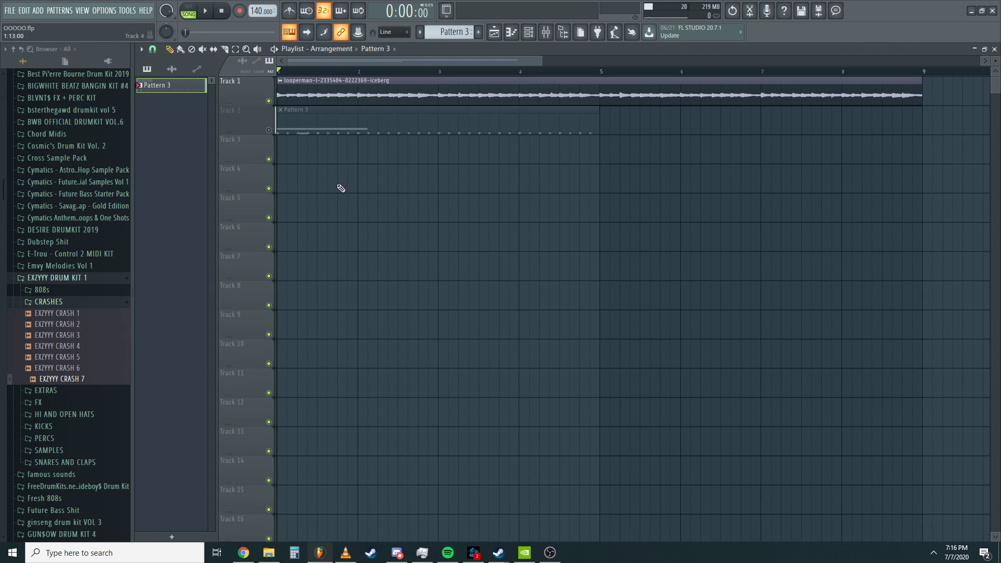
- Open the iceberg loop's sampler settings from its playlist clip and play the arrangement briefly
scroll(535, 120, down, 2)
double_click(535, 100)
key(space)
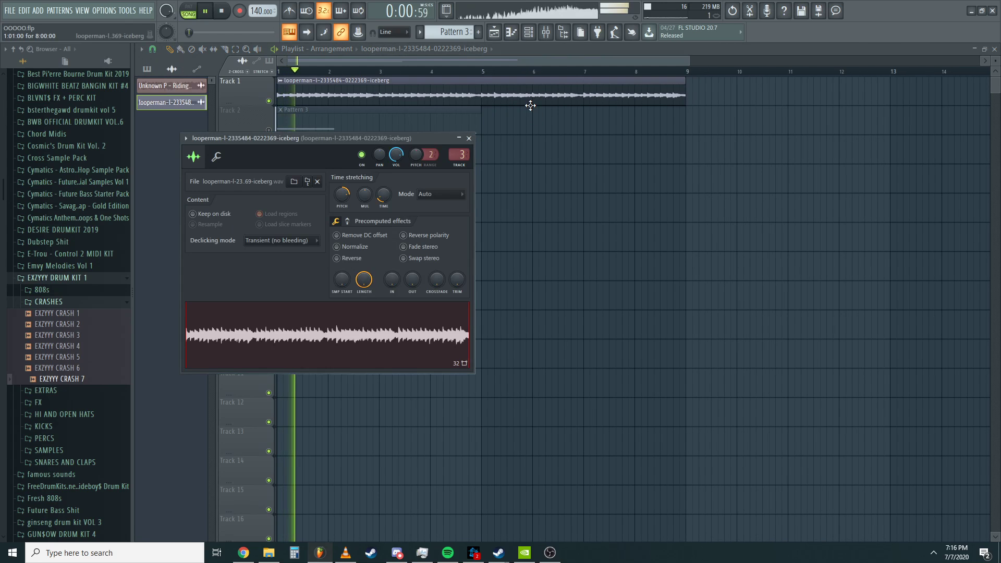
key(space)
- Open the mixer and review the Fruity Blood Overdrive and first parametric EQ 2 settings on the iceberg loop's track
click(546, 32)
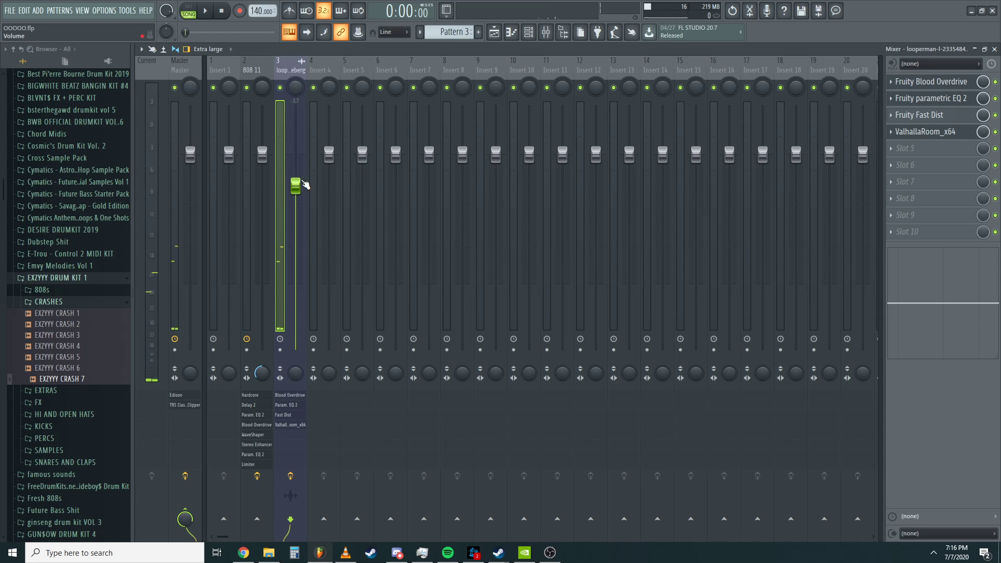
click(911, 87)
click(918, 97)
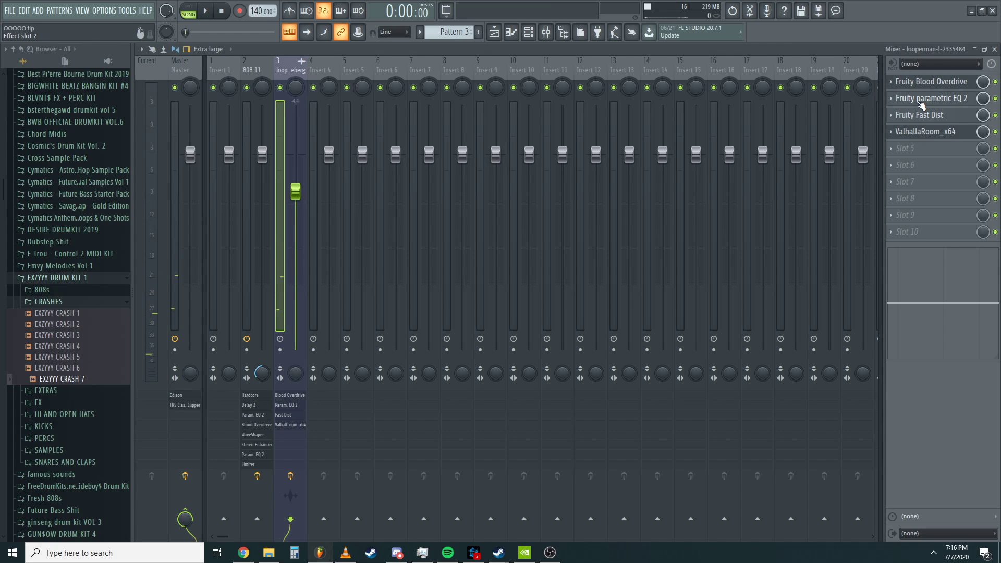
click(913, 83)
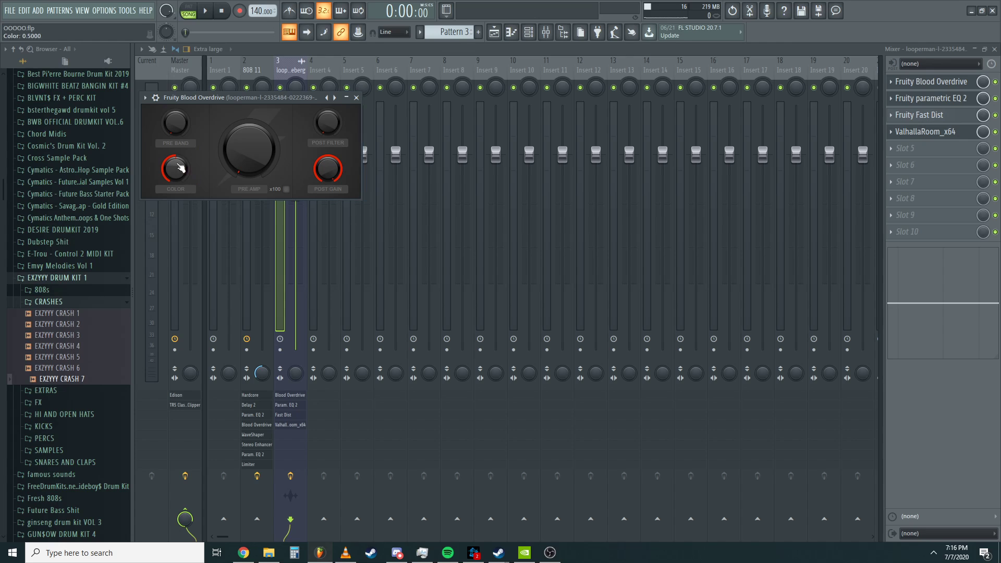
key(space)
- Lower the Fruity Fast Dist mix level to about 45% and check the Fast Dist and ValhallaRoom settings with playback
drag(981, 115, 982, 153)
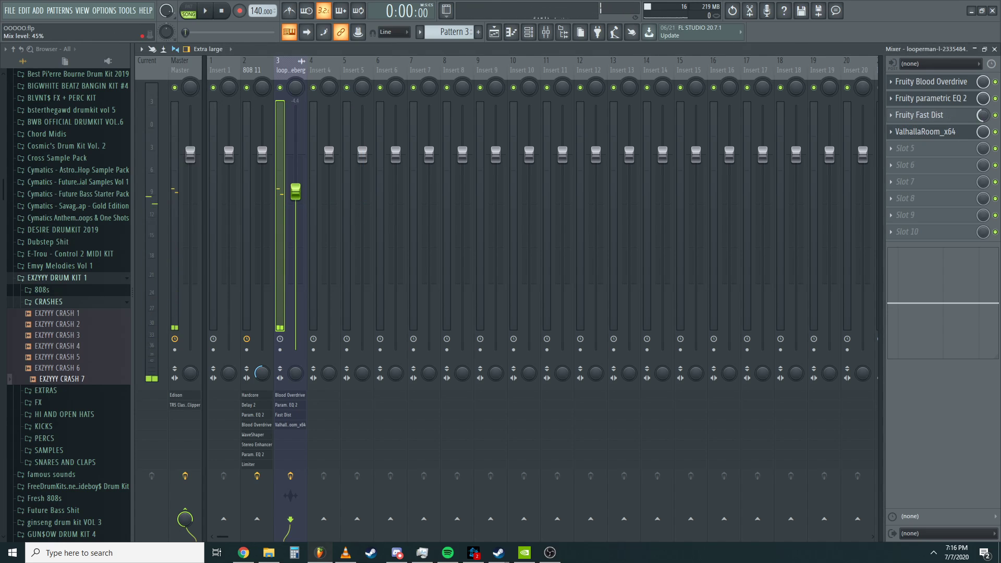
click(954, 103)
click(947, 116)
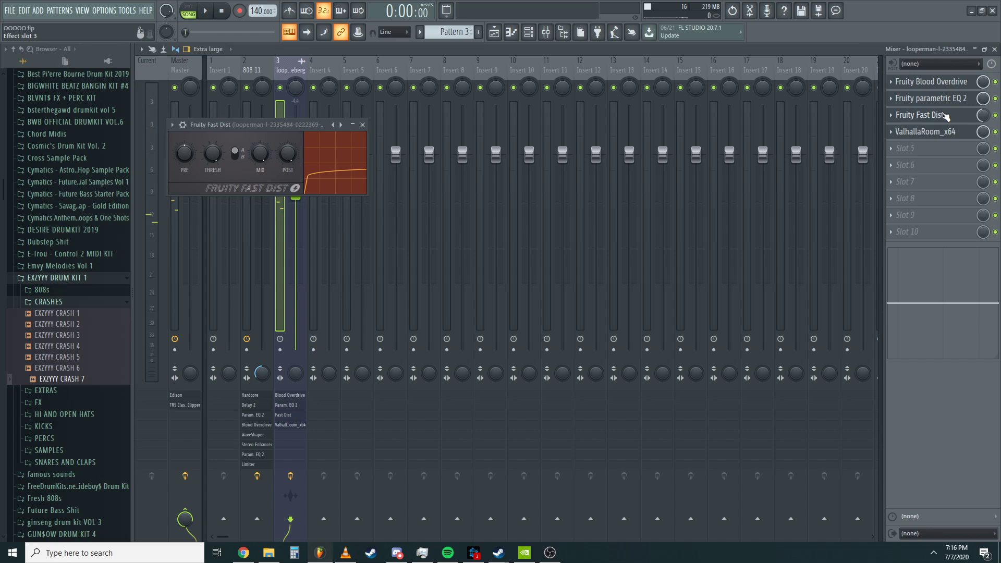
click(942, 133)
click(942, 134)
click(942, 134)
key(space)
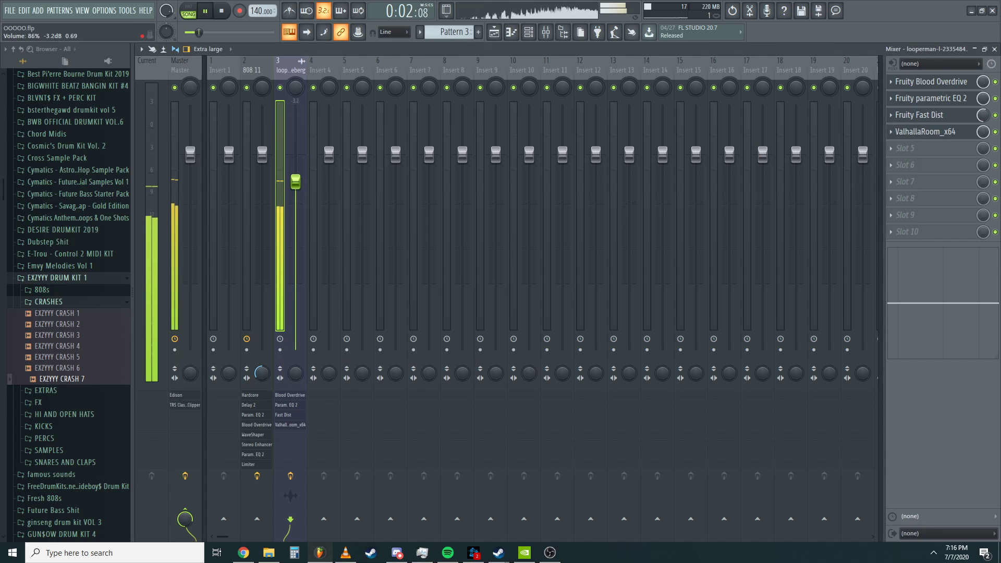
- Add Fruity parametric EQ 2 in slot 6 of the loop's track with the 20Hz + 18kHz cut preset and raise its low cut
click(945, 165)
click(728, 89)
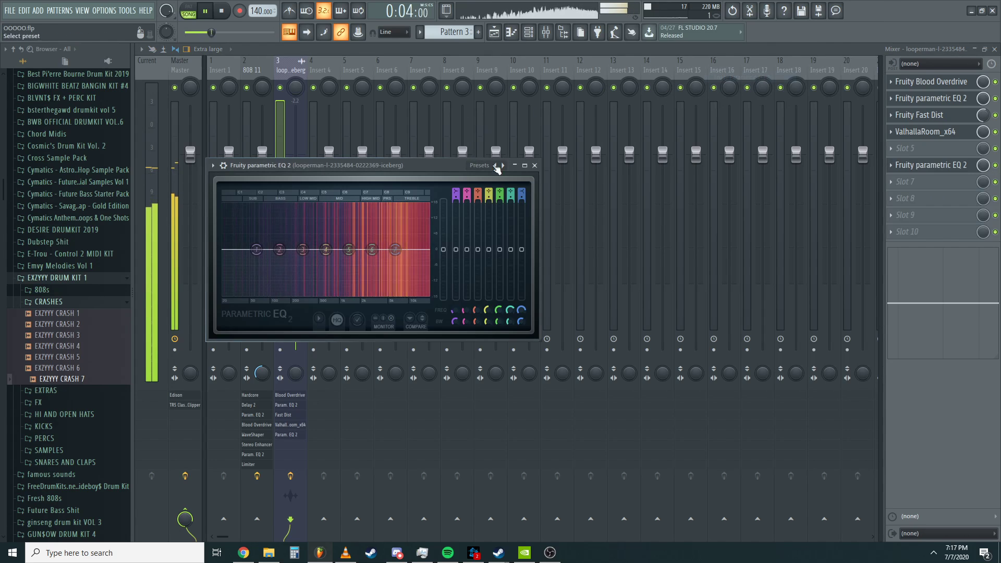
drag(280, 249, 303, 250)
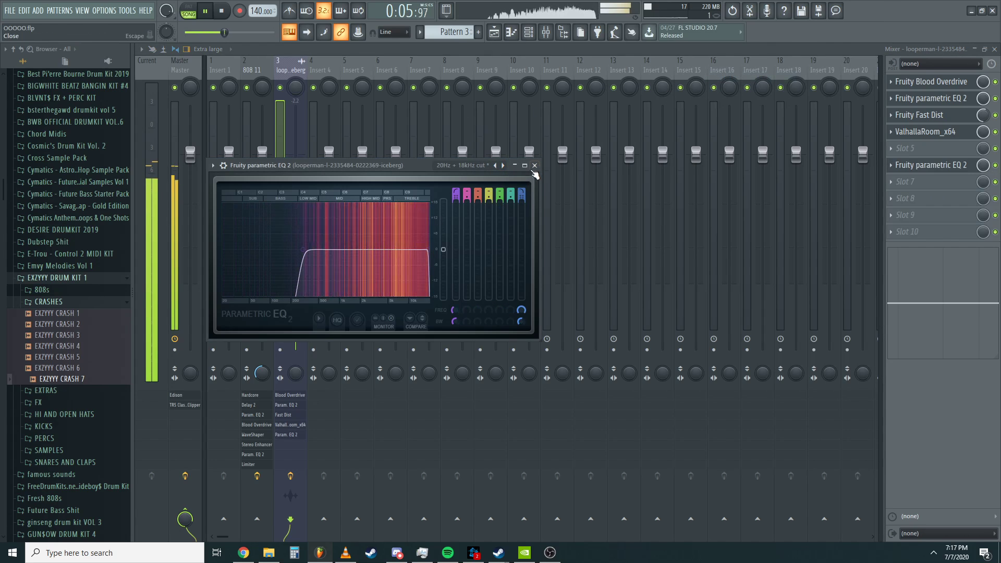
click(535, 166)
key(space)
- Lower the iceberg loop's mixer volume slightly and reopen its slot 6 parametric EQ 2
drag(296, 173, 295, 182)
click(928, 153)
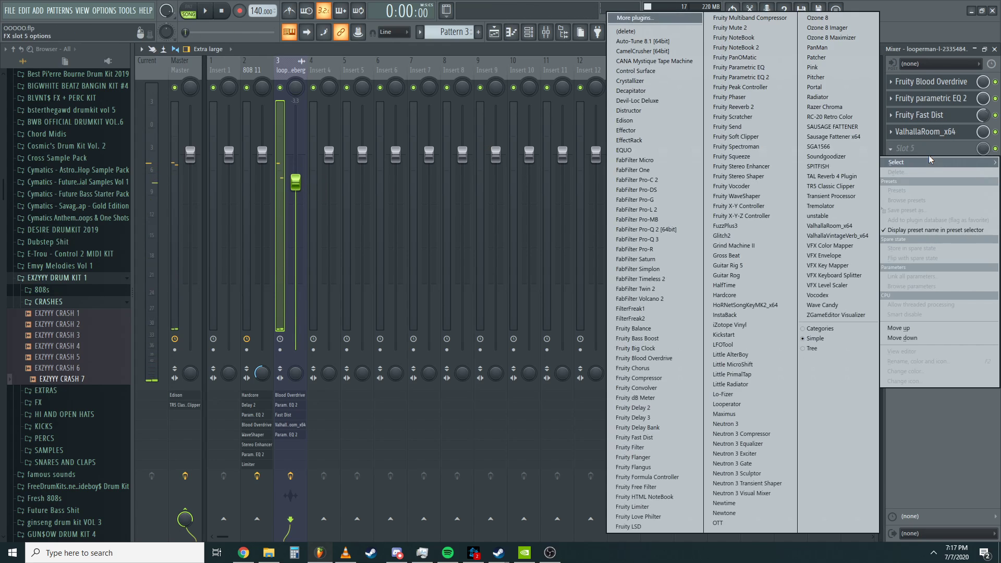
click(943, 148)
click(932, 170)
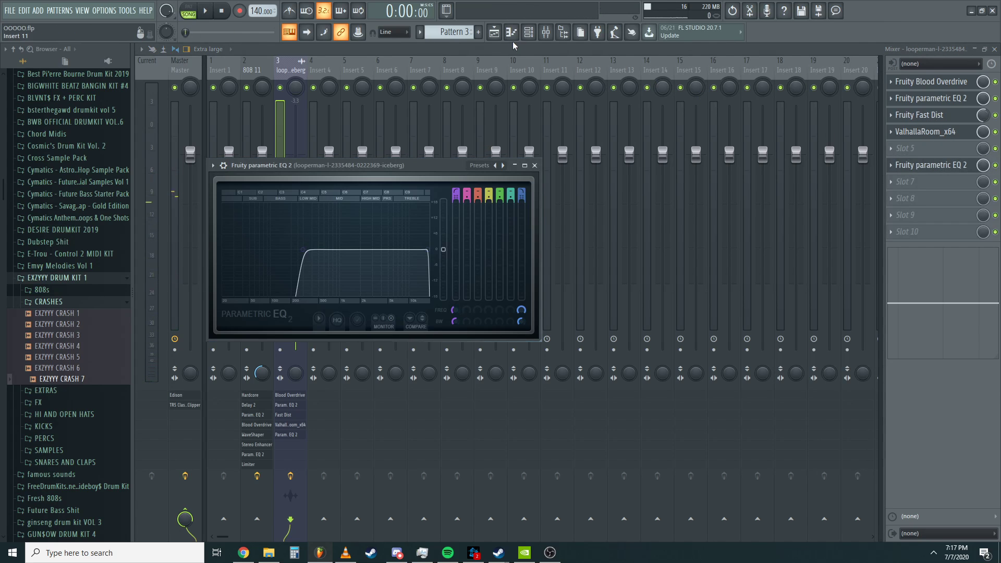
- Close the mixer, show Pattern 3's unsorted channels in the channel rack and view the 808's piano roll
click(528, 32)
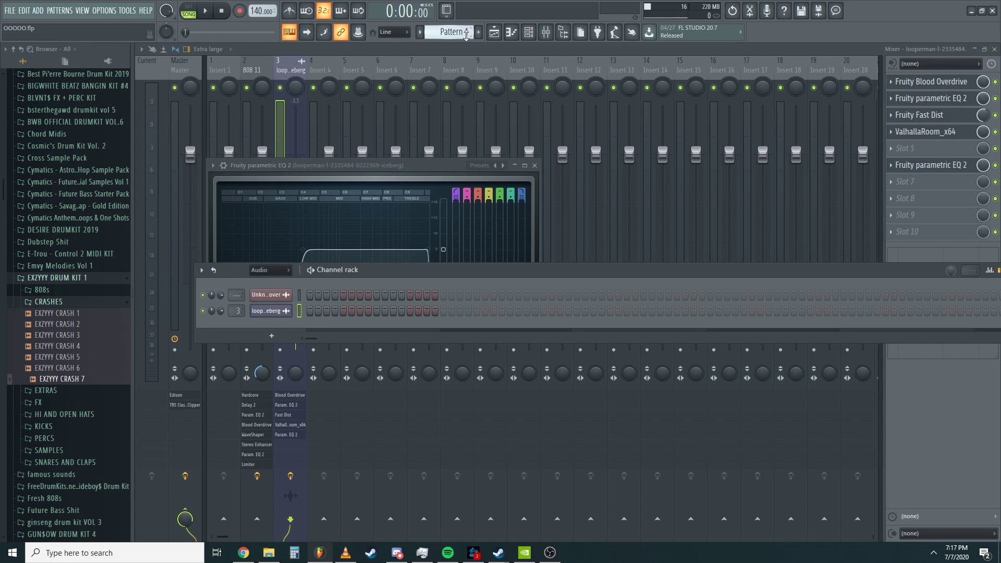
click(463, 32)
click(995, 49)
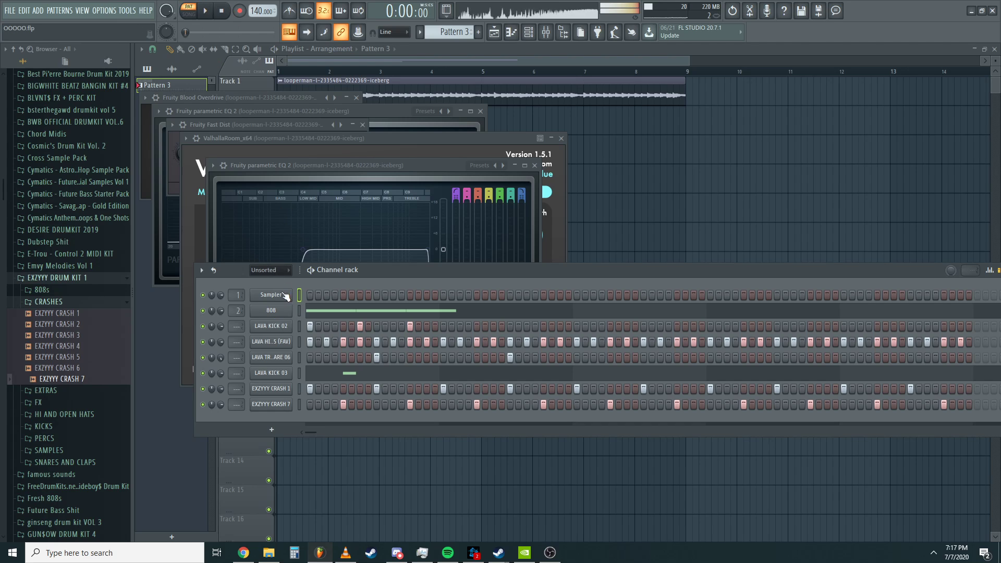
right_click(286, 310)
click(308, 309)
- View the piano rolls of LAVA KICK 02 and LAVA HIHAT 05 (FAV)
click(529, 35)
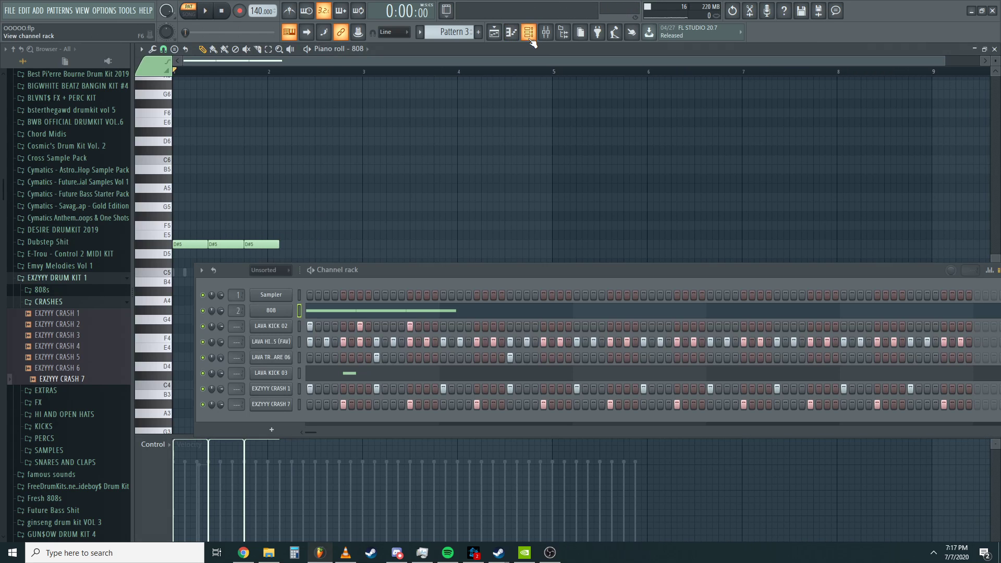
right_click(286, 326)
click(308, 327)
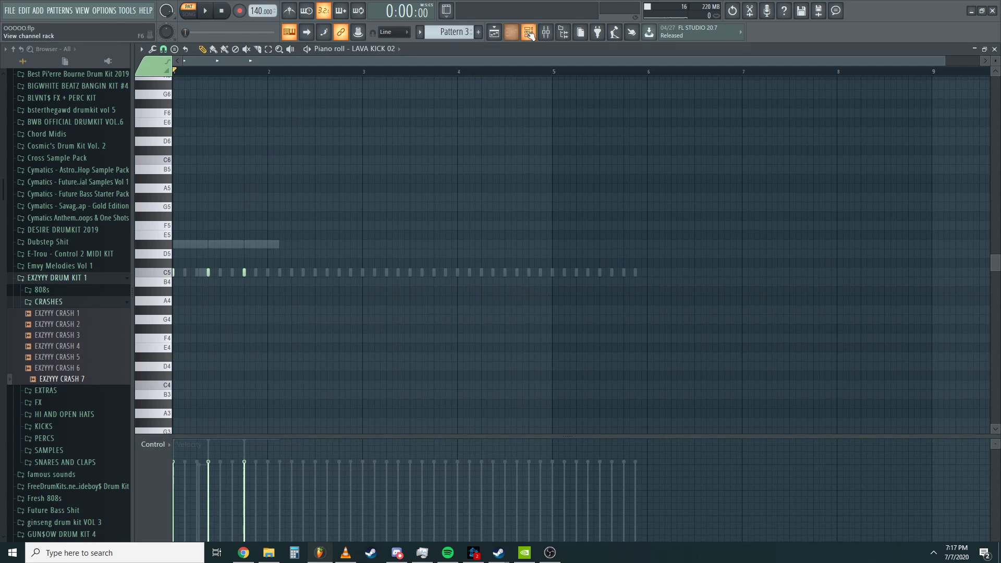
click(529, 35)
right_click(287, 340)
click(315, 340)
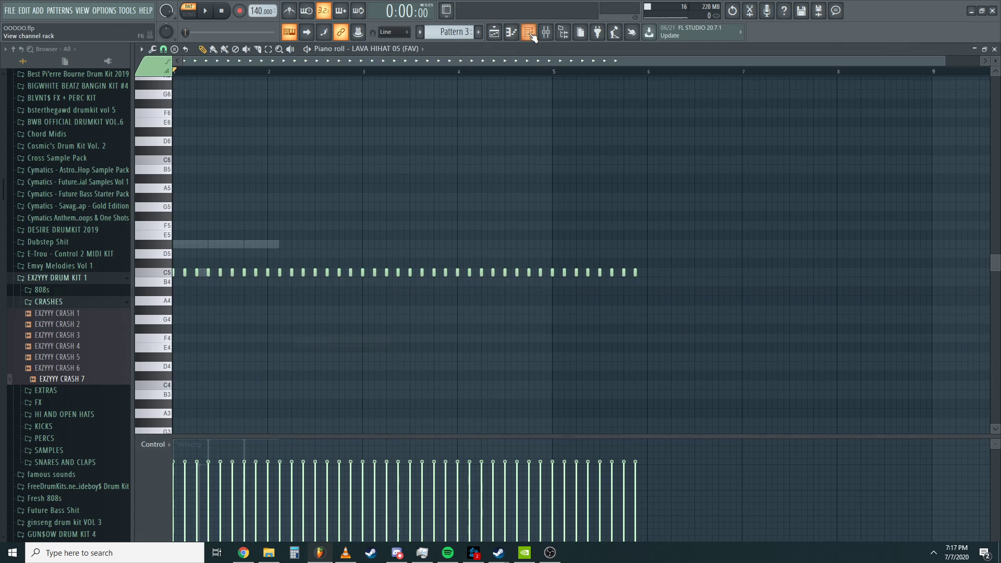
- View the piano rolls of LAVA TRAP METAL SNARE 06 and LAVA KICK 03
click(530, 36)
right_click(287, 357)
click(305, 358)
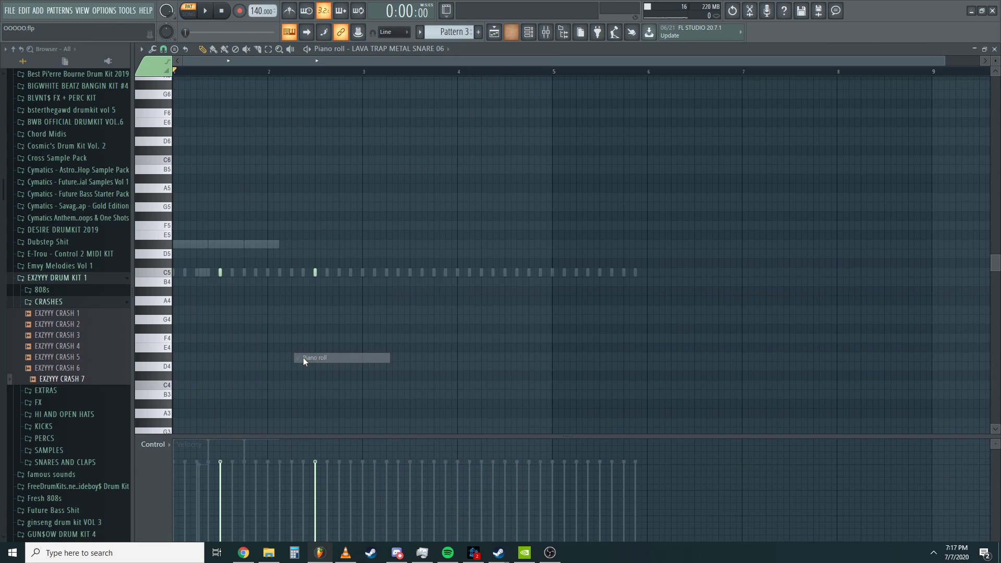
click(528, 34)
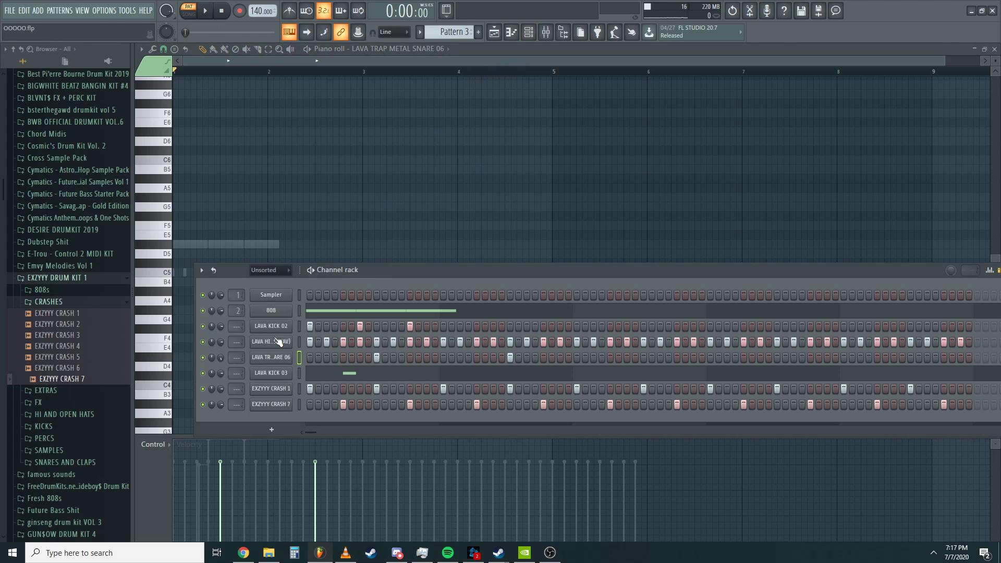
right_click(284, 373)
click(313, 373)
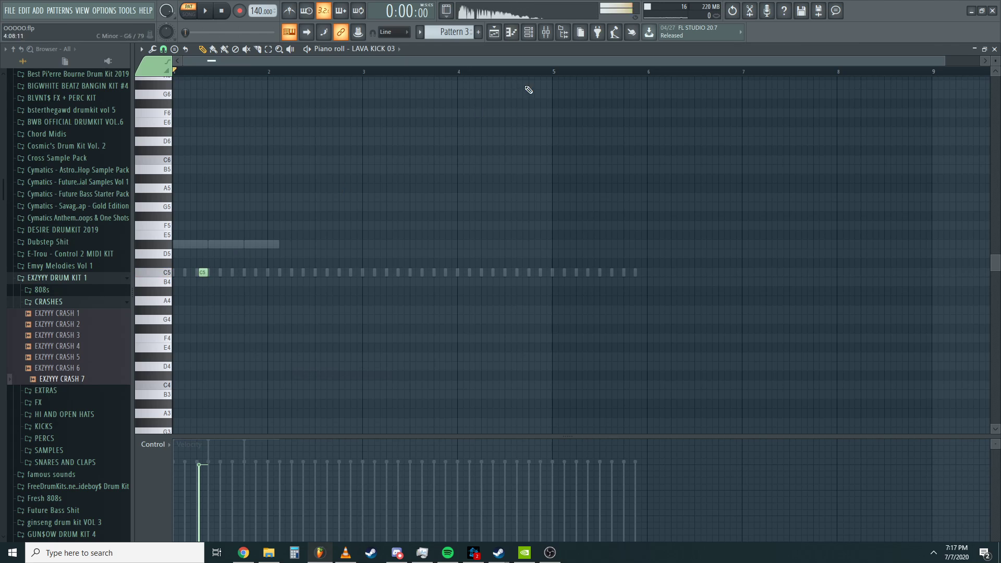
- Inspect the channel settings of LAVA KICK 03, EXZYYY CRASH 1 and EXZYYY CRASH 7, moving the channel rack lower
click(529, 33)
click(288, 371)
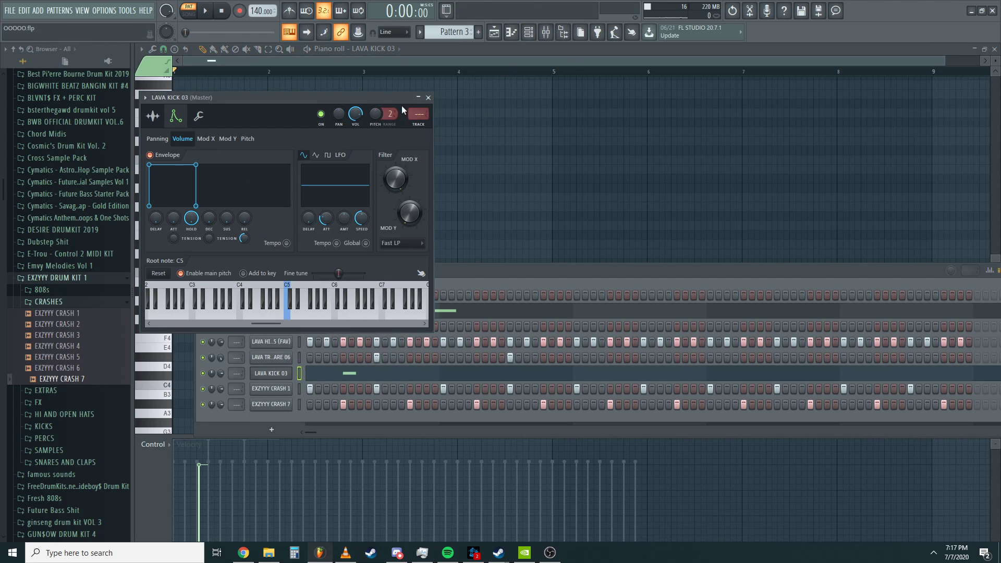
click(429, 98)
scroll(195, 232, up, 2)
drag(329, 269, 344, 333)
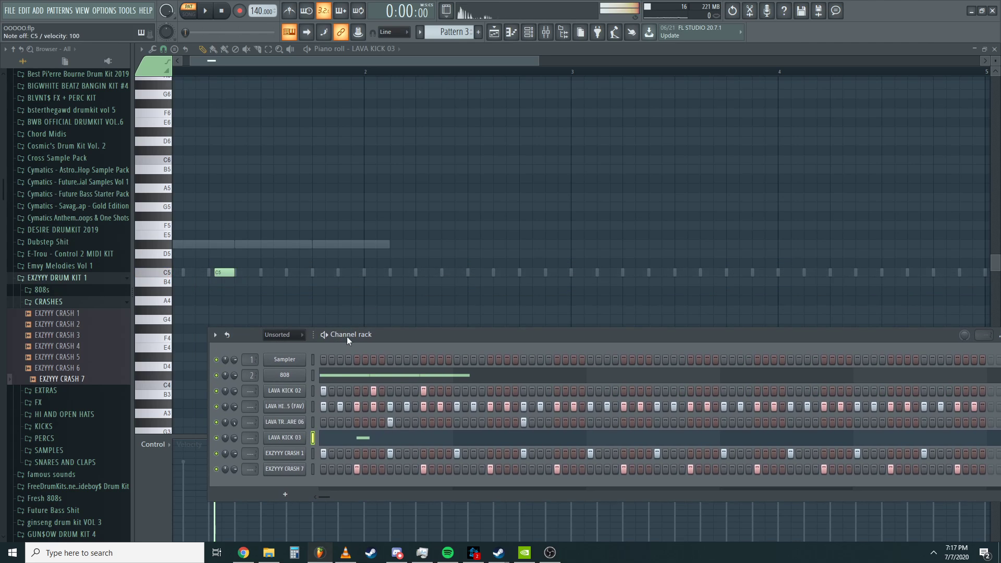
click(285, 453)
click(287, 469)
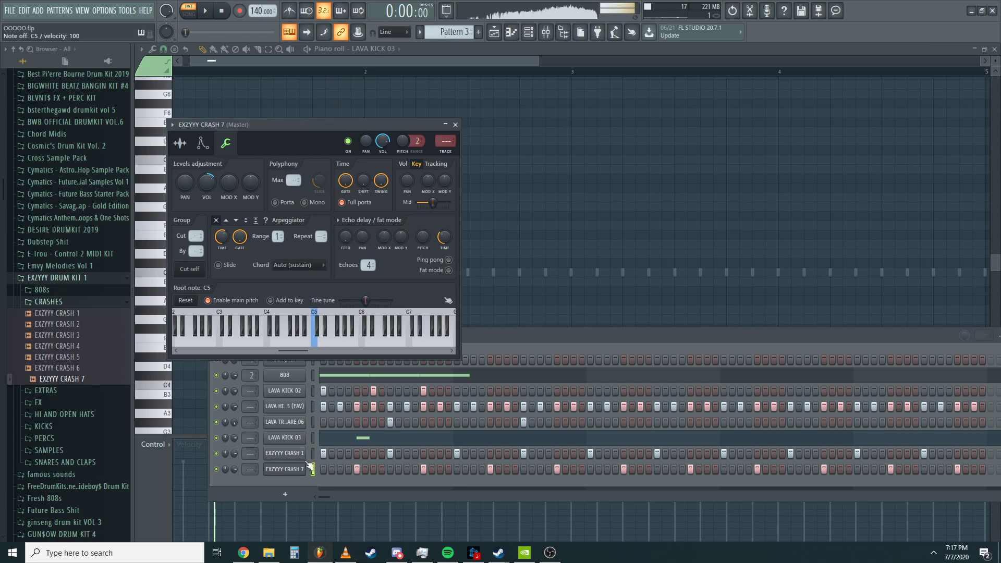
click(457, 125)
- Play the pattern and add LAVA KICK 02 hits at steps 17 and 23
key(space)
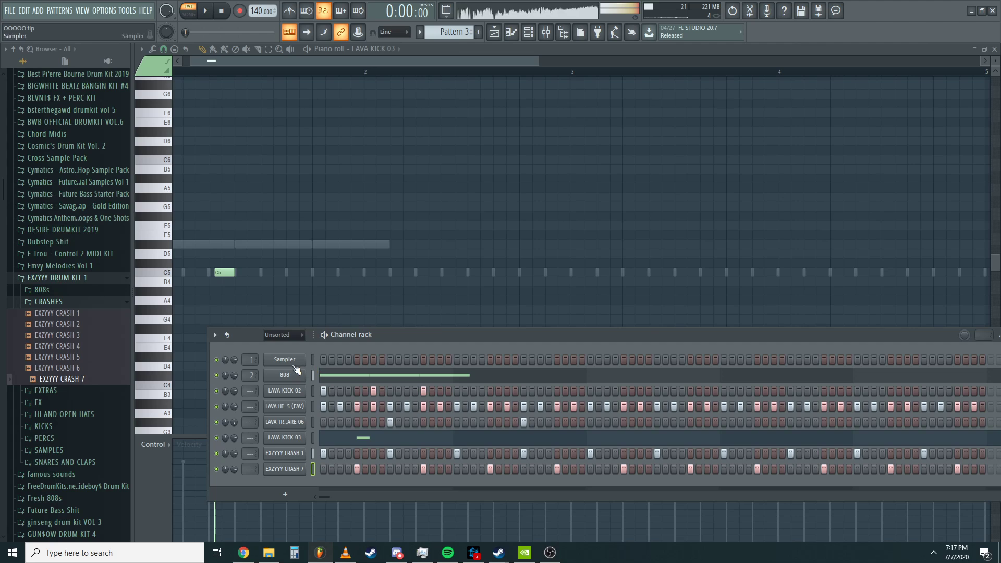
click(456, 390)
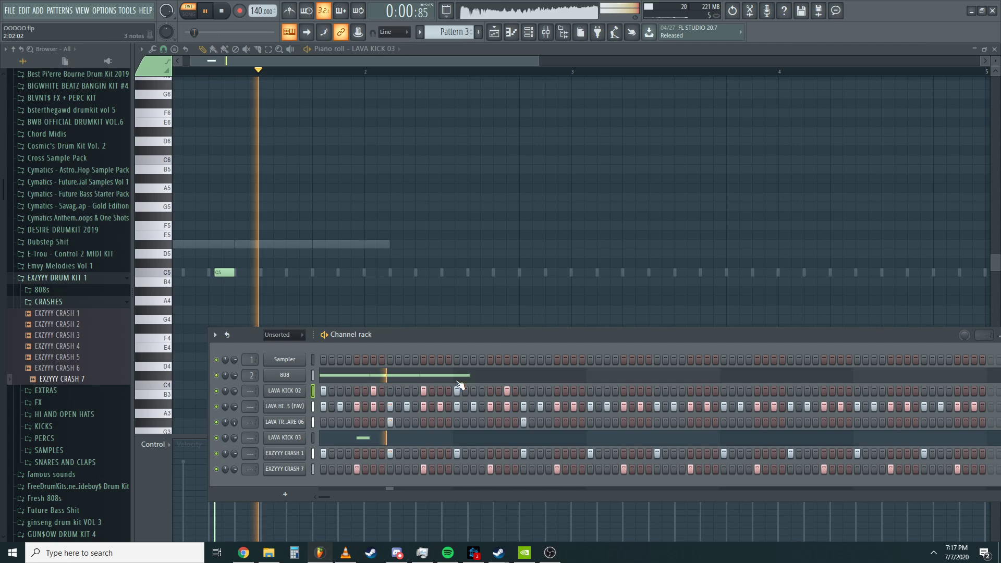
- In the 808 piano roll, shorten the third D#5 note to end at bar 2 and add another D#5 there
right_click(299, 375)
click(329, 375)
key(space)
drag(389, 246, 364, 245)
click(374, 244)
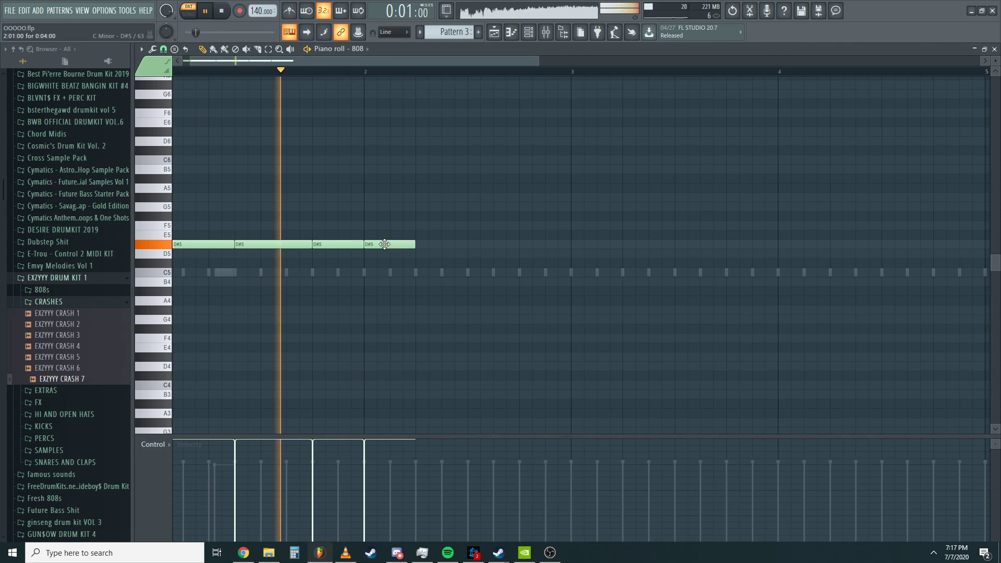
key(space)
- Place a D#6 note at the seventh step of bar 2 in the 808 and extend the preceding D#5 to meet it
click(435, 179)
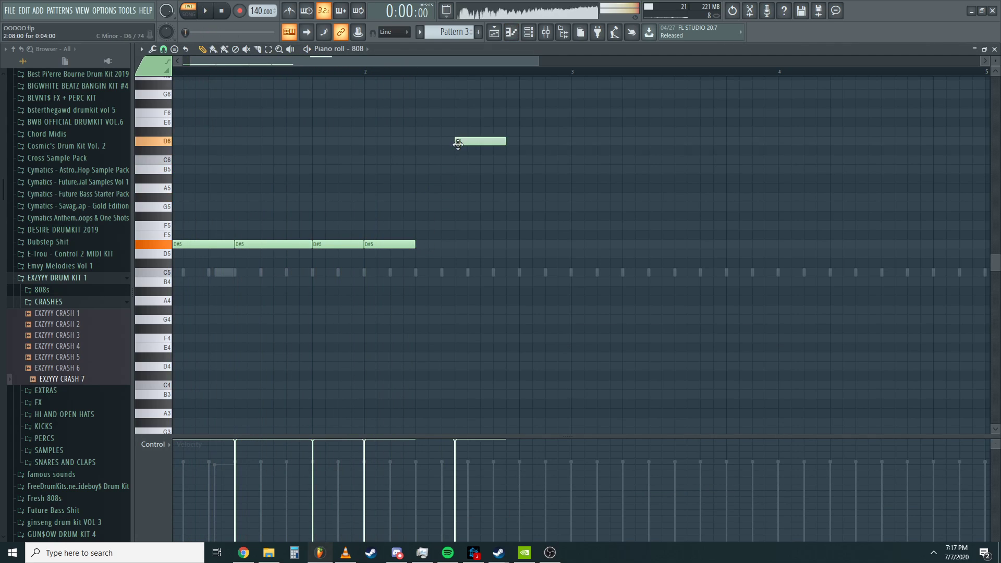
key(space)
drag(414, 245, 442, 244)
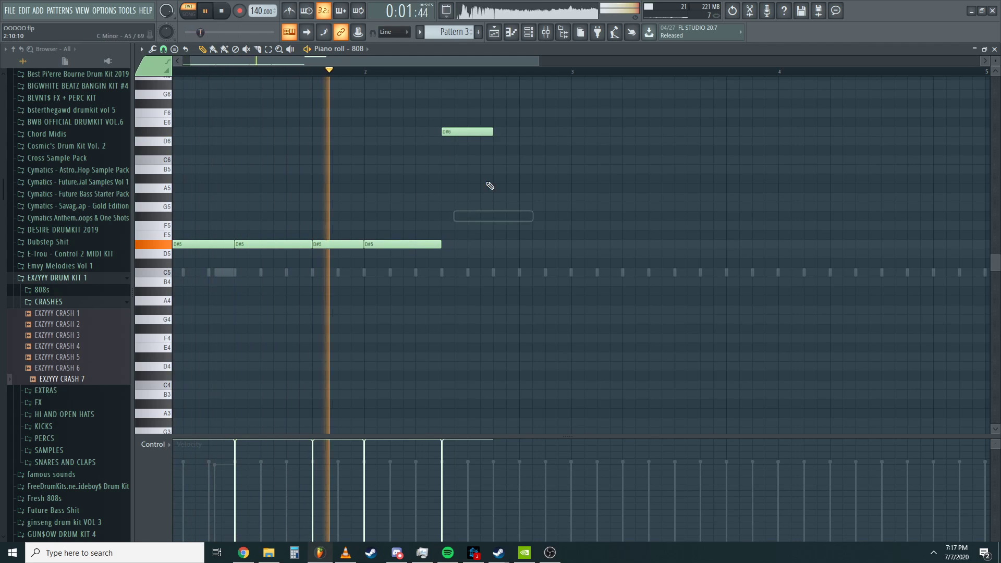
mouse_move(489, 133)
mouse_down()
mouse_move(467, 132)
mouse_move(494, 133)
mouse_up()
- Add a D#5 note right after the D#6 in the 808 and lengthen it to the start of bar 3
click(496, 244)
click(515, 123)
right_click(518, 123)
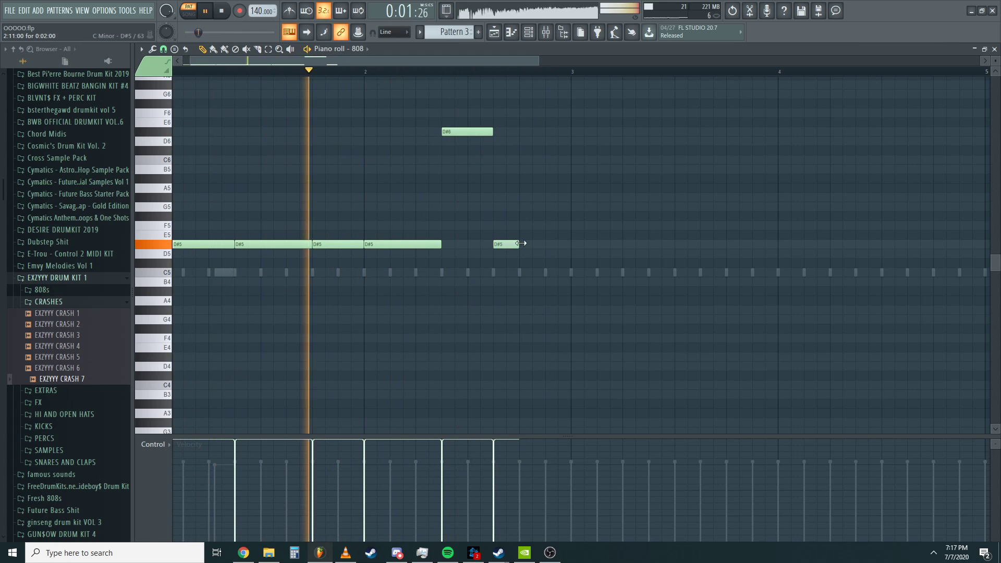
drag(518, 244, 570, 244)
click(548, 188)
key(F6)
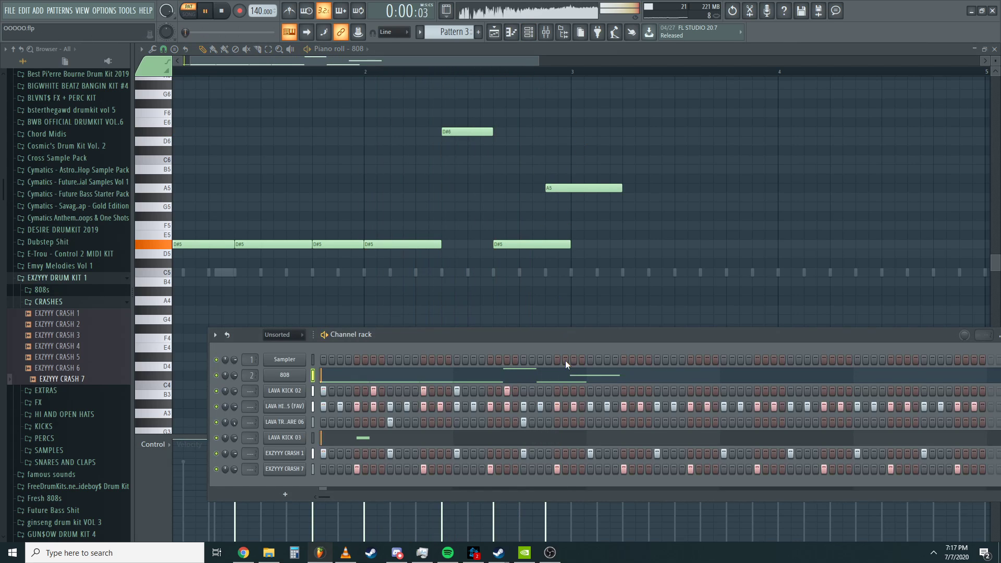
right_click(591, 189)
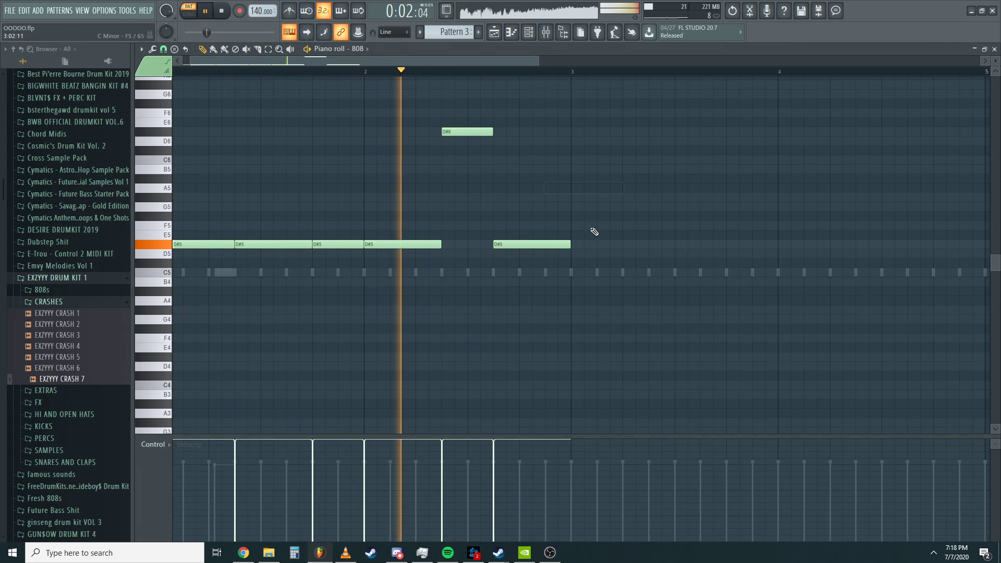
- Add a LAVA KICK 02 hit at step 27 to match the last 808 note, and stop playback
key(F6)
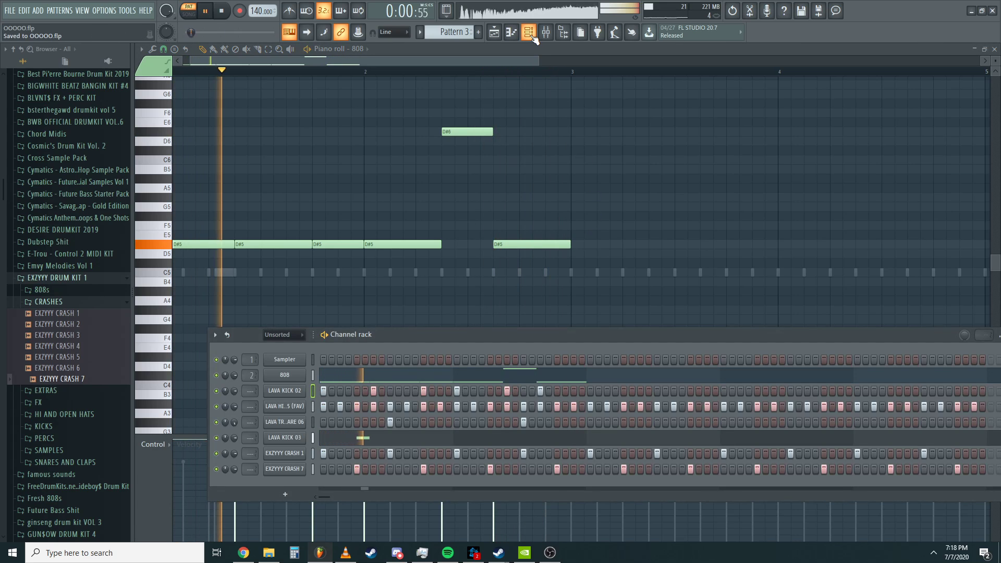
scroll(563, 215, down, 3)
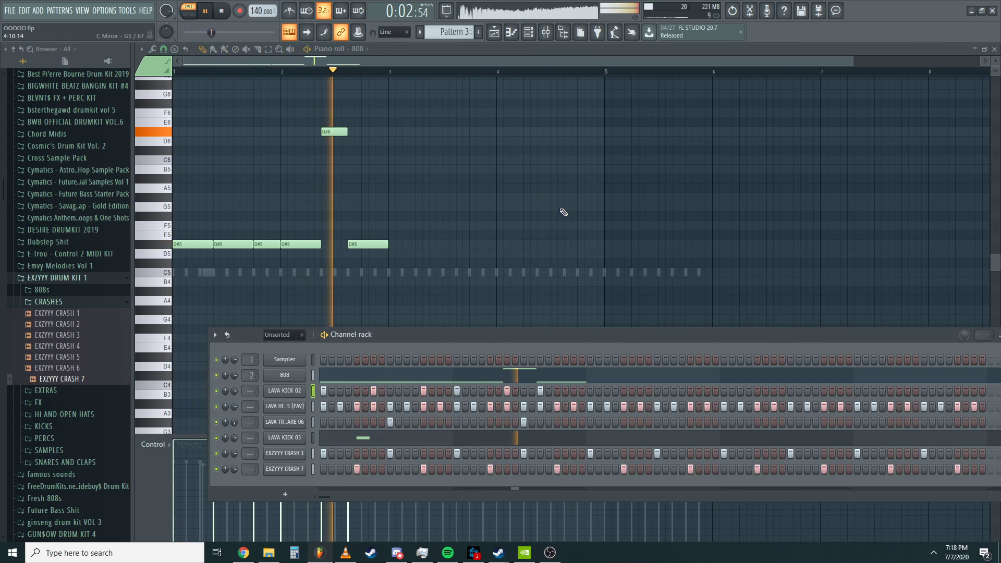
key(space)
- Delete the LAVA HIHAT 05 (FAV) notes from bar 5 onward in the piano roll and play the pattern
right_click(285, 391)
click(333, 394)
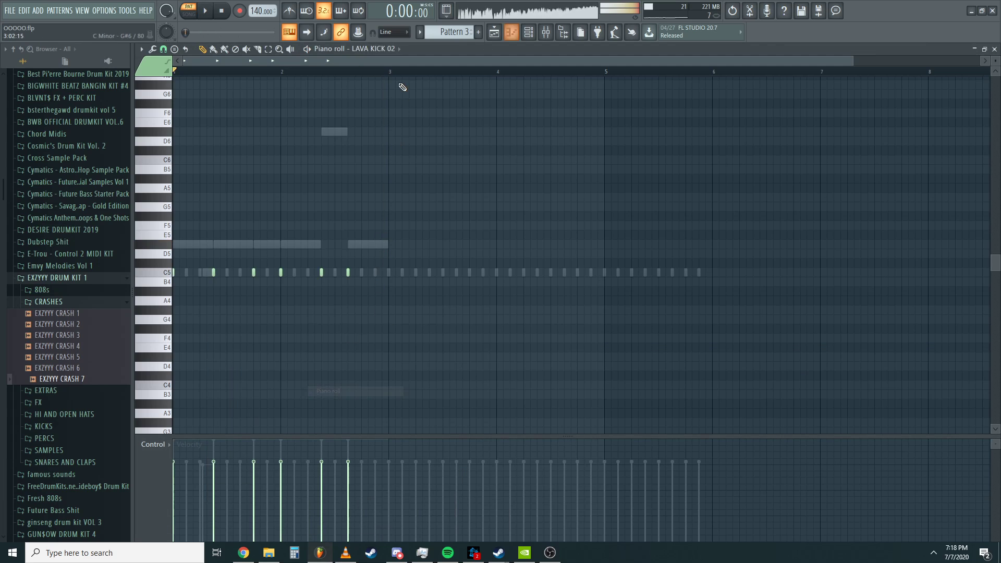
right_click(700, 272)
drag(699, 272, 656, 270)
right_click(645, 273)
key(space)
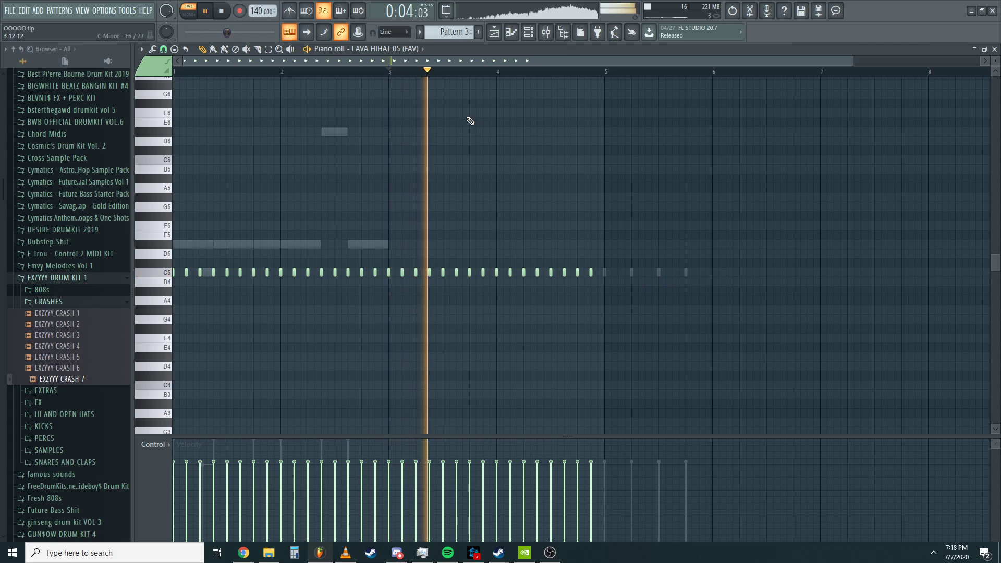
- Duplicate the LAVA KICK 03 note from the first two bars into bar 3 and deselect it
key(space)
key(space)
click(393, 49)
click(390, 146)
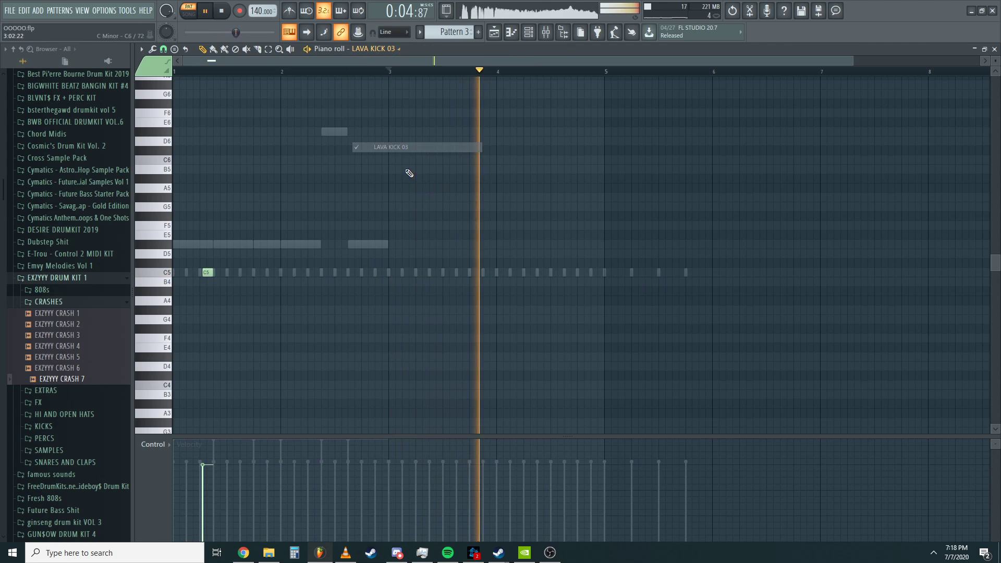
key(space)
click(562, 34)
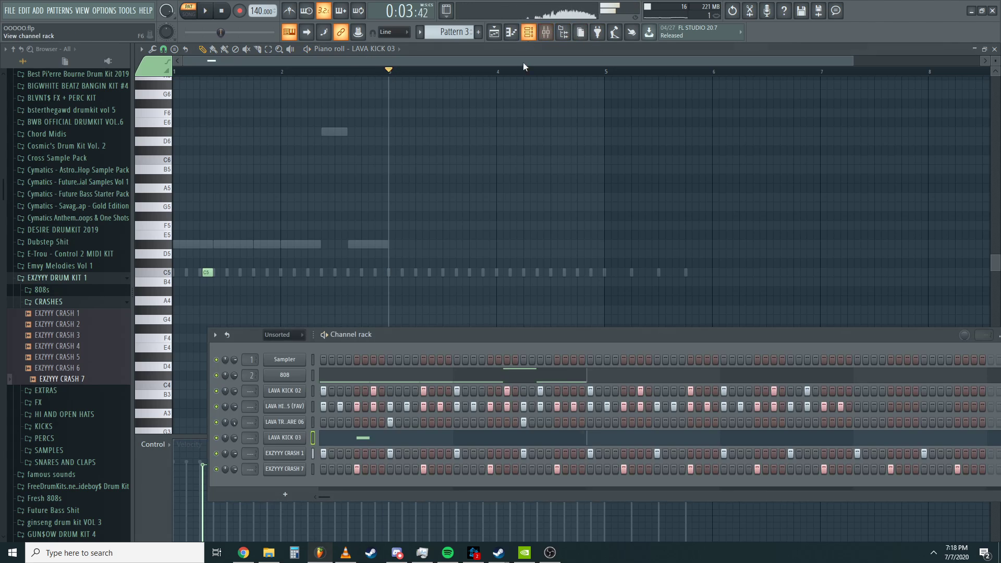
drag(390, 72, 177, 141)
key(ctrl+b)
key(ctrl+d)
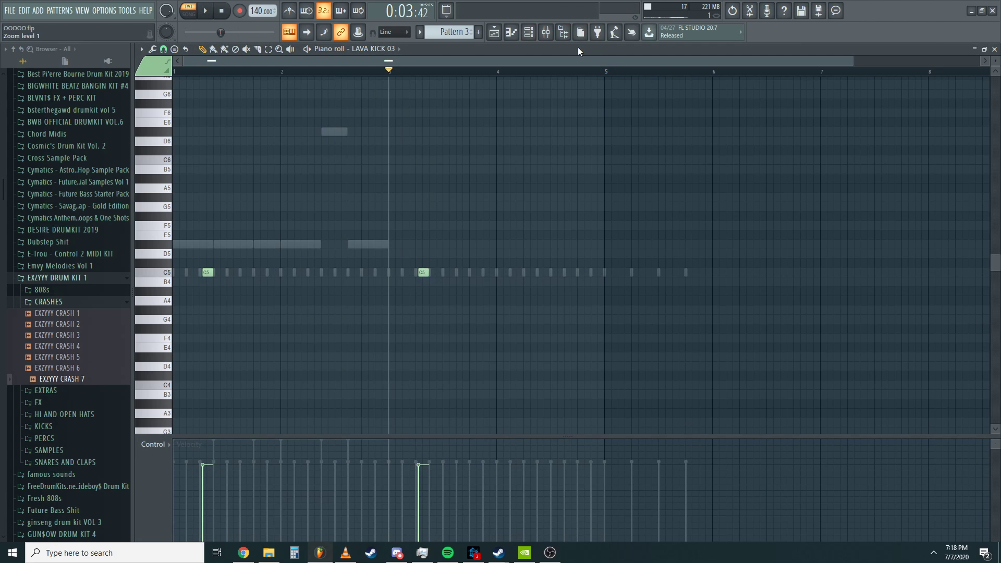
- Add a LAVA KICK 02 hit at step 8 of bar 3 in the piano roll and play the pattern
click(530, 34)
right_click(301, 393)
click(330, 319)
key(space)
scroll(437, 278, up, 3)
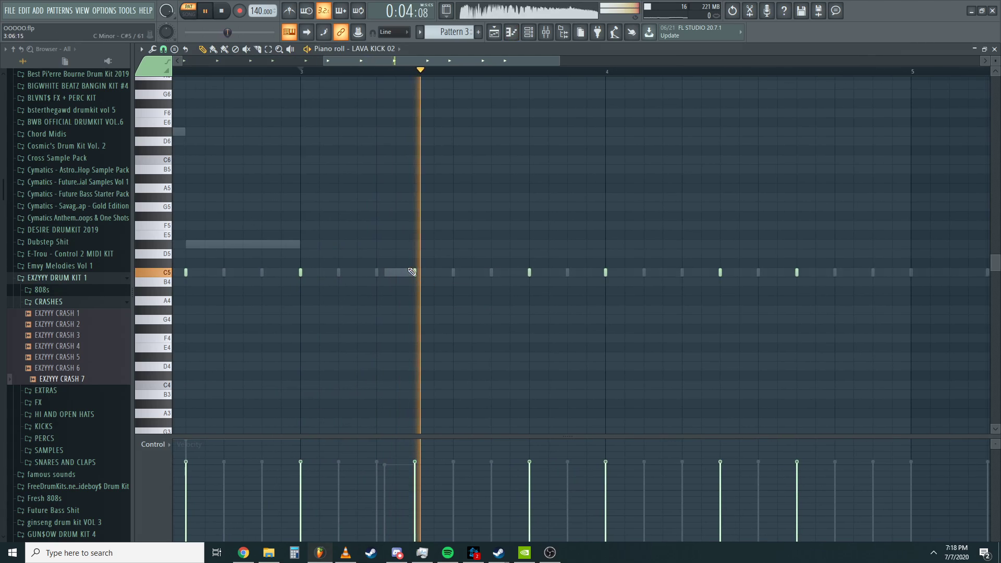
key(space)
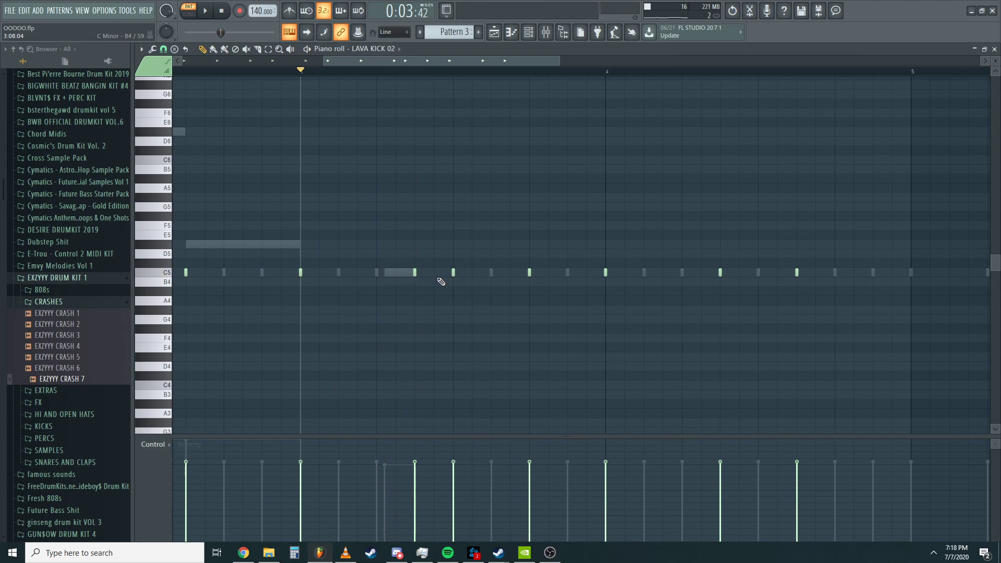
click(434, 273)
key(space)
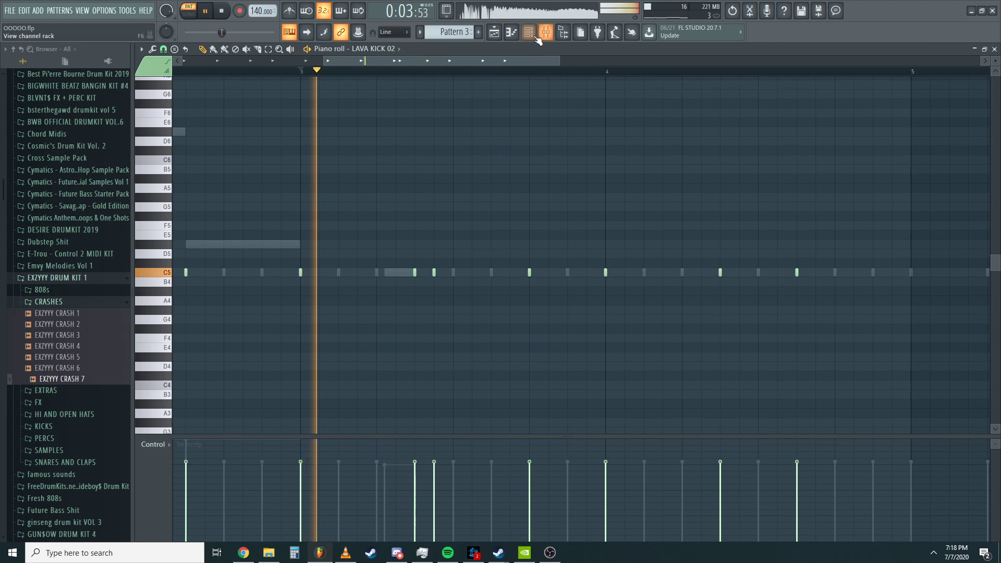
- Duplicate the LAVA TRAP METAL SNARE 06 hits from the first two bars into bars 3 and 4
key(F6)
key(space)
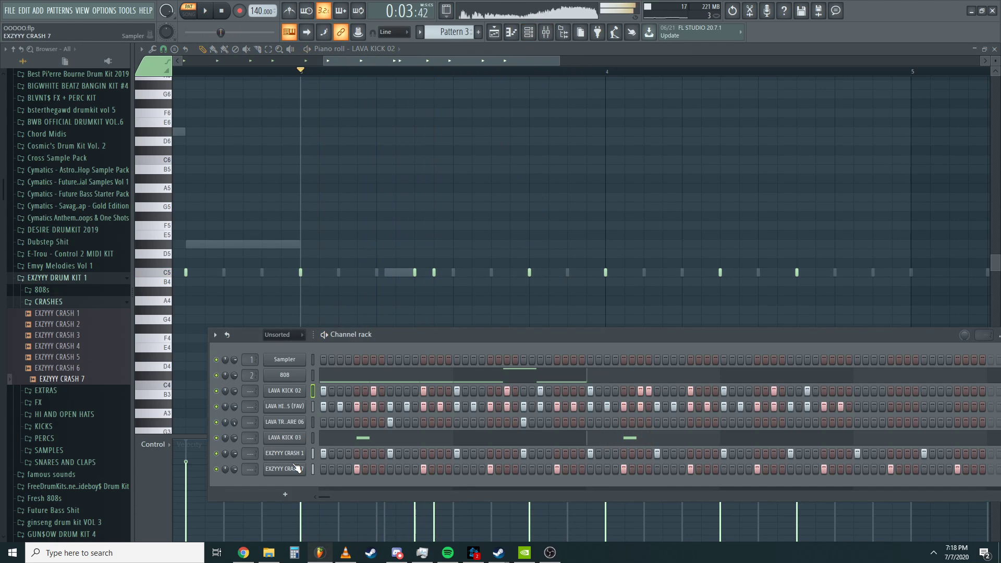
right_click(295, 421)
click(334, 394)
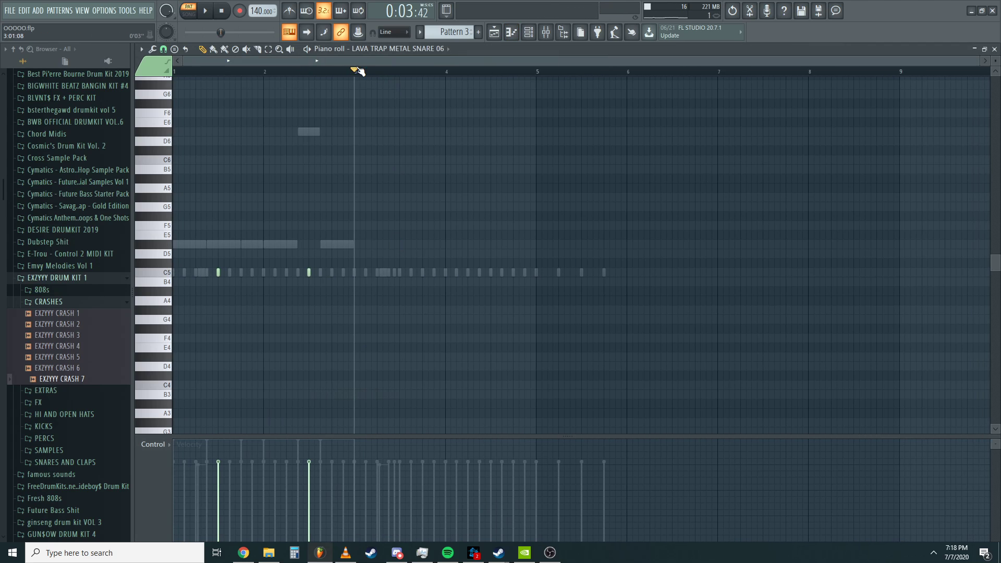
drag(360, 71, 1, 162)
key(ctrl+b)
ctrl+click(381, 124)
key(space)
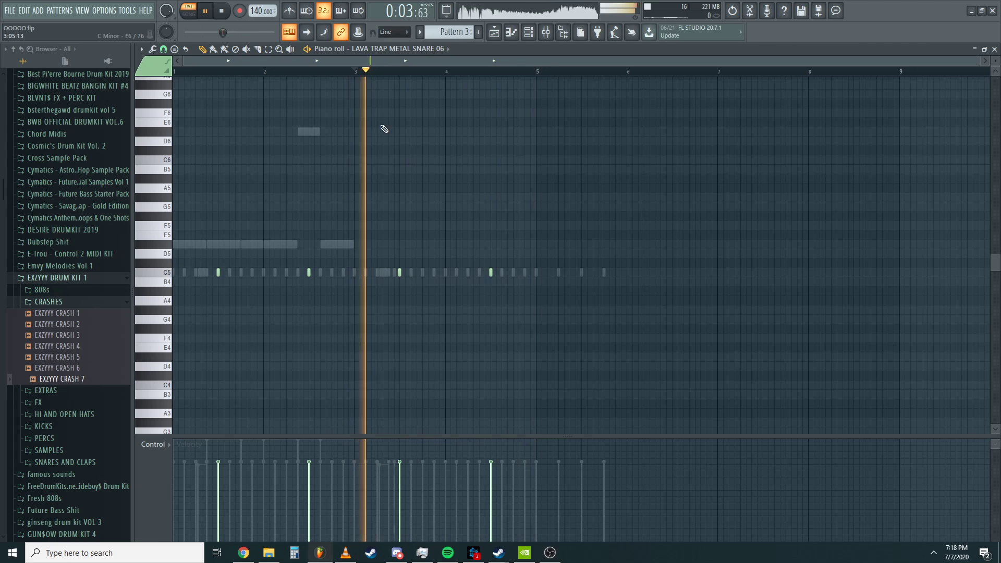
- Play the pattern and adjust the hold time of LAVA KICK 02's volume envelope to about 32%
scroll(441, 228, up, 3)
key(space)
key(space)
click(535, 35)
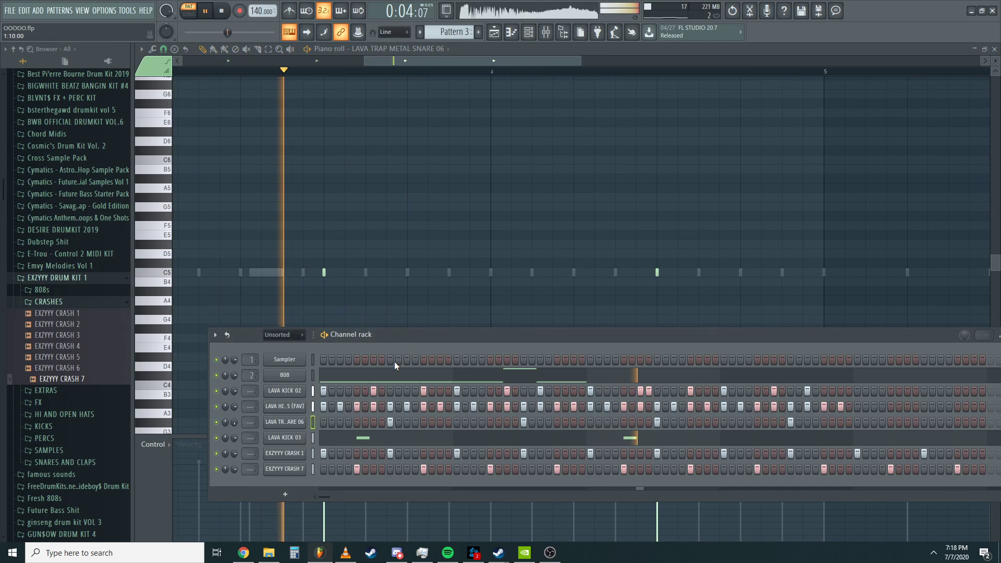
key(space)
click(295, 392)
click(244, 184)
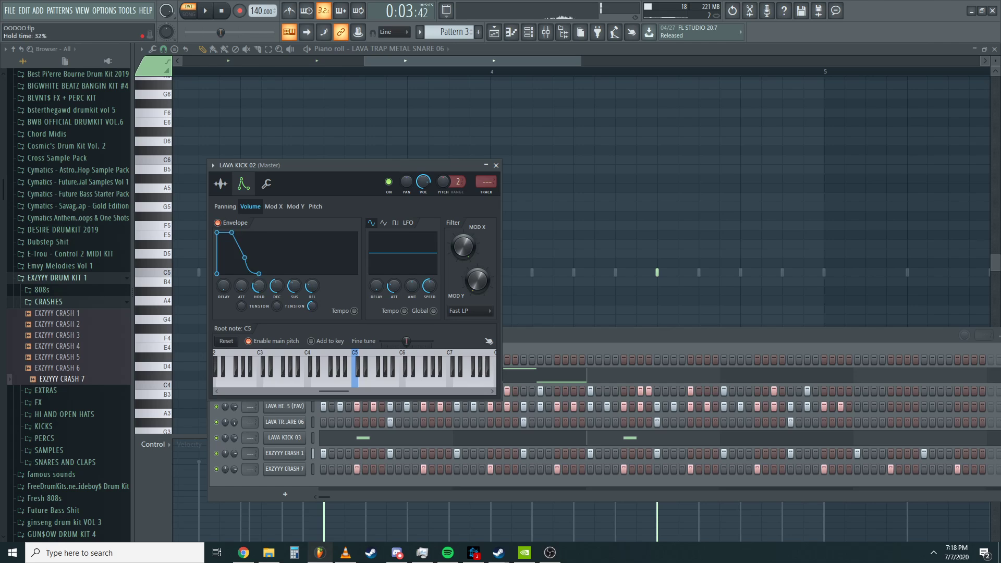
click(496, 165)
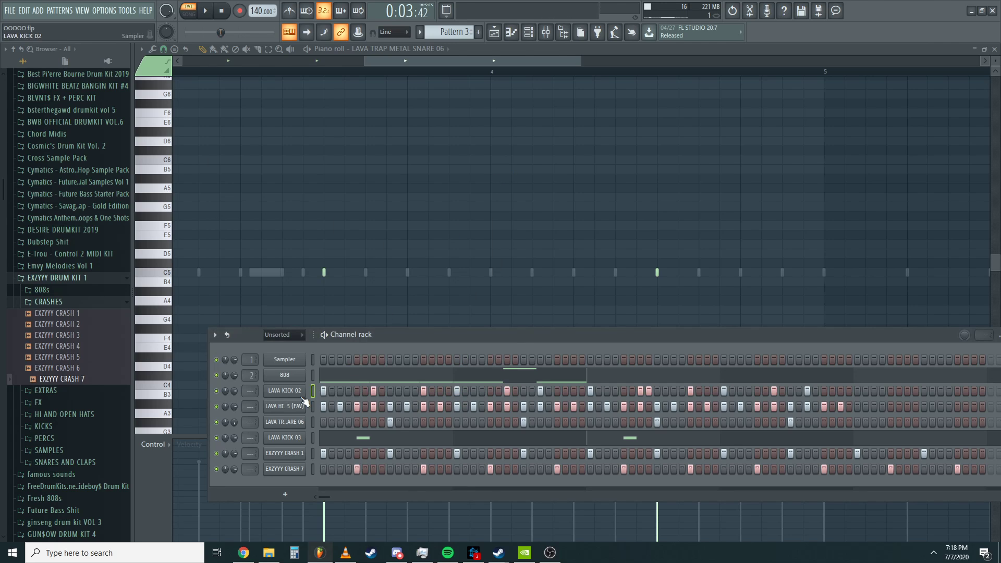
- Replace the LAVA KICK 02 hit at step 8 of bar 3 with a note one full step long
right_click(305, 388)
click(327, 396)
key(space)
key(space)
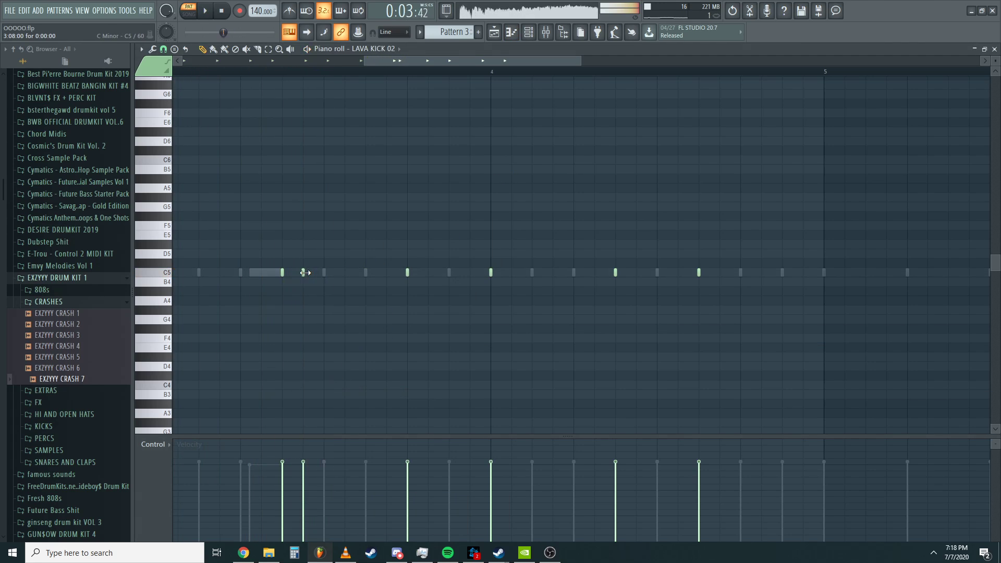
key(space)
ctrl+scroll(365, 246, down, 2)
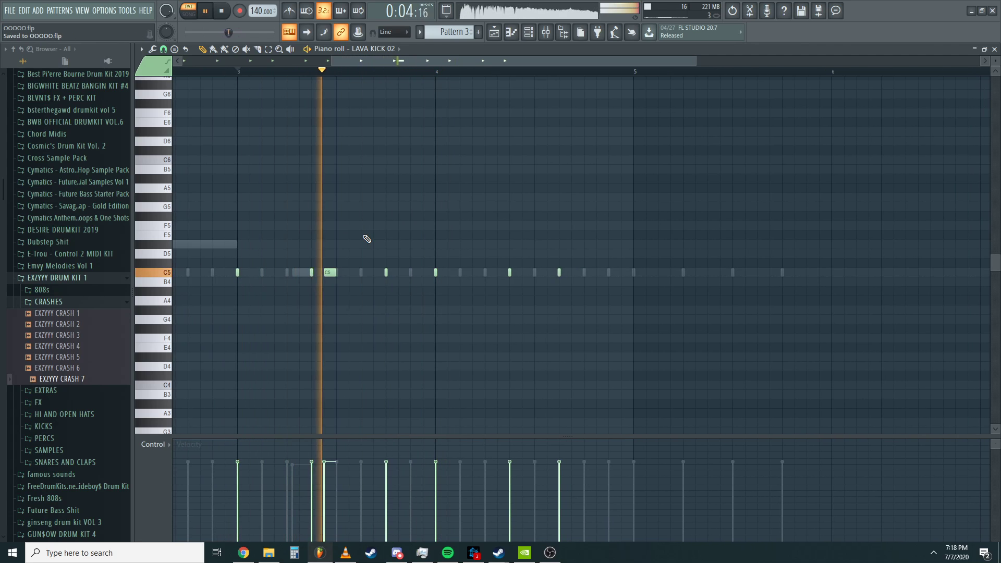
- Add a LAVA KICK 02 hit at step 3 of bar 4 after trying one at the last step of bar 3
click(424, 273)
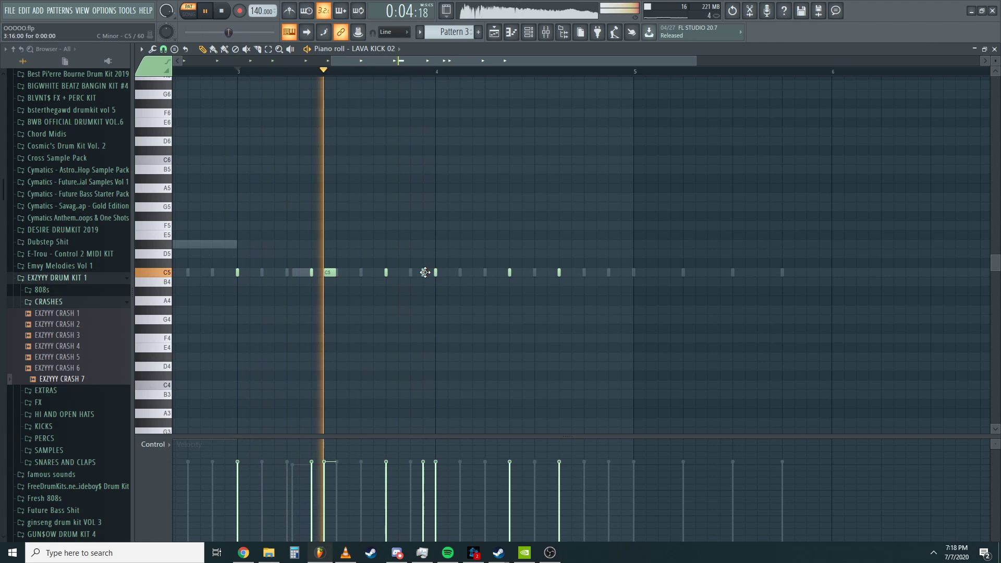
right_click(424, 272)
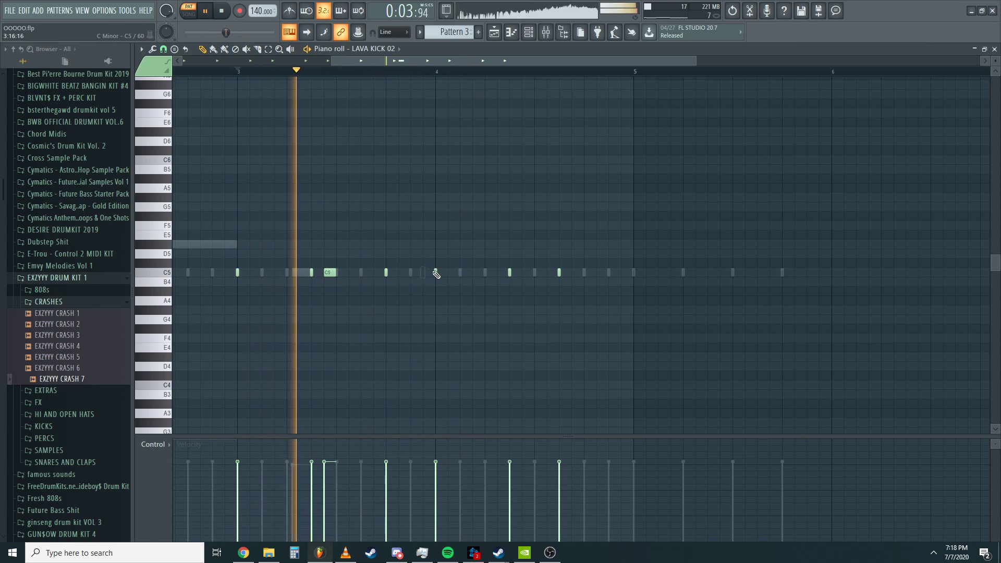
click(461, 273)
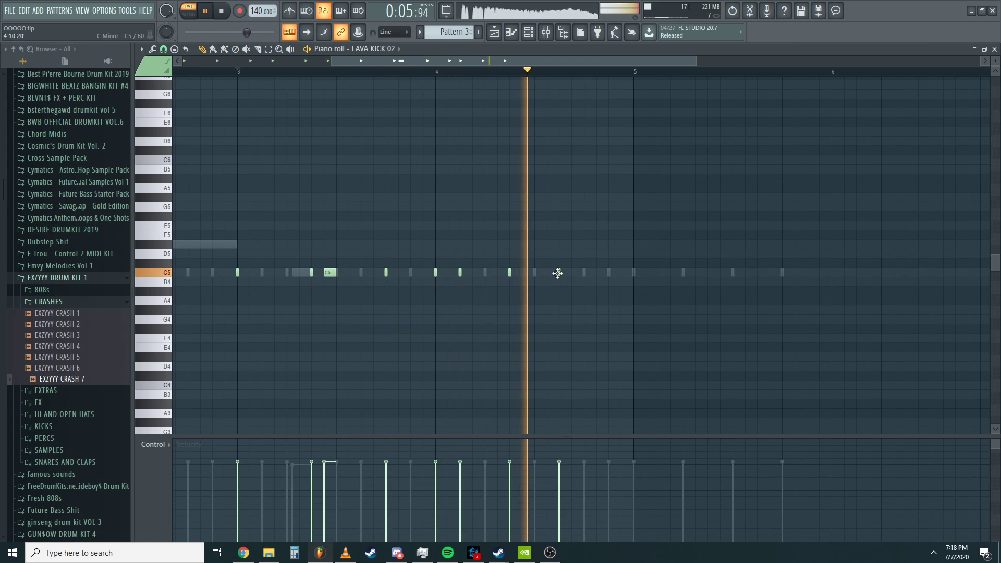
- Delete the two EXZYYY CRASH 7 hits in bar 5
scroll(635, 172, down, 2)
right_click(661, 272)
right_click(661, 273)
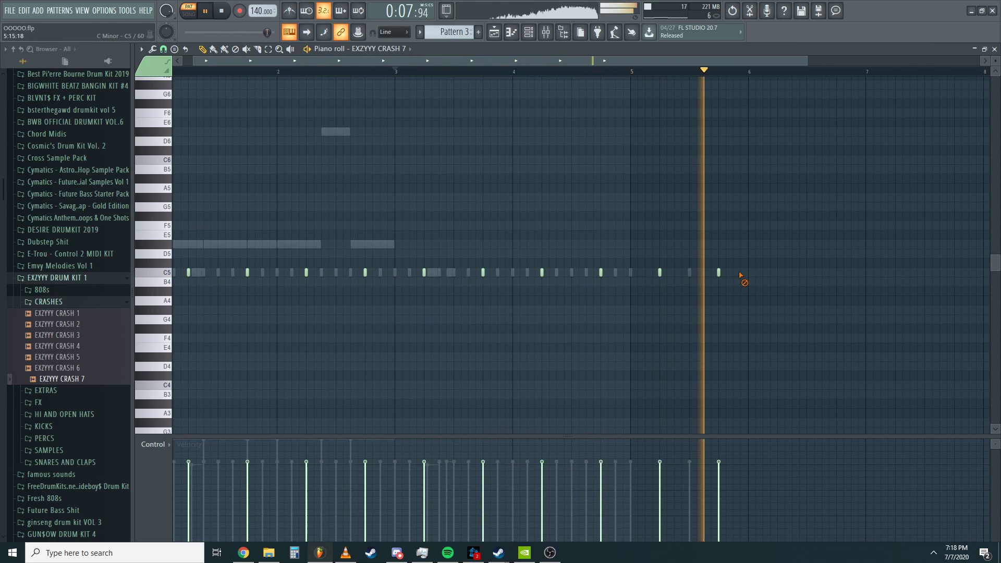
right_click(719, 273)
right_click(661, 274)
- Delete the EXZYYY CRASH 1 hits in bar 5, including the one on its first step
right_click(690, 275)
right_click(689, 274)
right_click(689, 274)
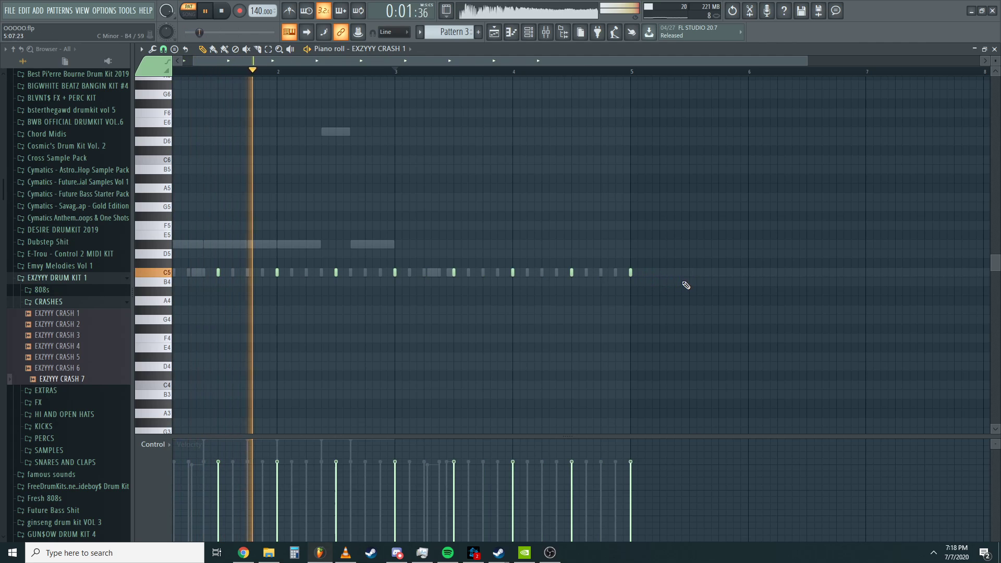
scroll(686, 284, down, 1)
right_click(536, 275)
- Duplicate all the 808 notes from bars 1 and 2 into bars 3 and 4 and play the pattern
click(529, 33)
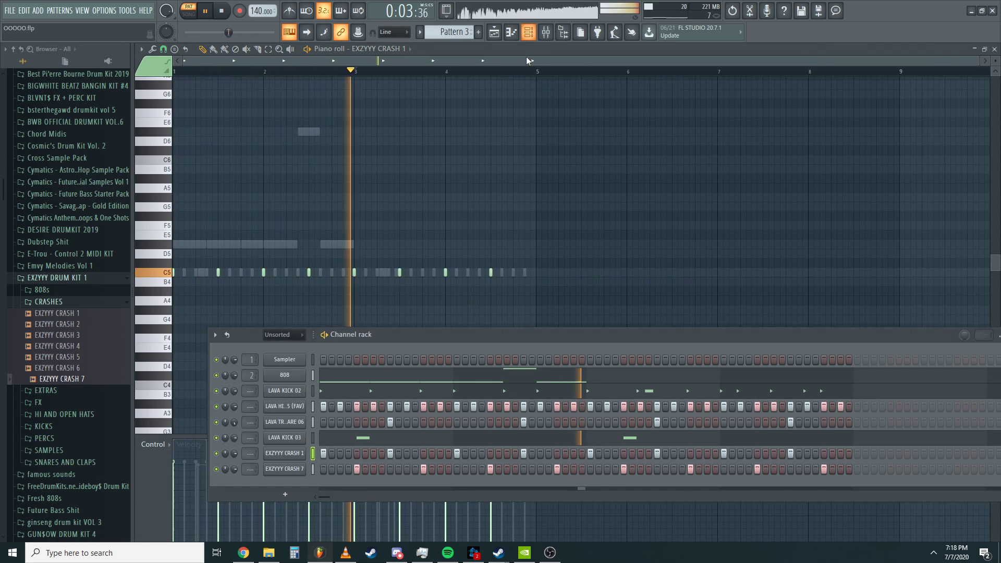
right_click(305, 375)
click(324, 376)
key(space)
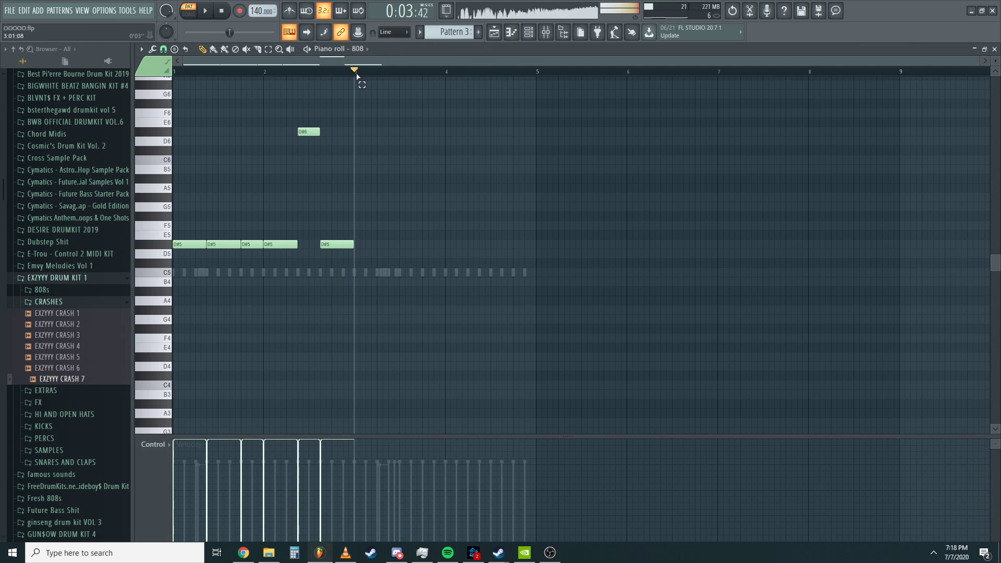
key(ctrl+a)
key(ctrl+b)
ctrl+click(551, 187)
key(space)
- Shorten the 808's D#5 at the start of bar 4 to two steps and follow it with a two-step D#6
scroll(368, 246, up, 2)
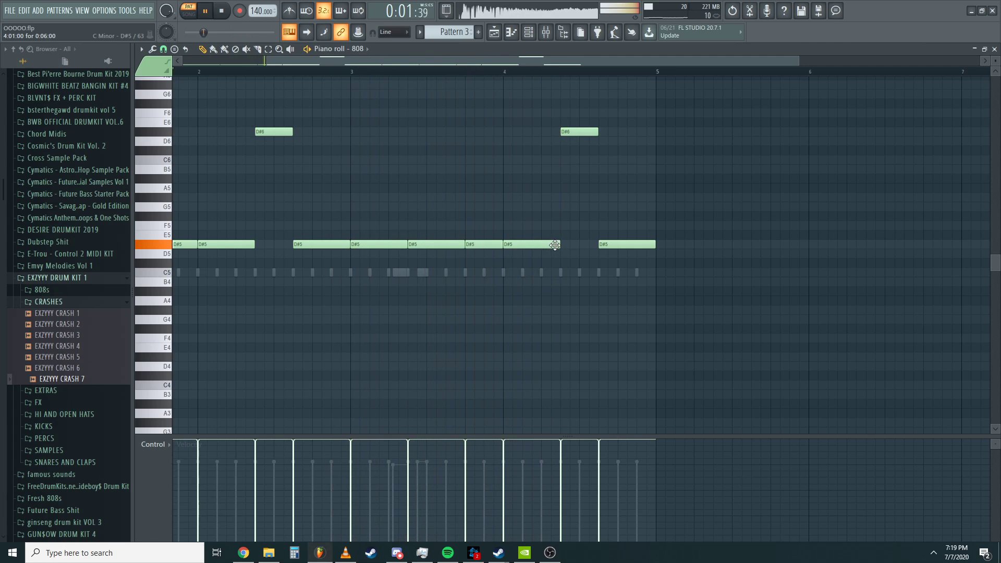
drag(558, 245, 522, 245)
click(529, 245)
ctrl+click(533, 244)
key(ctrl+Up)
ctrl+click(538, 245)
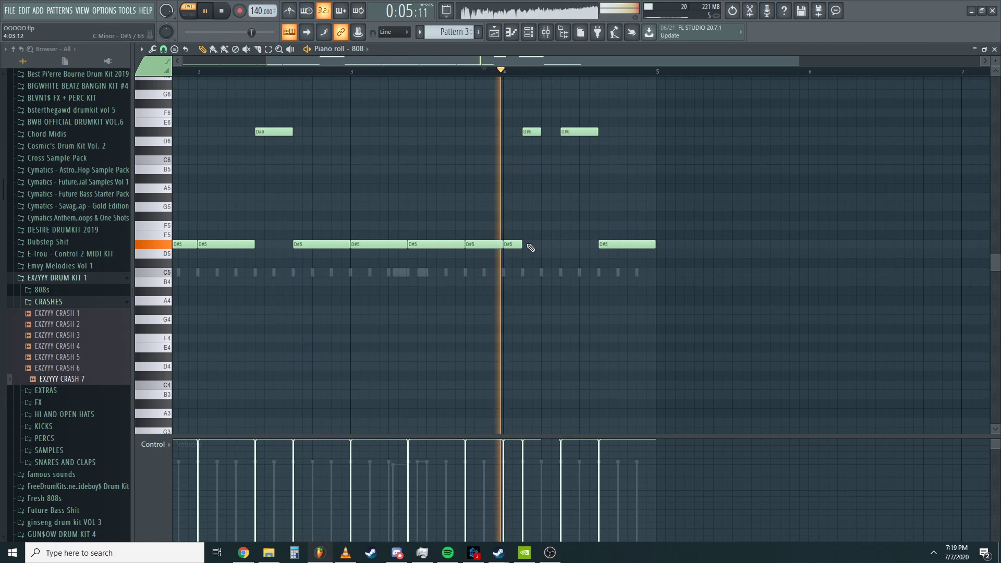
key(space)
key(space)
- Try a D#5 at step 5 of bar 4 in the 808, and delete it along with the D#6 at step 7
click(550, 245)
key(space)
key(space)
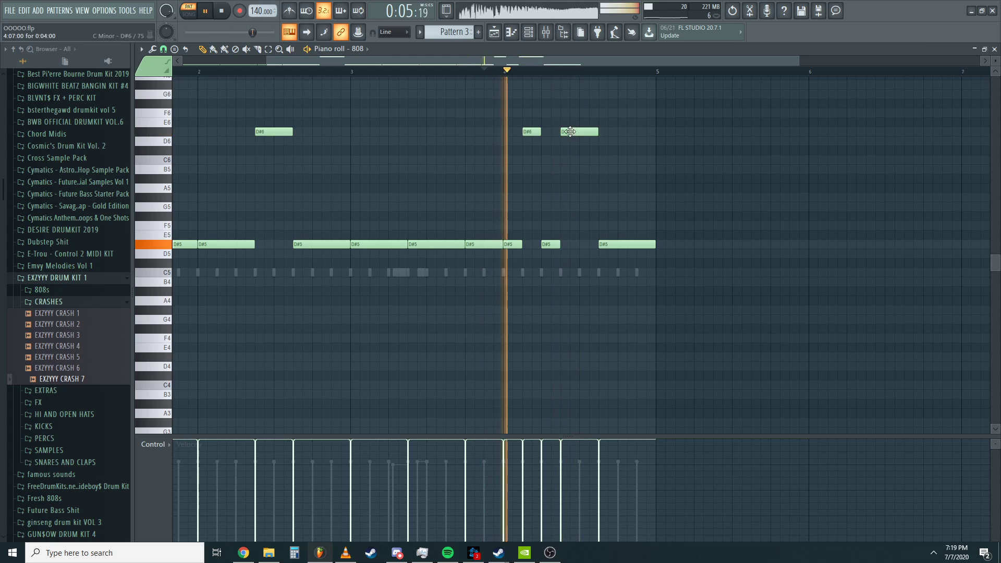
right_click(570, 132)
right_click(550, 245)
key(space)
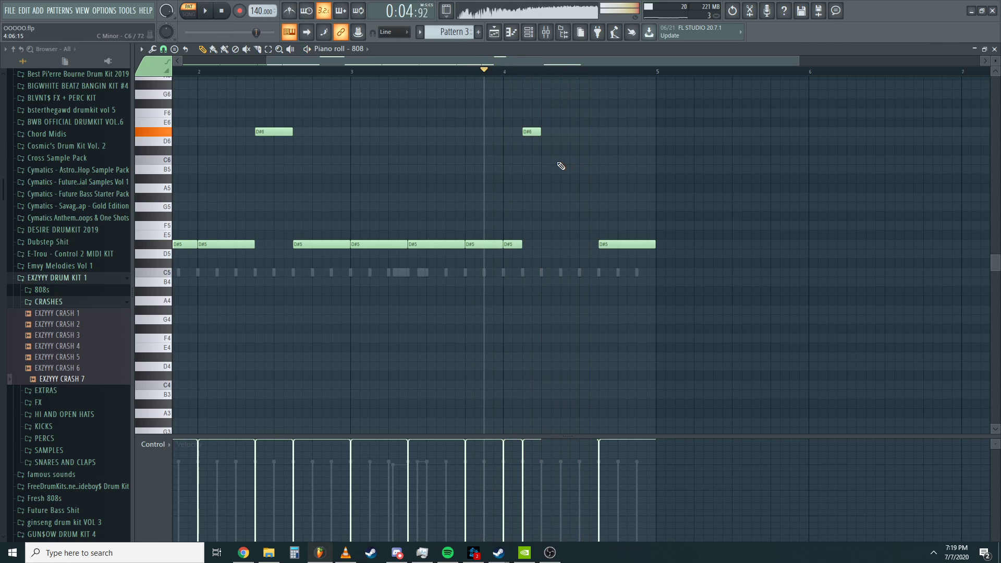
- Place a two-step D#5 at step 7 of bar 4 in the 808 and extend the preceding D#6 to meet it
key(space)
click(568, 245)
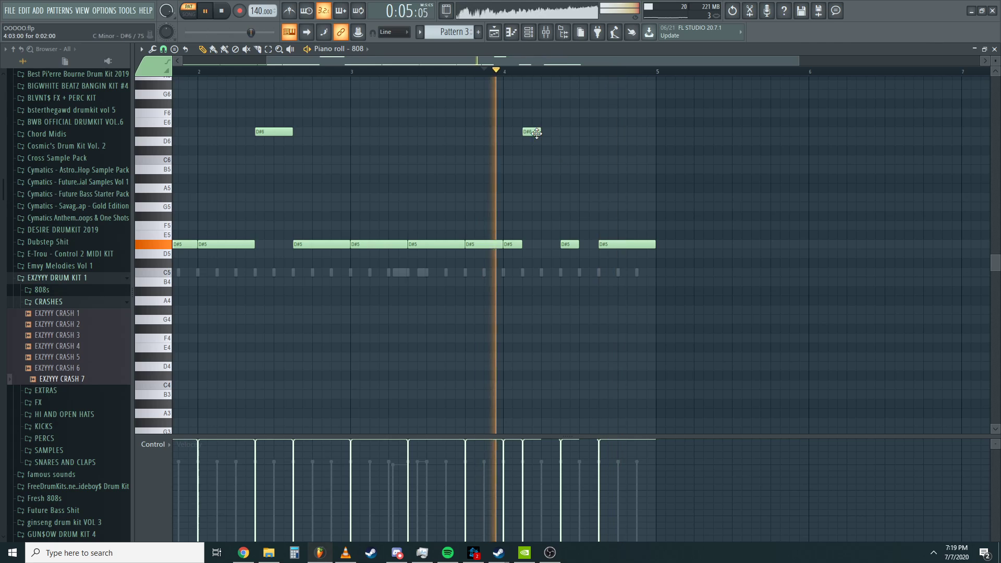
drag(540, 133, 558, 133)
key(space)
key(space)
- Try the 808's bar 4 D#6 note an octave higher, and lower it to D#5
ctrl+click(551, 133)
key(ctrl+Up)
key(space)
key(ctrl+Down)
key(ctrl+Down)
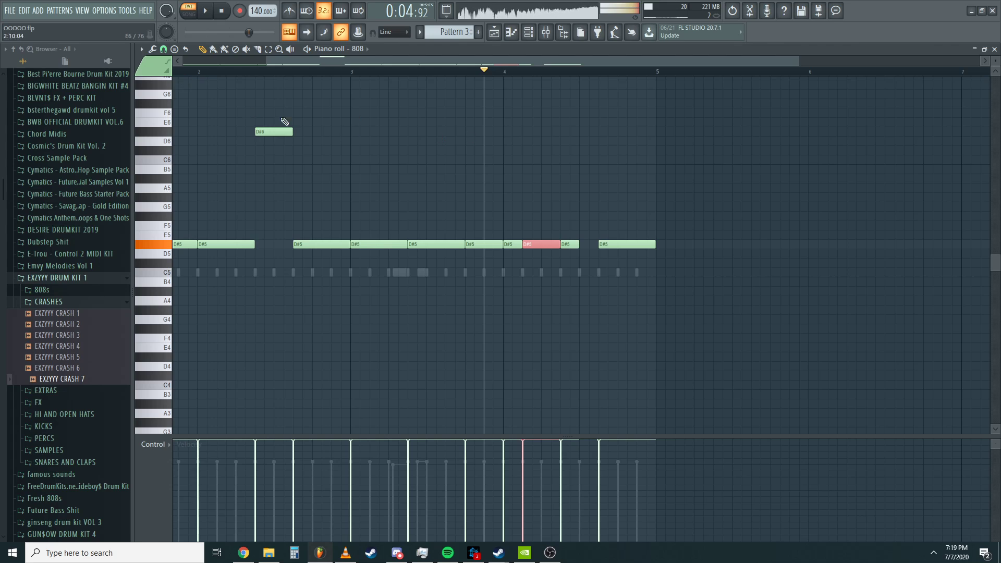
- Add a two-step D#7 slide note at step 4 of bar 4 in the 808 and save the project
scroll(543, 118, up, 3)
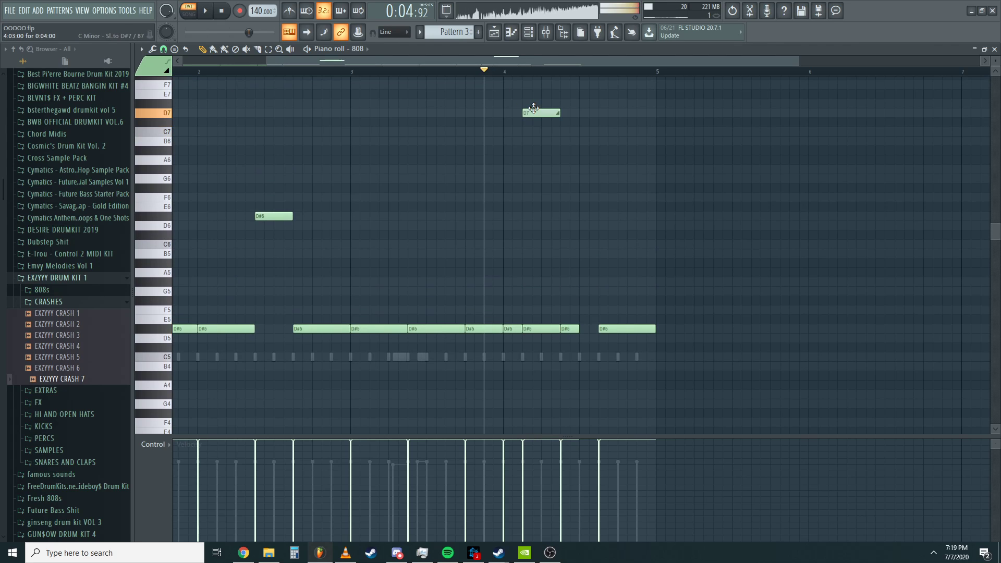
key(space)
drag(568, 103, 548, 104)
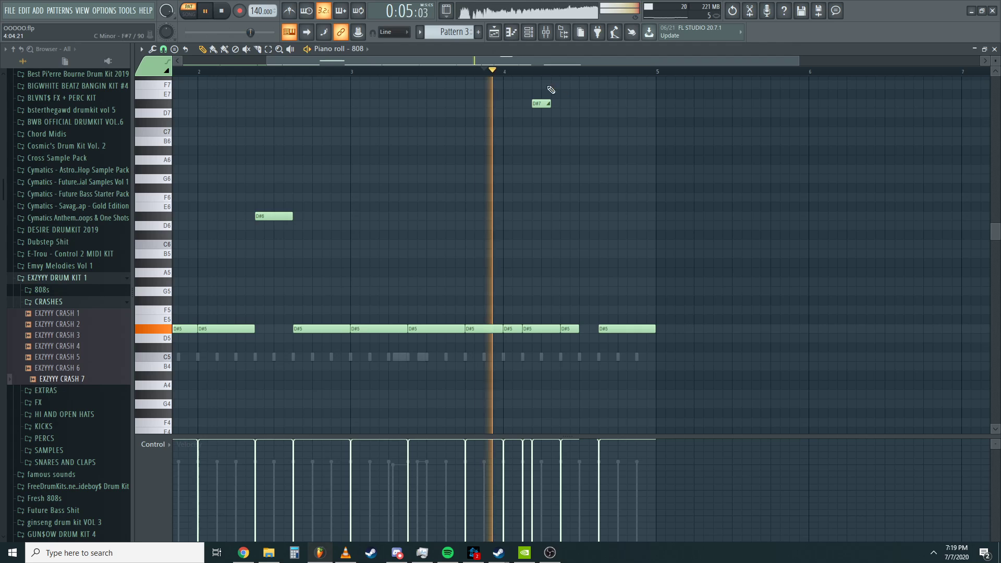
key(ctrl+s)
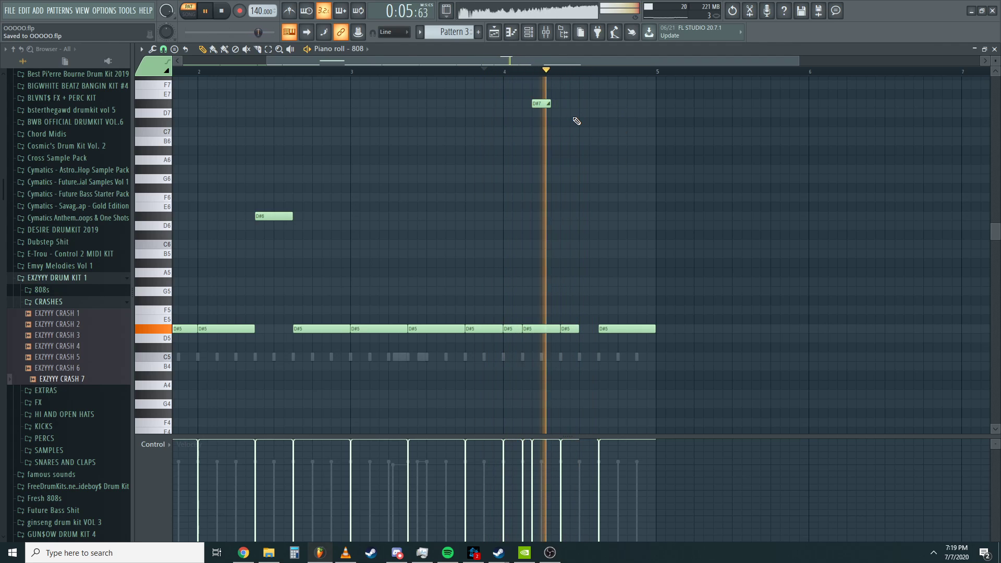
- Return to the playlist, move Pattern 3 to track 3 with an iceberg loop copy on track 2, and stop playback
click(994, 49)
key(F12)
click(542, 79)
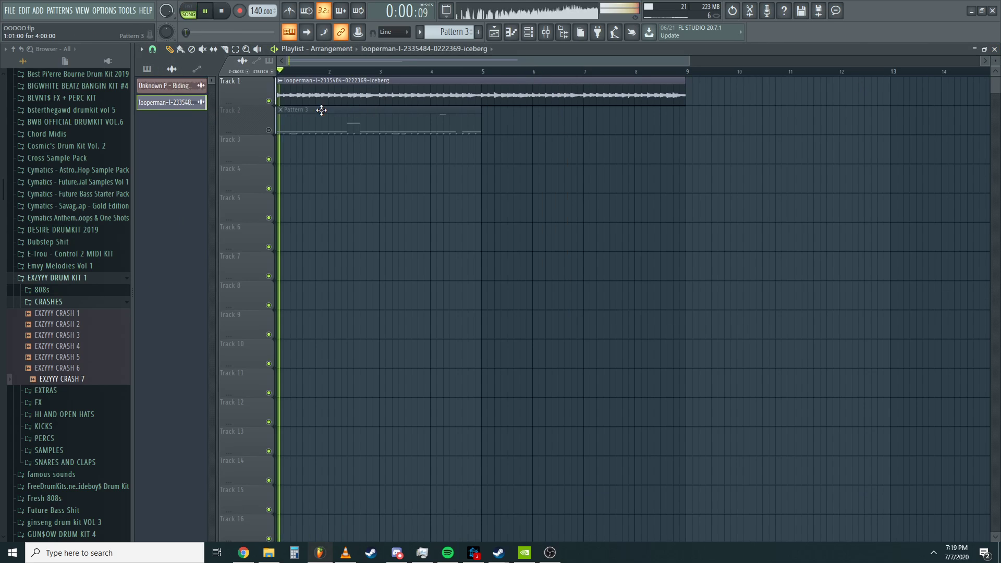
drag(304, 121, 274, 163)
key(space)
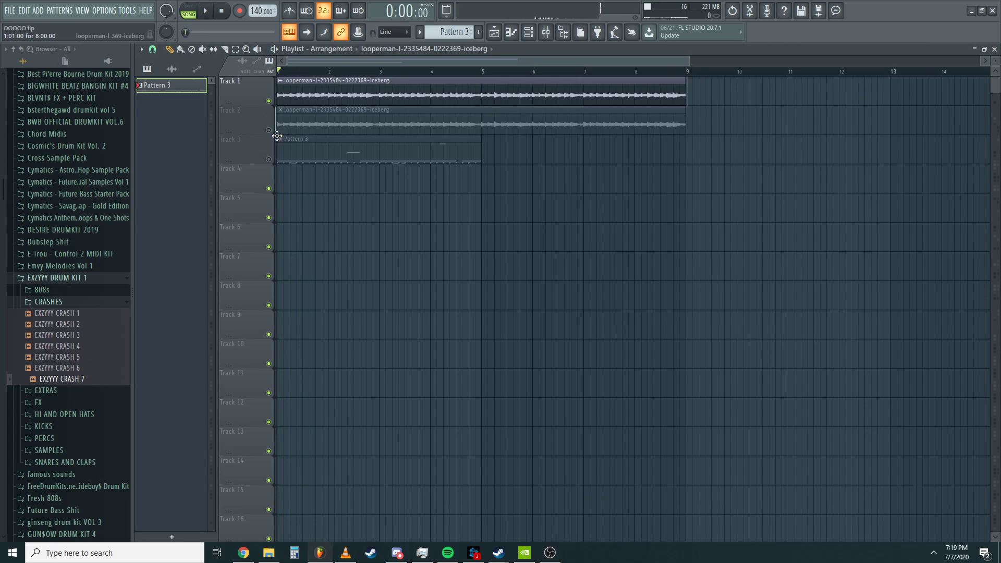
- Make the iceberg loop copy on track 2 unique and open its channel settings
click(280, 110)
click(399, 126)
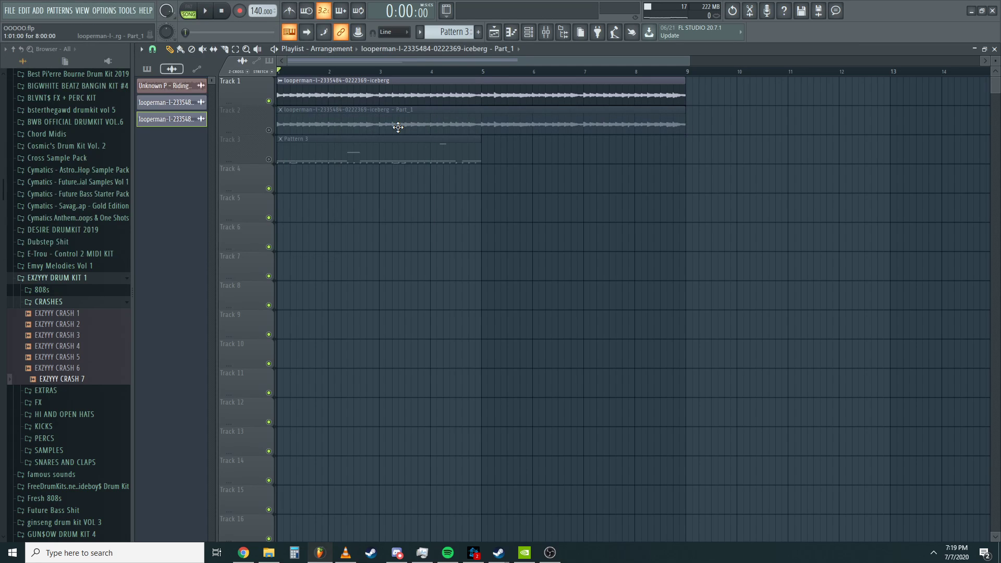
double_click(418, 132)
click(332, 87)
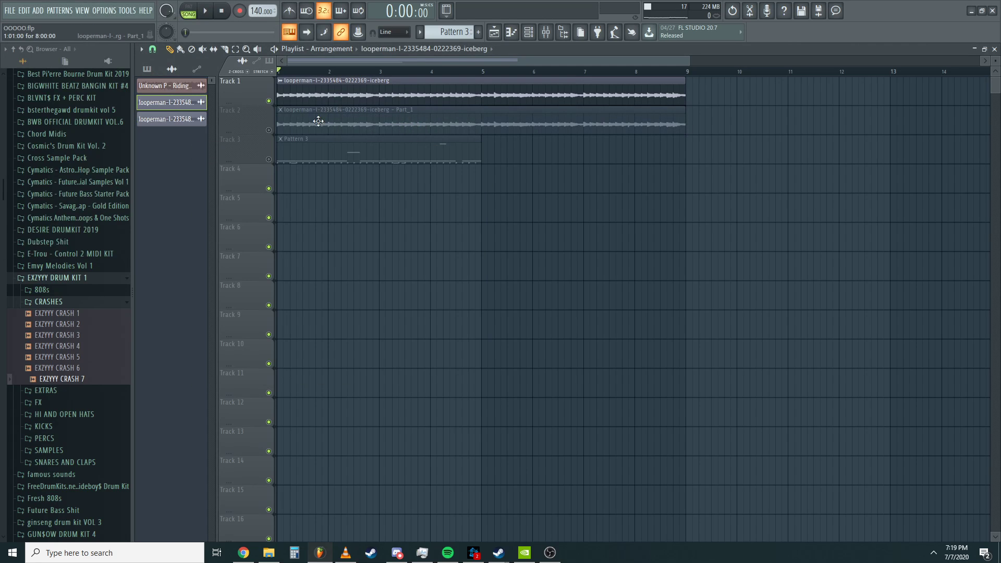
click(283, 116)
click(368, 127)
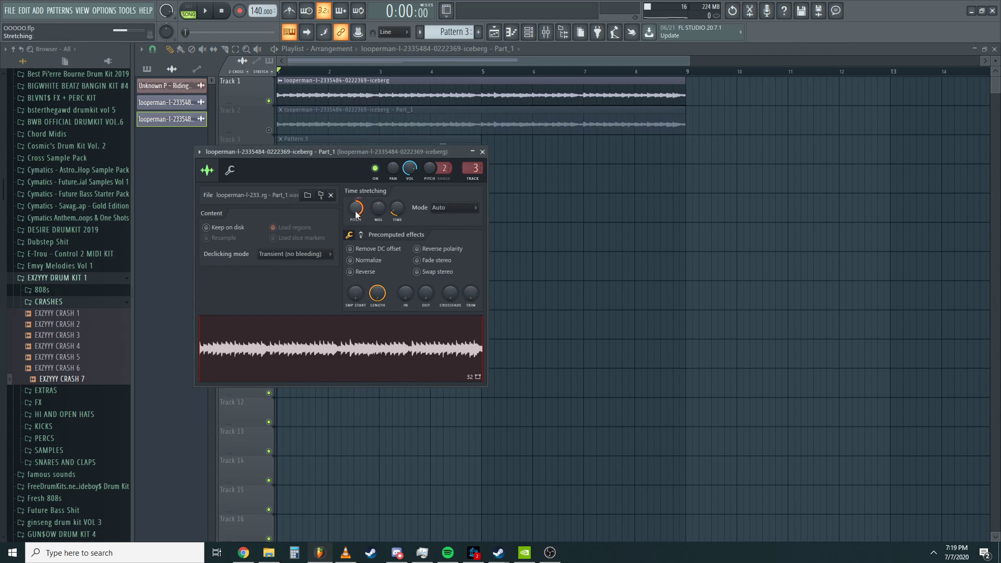
- Unmute track 2, play the two loop layers together, and set the Part_1 channel volume to about 41%
click(482, 152)
click(268, 130)
key(space)
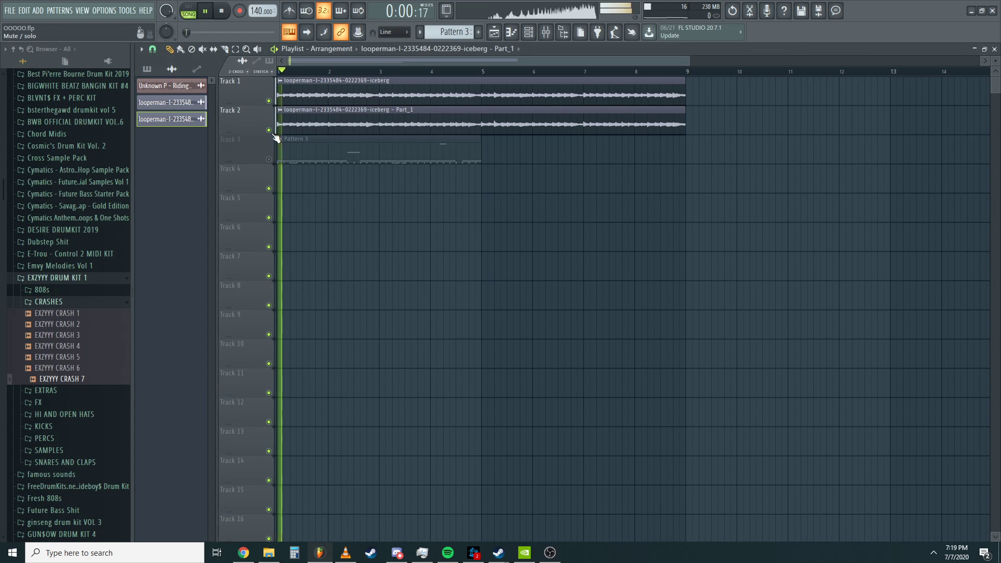
double_click(328, 127)
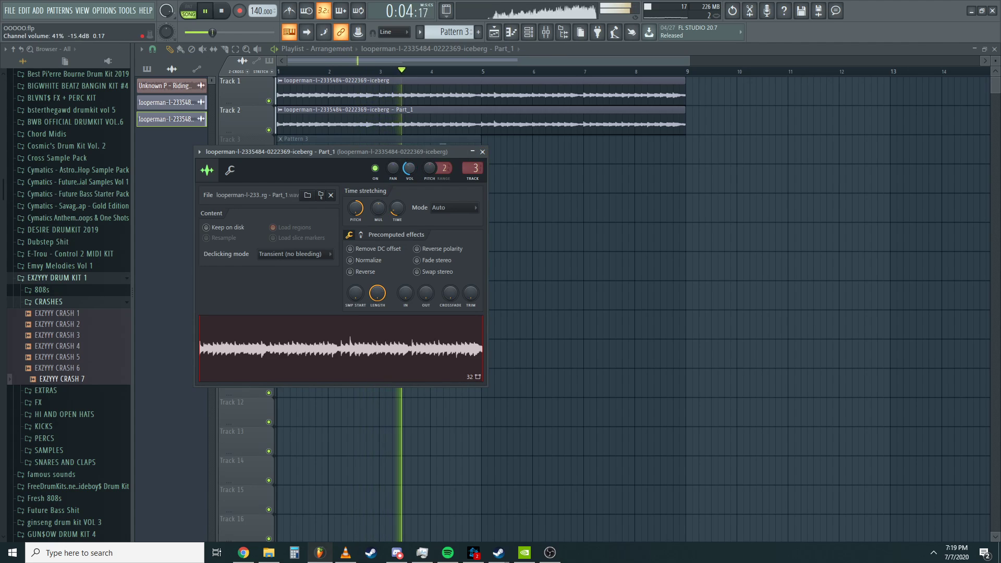
click(482, 151)
- Compare the playback with the track 2 loop layer muted and unmuted
click(269, 130)
key(space)
key(space)
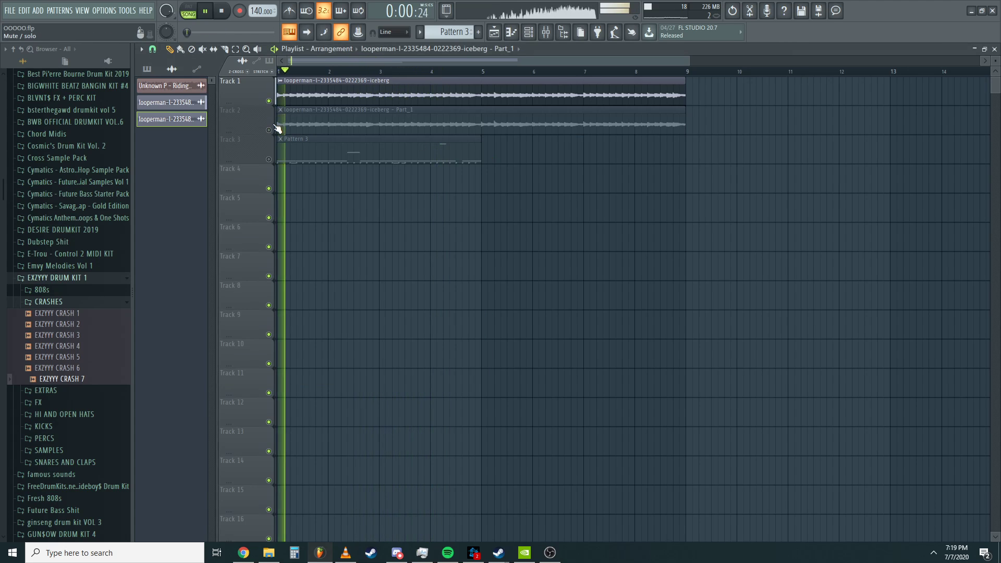
key(space)
click(269, 129)
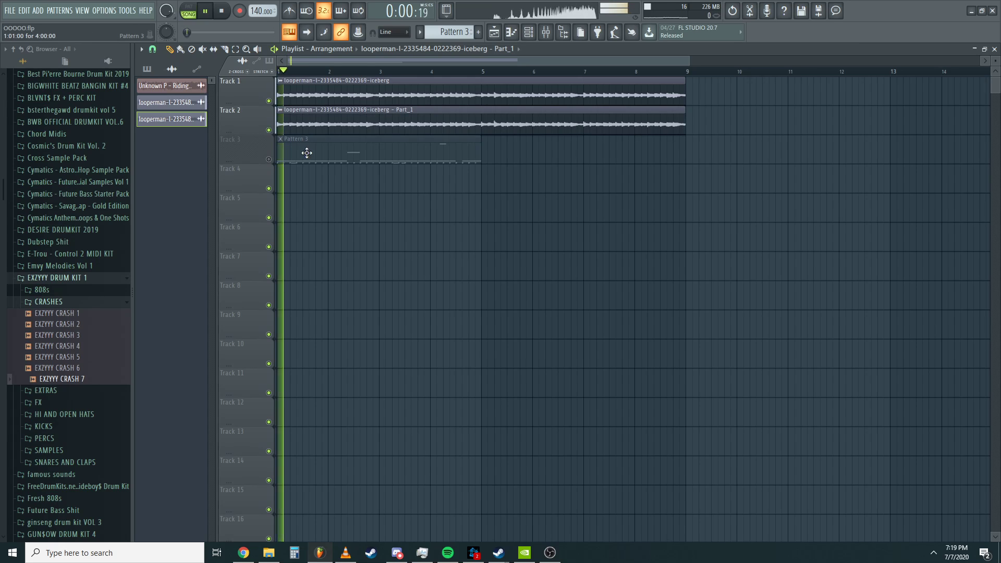
- Move the Pattern 3 clip down to track 4 and stop playback
drag(304, 152, 304, 181)
key(space)
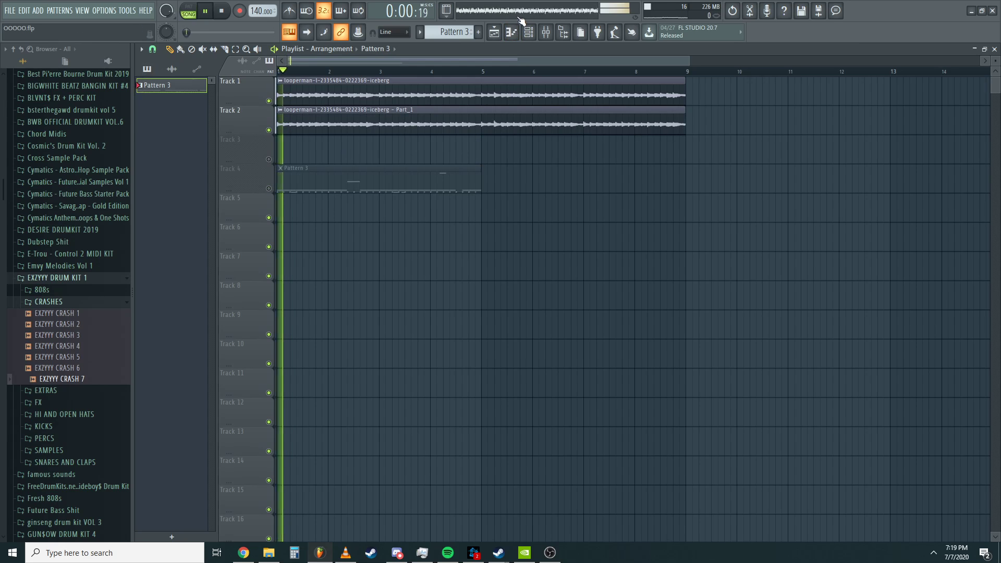
key(space)
drag(311, 127, 311, 150)
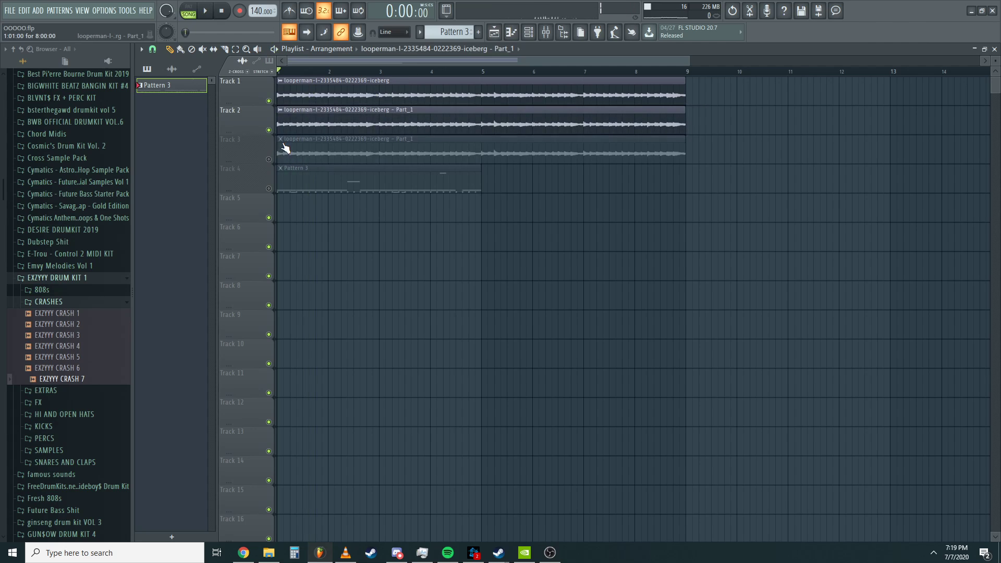
click(281, 140)
right_click(502, 151)
- Copy the original iceberg loop from track 1 to track 3, make it unique as a sample, and reopen the playlist maximized
drag(388, 96, 302, 153)
click(280, 139)
click(395, 159)
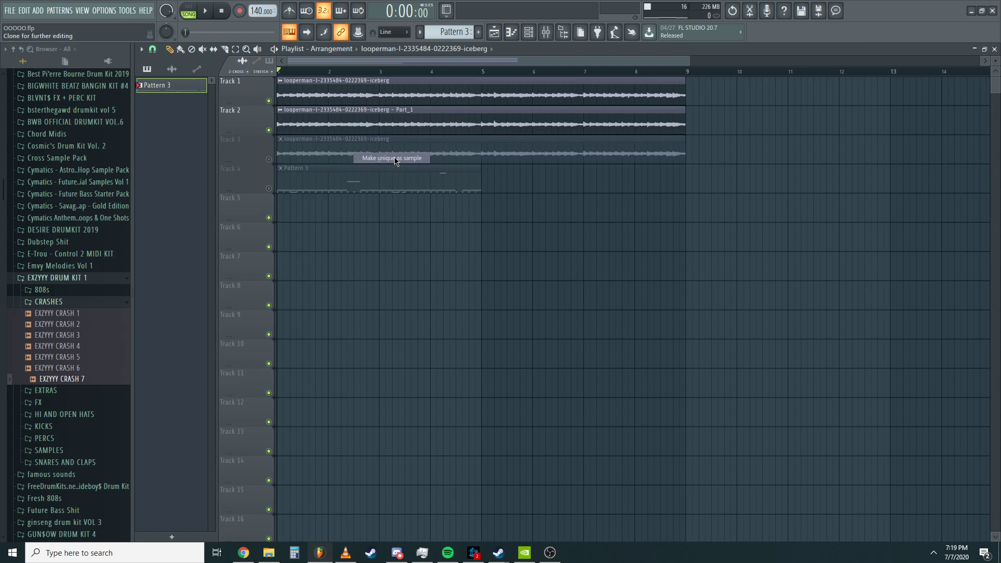
click(83, 12)
click(90, 33)
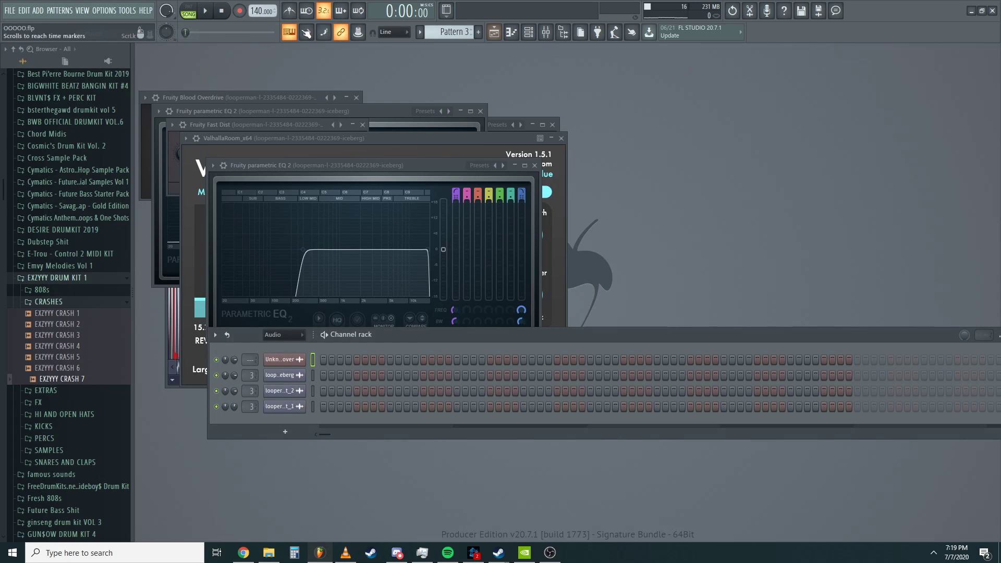
click(84, 10)
click(90, 33)
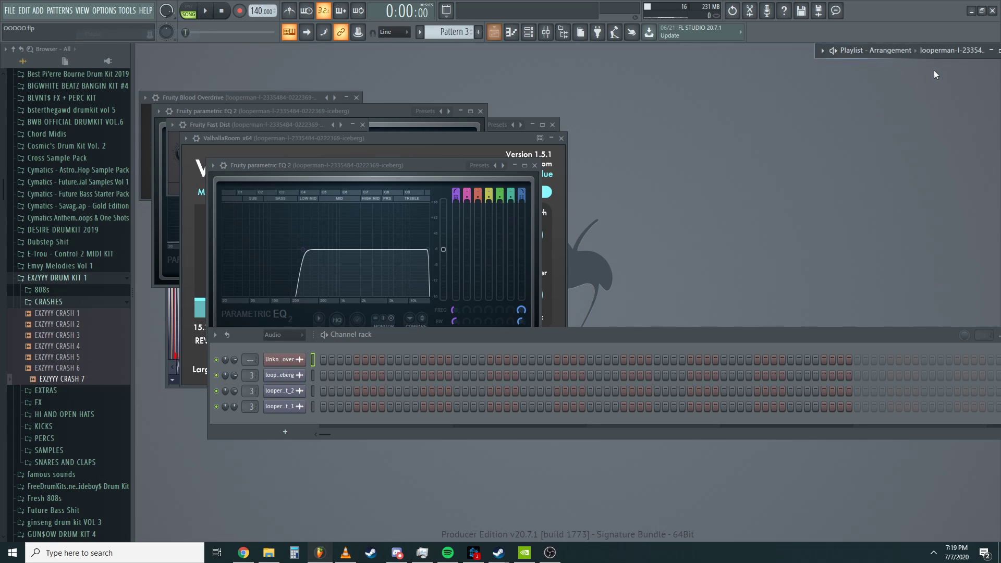
click(983, 51)
- Unmute track 3, lower the Part_2 layer's pitch, and set its channel volume to about 52% during playback
double_click(320, 138)
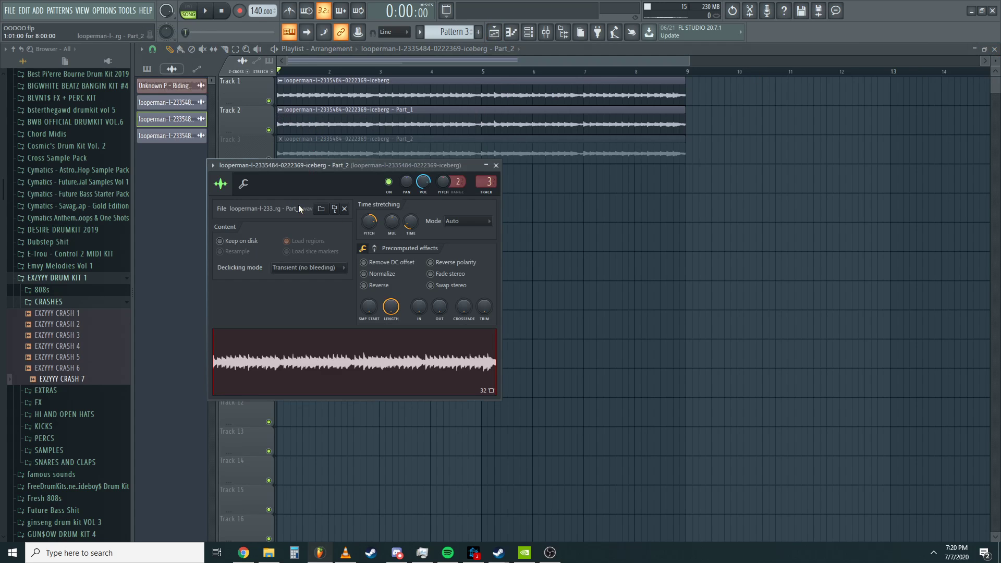
click(496, 165)
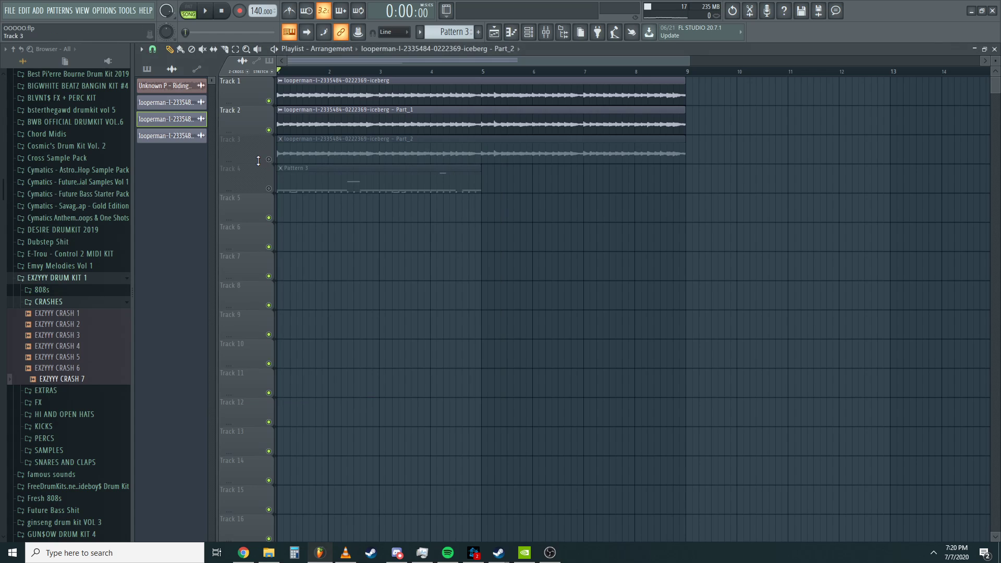
click(269, 159)
key(space)
double_click(498, 161)
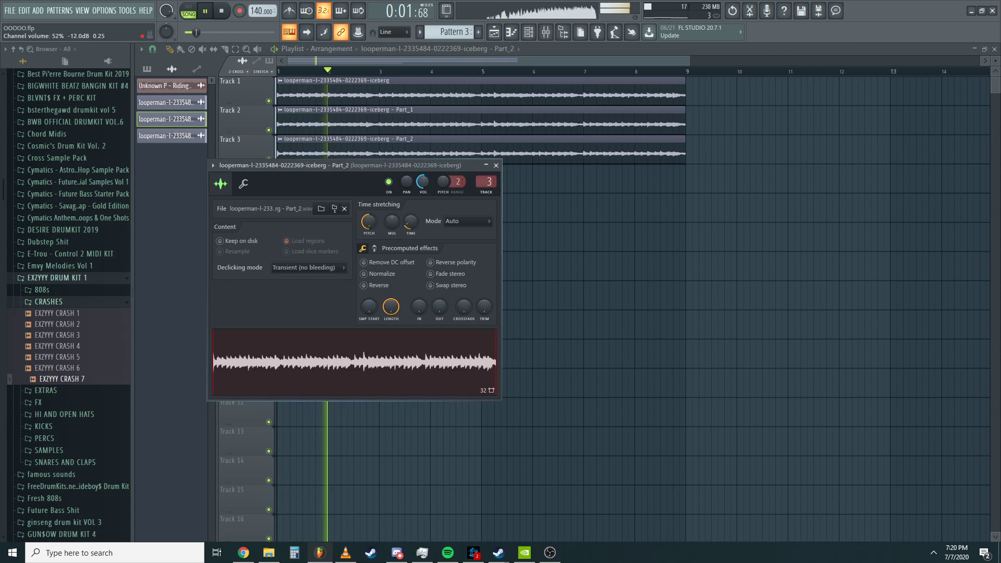
click(496, 166)
key(space)
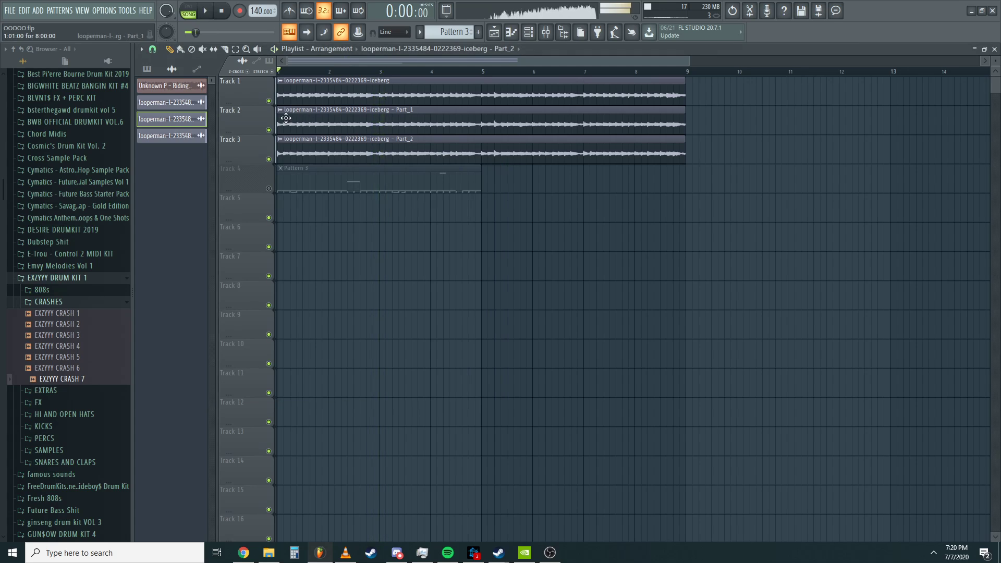
- Compare the original loop alone with all three layers by muting tracks 3 and 2, and undo both mutes
click(269, 160)
click(269, 130)
key(space)
key(space)
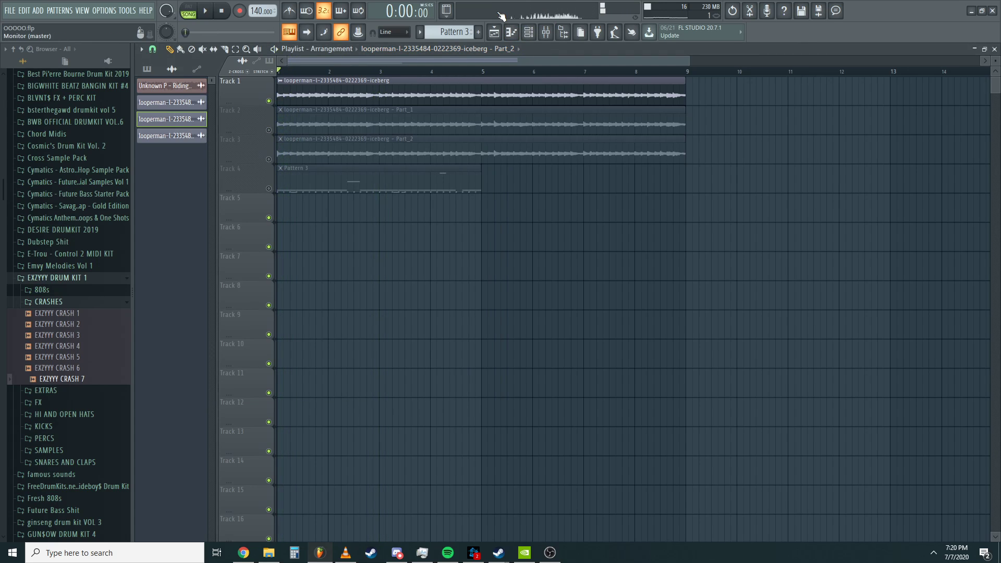
key(space)
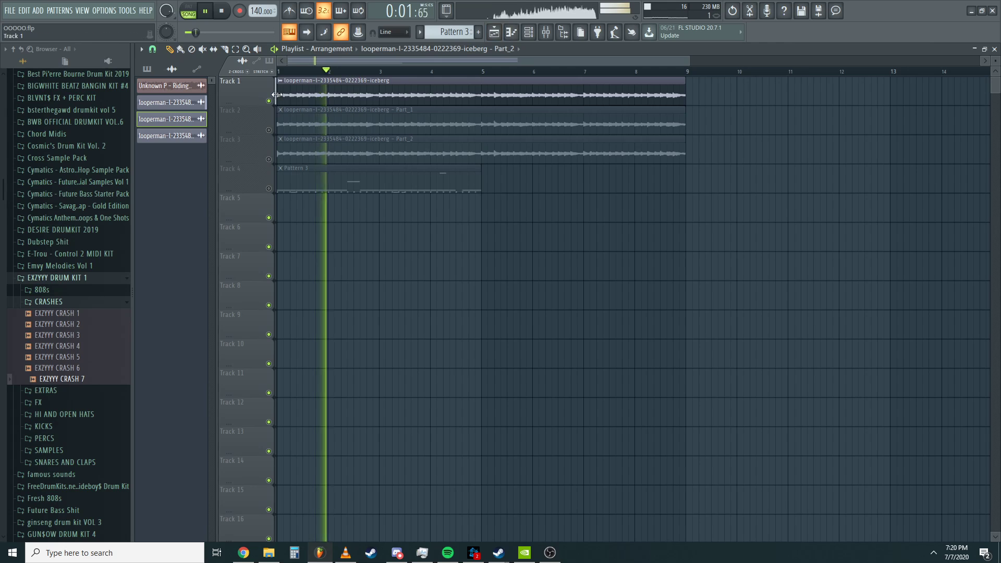
key(space)
key(ctrl+z)
key(ctrl+z)
key(space)
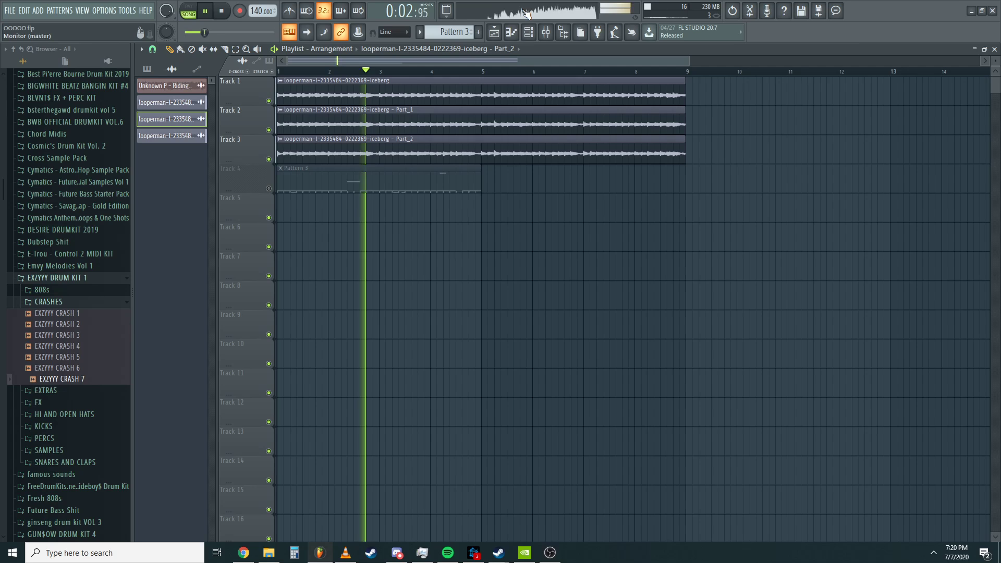
- Add a Fruity parametric EQ 2 in slot 7 of the iceberg mixer insert, cut its high-mid and treble bands, and return to the playlist
click(546, 32)
click(908, 181)
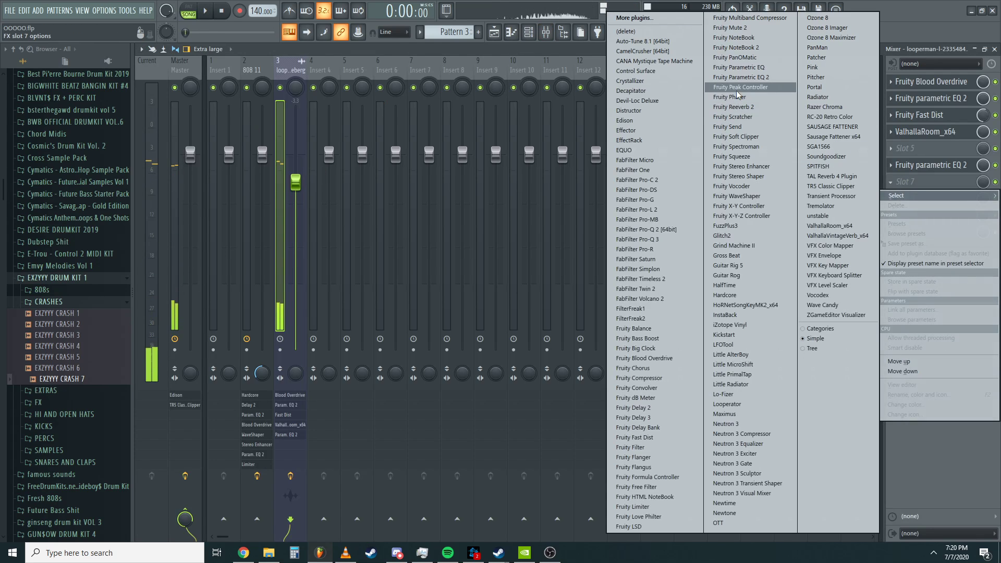
click(750, 91)
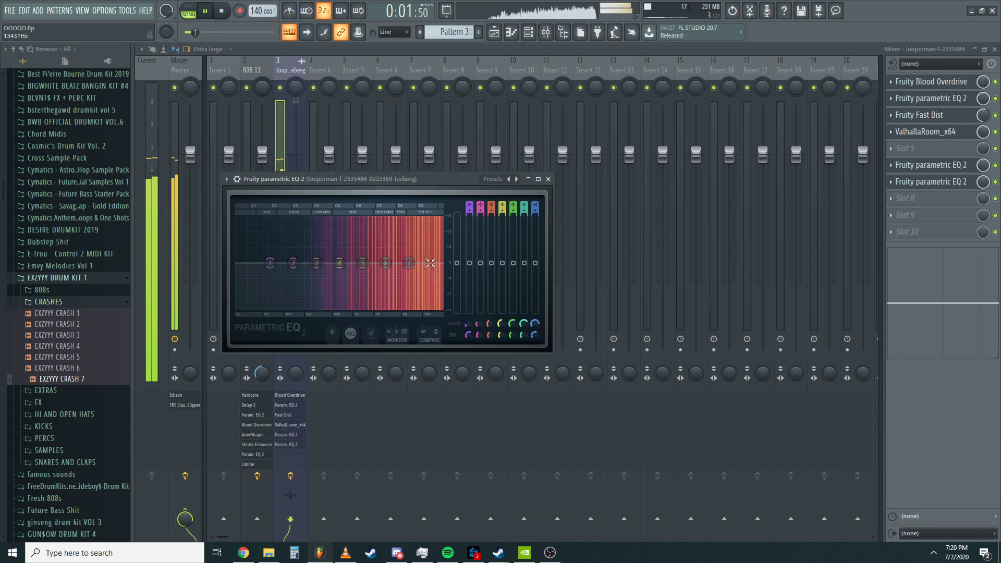
drag(386, 264, 428, 273)
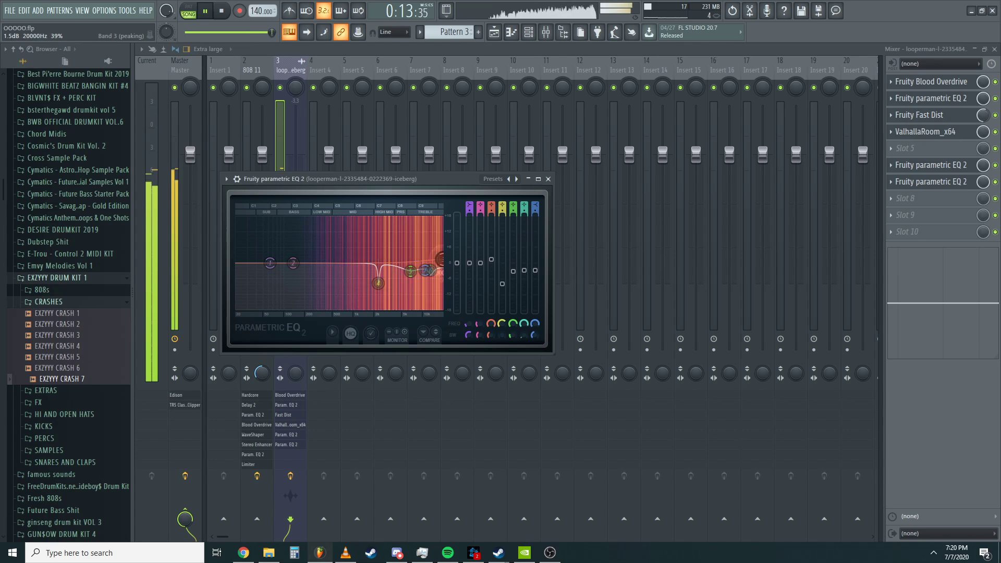
click(548, 179)
click(996, 165)
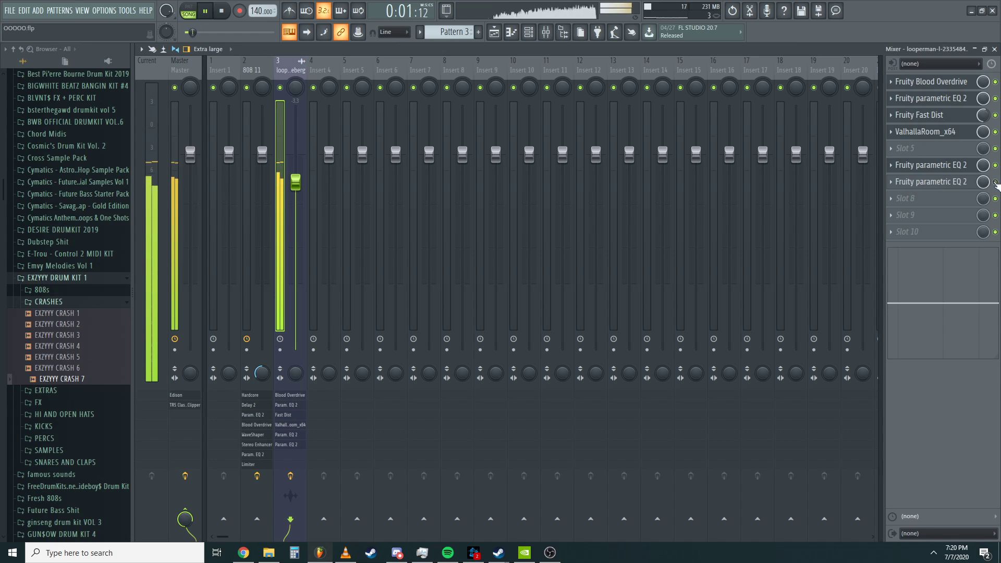
click(995, 49)
key(space)
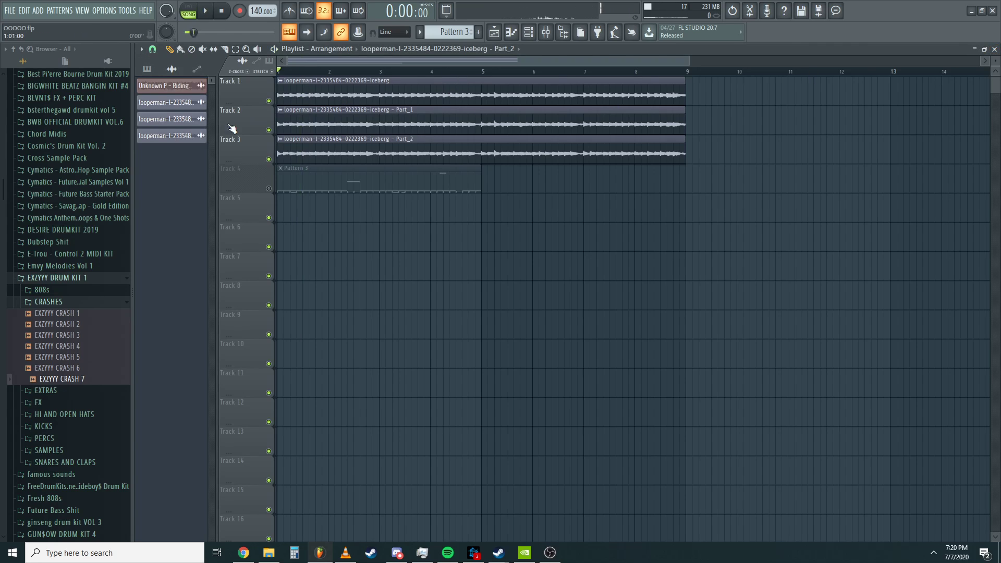
- Save the project, unmute Pattern 3 on track 4, and start playback
key(ctrl+s)
click(269, 188)
key(space)
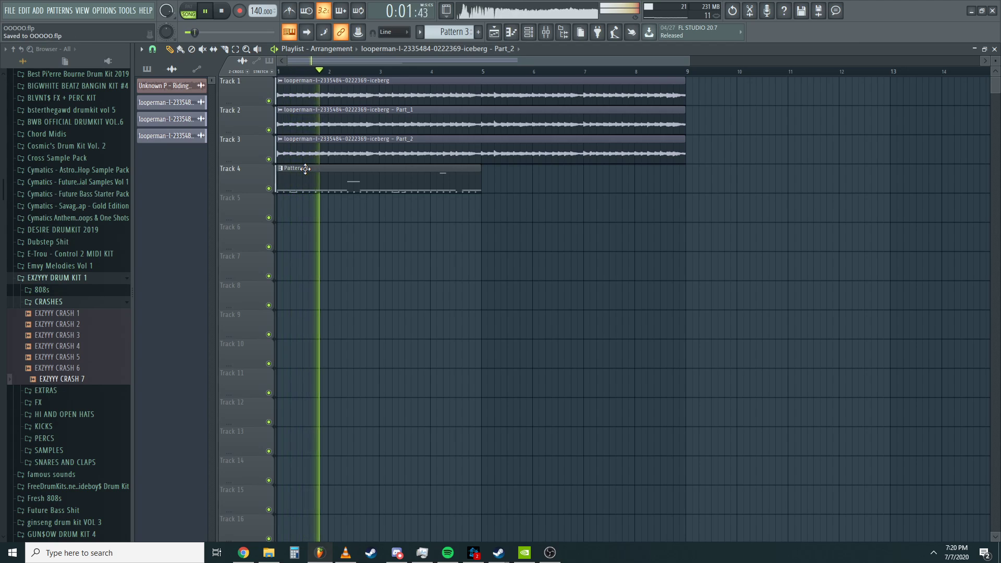
- Try repeating Pattern 3 at bar 5 under the loop layers, stop playback, and delete the copy
ctrl+click(381, 177)
key(ctrl+b)
click(508, 206)
right_click(519, 202)
ctrl+right_click(521, 202)
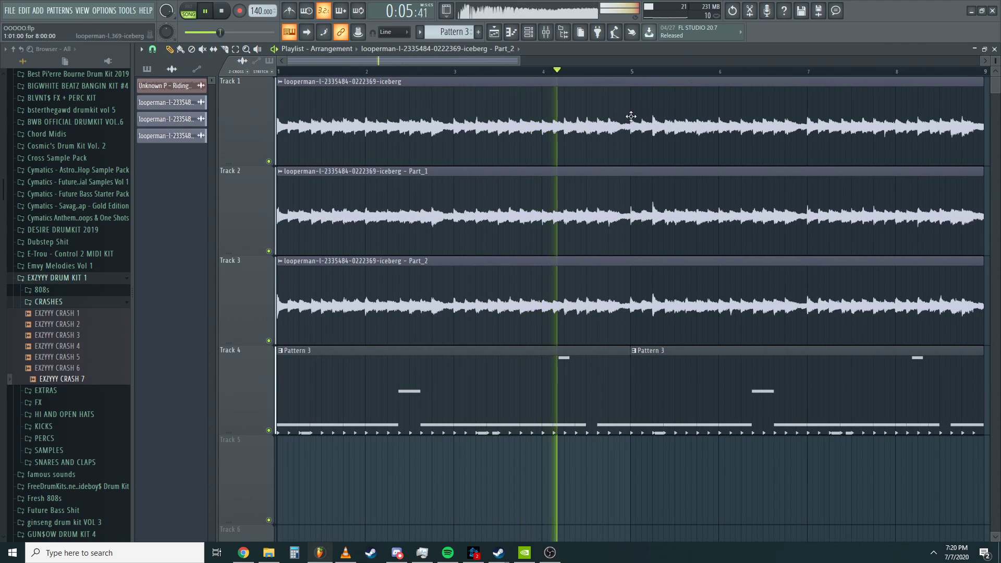
scroll(631, 116, down, 4)
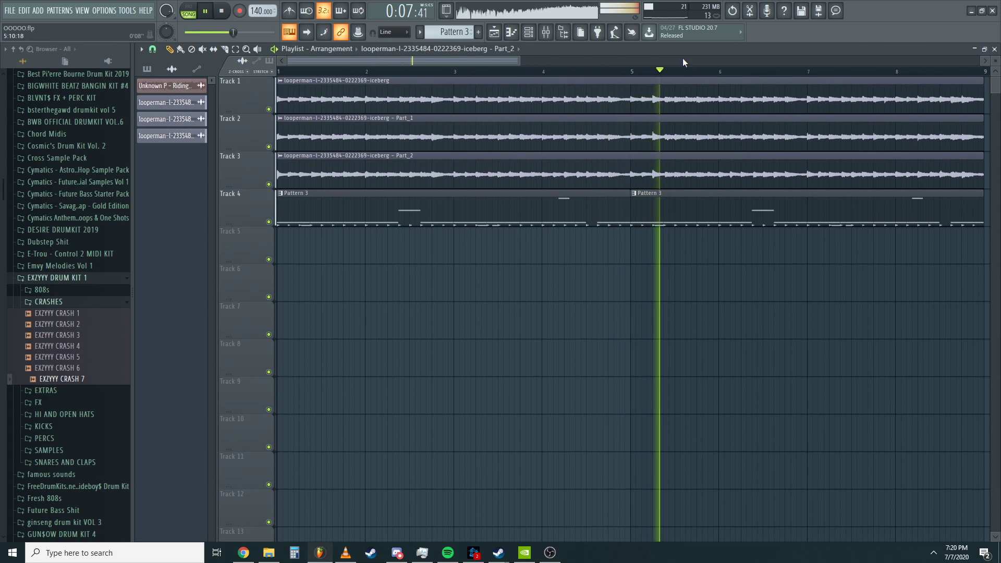
key(space)
right_click(691, 196)
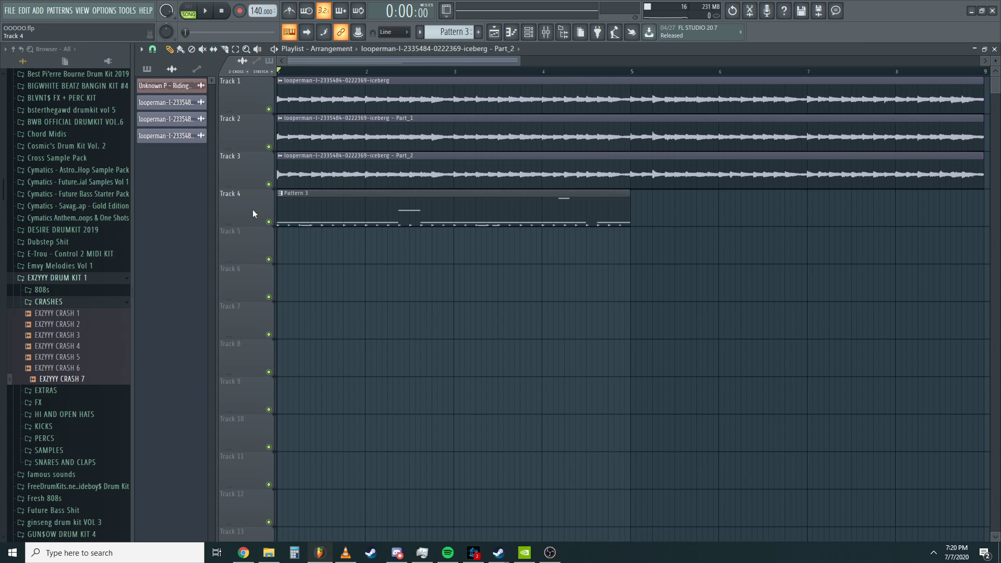
- Compare the loop layers with Pattern 3 muted and unmuted on track 4, and save the project
click(269, 222)
key(space)
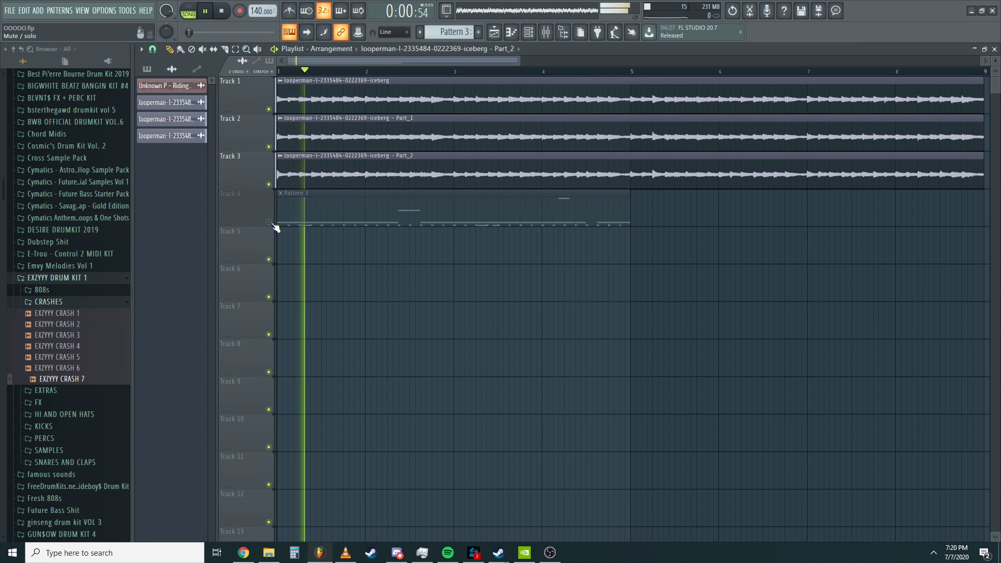
click(268, 222)
key(ctrl+s)
click(269, 222)
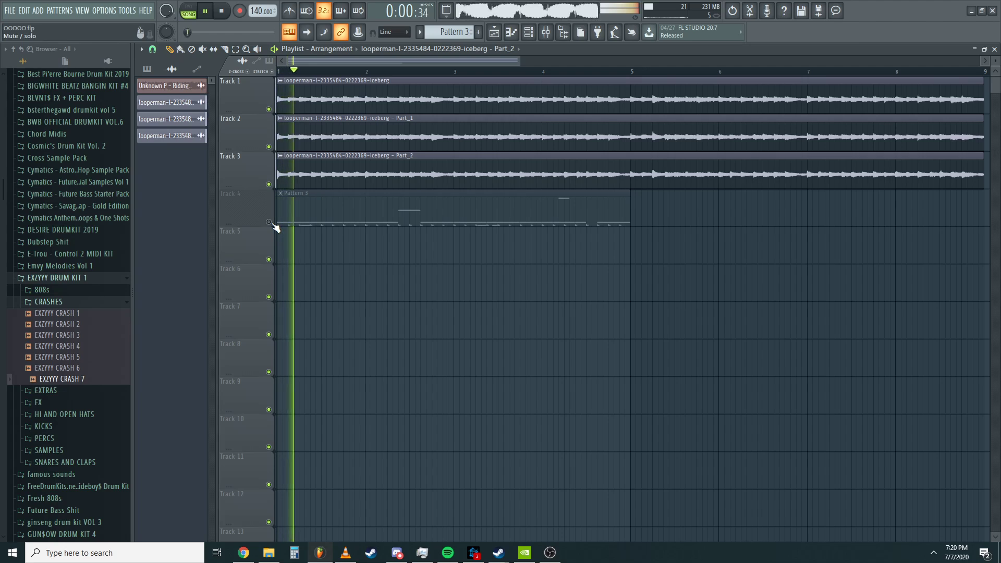
key(space)
click(269, 222)
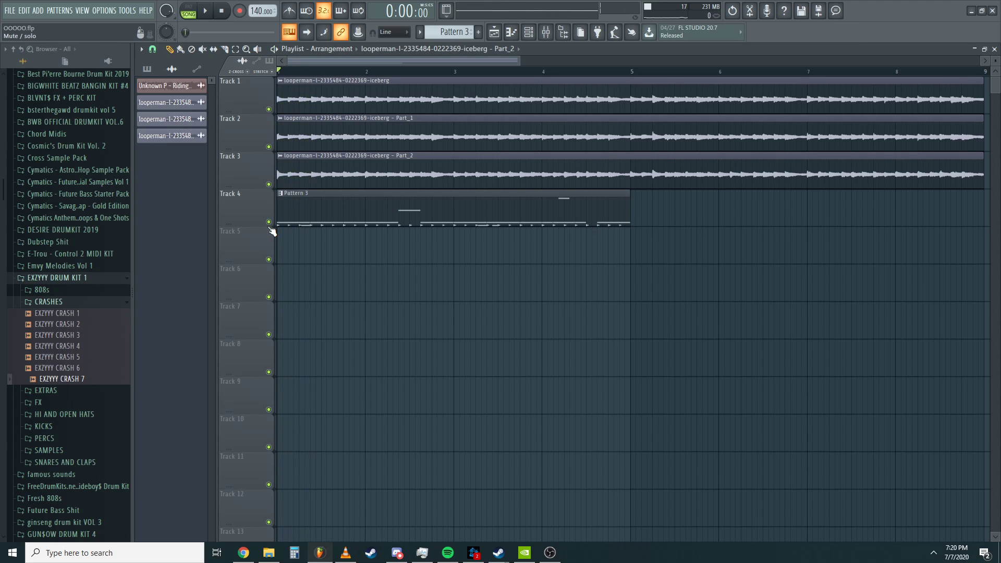
- Raise the iceberg loop's mixer fader to about -1.2 dB while the beat plays
click(546, 32)
key(space)
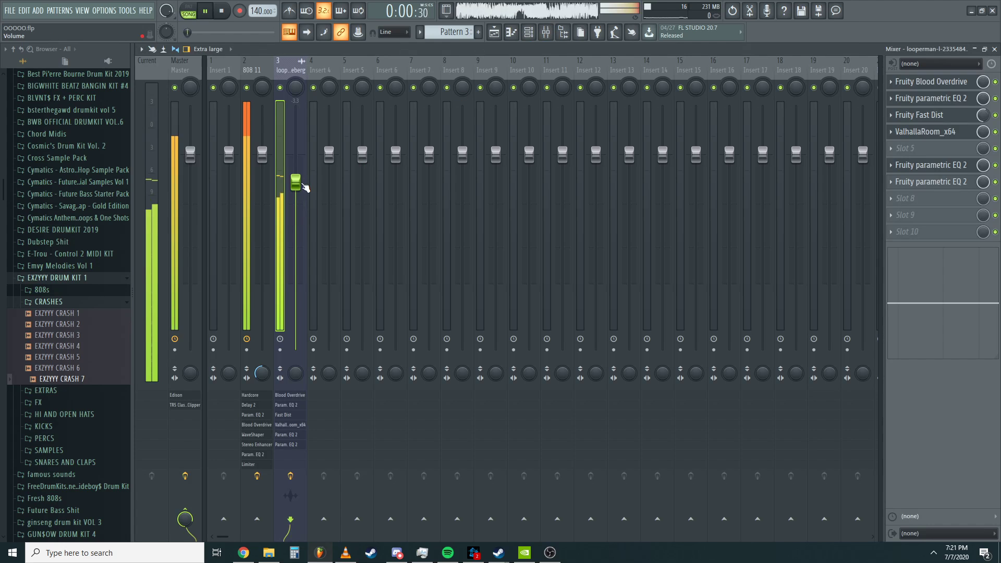
drag(296, 181, 296, 154)
key(space)
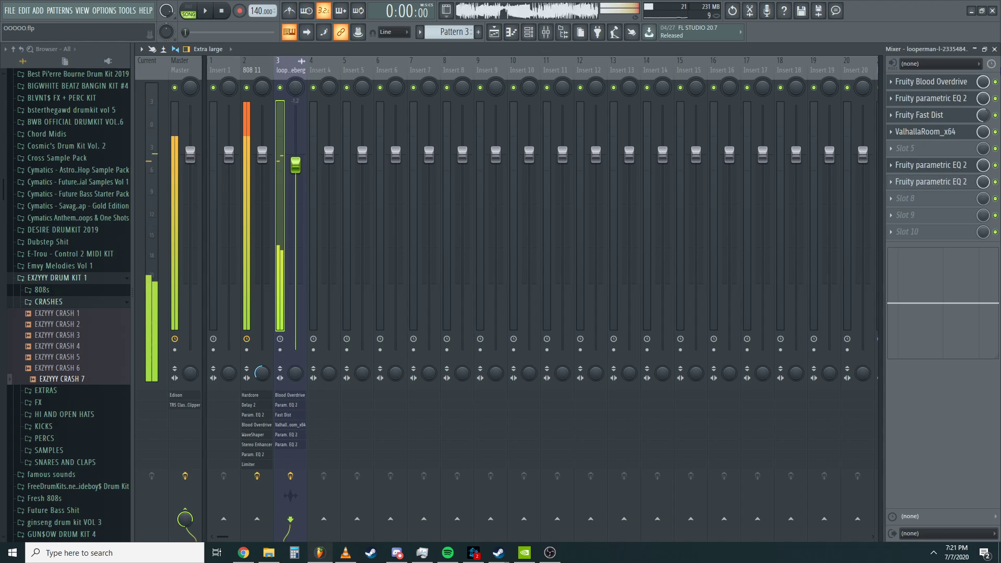
- Audition the loop layers with Pattern 3 muted, switching between the playlist and the mixer
key(F5)
key(space)
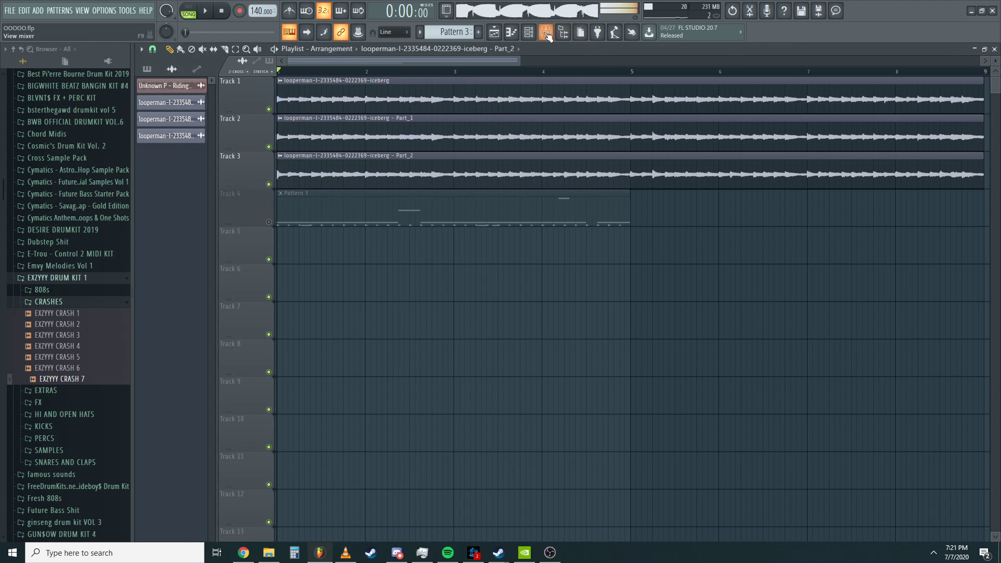
key(F9)
key(space)
key(F5)
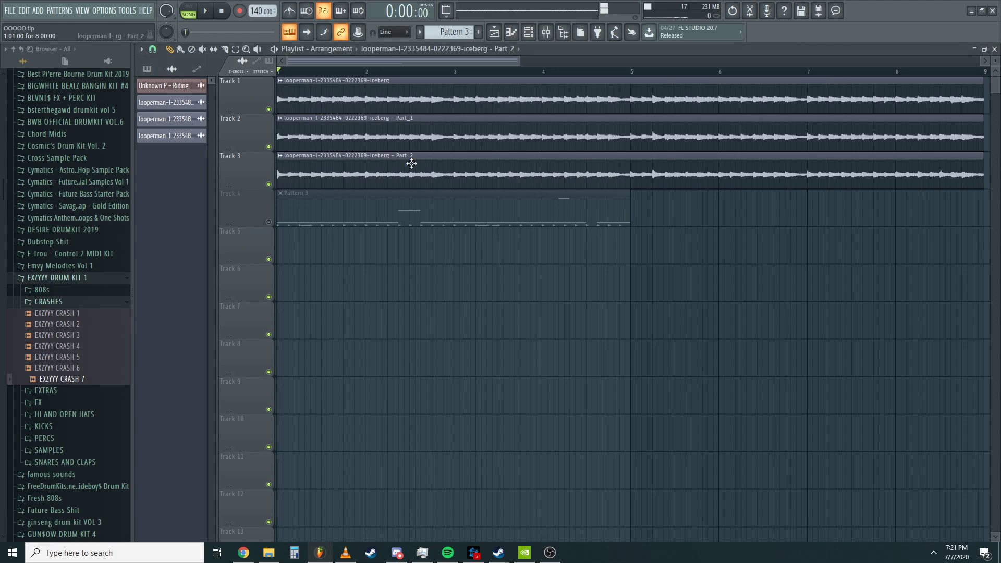
key(space)
- Move the Fruity Limiter up to slot 9 on the 808 11 mixer track and load TR5 Classic Clipper in slot 10
key(F9)
key(space)
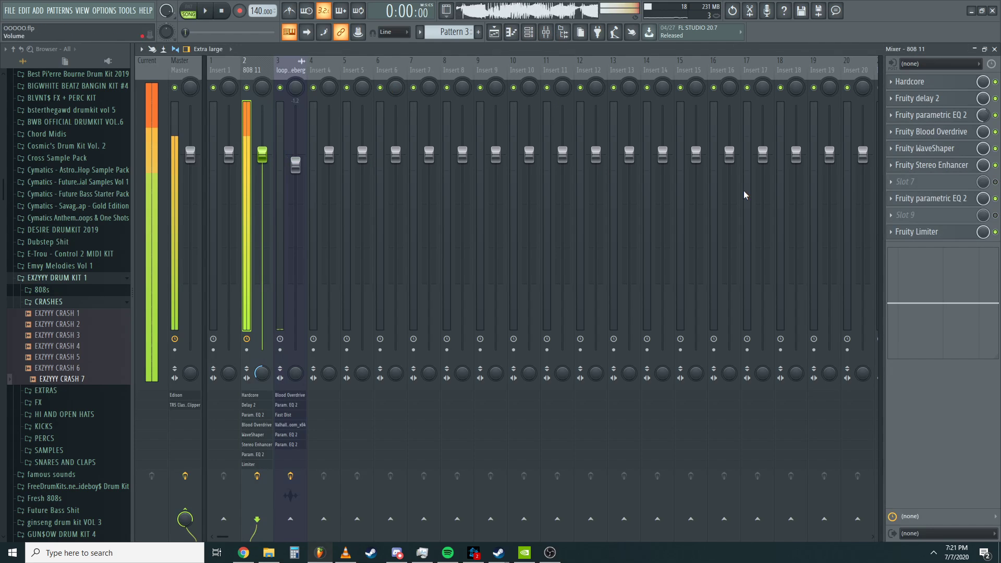
click(928, 232)
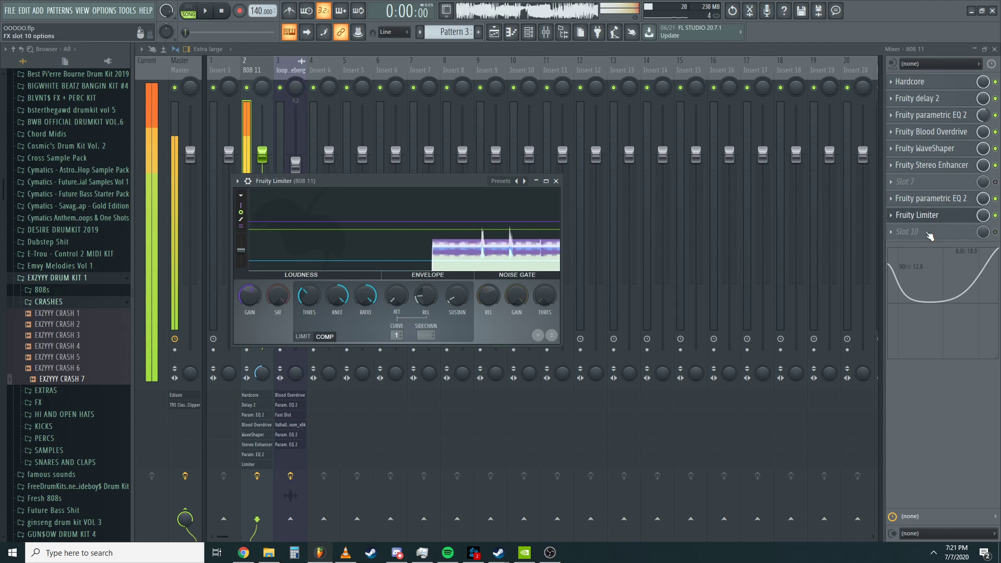
click(930, 219)
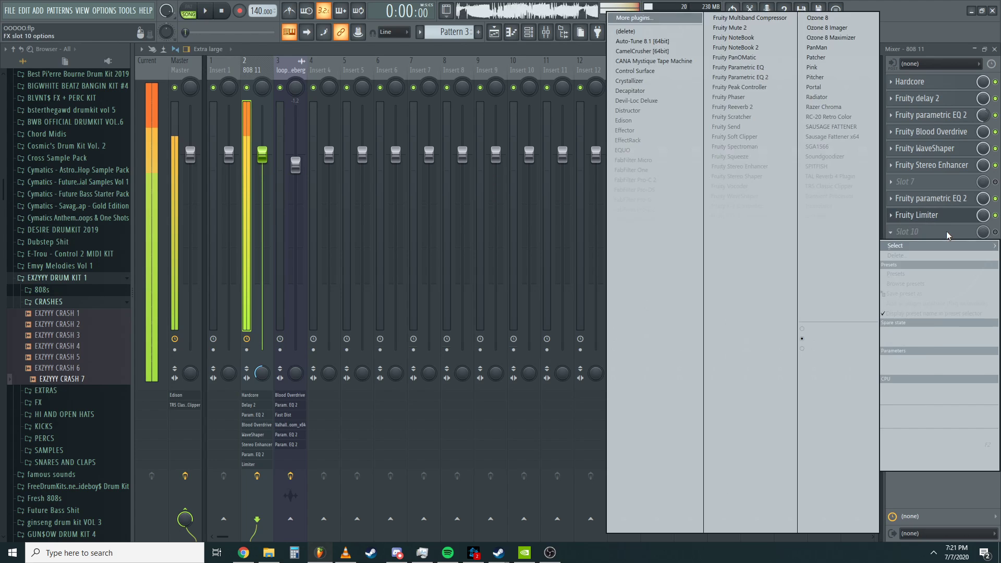
click(834, 186)
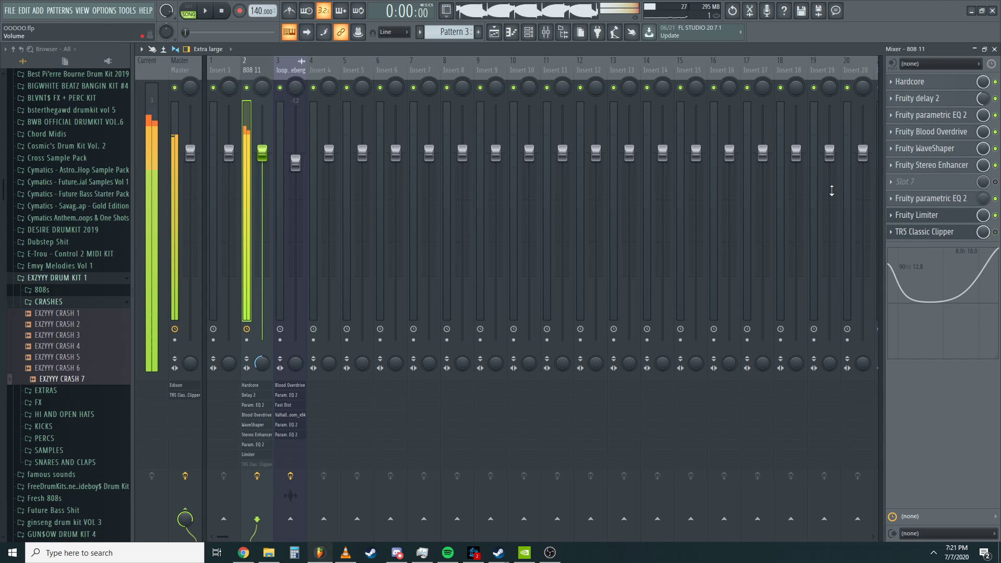
- Route the 808 11 mixer track only to Insert 6 and load Fruity soft clipper in slot 9 of that insert
right_click(396, 521)
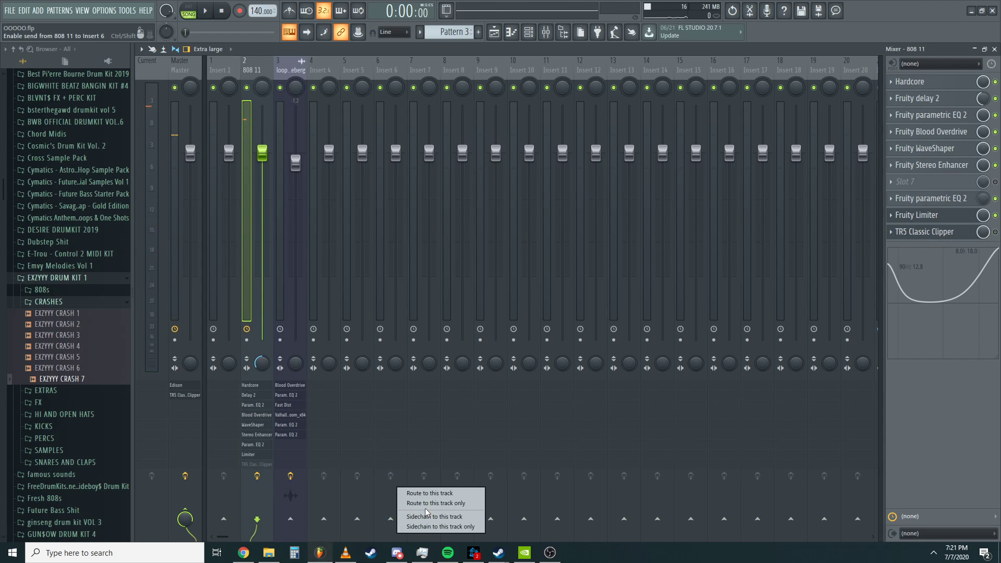
click(418, 503)
click(378, 177)
key(space)
click(948, 218)
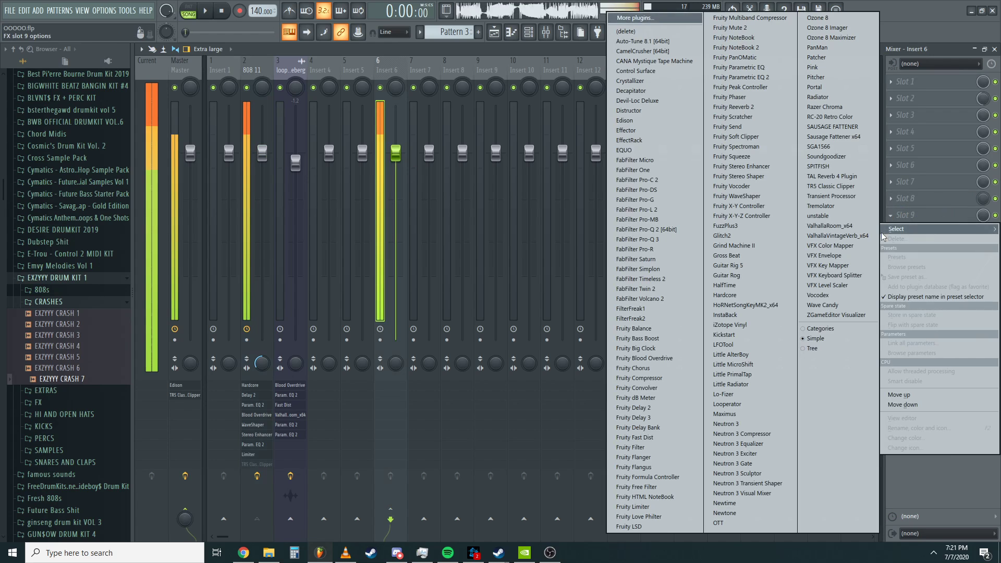
click(741, 139)
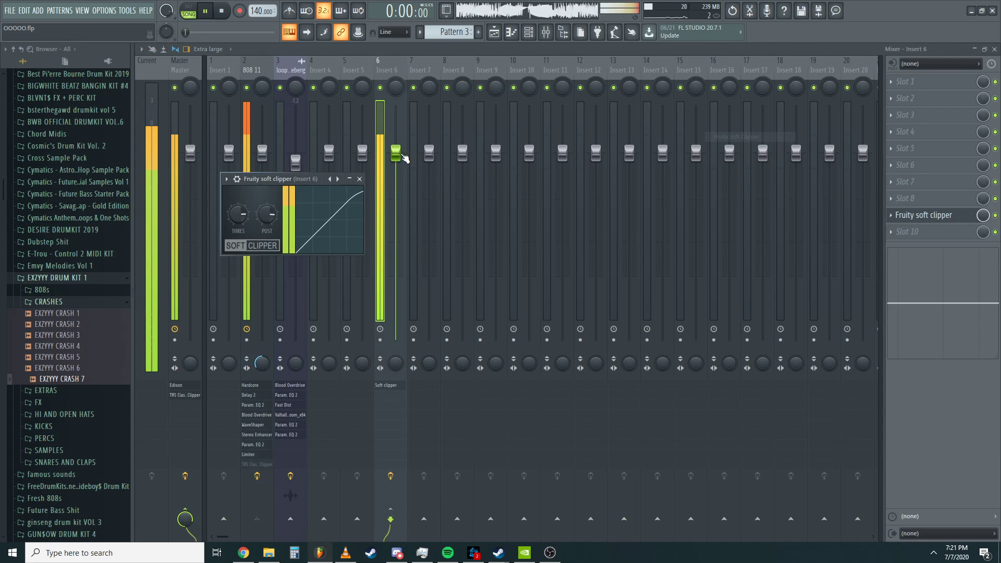
- Try Insert 6's fader at about -2.3 dB and compare Pattern 3 soloed on track 4 with the full arrangement
drag(402, 155, 402, 183)
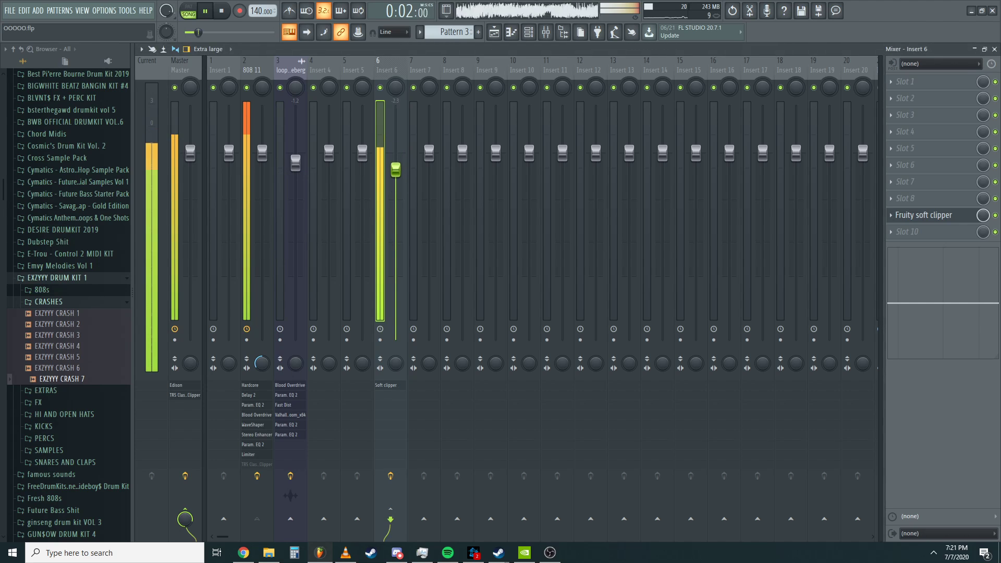
right_click(380, 89)
key(space)
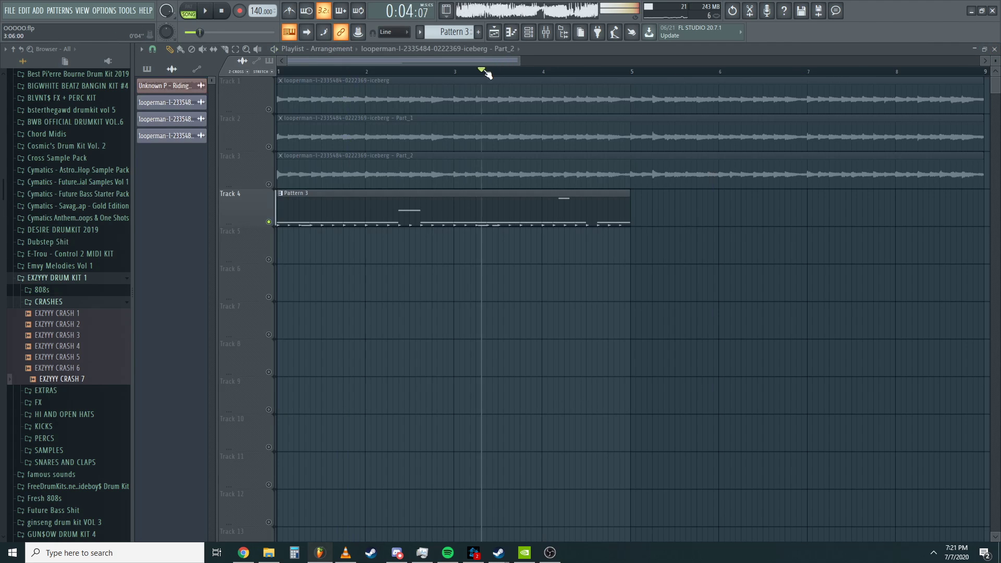
key(space)
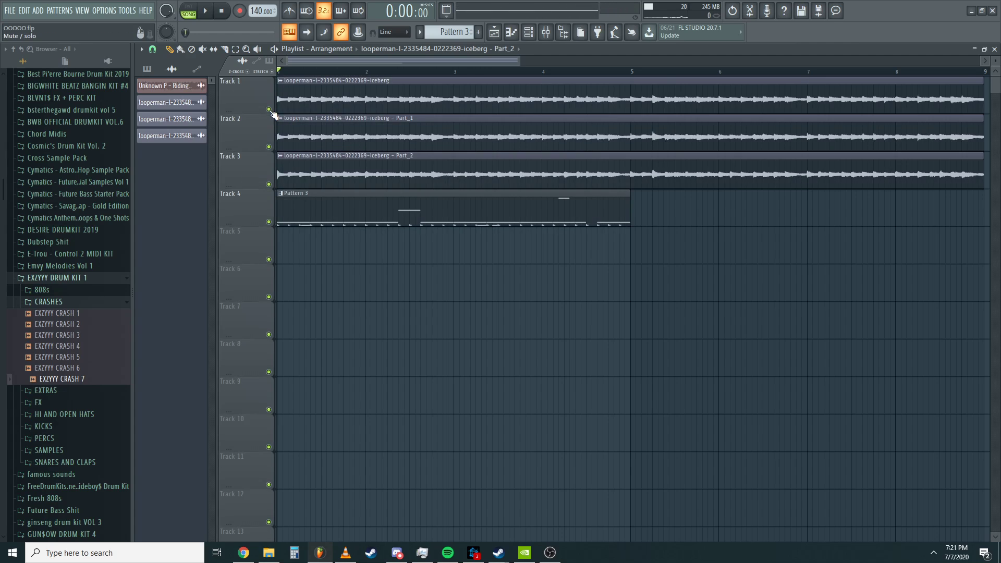
key(space)
scroll(368, 125, down, 3)
- Raise Insert 6's fader to about 0.1 dB while the beat plays and save the project
click(545, 34)
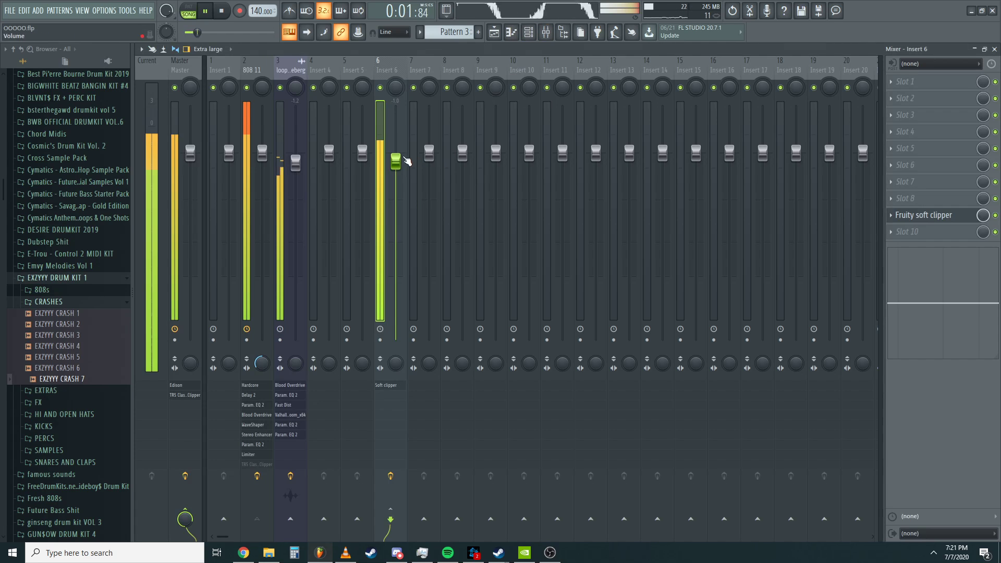
mouse_move(405, 160)
mouse_down()
mouse_move(406, 189)
mouse_move(396, 153)
mouse_up()
key(space)
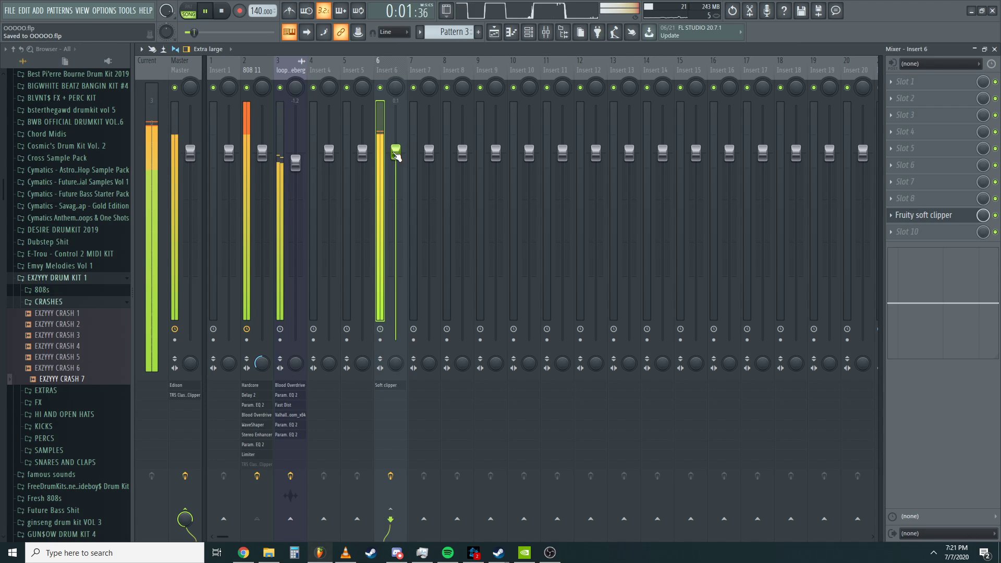
key(space)
- Add Fruity parametric EQ 2 in slot 2 of Insert 6 and boost the band 7 high shelf about 6.7 dB at 6454 Hz
click(891, 98)
mouse_move(904, 113)
click(743, 77)
mouse_move(422, 277)
mouse_down()
mouse_move(426, 301)
mouse_move(420, 235)
mouse_move(423, 260)
mouse_up()
key(space)
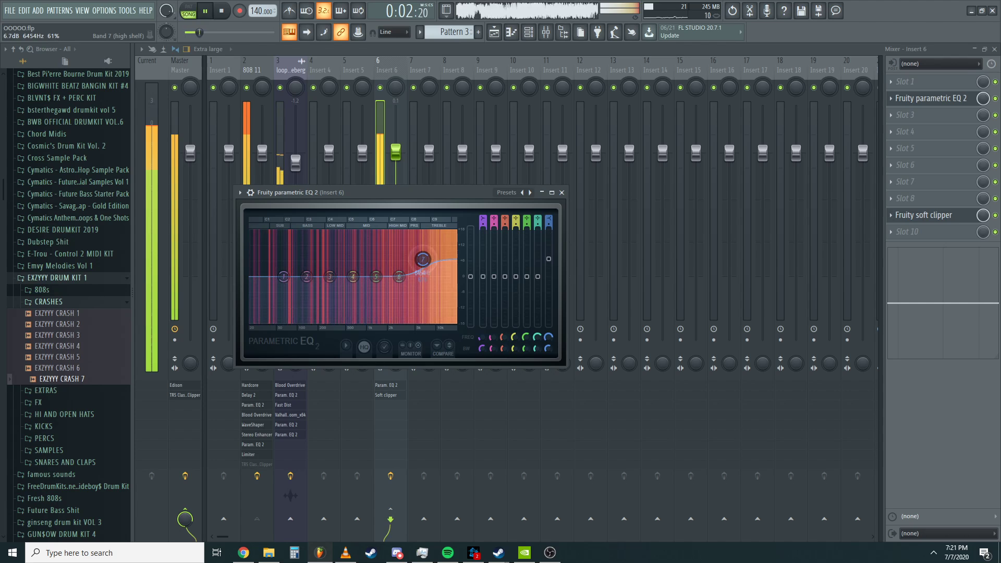
click(562, 192)
key(space)
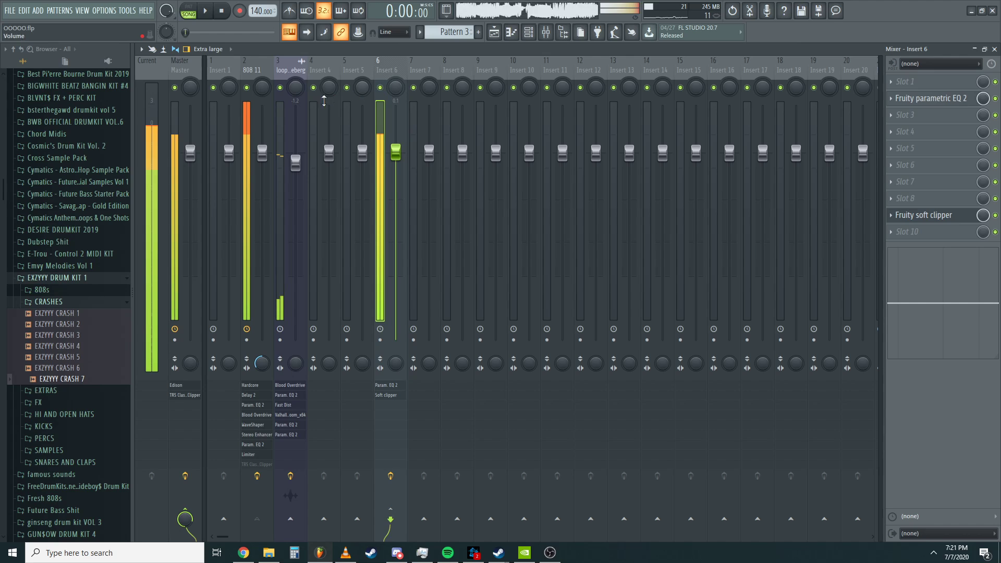
- Set the iceberg loop's Fruity Blood Overdrive pre amp to about 0.76 and lower its mixer fader to about -2.6 dB
click(290, 70)
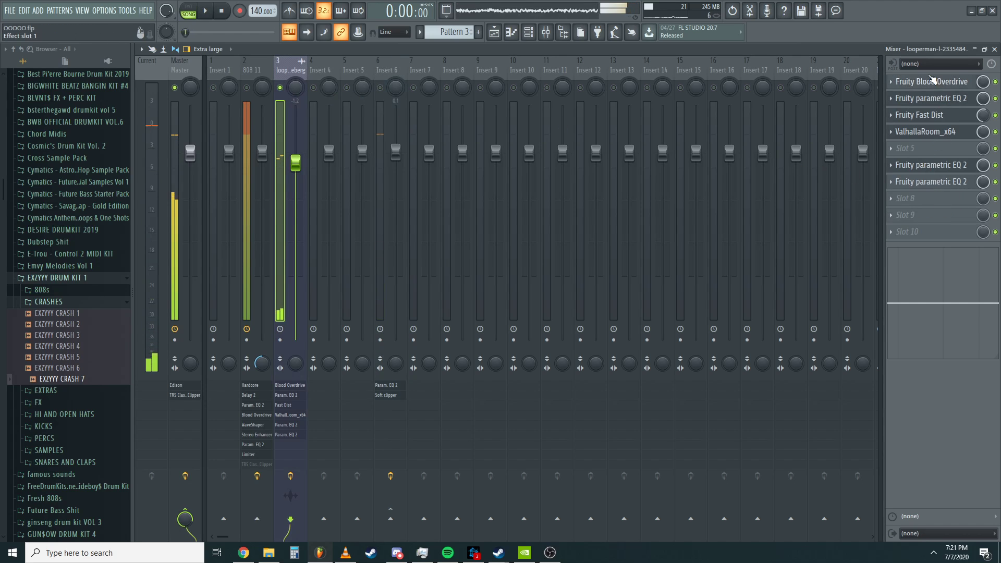
click(933, 82)
key(space)
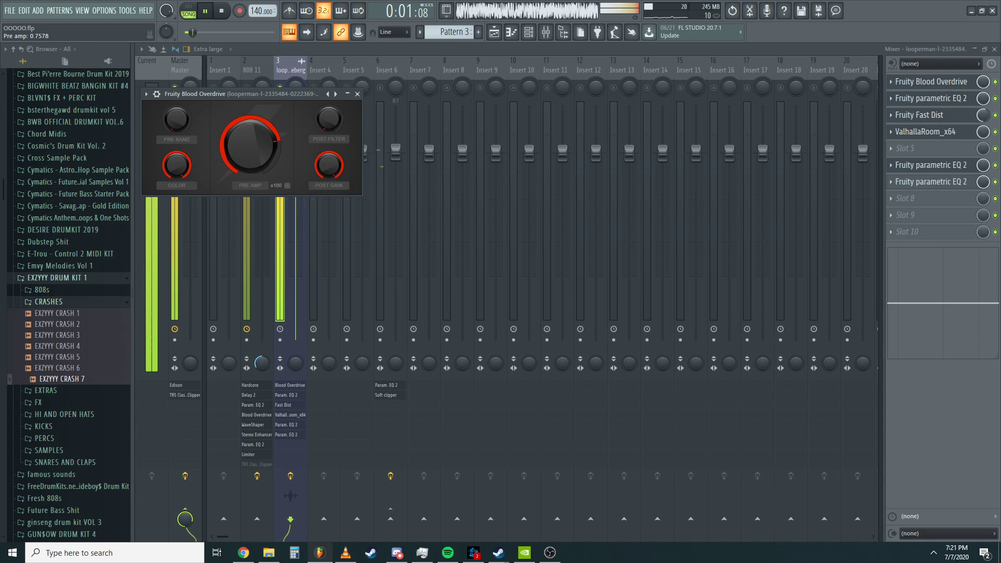
click(357, 94)
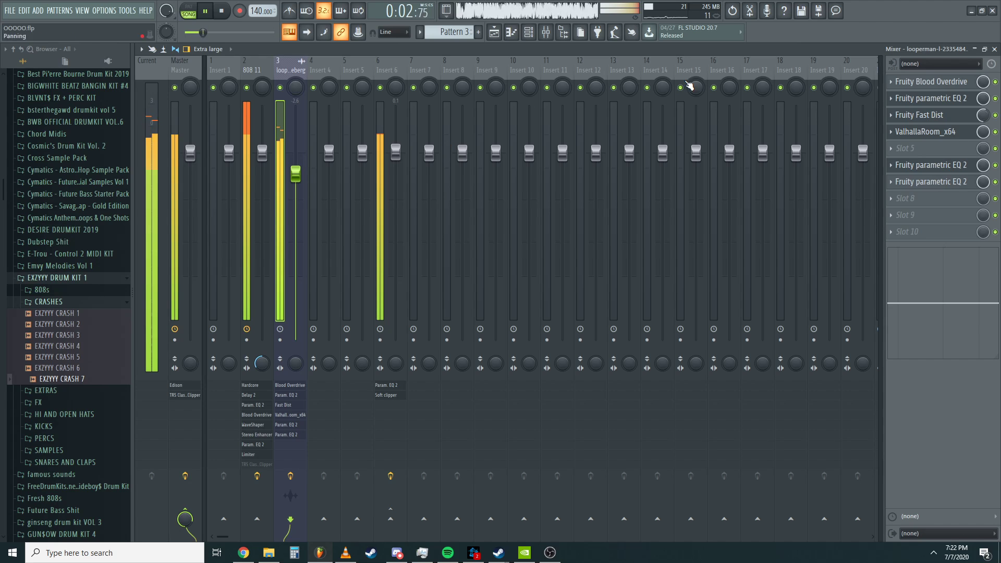
key(space)
- Delete the three iceberg loop clips from the playlist and mute Pattern 3 on track 4
key(F5)
right_click(348, 208)
key(ctrl+z)
right_click(349, 174)
right_click(363, 121)
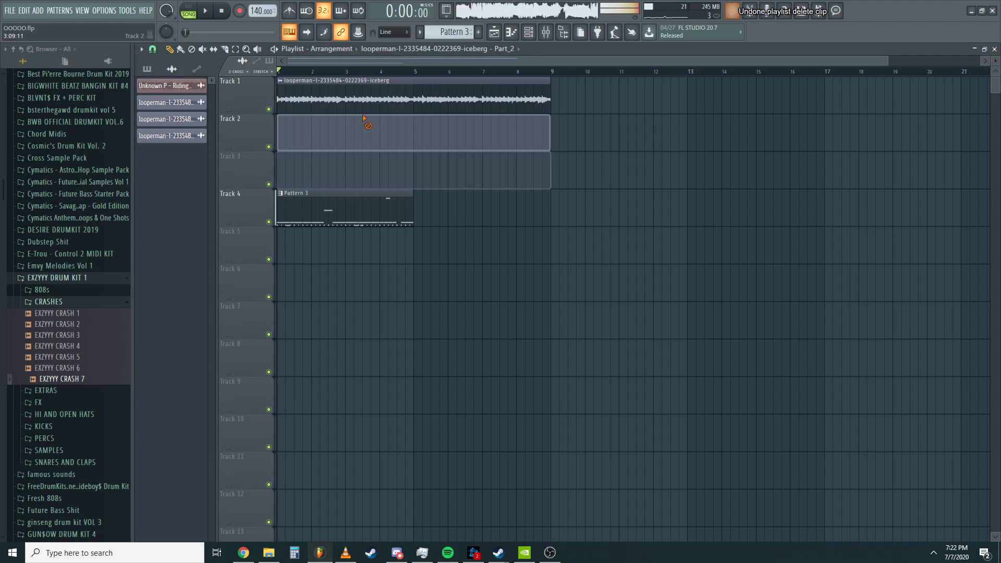
right_click(358, 107)
key(space)
click(268, 222)
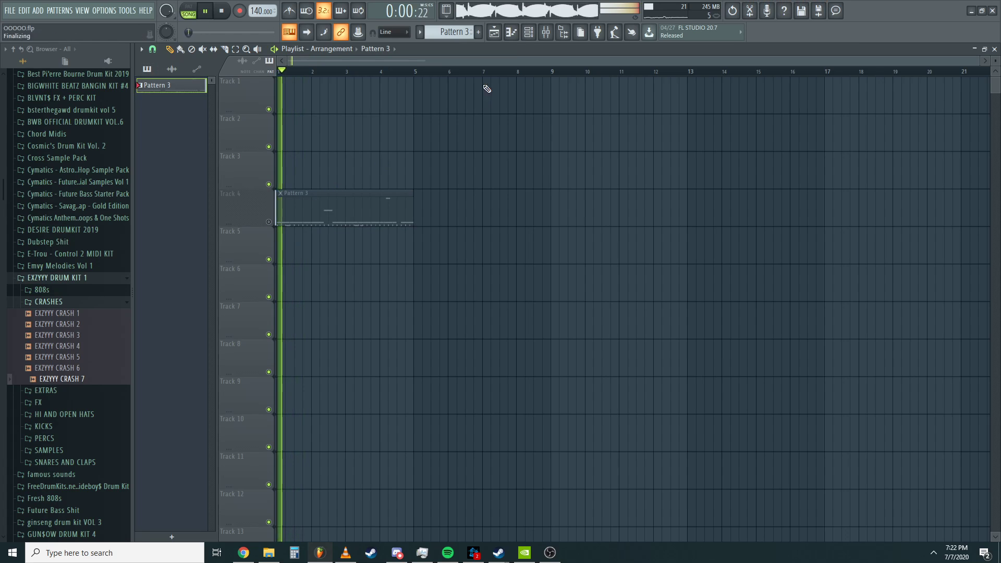
key(space)
- Add a Morphine synth channel and choose the (05) Brass & Wind bank with the BRS Clarinet NUC preset
click(52, 7)
mouse_move(40, 10)
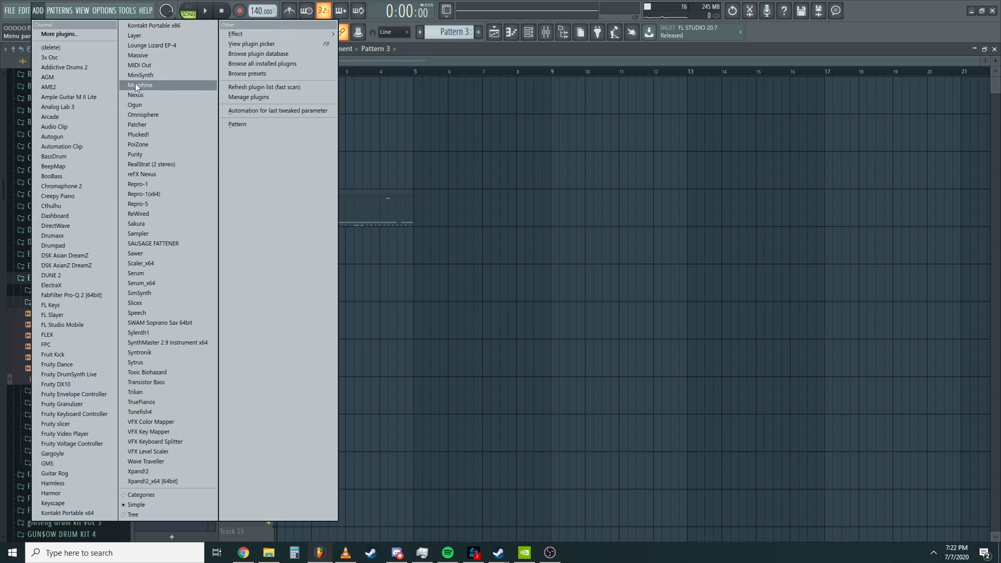
click(151, 85)
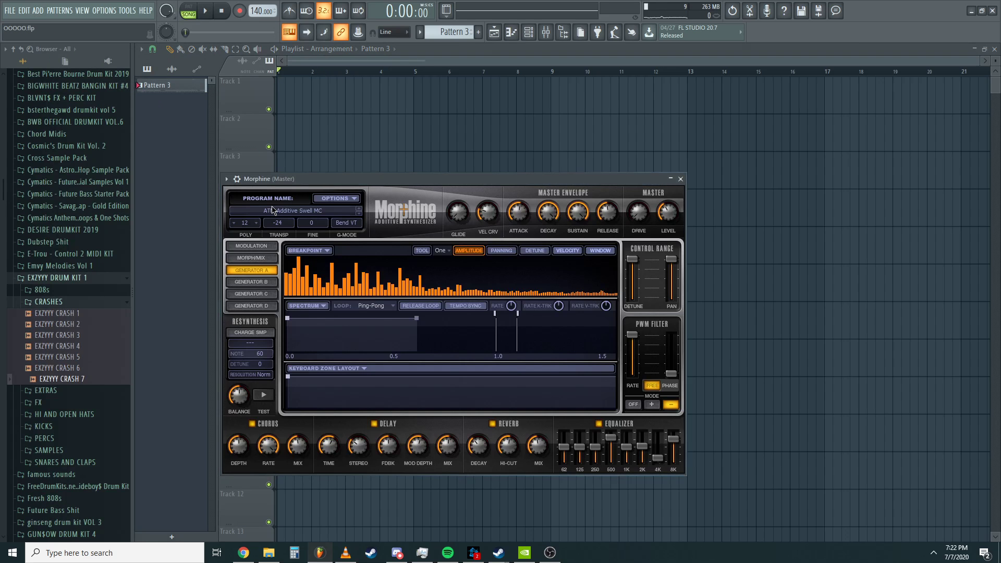
click(292, 210)
click(370, 326)
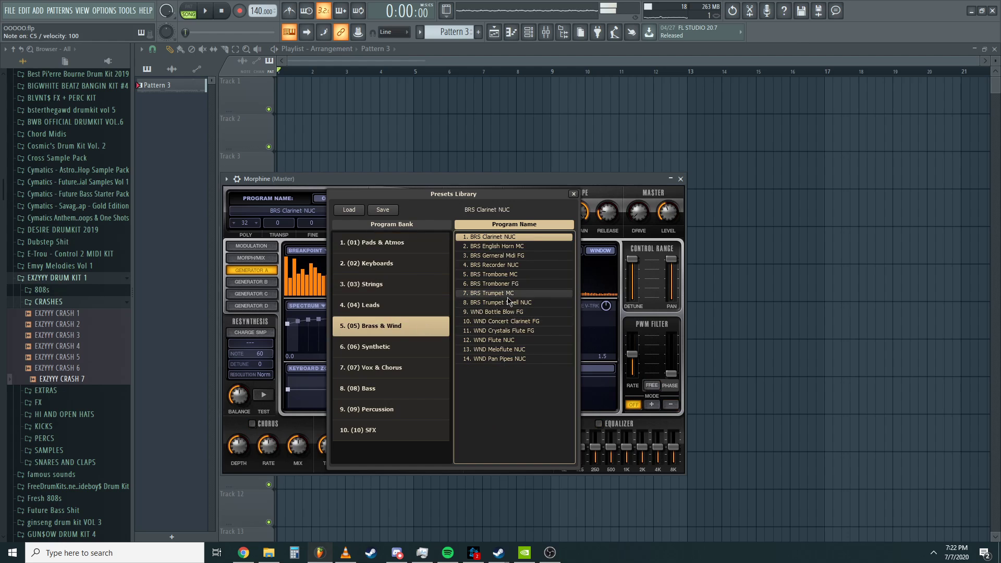
- With the drum and 808 channels muted, switch playback to pattern mode and open the Morphine channel's piano roll
click(529, 31)
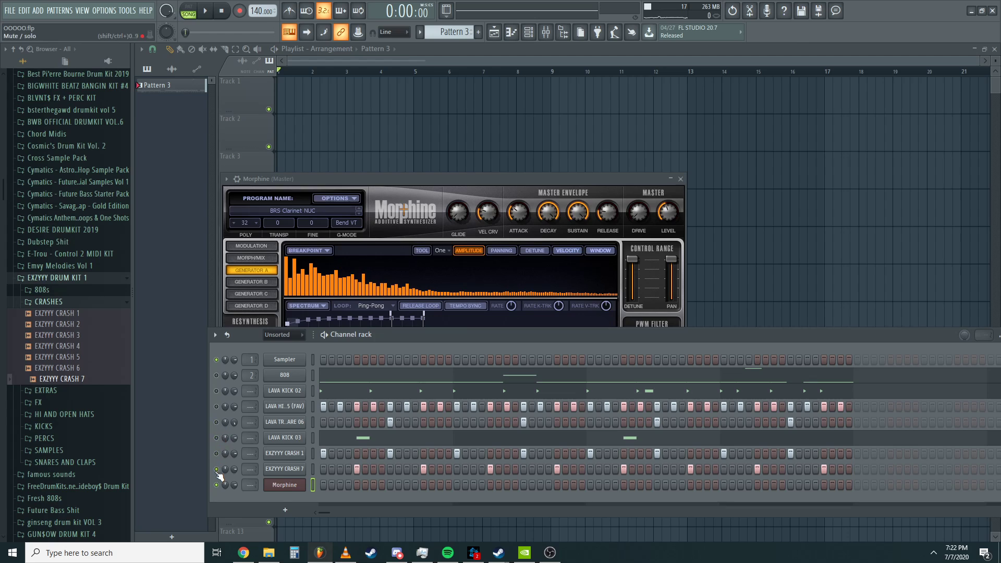
right_click(297, 485)
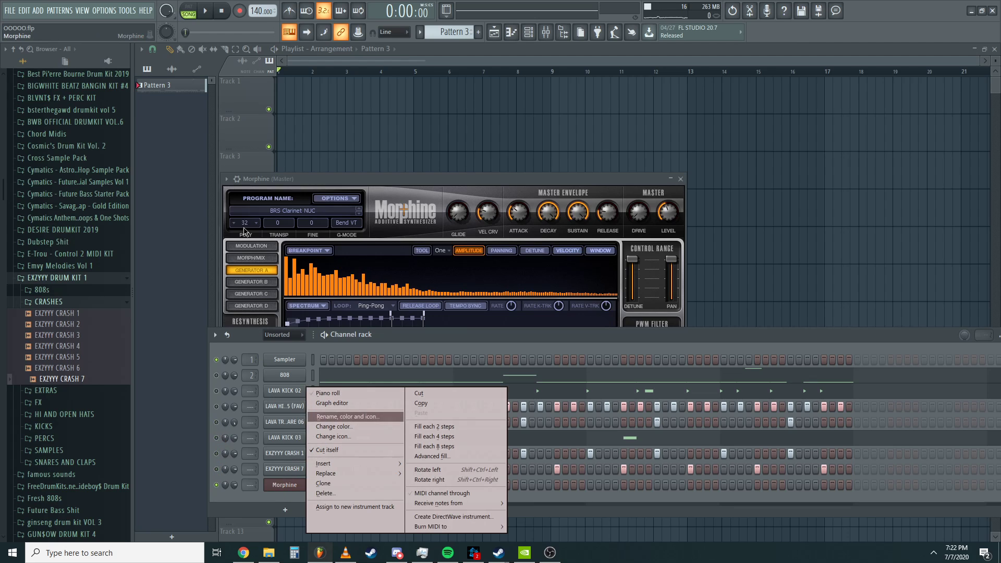
click(189, 14)
right_click(284, 469)
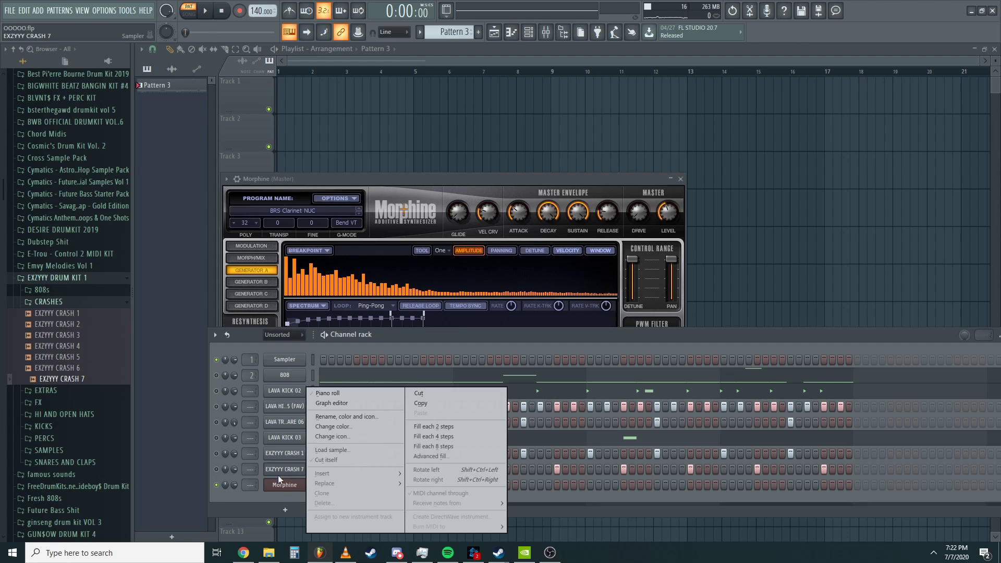
click(328, 388)
key(space)
key(space)
click(528, 34)
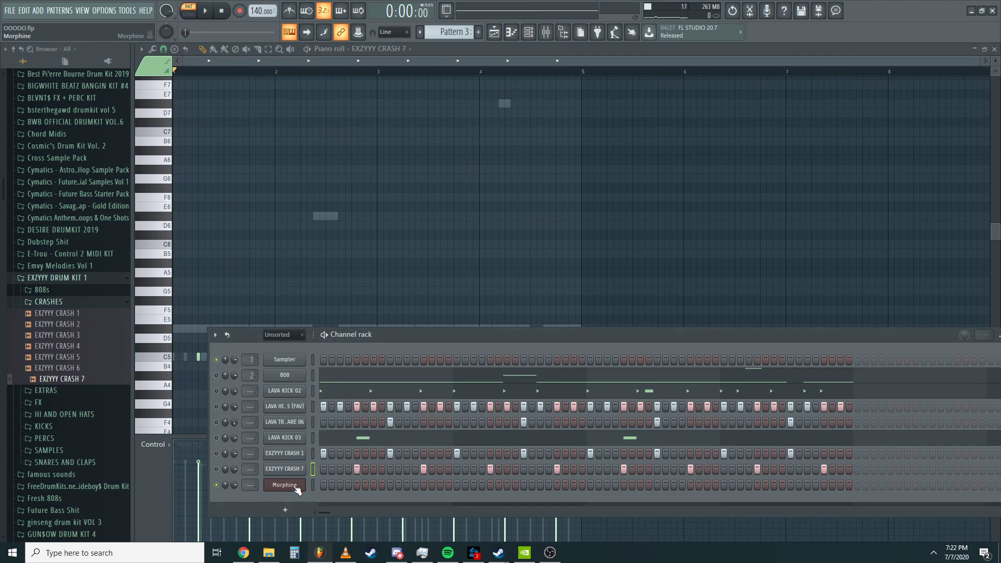
right_click(294, 487)
click(355, 394)
- Draw one-bar Morphine notes on D#5 in bar 1 and E5 in bar 2
click(175, 320)
key(space)
key(space)
key(space)
key(space)
drag(167, 321, 274, 329)
key(space)
click(279, 320)
- Duplicate the two Morphine notes across bars 3 and 4
key(ctrl+a)
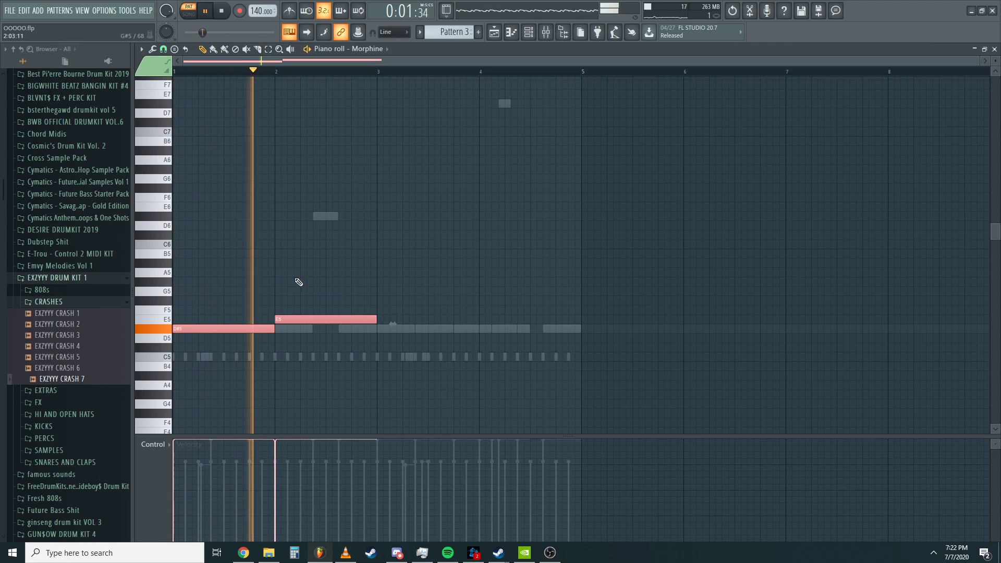
key(ctrl+b)
click(484, 207)
right_click(533, 206)
- Route Morphine to the iceberg loop's mixer track 3 and raise that track's fader to about -2.1 dB
key(F9)
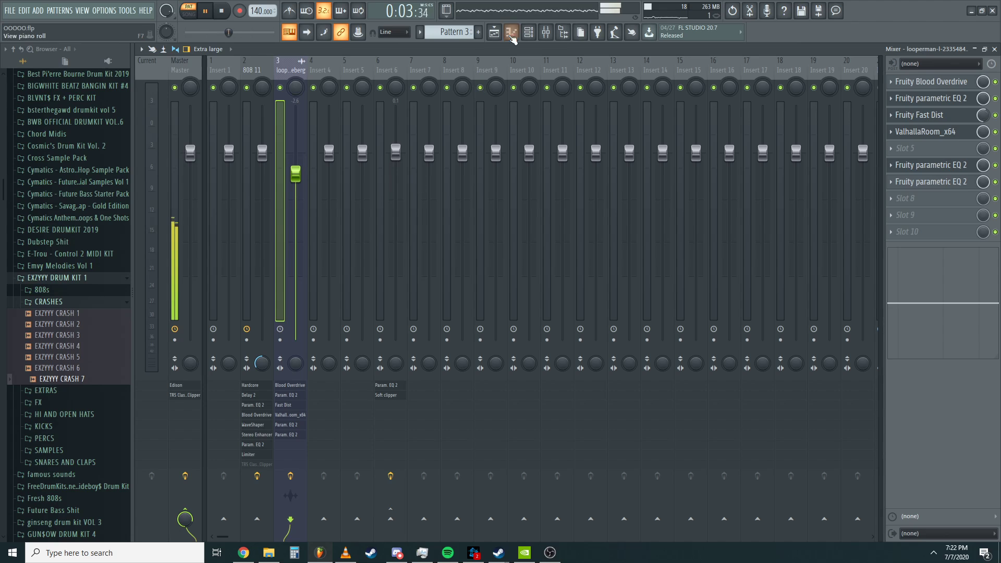
click(529, 32)
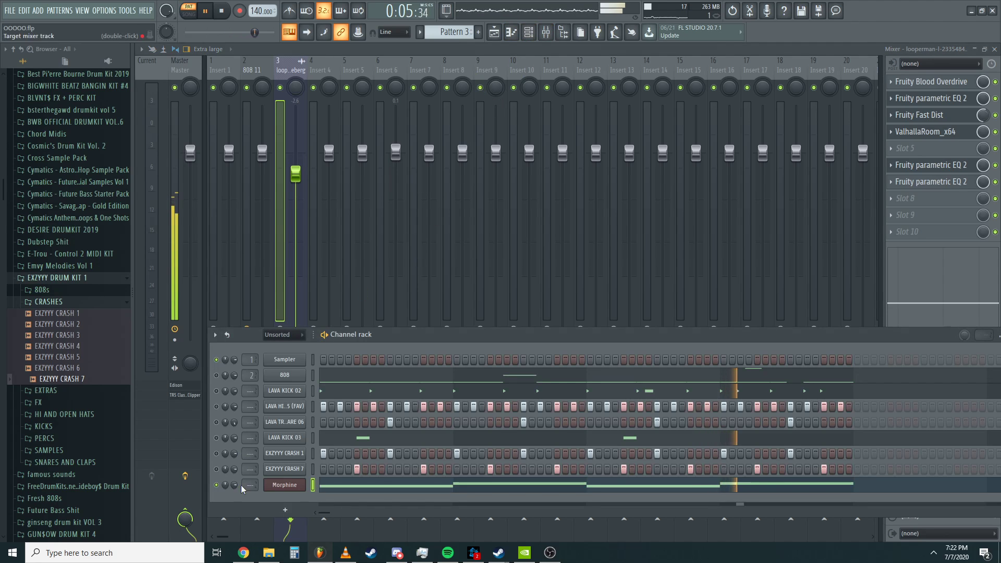
double_click(251, 485)
scroll(251, 485, down, 9)
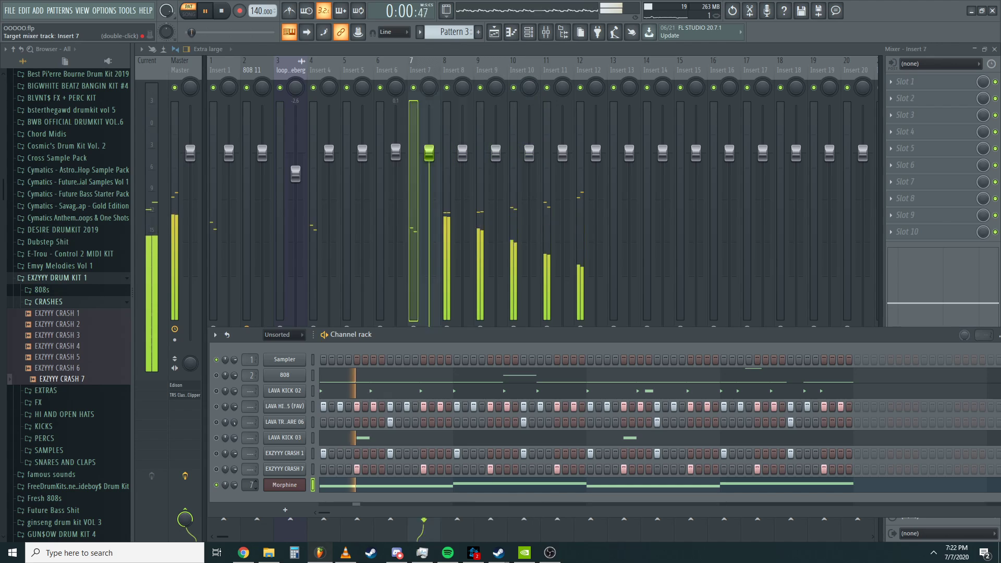
mouse_move(296, 175)
mouse_down()
mouse_move(296, 188)
mouse_move(296, 171)
mouse_up()
click(529, 32)
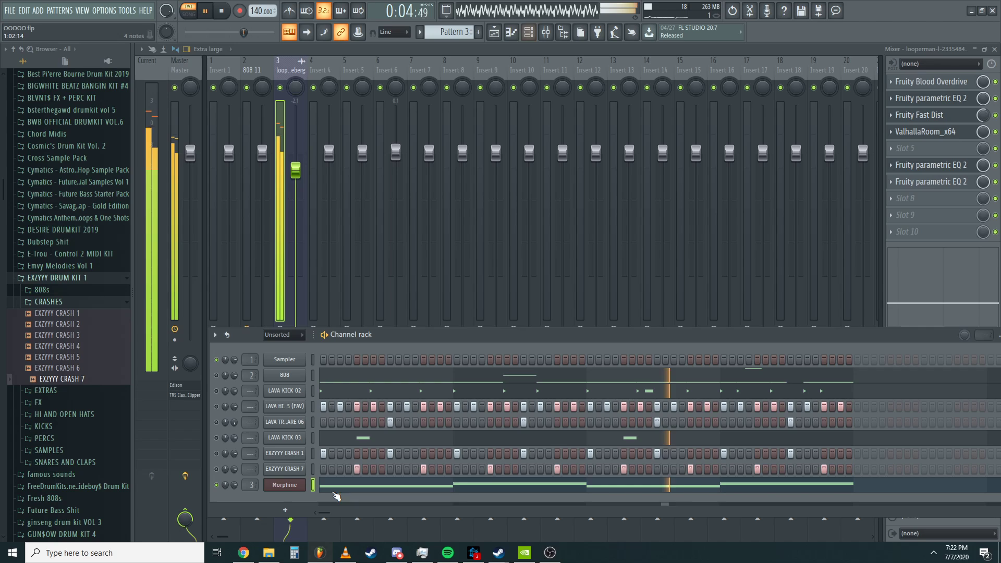
- Audition Morphine's wind presets, load WND Crystals Flute FG, and raise mixer track 3's fader to about 0.4 dB
click(284, 485)
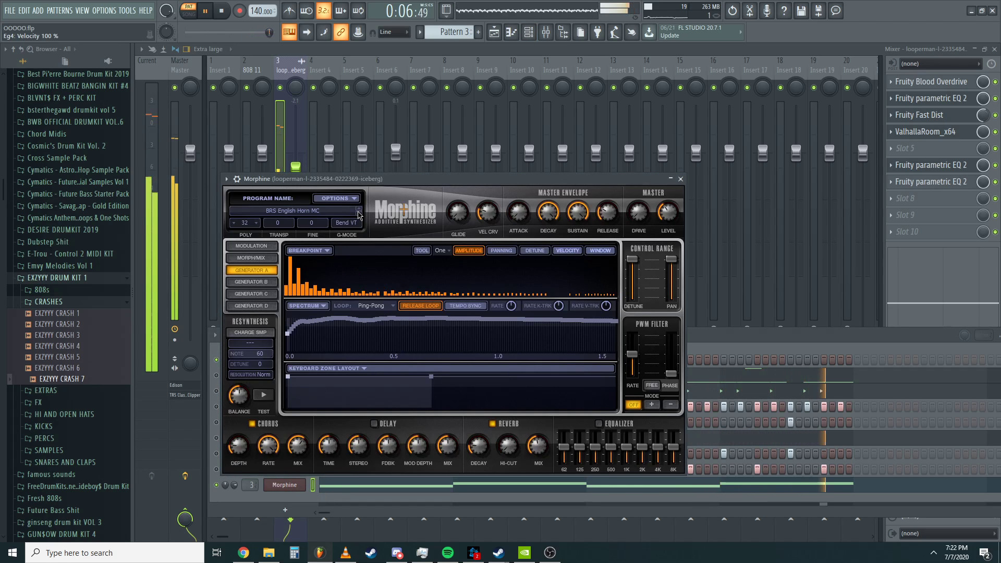
click(359, 210)
click(506, 321)
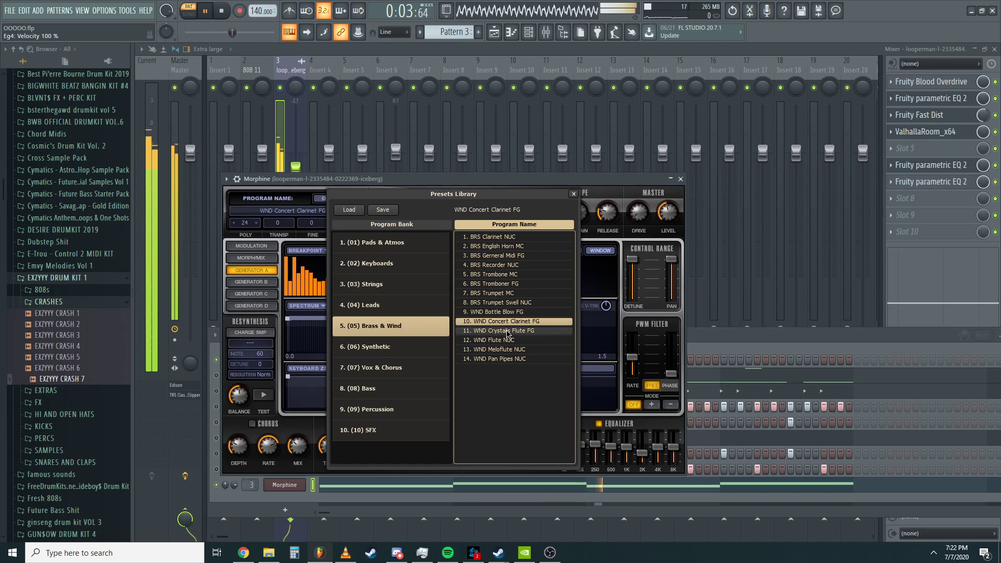
click(507, 332)
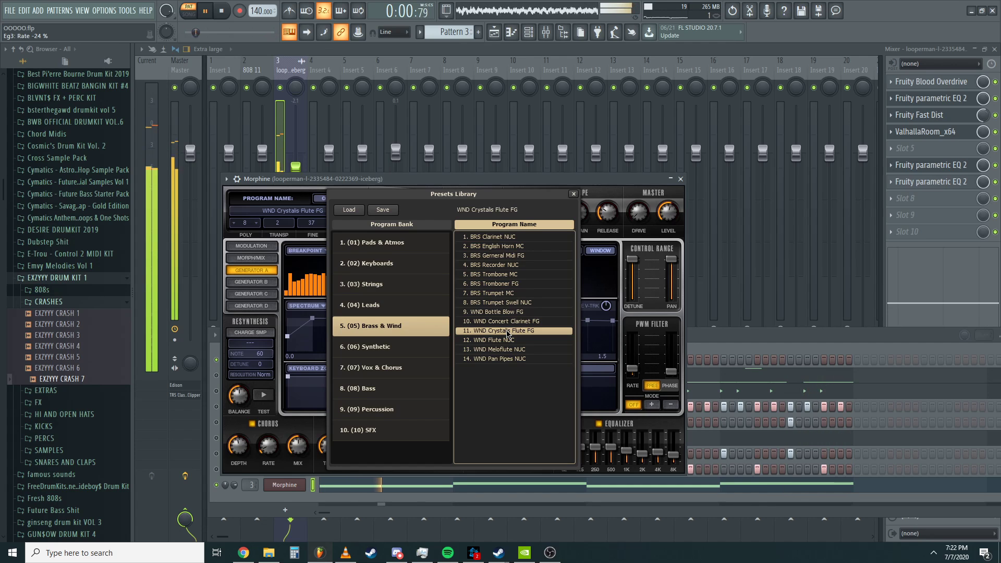
double_click(507, 334)
click(681, 179)
drag(295, 167, 296, 153)
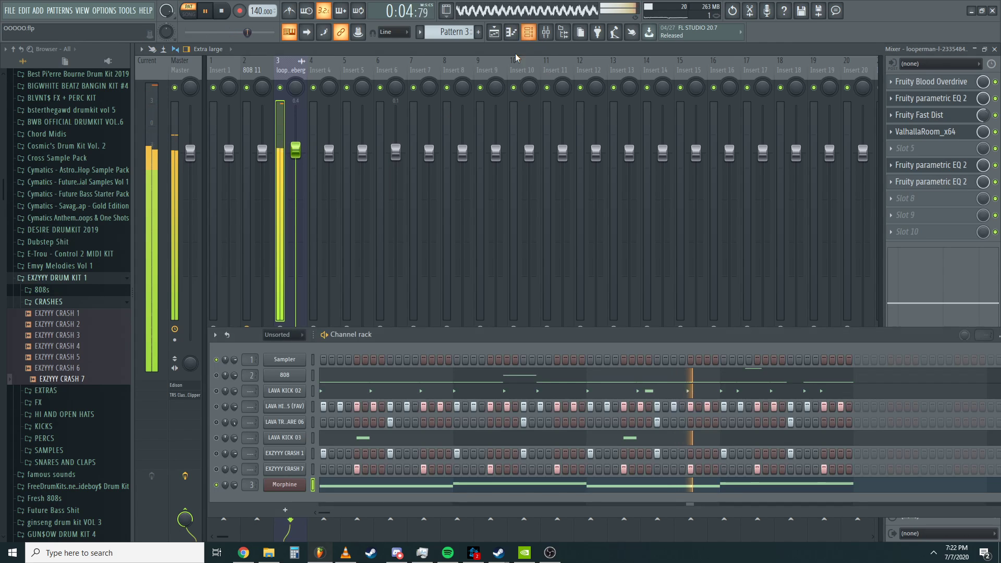
- Save the project, lower mixer track 3's fader to about -2.0 dB, and listen to Morphine on its own
key(F6)
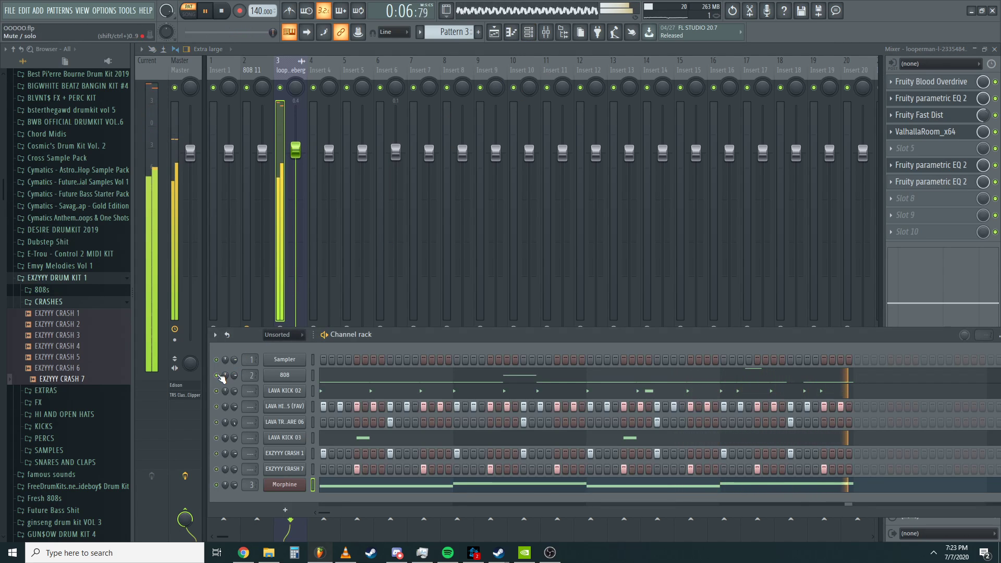
key(ctrl+s)
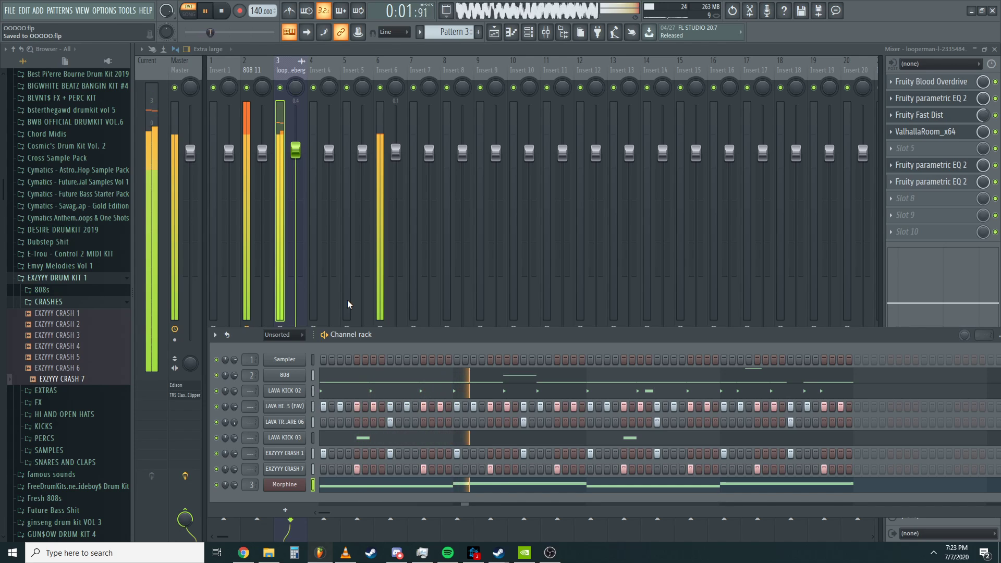
key(F6)
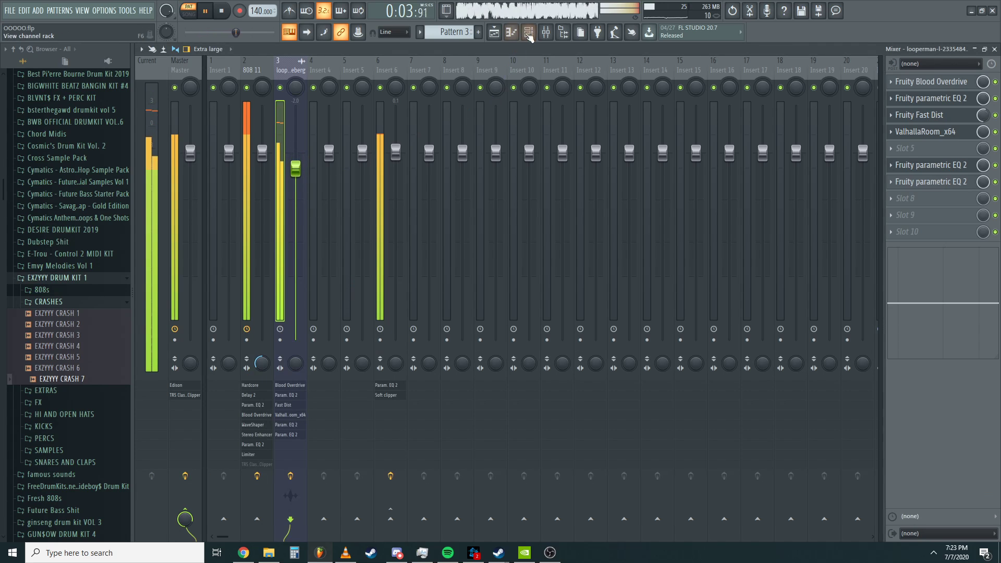
click(529, 36)
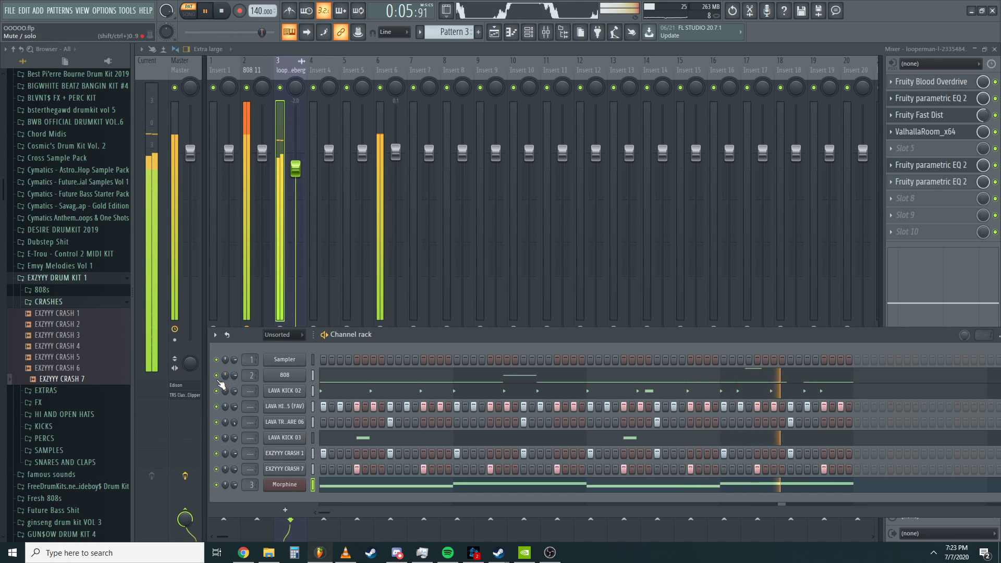
key(space)
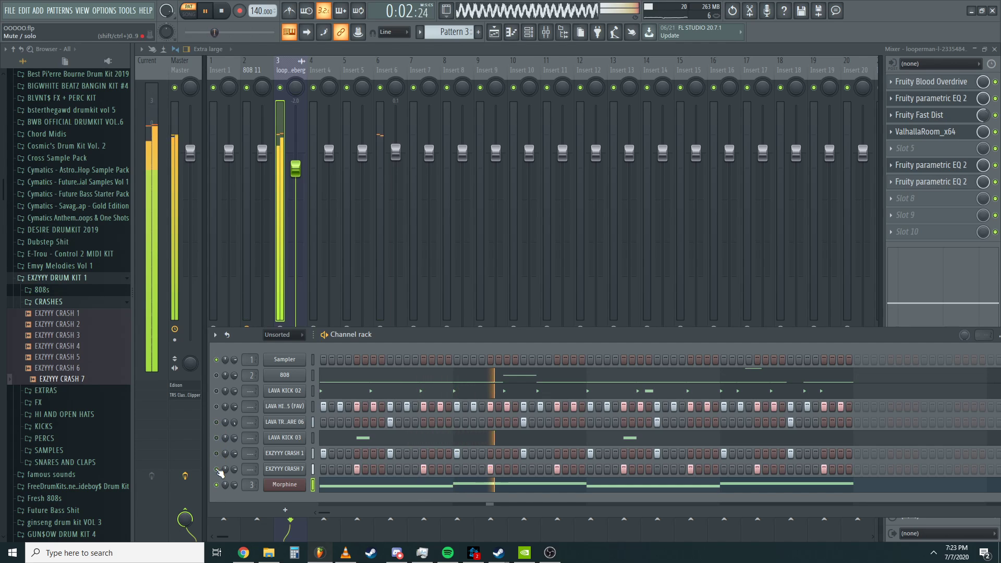
- Load Morphine's VOX 5th Element MC preset from the Vox & Chorus bank and lower mixer track 3's fader to about -3.1 dB
click(295, 486)
click(336, 199)
click(402, 367)
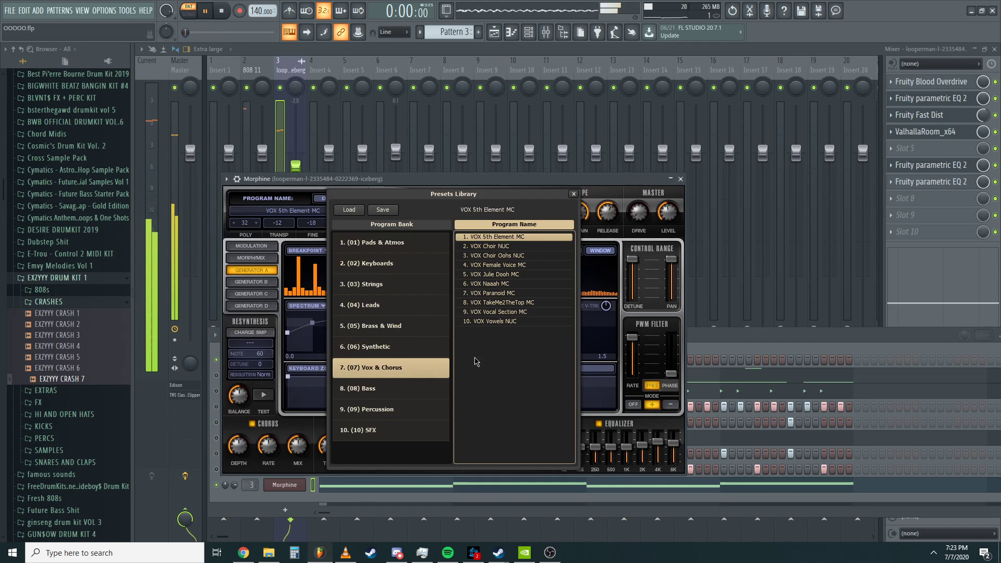
key(space)
key(ctrl+s)
click(574, 194)
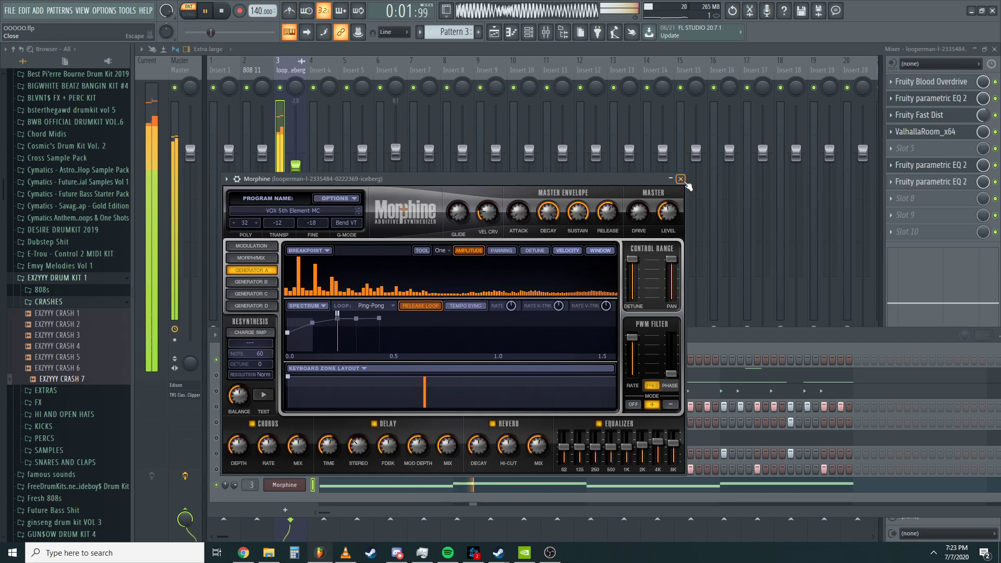
click(680, 179)
- Add a second Morphine instrument and load the VOX Paranoid MC preset from its Vox & Chorus bank
click(38, 10)
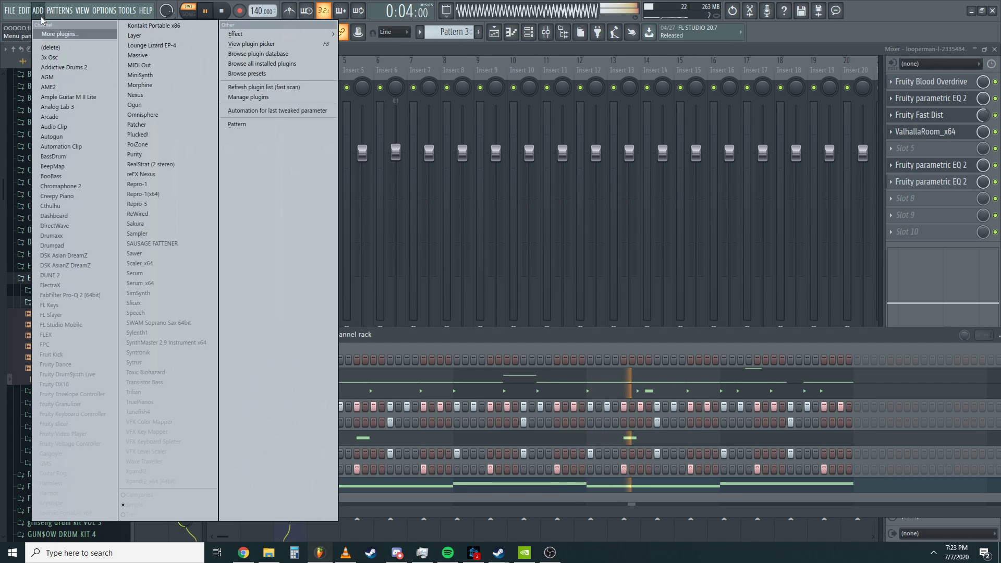
click(139, 85)
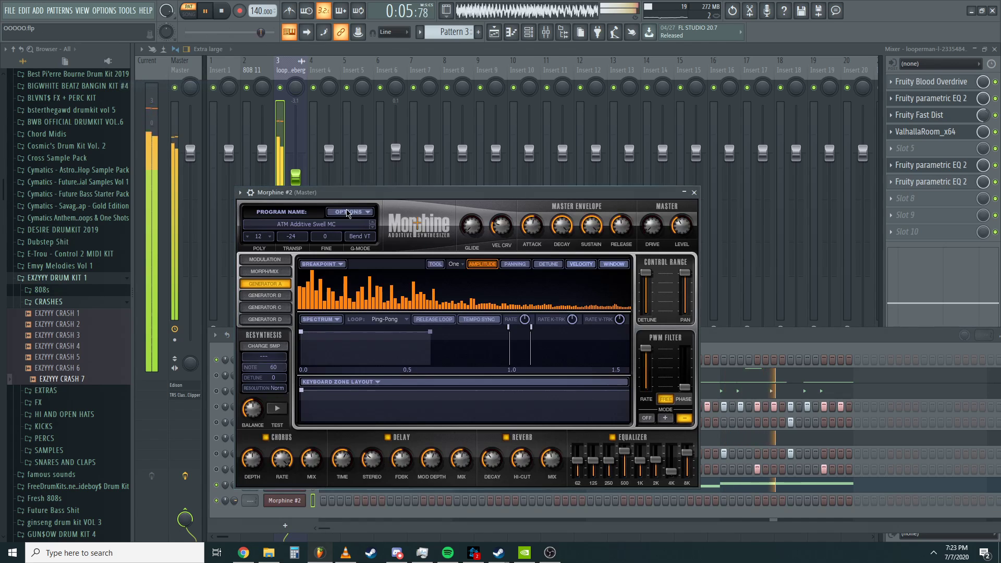
click(348, 213)
click(389, 359)
click(389, 381)
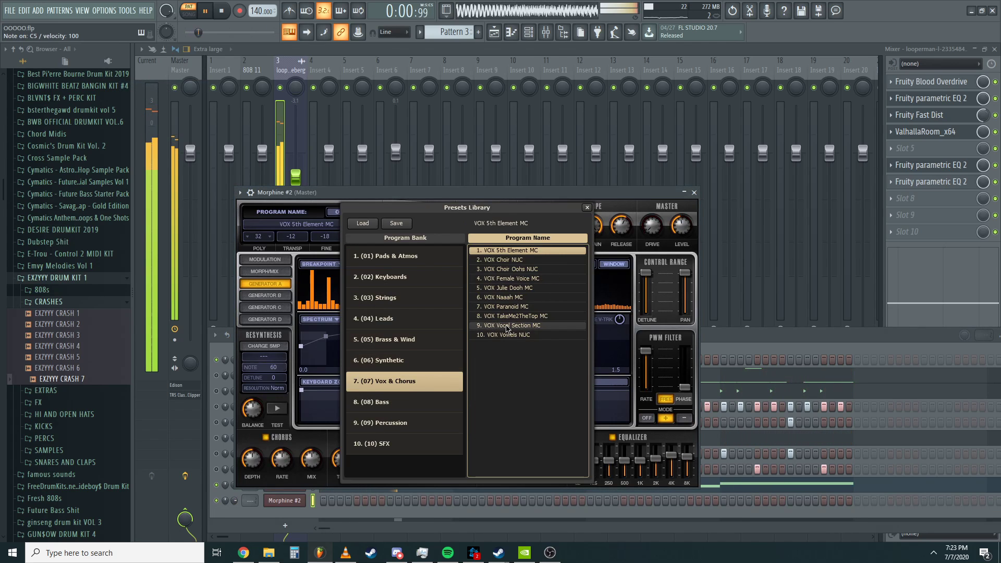
click(507, 326)
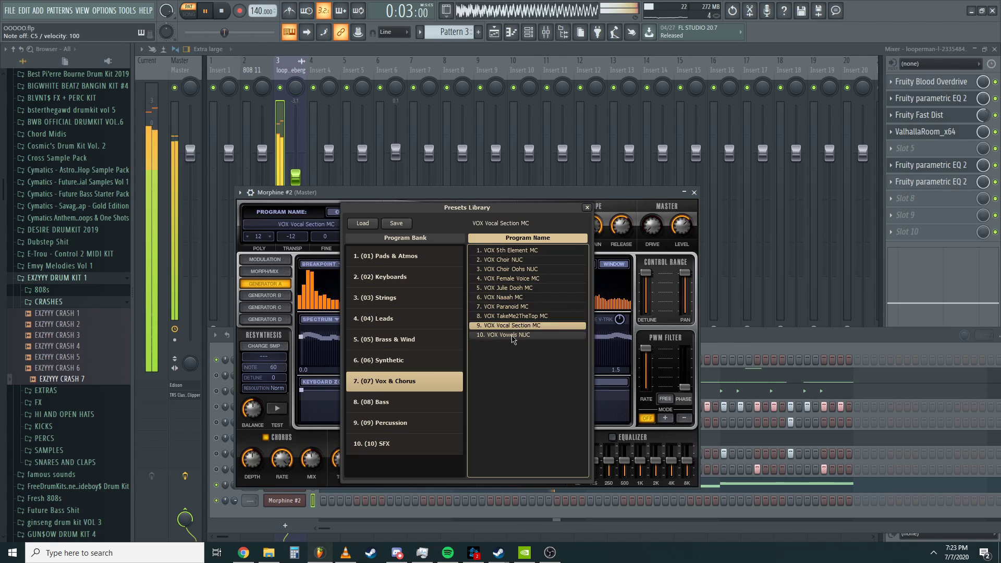
click(519, 308)
click(587, 208)
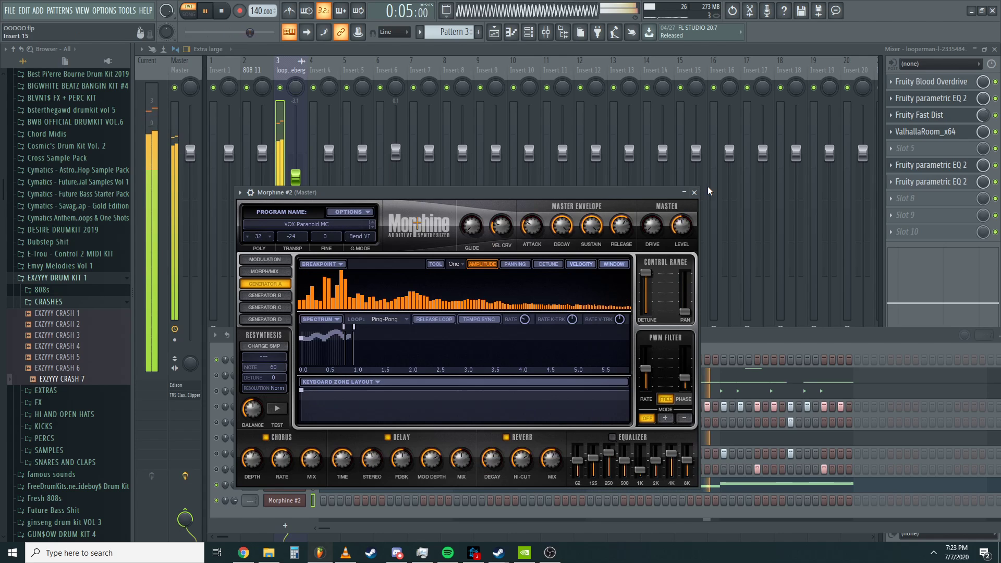
click(694, 192)
- Copy Morphine's notes into the Morphine #2 channel and route that channel to mixer track 3
right_click(293, 485)
click(423, 404)
right_click(300, 498)
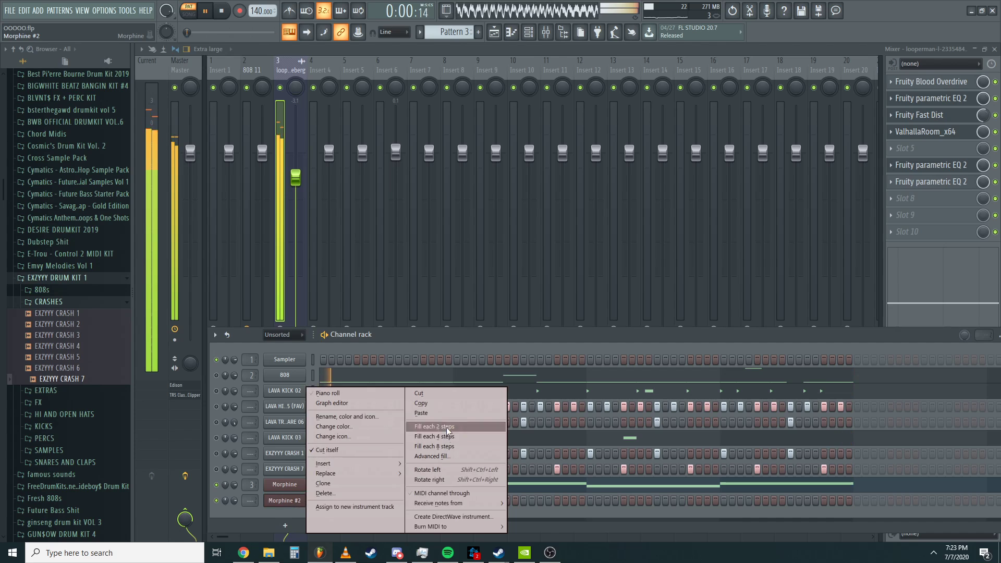
click(432, 414)
drag(250, 501, 250, 492)
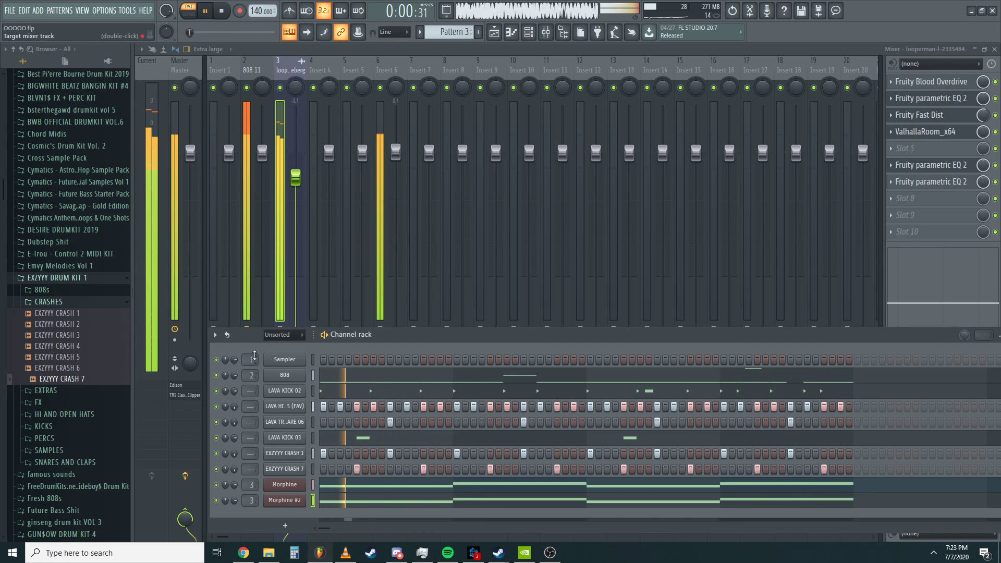
- Examine the channel settings of the LAVA TRAP METAL SNARE 06 sample
key(space)
click(284, 422)
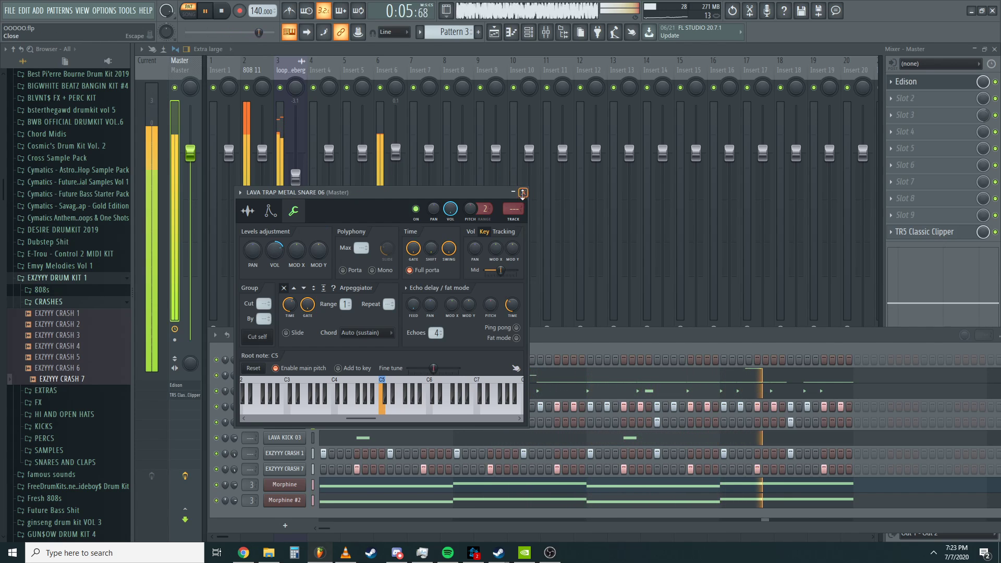
click(522, 193)
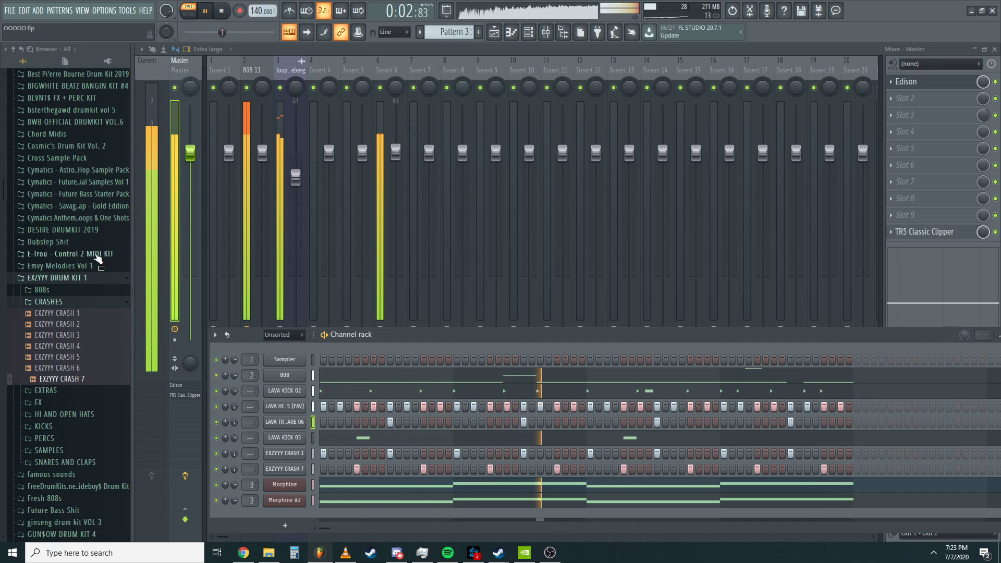
- Add LAVA TRAP METAL 808 13 from LAVA DRUM KIT 2's TRAP METAL 808s folder as a new channel and normalize it
click(48, 280)
scroll(83, 334, down, 7)
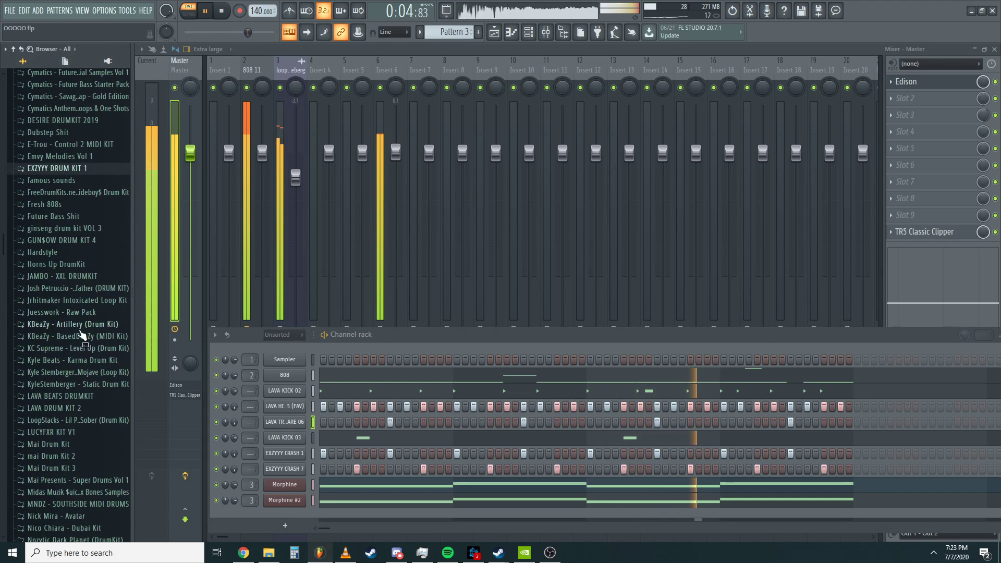
scroll(93, 363, up, 10)
scroll(92, 366, down, 5)
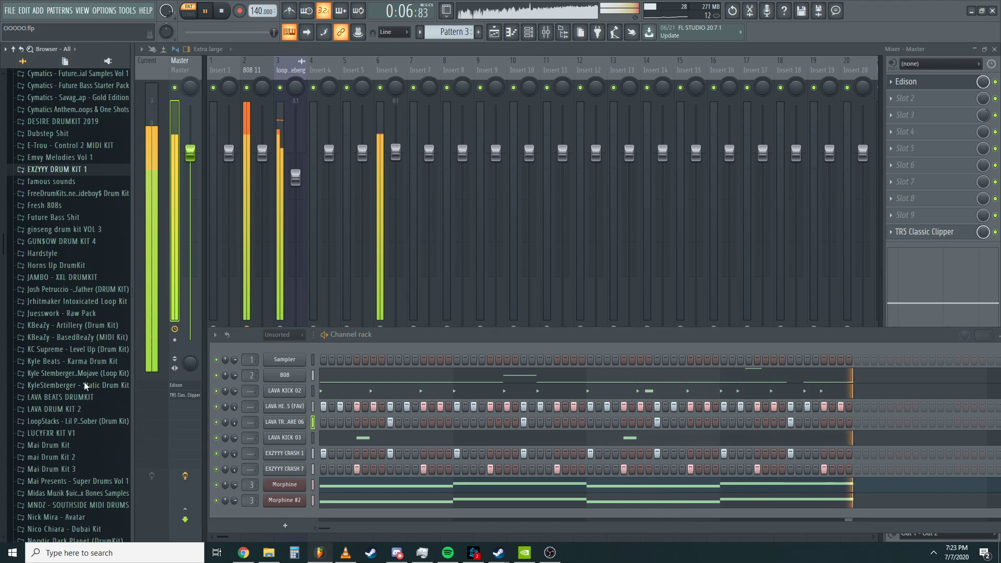
click(73, 412)
click(75, 333)
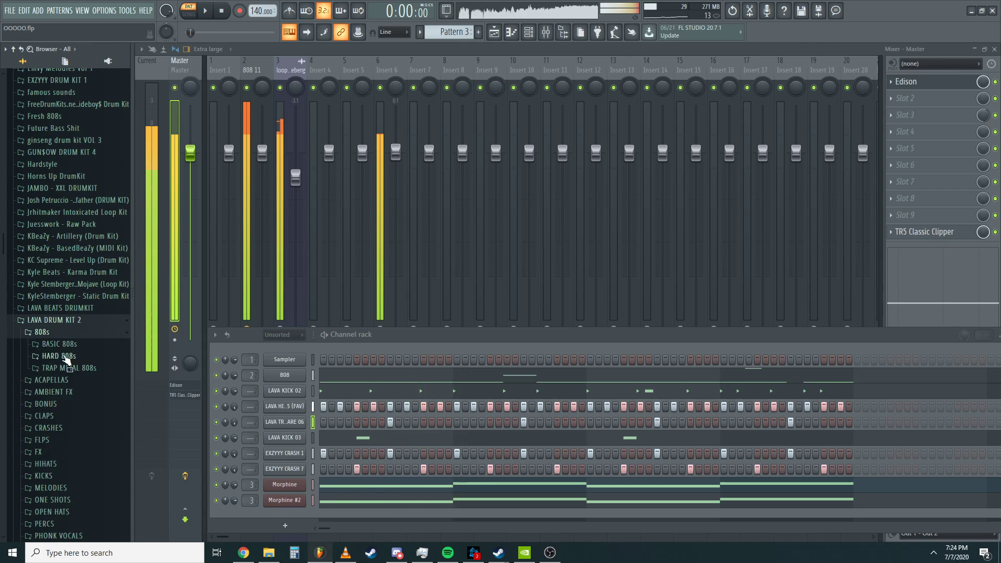
click(65, 359)
click(64, 153)
click(68, 166)
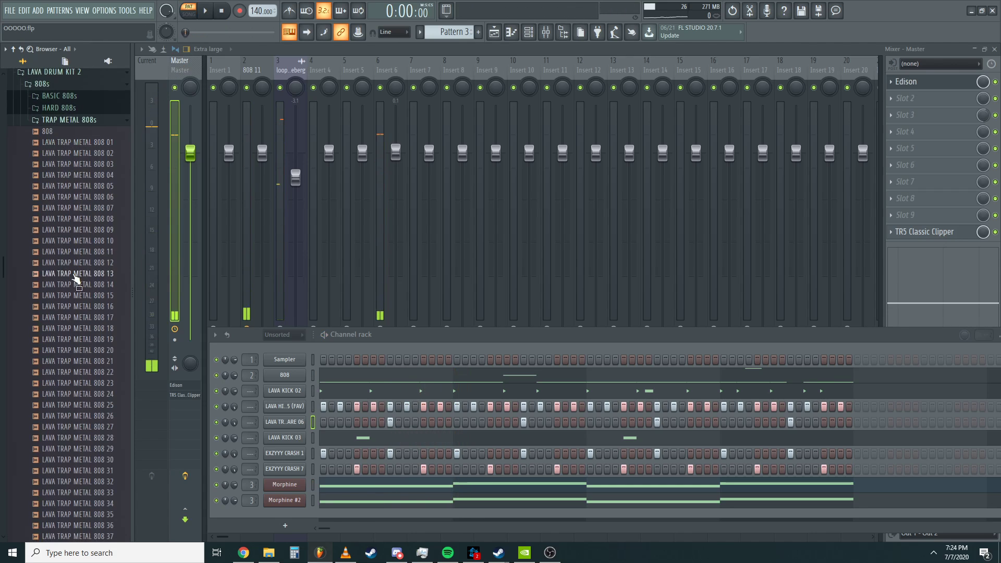
click(74, 277)
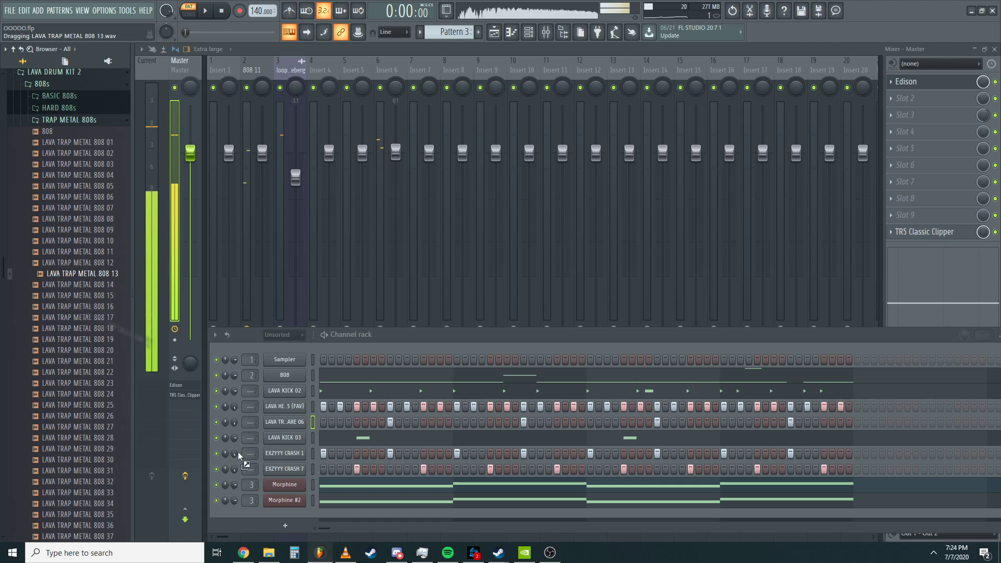
drag(240, 456, 287, 534)
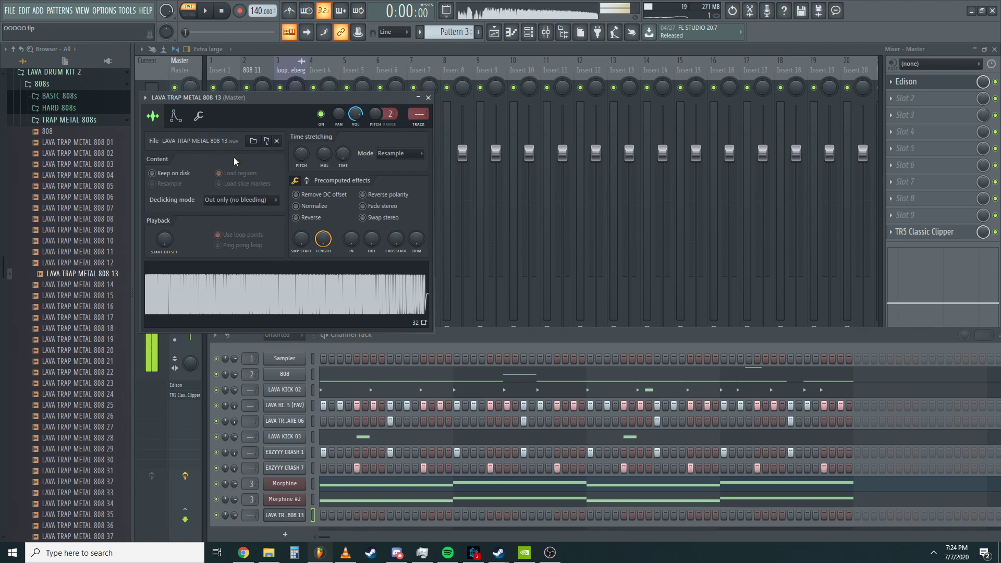
click(296, 206)
click(429, 98)
- Copy the notes of the original 808 channel into the LAVA TRAP METAL 808 13 channel
right_click(293, 377)
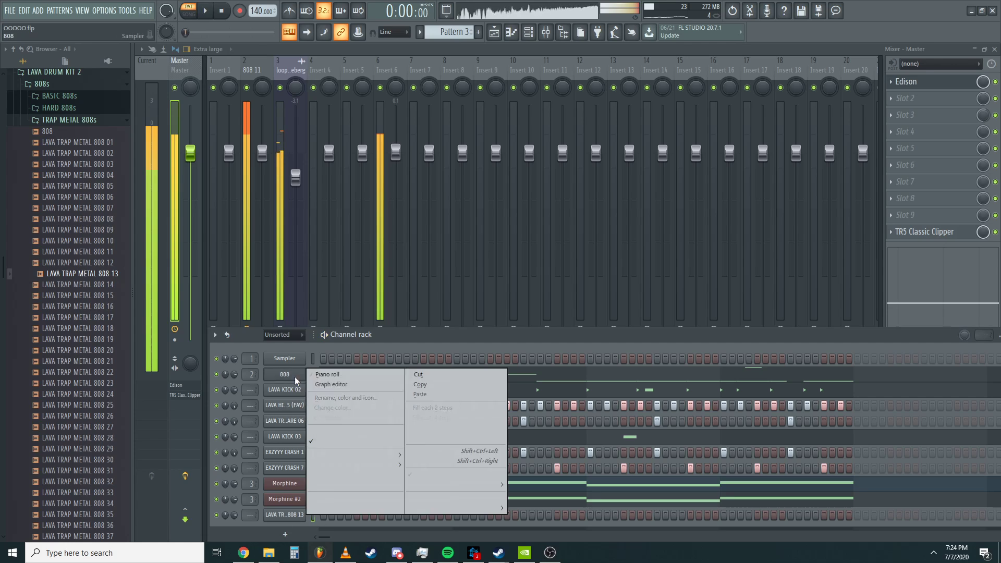
click(424, 384)
right_click(292, 515)
click(420, 413)
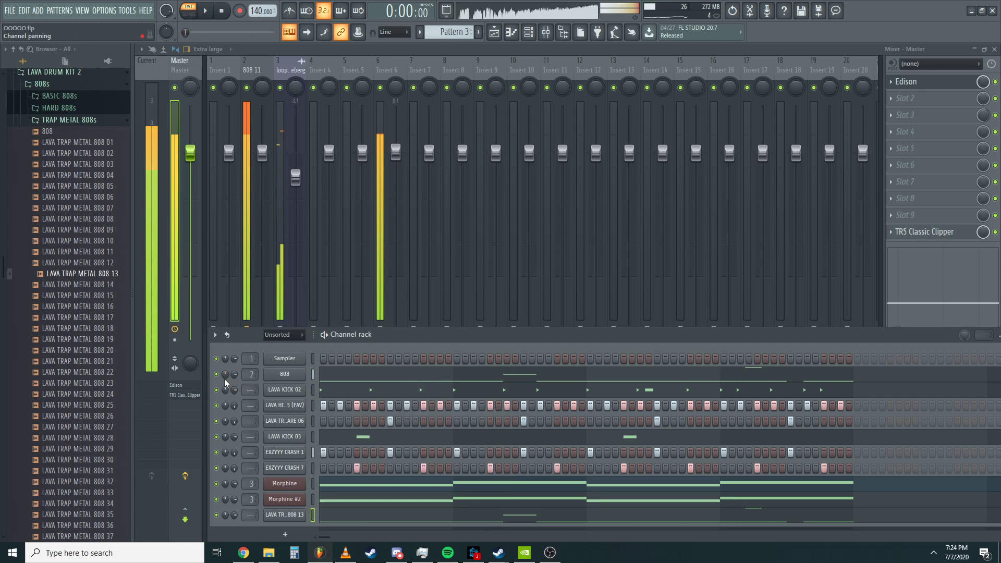
- Mute the original 808 channel and route LAVA TRAP METAL 808 13 to mixer track 9
scroll(251, 515, up, 2)
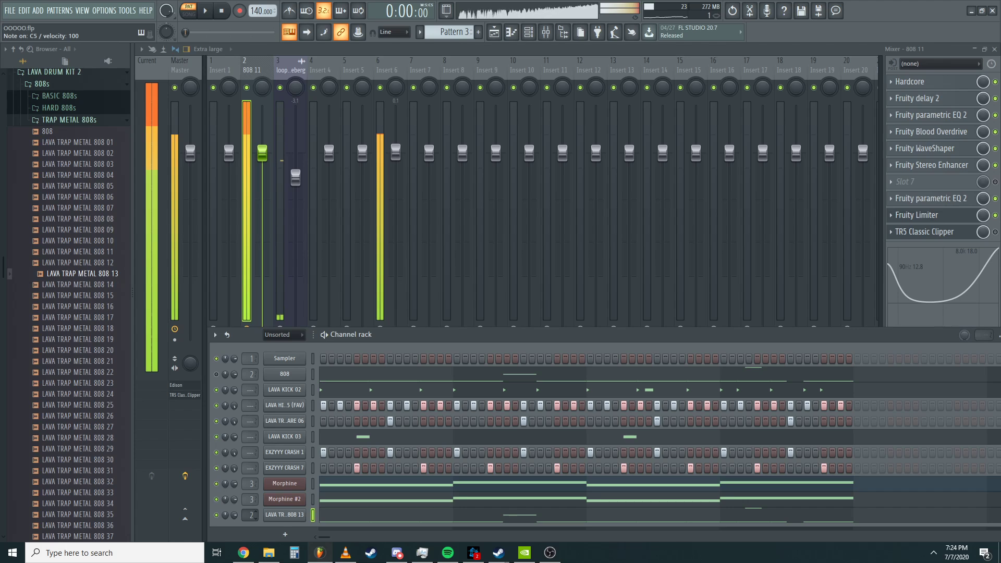
key(space)
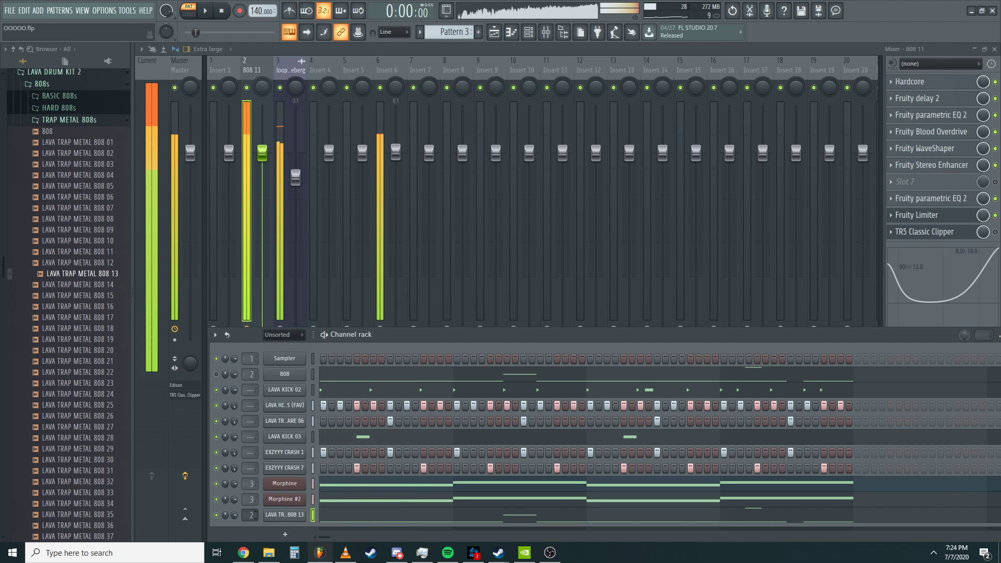
scroll(251, 515, up, 7)
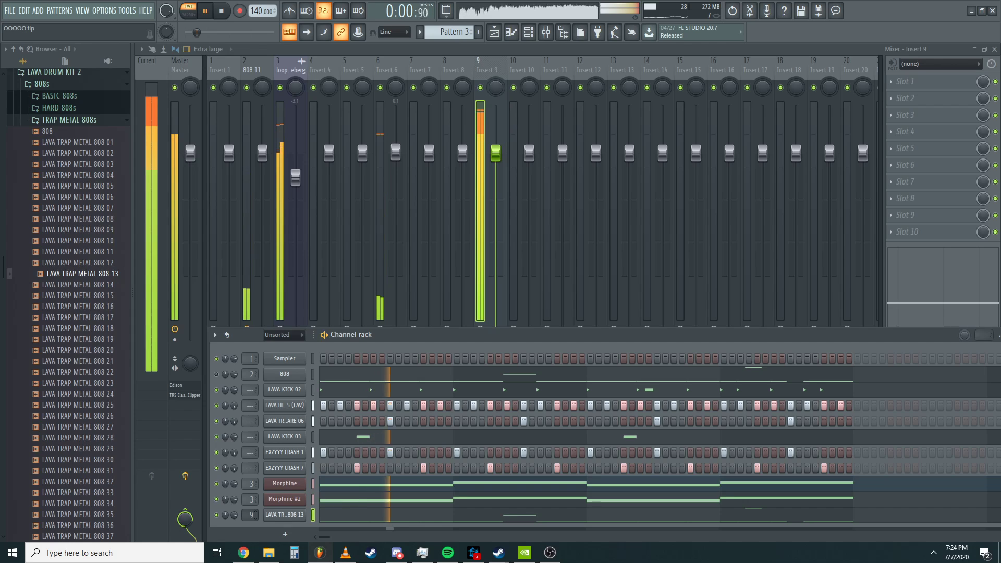
key(space)
- Make the LAVA TRAP METAL 808 13 channel cut itself using group 4, and save the project
click(284, 514)
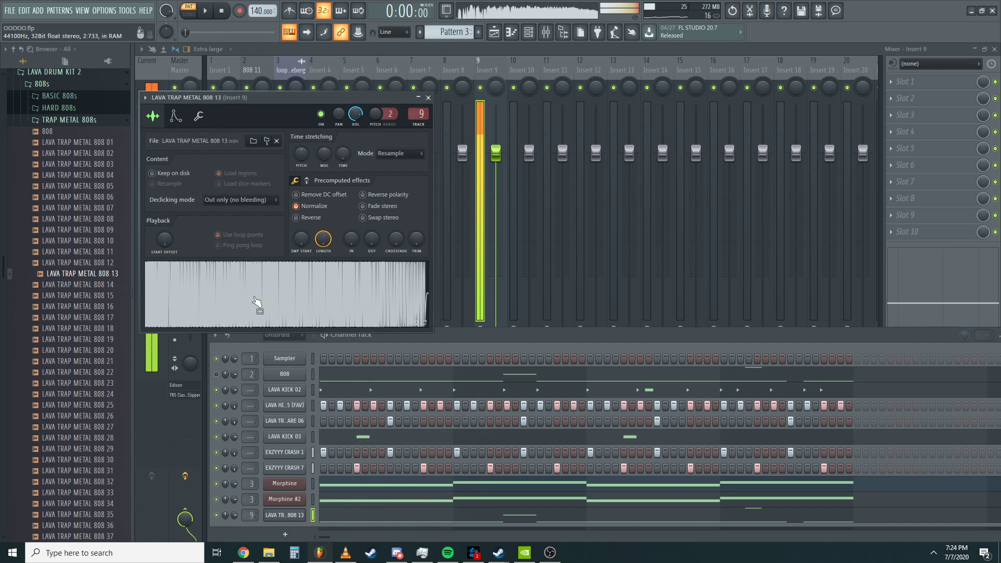
click(198, 117)
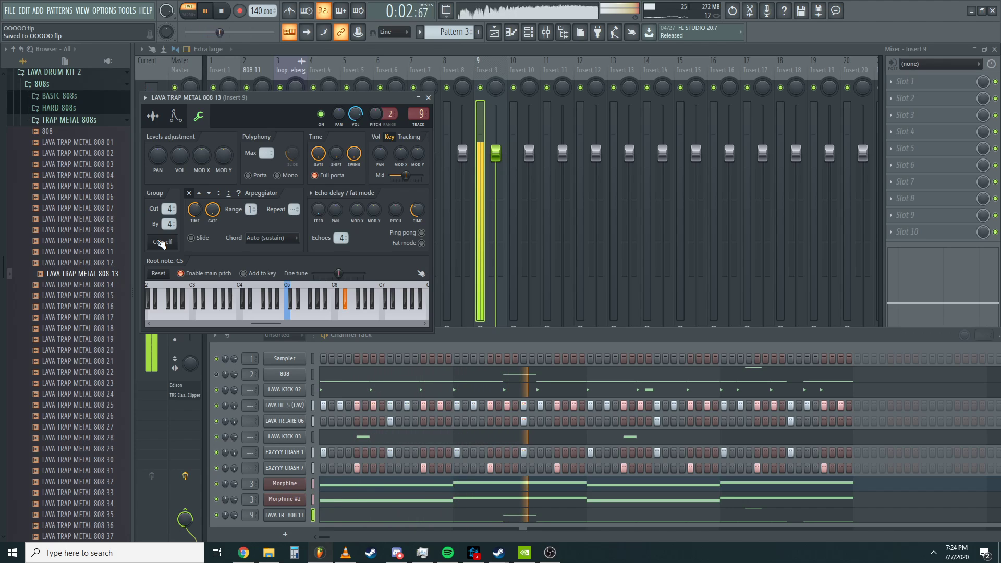
click(176, 116)
- Open the LAVA TRAP METAL 808 13 sample in Edison and detect its pitch regions
click(153, 116)
right_click(235, 282)
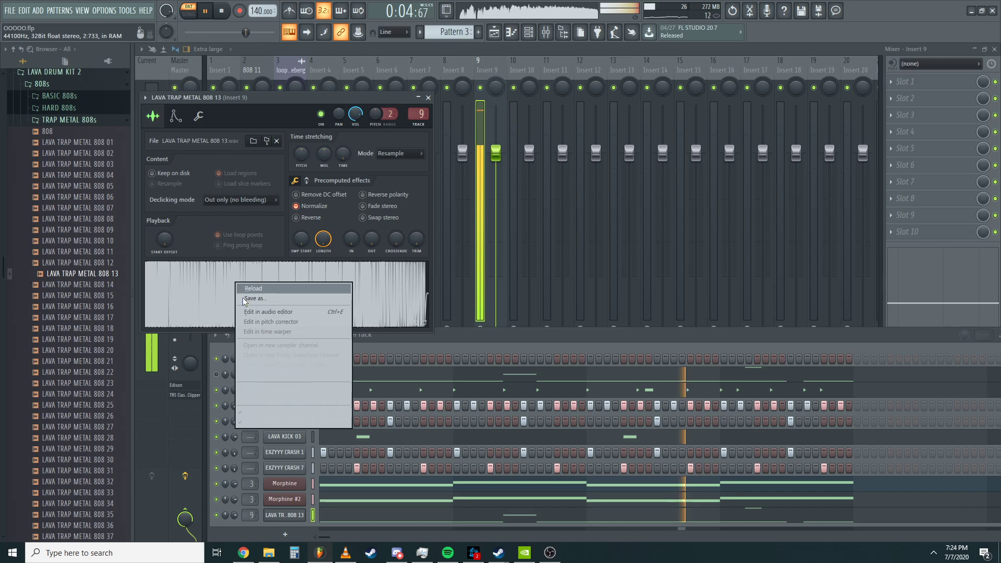
click(301, 310)
right_click(427, 269)
mouse_move(439, 318)
click(499, 450)
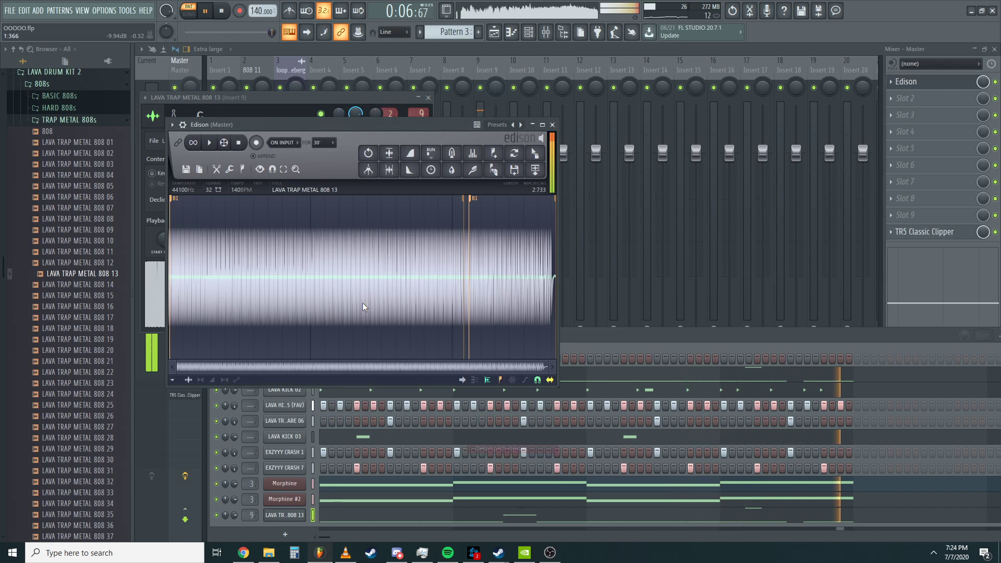
click(552, 124)
- Set the LAVA TRAP METAL 808 13 channel's root note to B4
key(space)
key(F6)
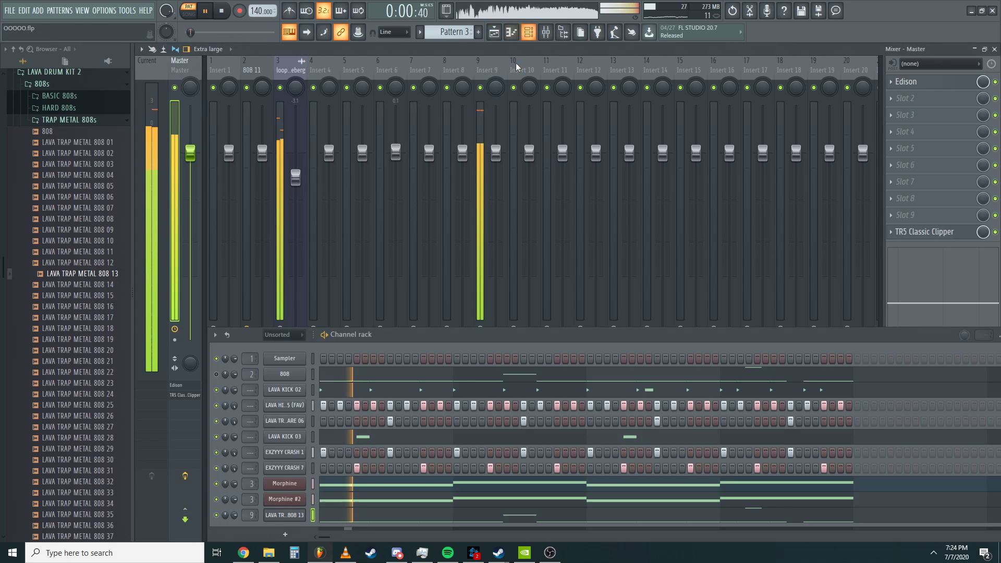
click(292, 515)
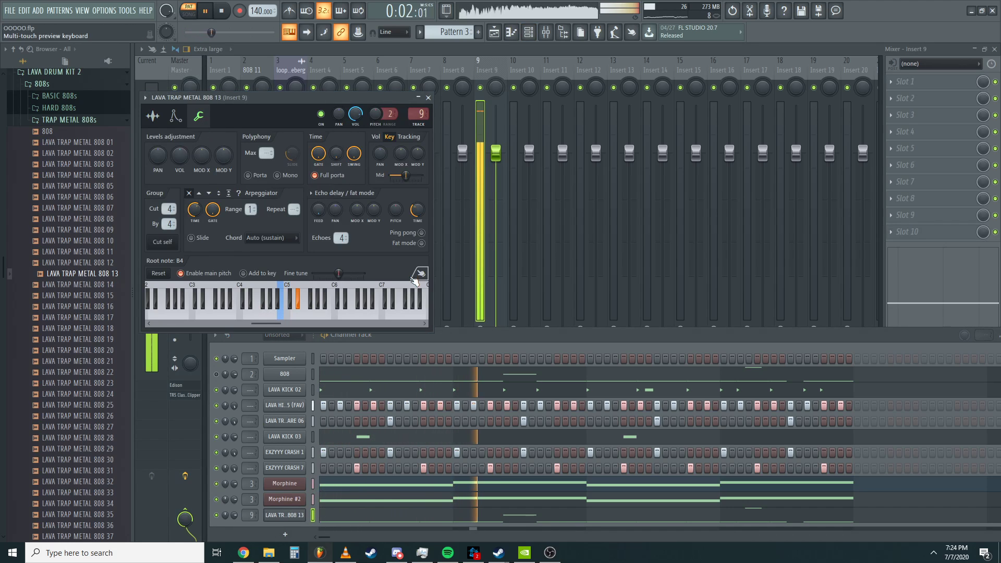
- Add Fruity Blood Overdrive to slot 3 of mixer track 9, with the pre-amp at maximum and x100 on
click(891, 115)
mouse_move(897, 129)
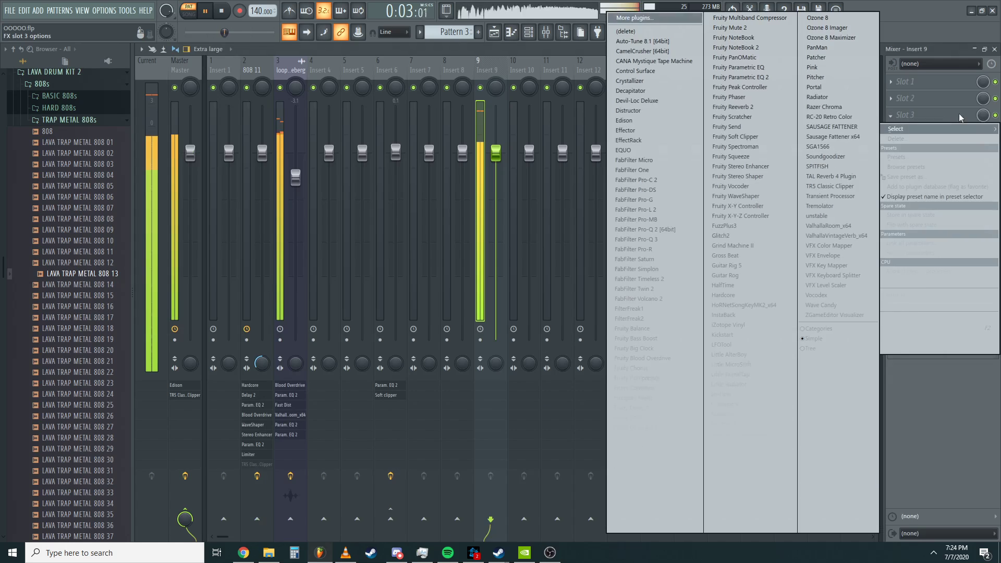
click(658, 359)
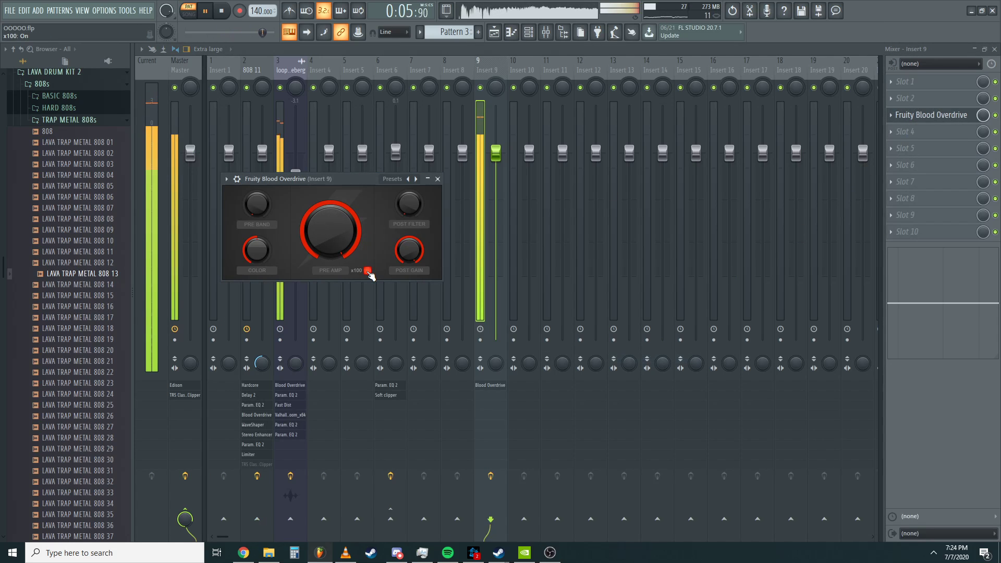
- Add HalfTime to mixer track 3 and move it to slot 1, ahead of the other effects
drag(496, 153, 496, 170)
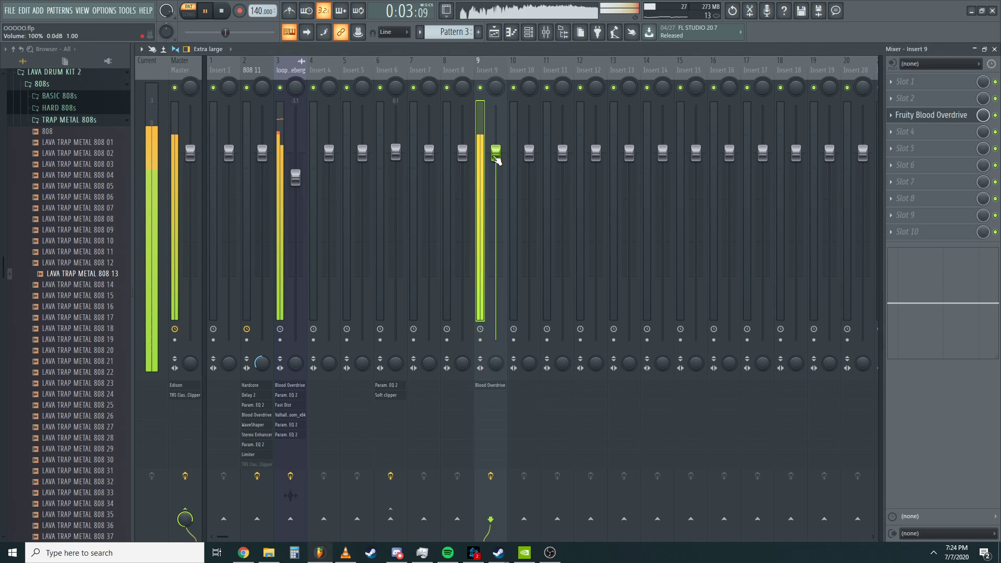
click(280, 133)
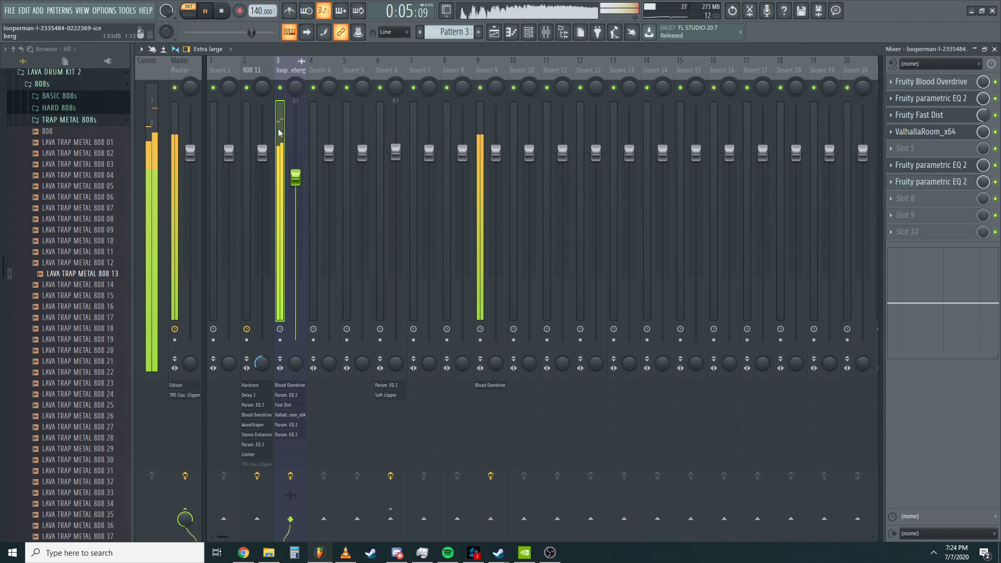
click(921, 206)
click(750, 285)
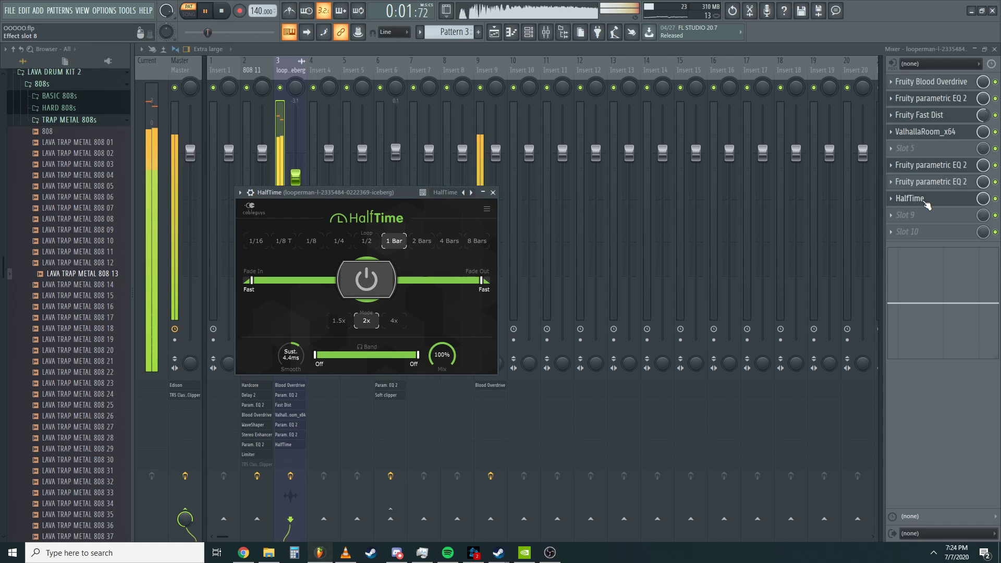
drag(926, 205, 916, 84)
scroll(920, 100, up, 1)
scroll(920, 84, down, 1)
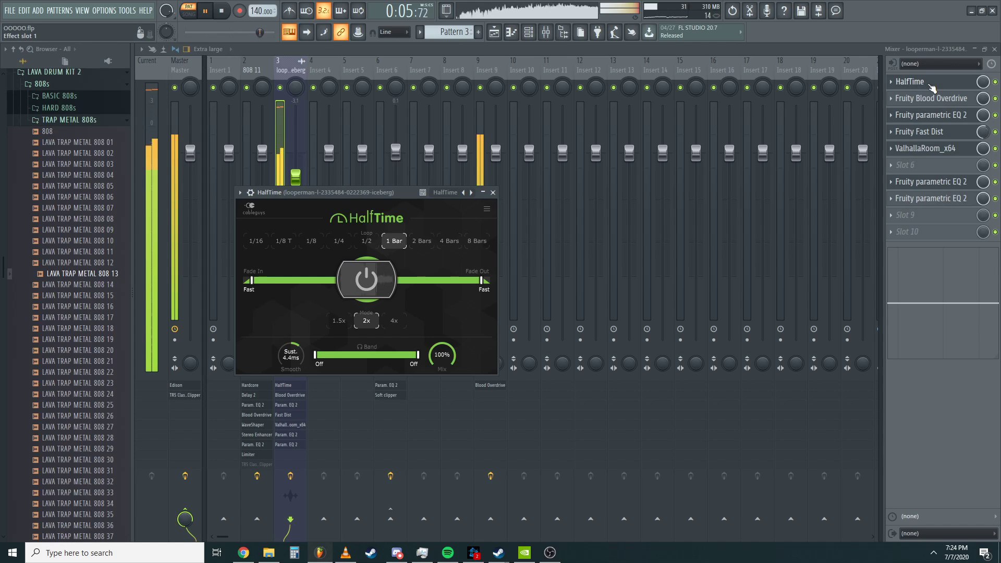
click(493, 192)
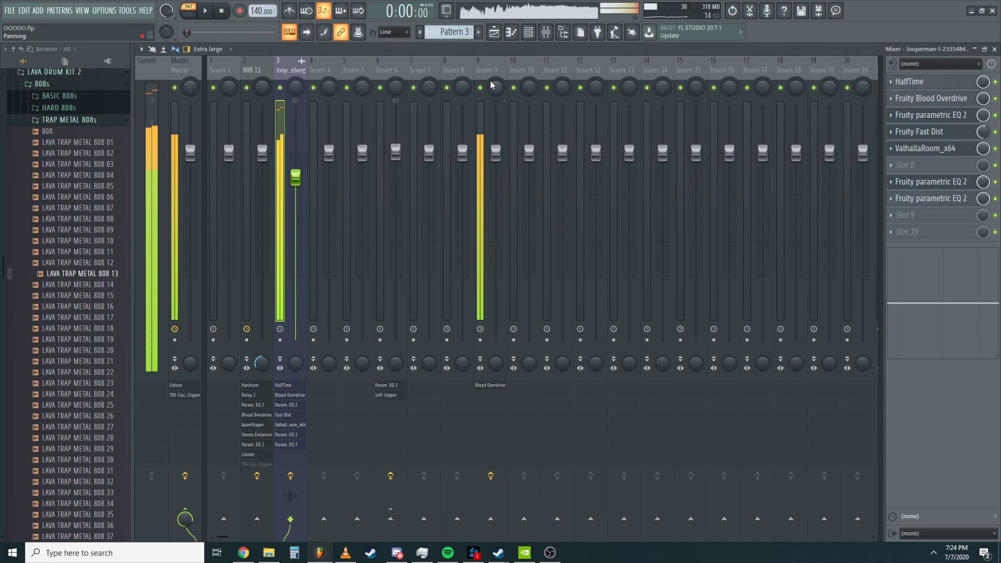
click(917, 82)
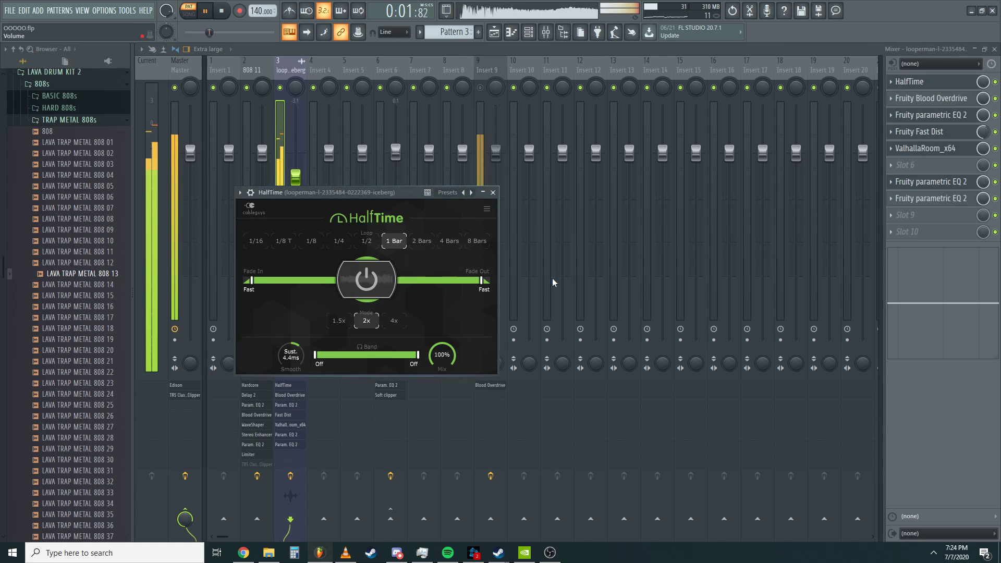
click(493, 192)
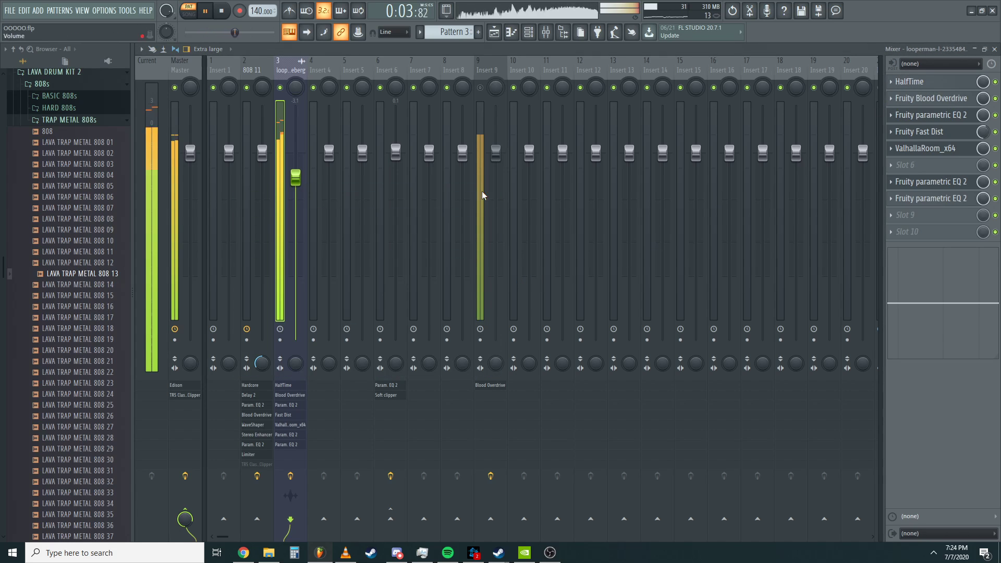
- Add a bypassed second Fruity Blood Overdrive in slot 4 of mixer track 9, and set the slot 3 overdrive's color to maximum
click(483, 94)
click(915, 132)
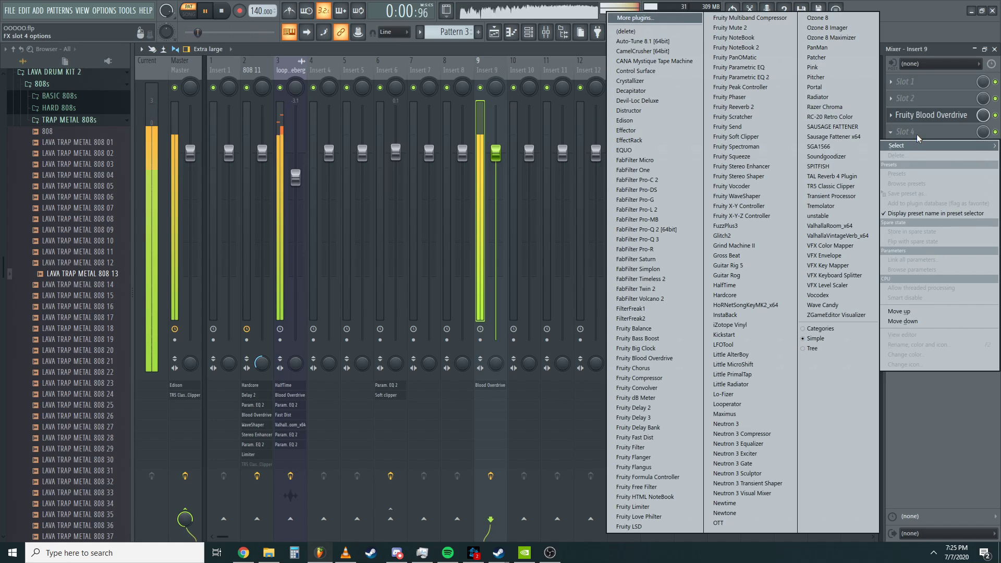
click(645, 358)
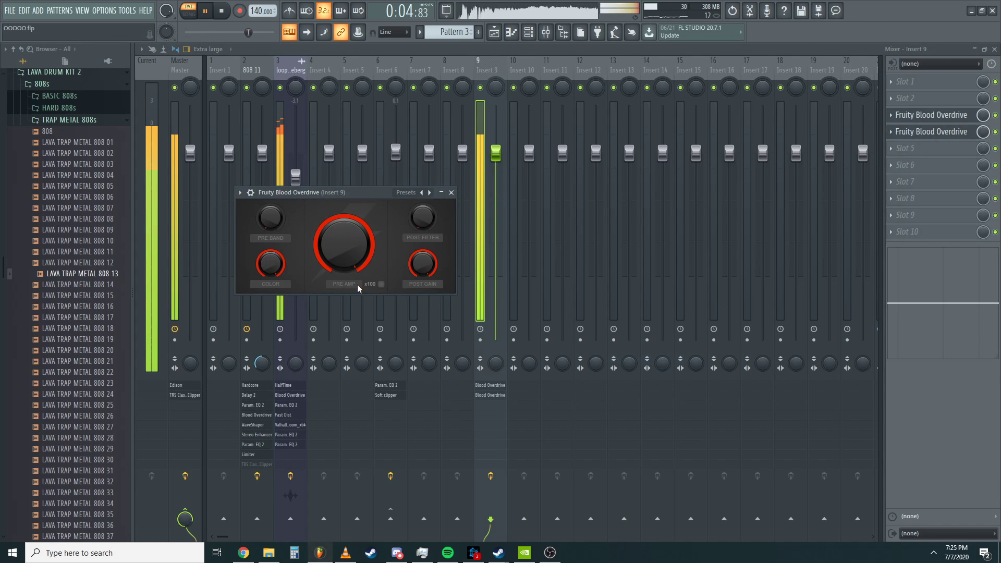
click(996, 132)
click(936, 115)
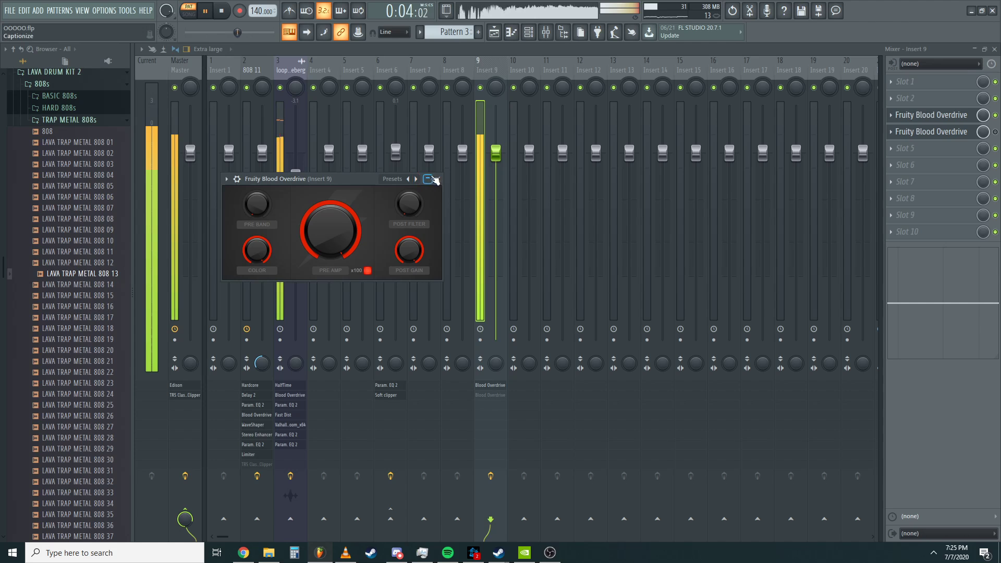
click(438, 180)
- Replace the LAVA TRAP METAL 808 13 channel's sample with ZERKEY 808 12 from the ZERKEY KIT V2 folder
click(528, 33)
click(73, 72)
scroll(99, 282, down, 3)
key(space)
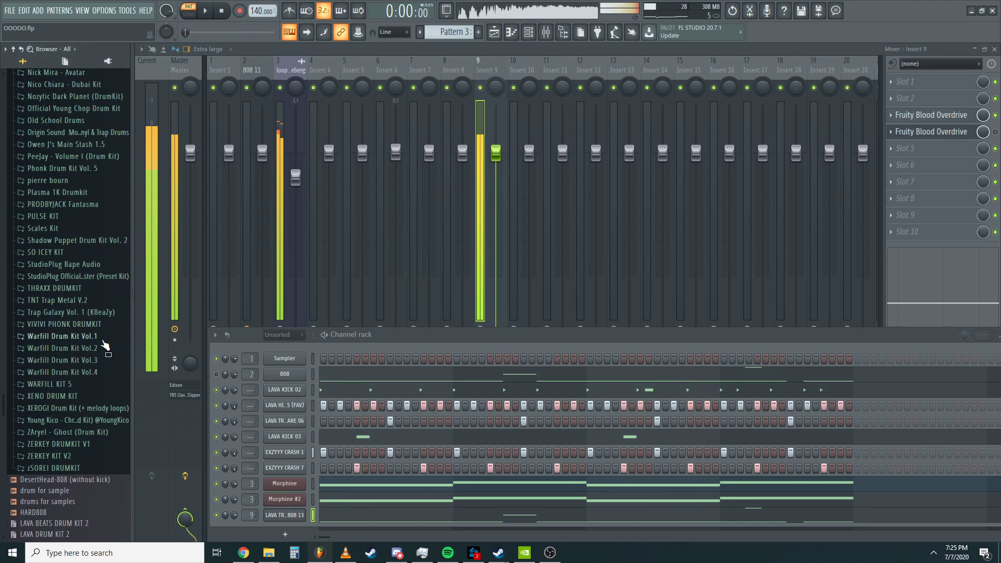
click(80, 457)
click(78, 400)
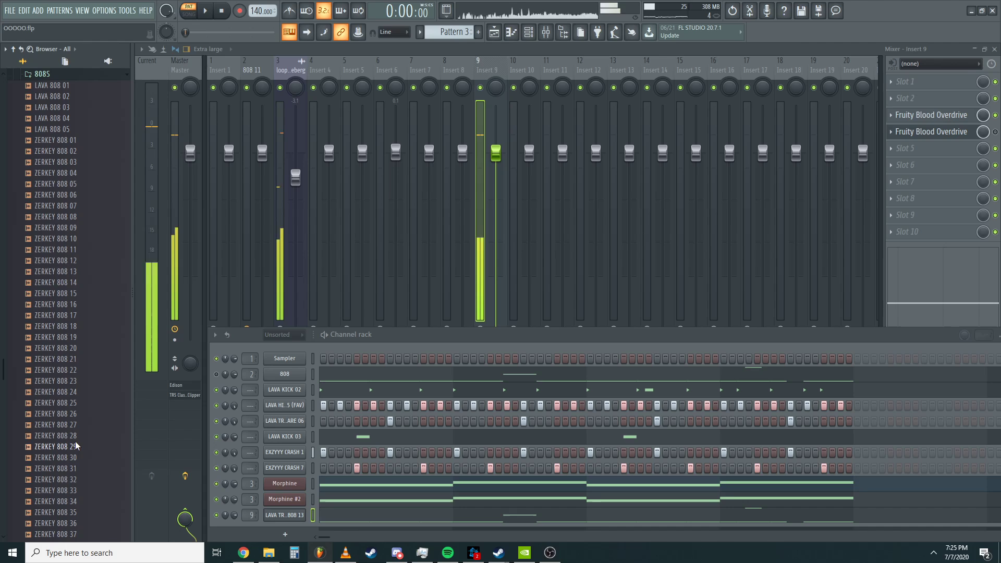
click(73, 316)
click(77, 273)
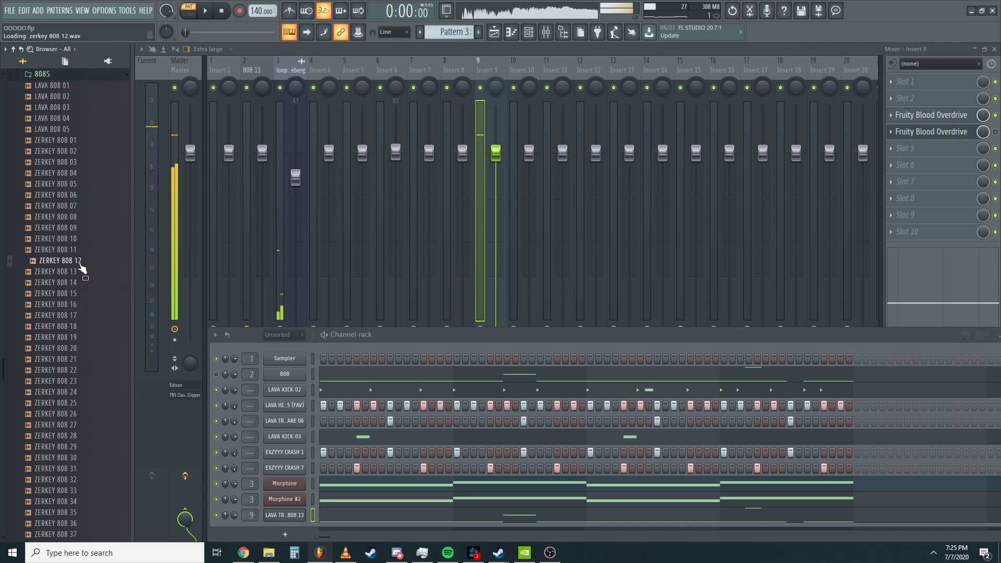
drag(242, 398, 282, 515)
- Detect the pitch regions of the ZERKEY 808 12 sample in Edison, and save the project
click(285, 515)
key(space)
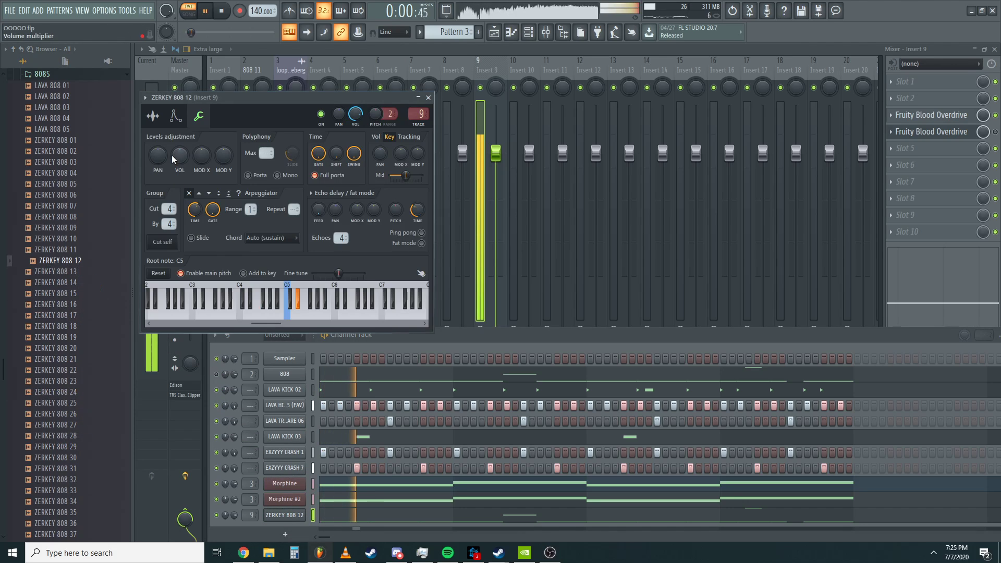
right_click(252, 269)
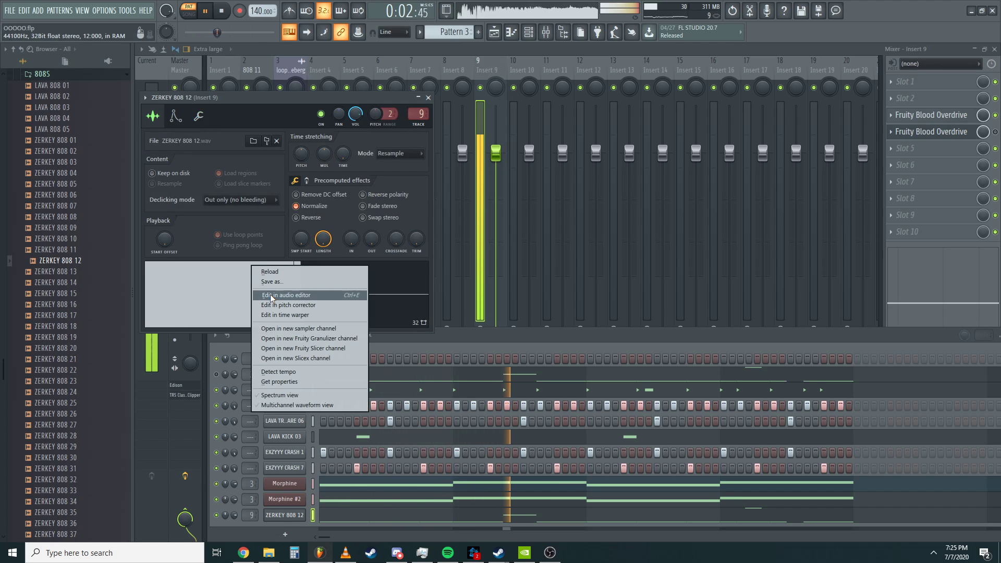
click(271, 295)
right_click(374, 248)
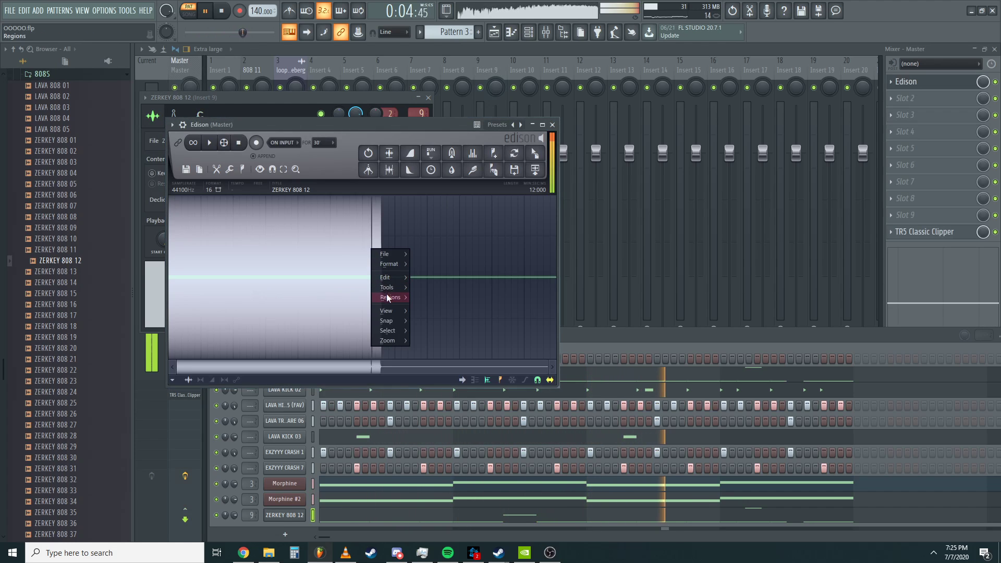
mouse_move(396, 296)
click(467, 430)
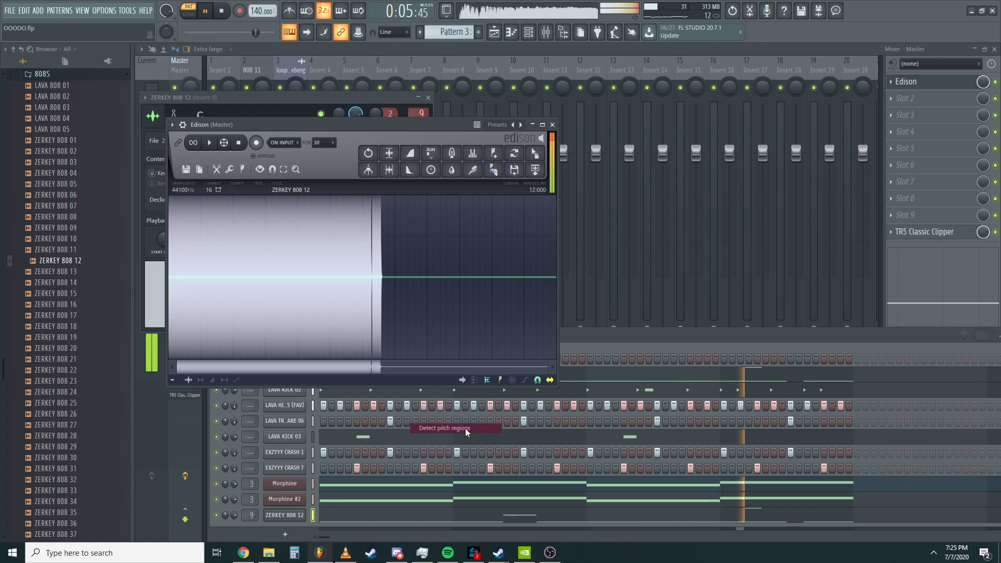
click(553, 125)
click(528, 32)
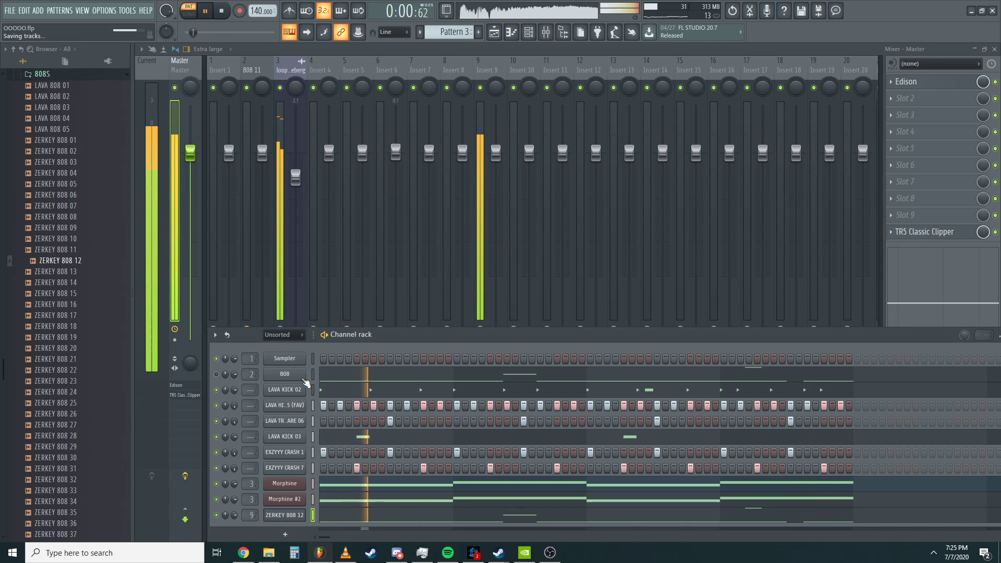
key(ctrl+s)
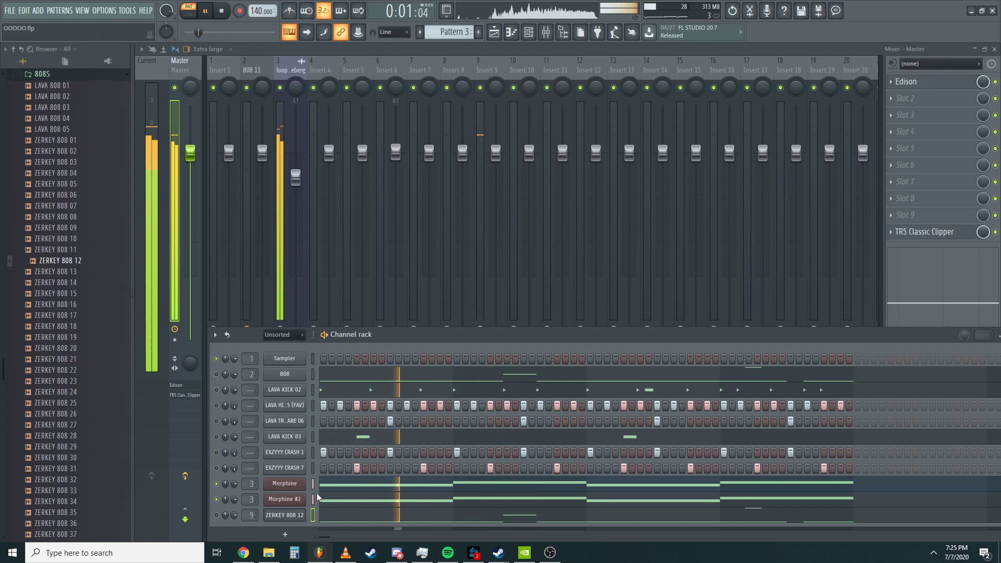
- Move the ZERKEY 808 12 channel up to just below the old 808 channel, and delete the old 808
key(alt+Up)
key(alt+Up)
key(alt+Up)
key(alt+Up)
key(alt+Up)
key(alt+Up)
key(alt+Up)
key(alt+Up)
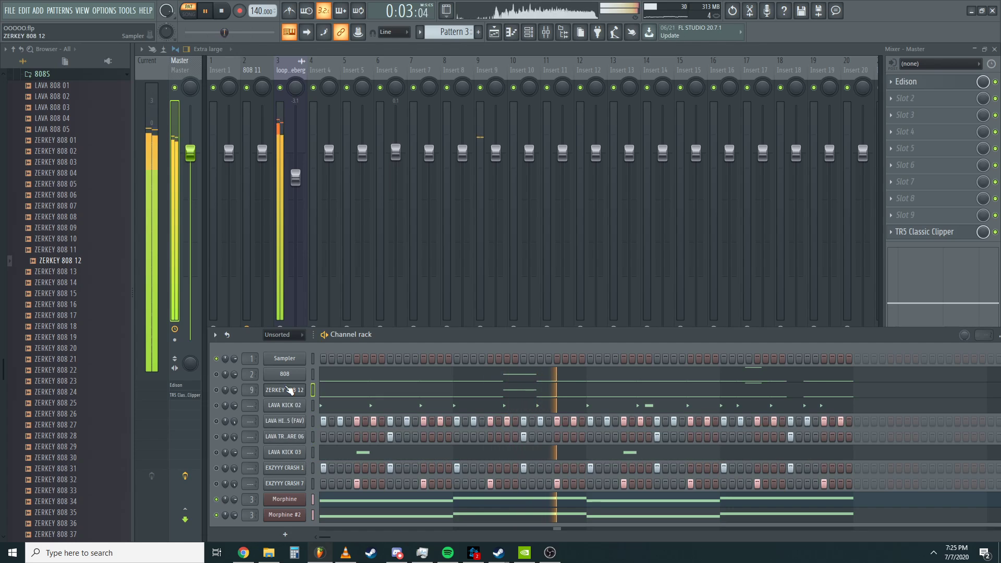
right_click(285, 390)
click(355, 486)
drag(376, 339, 397, 258)
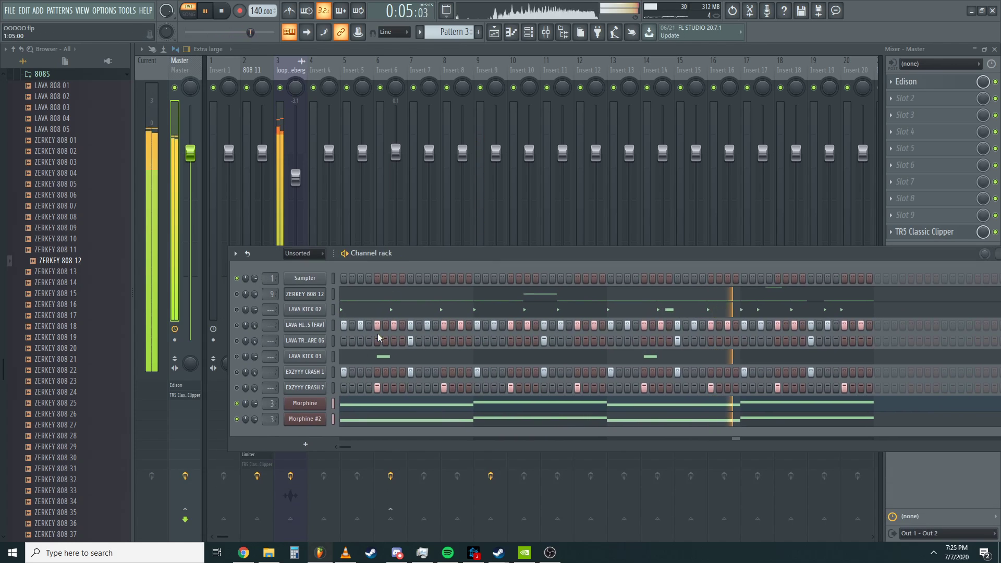
- Add a third Morphine instance and load the VOX Female Voice MC preset from the Vox & Chorus bank
click(305, 419)
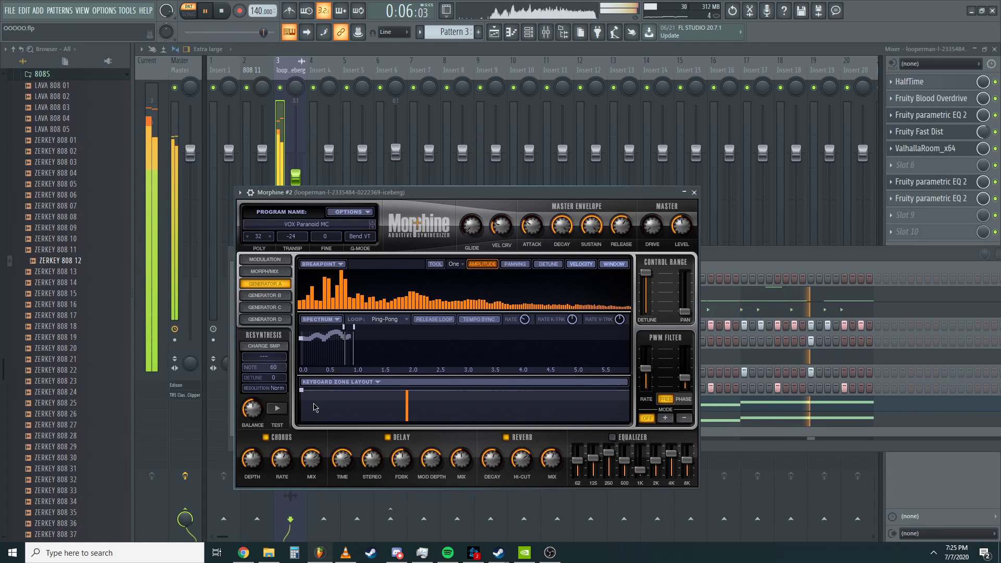
click(695, 194)
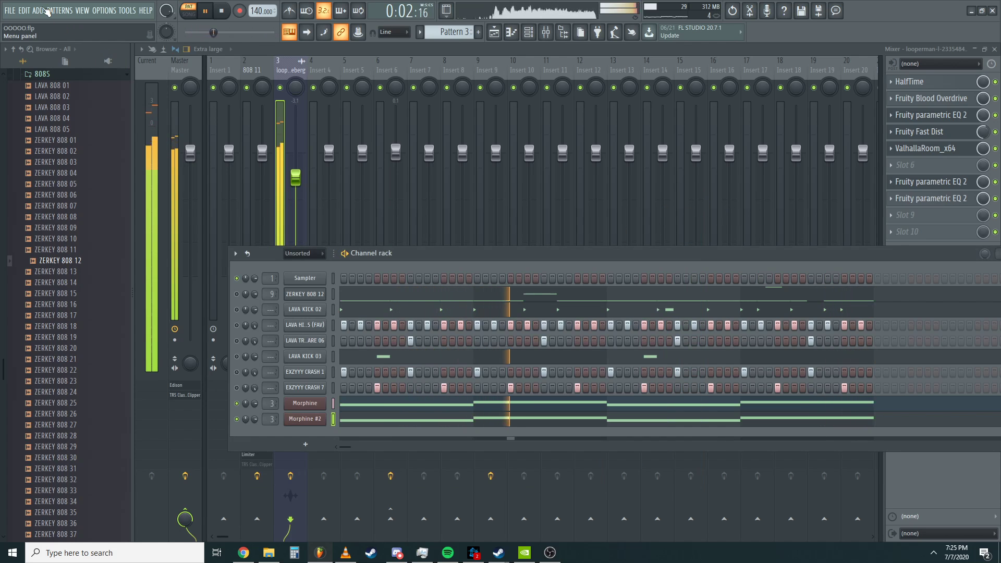
click(39, 11)
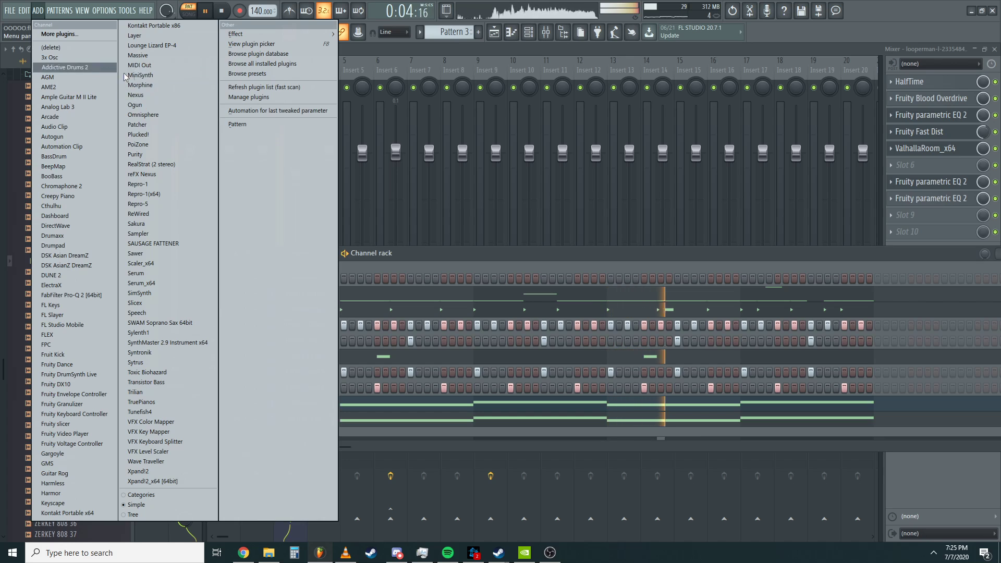
click(140, 85)
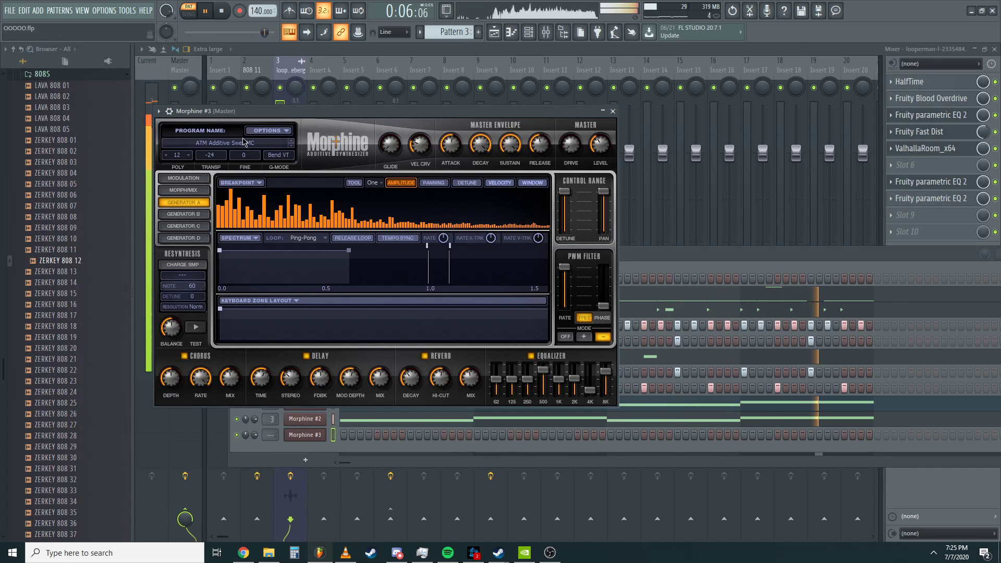
click(224, 142)
click(299, 341)
click(300, 279)
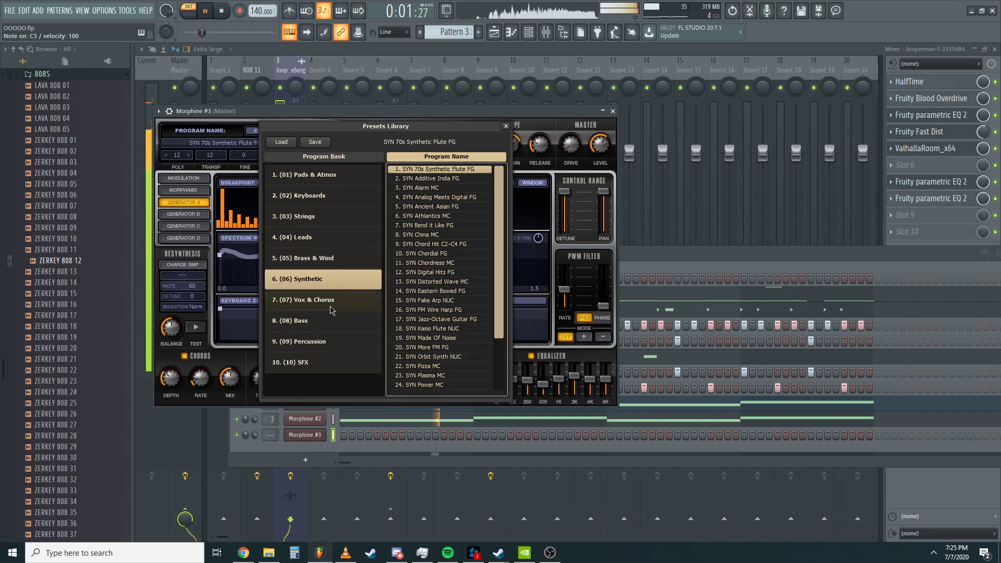
click(300, 300)
click(434, 198)
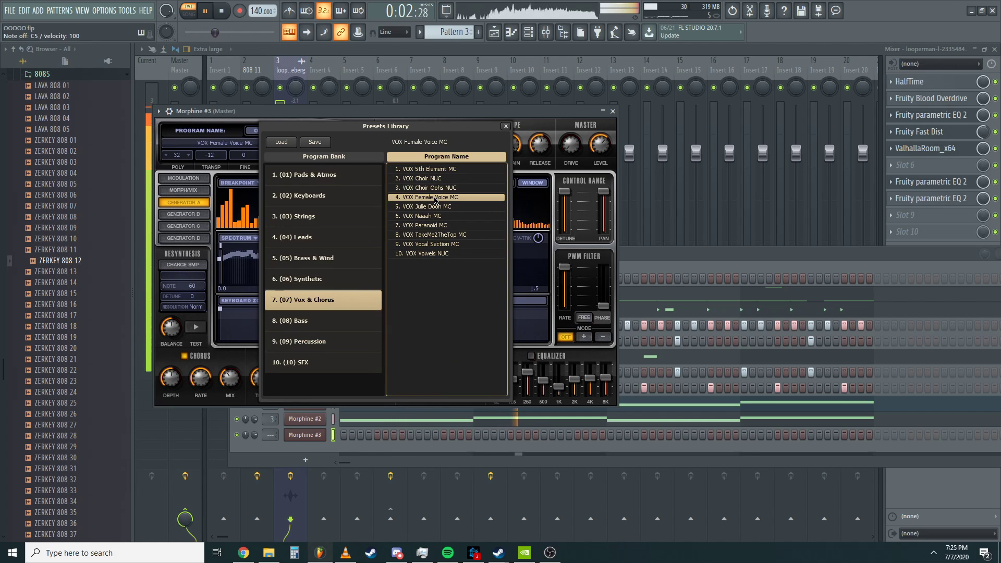
click(506, 126)
click(613, 111)
- Draw a one-bar chord of D#5, G5 and A#5 at the start of Morphine #3's piano roll
right_click(316, 433)
click(355, 394)
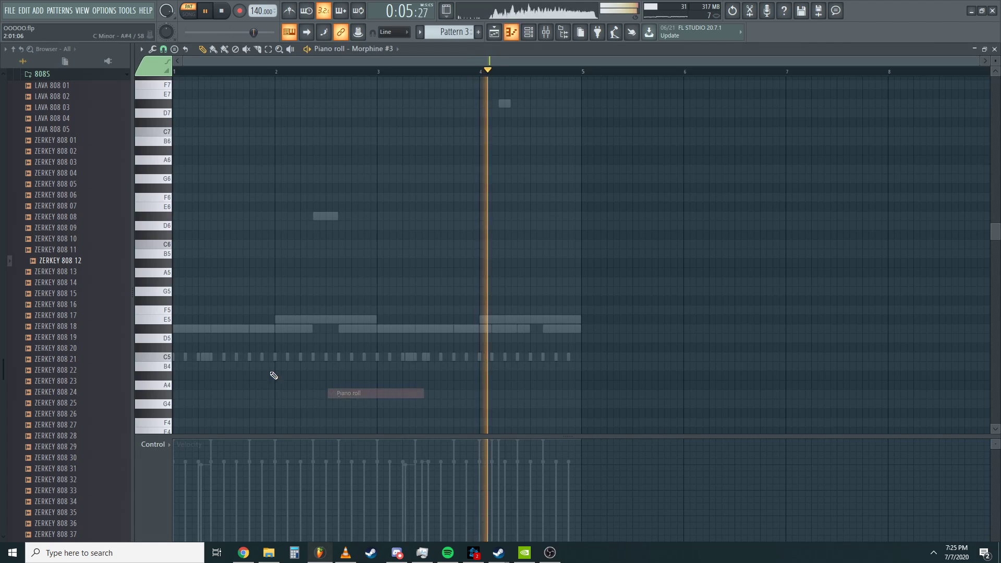
click(177, 329)
drag(177, 282, 150, 295)
click(177, 264)
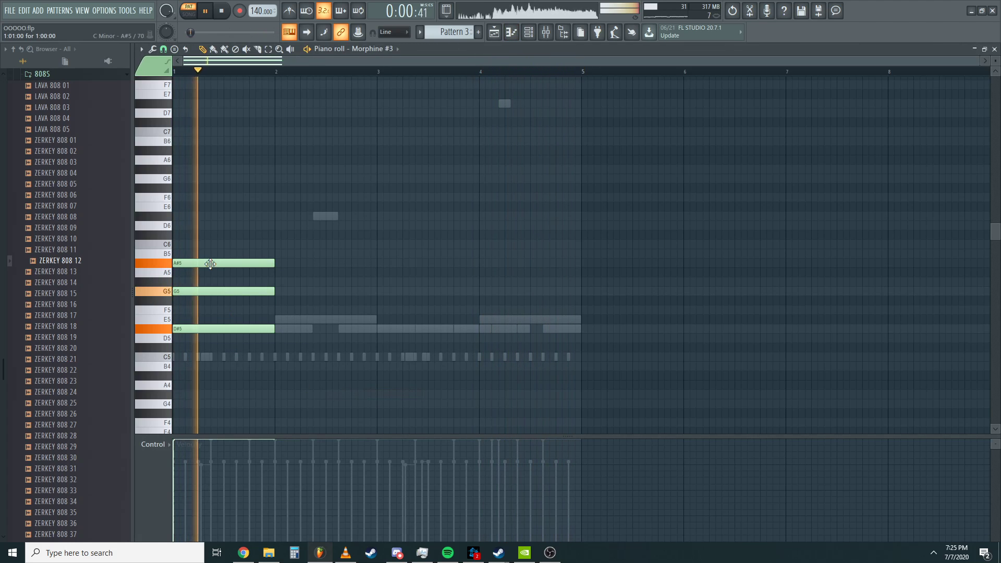
- Shorten the chord to a brief stab and replace its G5 and A#5 notes with F#5 and A5
drag(238, 252, 213, 335)
key(space)
drag(274, 329, 180, 329)
scroll(185, 318, up, 3)
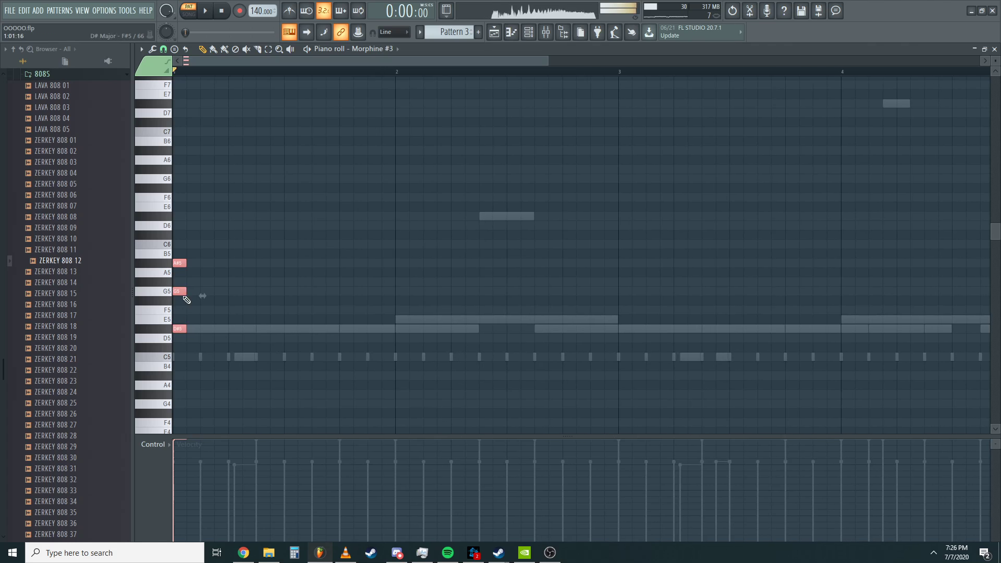
right_click(180, 265)
right_click(180, 291)
click(178, 301)
click(177, 273)
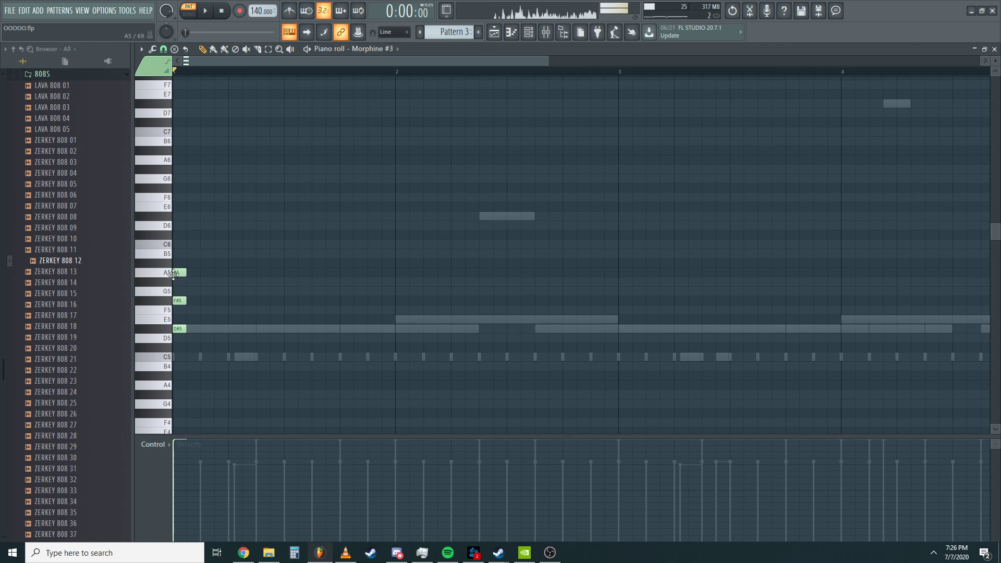
- Rework the chord into one-bar D#5, F#5 and A#5 notes, and add a C#5 note just before bar 2
key(space)
key(space)
mouse_move(180, 273)
mouse_down()
mouse_move(181, 262)
mouse_move(174, 347)
mouse_move(237, 332)
mouse_move(210, 334)
mouse_move(400, 346)
mouse_move(390, 346)
mouse_up()
key(space)
key(space)
key(space)
key(space)
right_click(207, 330)
right_click(207, 301)
right_click(206, 263)
key(space)
key(space)
key(ctrl+a)
click(389, 347)
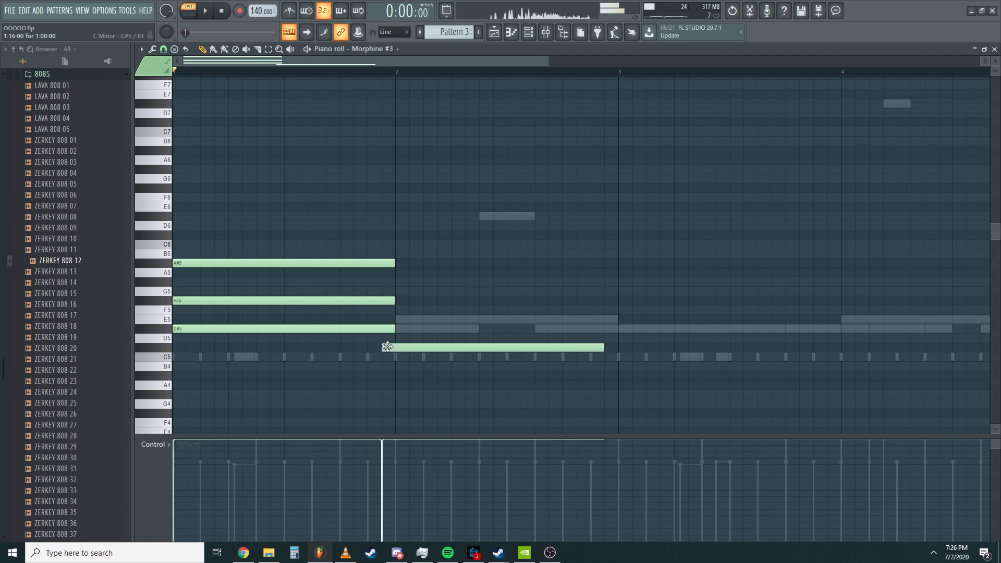
- Delete the C#5, F#5 and A#5 notes, and add a one-bar E5 note starting on beat 2 over the D#5
right_click(387, 347)
right_click(368, 329)
right_click(337, 301)
drag(257, 261, 257, 324)
click(232, 320)
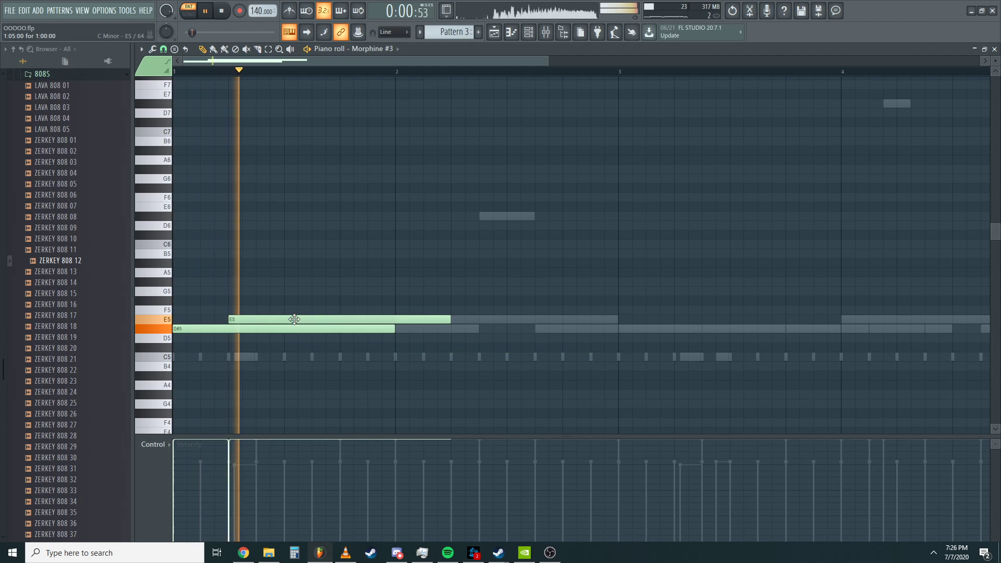
key(space)
- Shorten the D#5 and E5 notes to half a bar each, and duplicate the pair three times up to bar 4
drag(378, 320, 270, 347)
key(space)
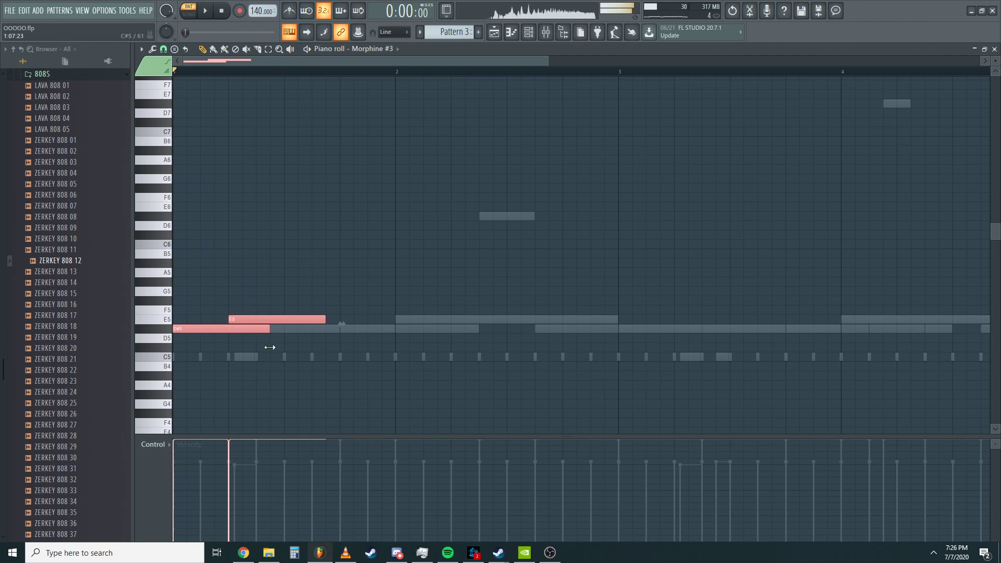
key(ctrl+b)
key(ctrl+b)
scroll(313, 333, down, 3)
key(ctrl+b)
key(ctrl+b)
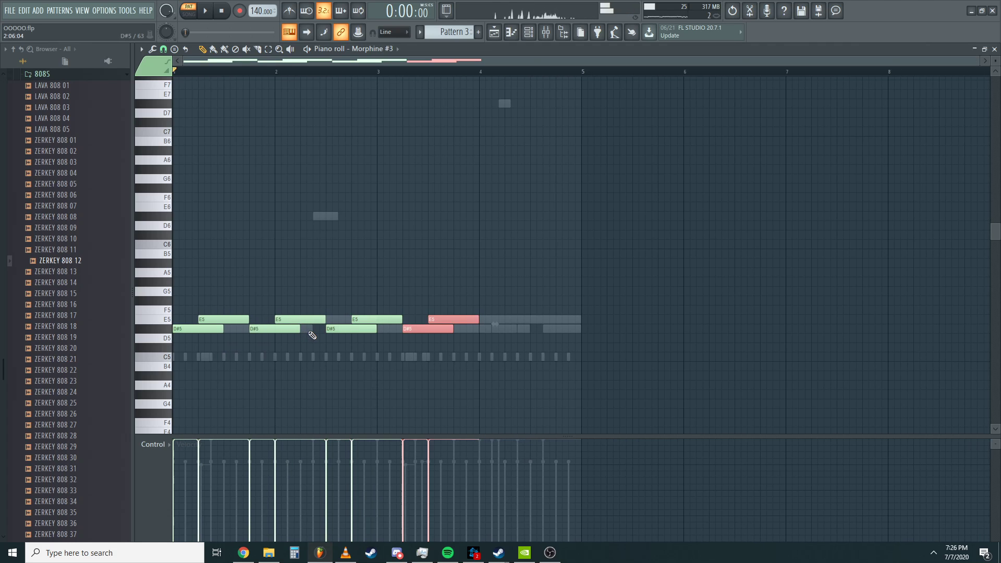
- Delete the repeated note pairs, extend the first E5 to the end of bar 1, and repeat the D#5 and E5 pair across four bars
right_click(532, 322)
key(space)
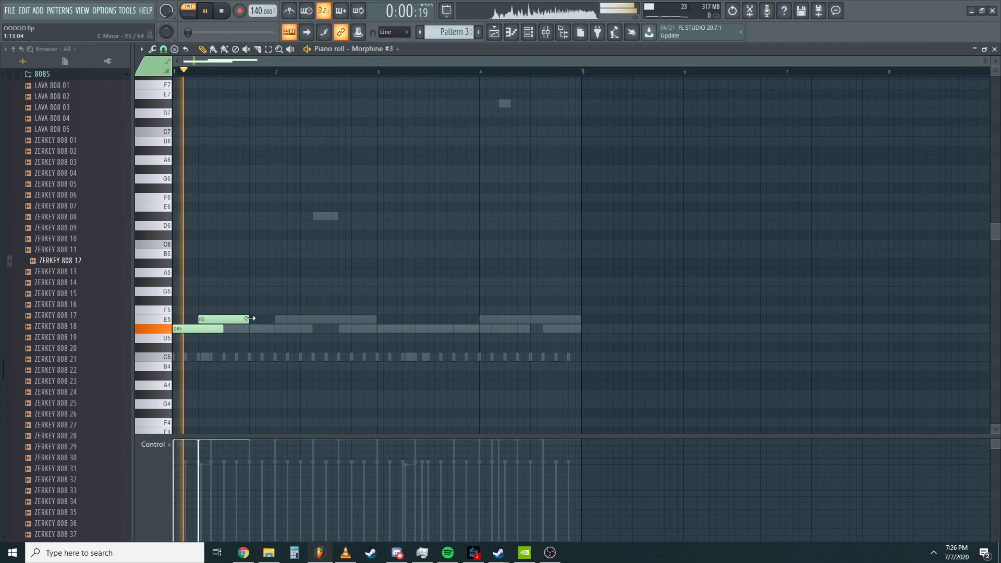
drag(247, 318, 275, 318)
key(ctrl+a)
key(ctrl+b)
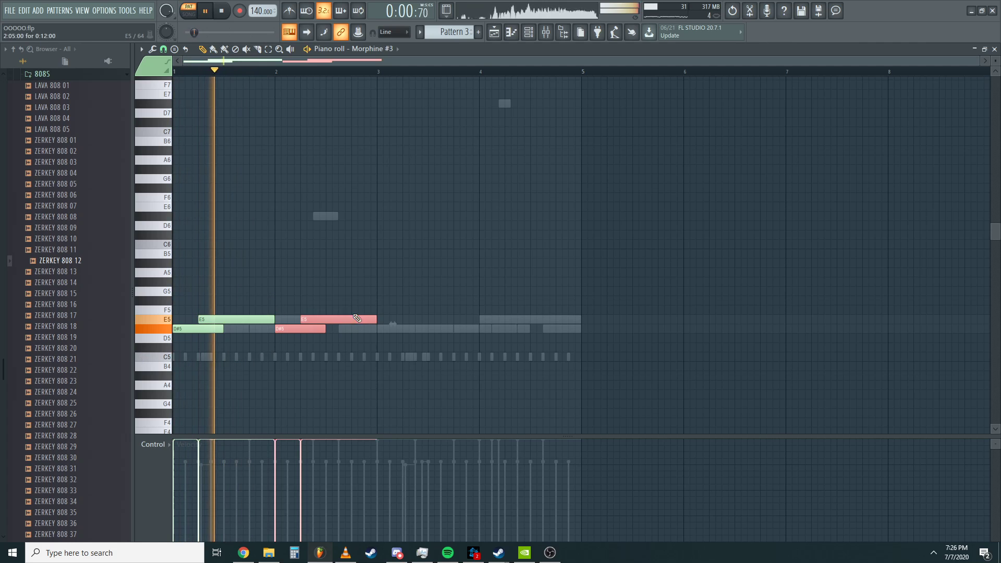
key(ctrl+b)
key(ctrl+b)
key(ctrl+b)
- Route the Morphine #3 channel to mixer track 2 and save the project
key(F6)
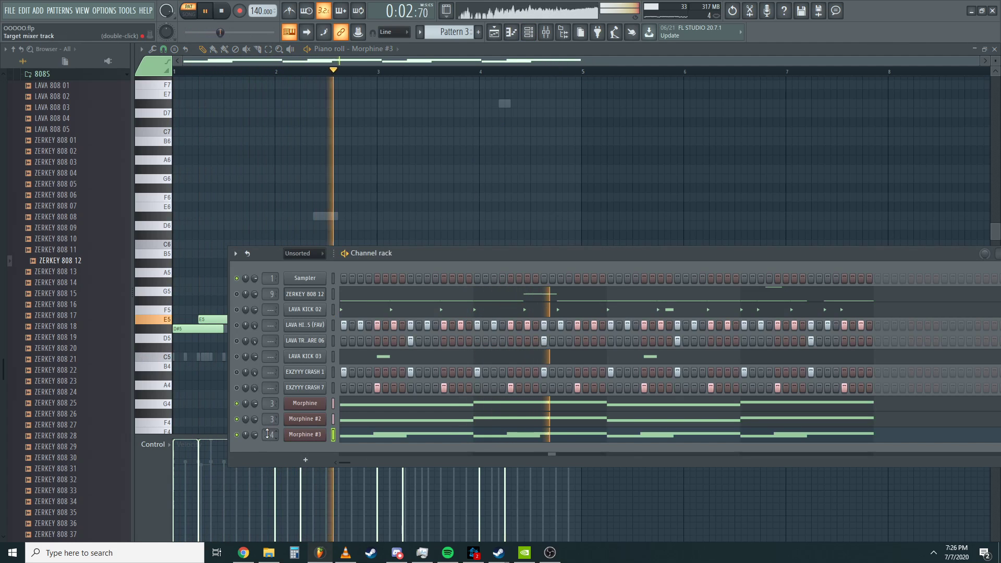
drag(271, 435, 271, 439)
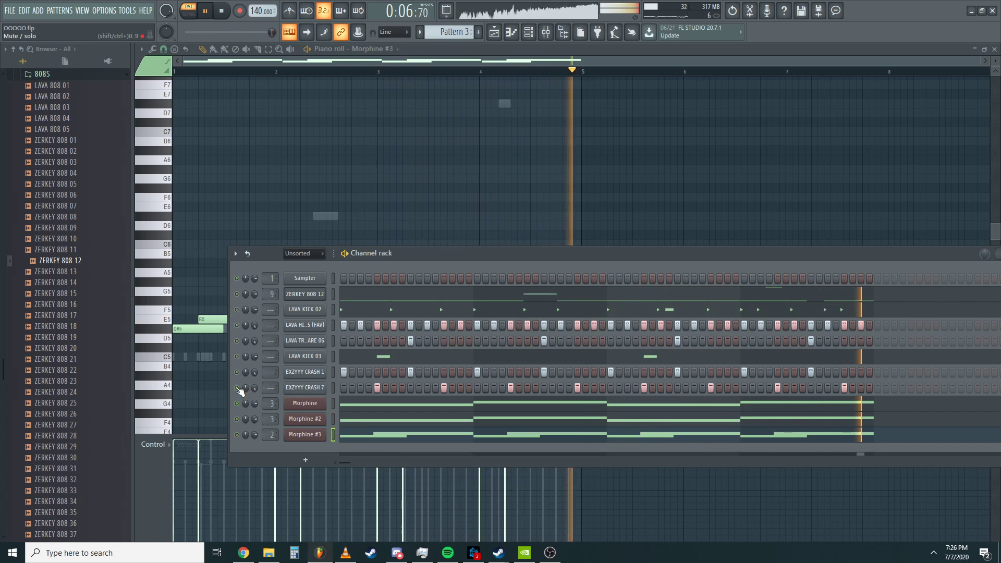
key(ctrl+s)
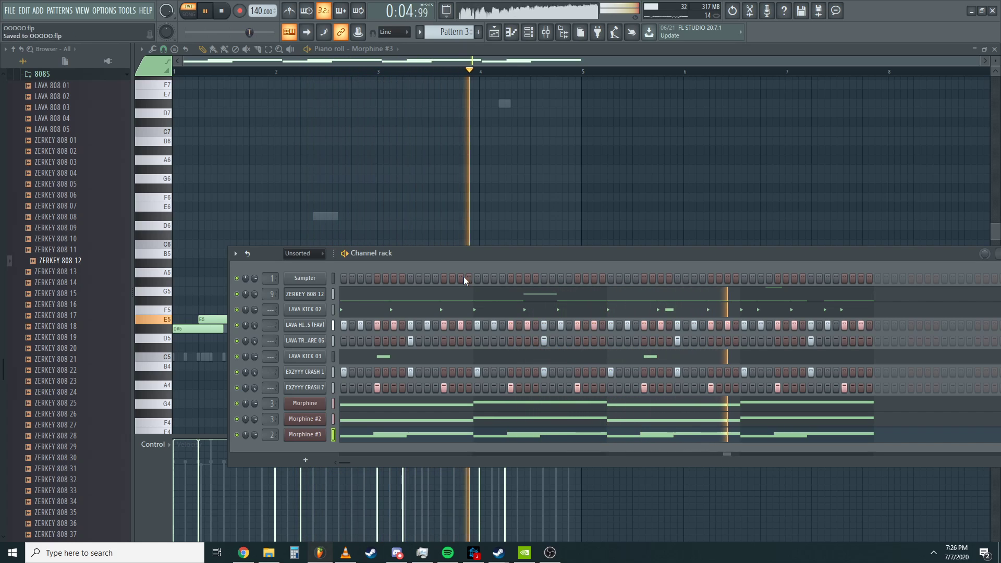
- Open the LAVA KICK 02 channel's notes in the piano roll and stop playback
right_click(315, 310)
click(339, 310)
key(space)
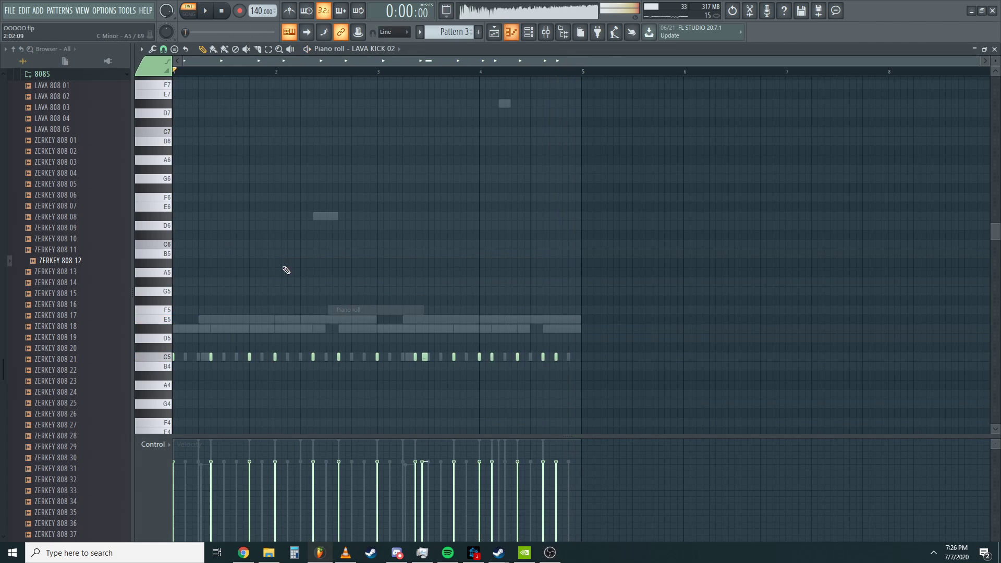
- Play back the pattern and add extra C5 notes for LAVA KICK 02 throughout the first bar
drag(275, 77, 177, 96)
key(space)
right_click(214, 97)
key(space)
key(space)
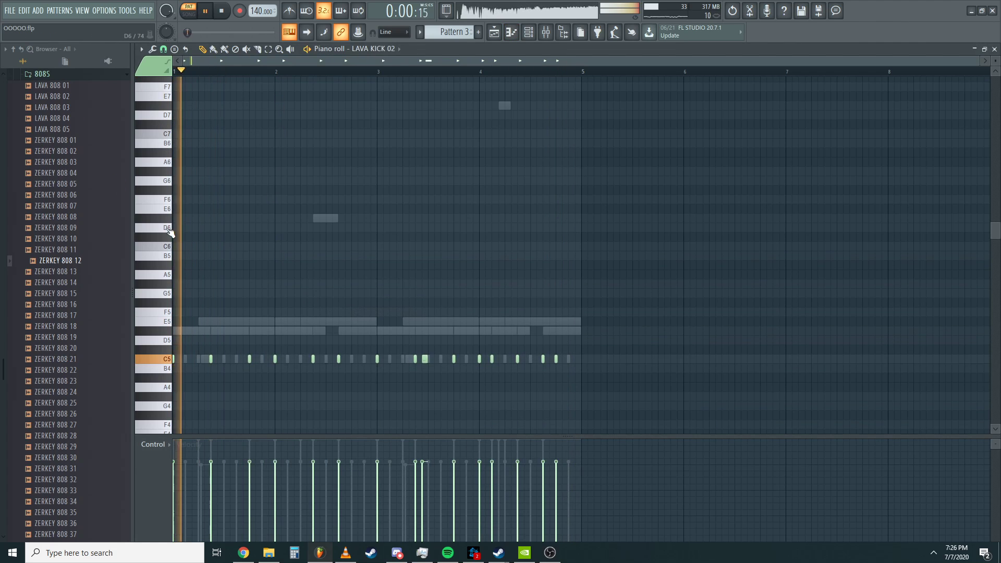
scroll(177, 354, up, 3)
key(space)
key(space)
click(214, 359)
click(229, 359)
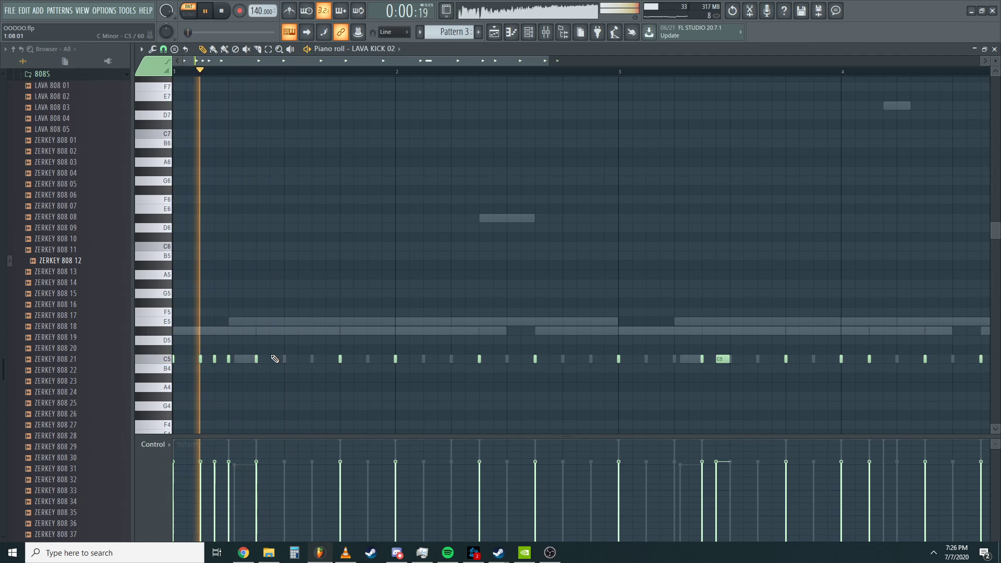
click(312, 359)
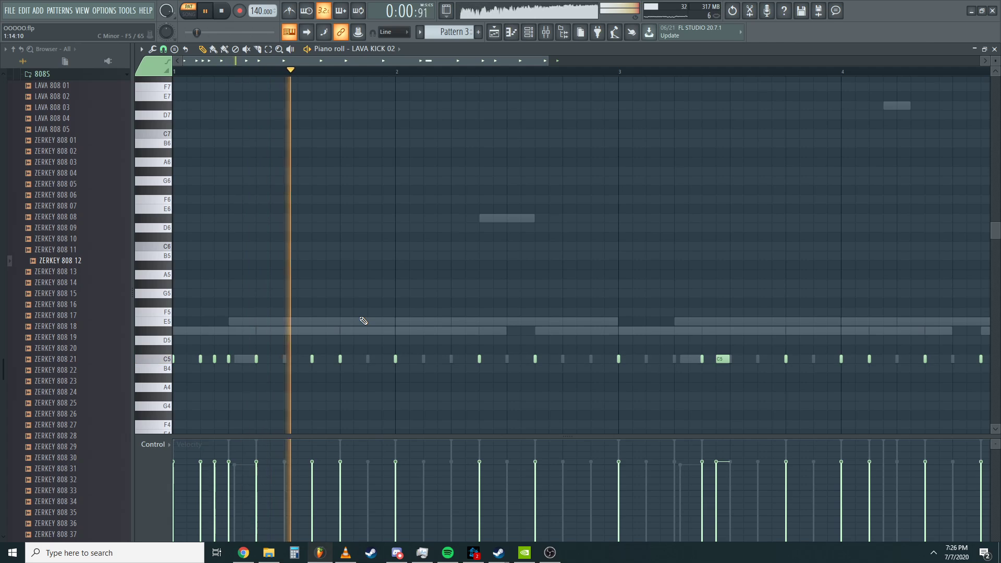
- Add further C5 notes for LAVA KICK 02 in the gaps across bars 2, 3 and 4
click(423, 358)
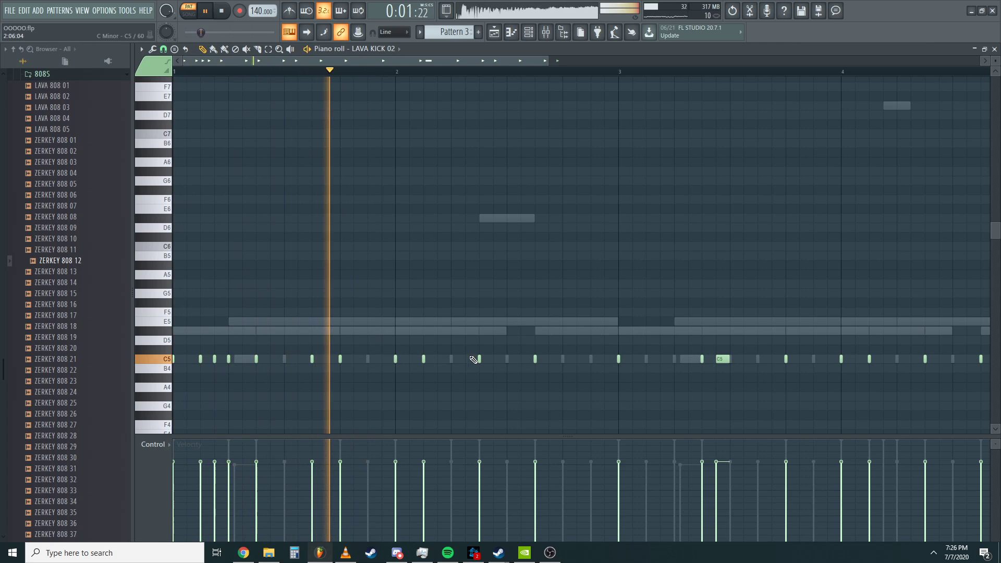
click(507, 359)
click(563, 359)
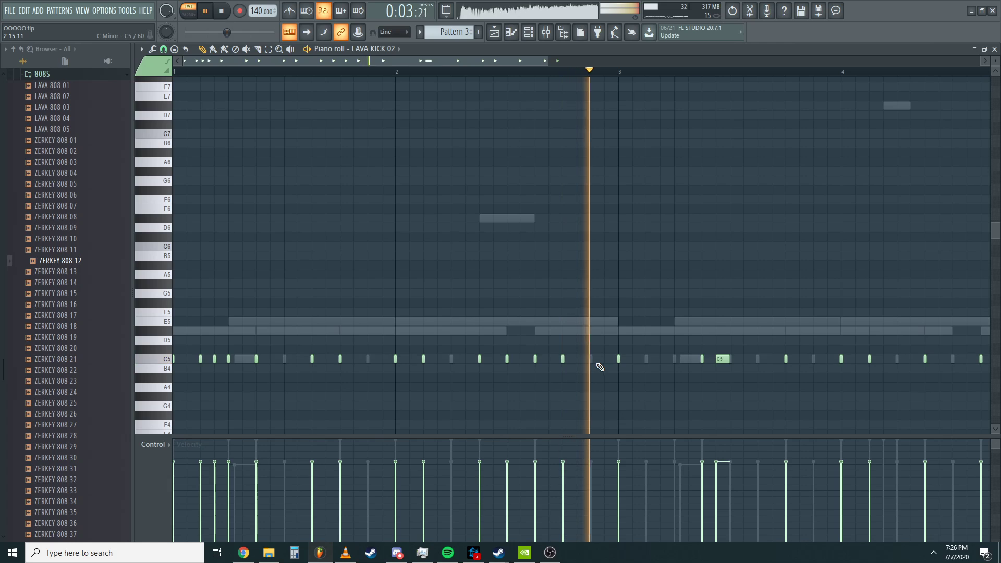
scroll(328, 354, down, 2)
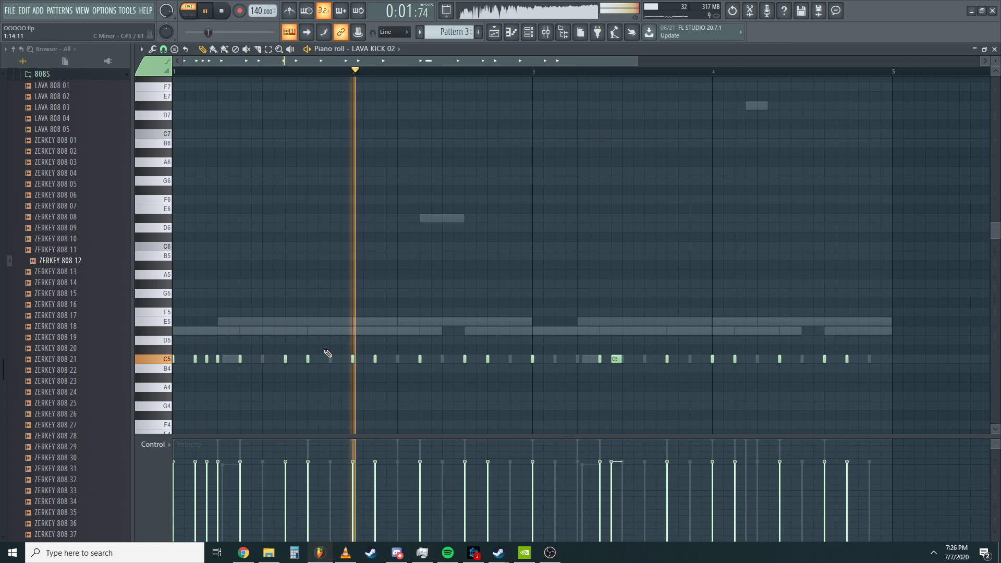
scroll(328, 355, up, 2)
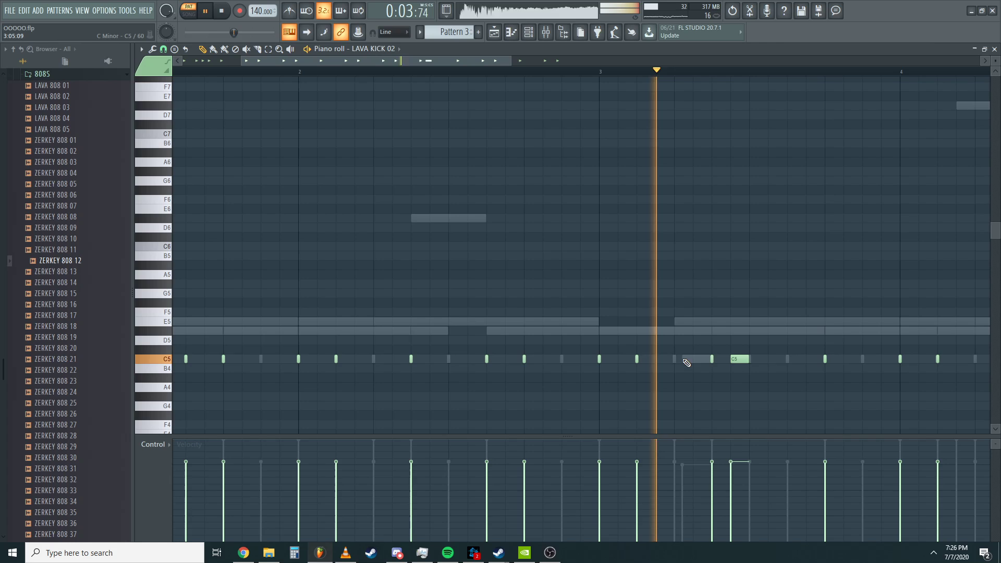
scroll(835, 360, down, 1)
scroll(897, 359, down, 1)
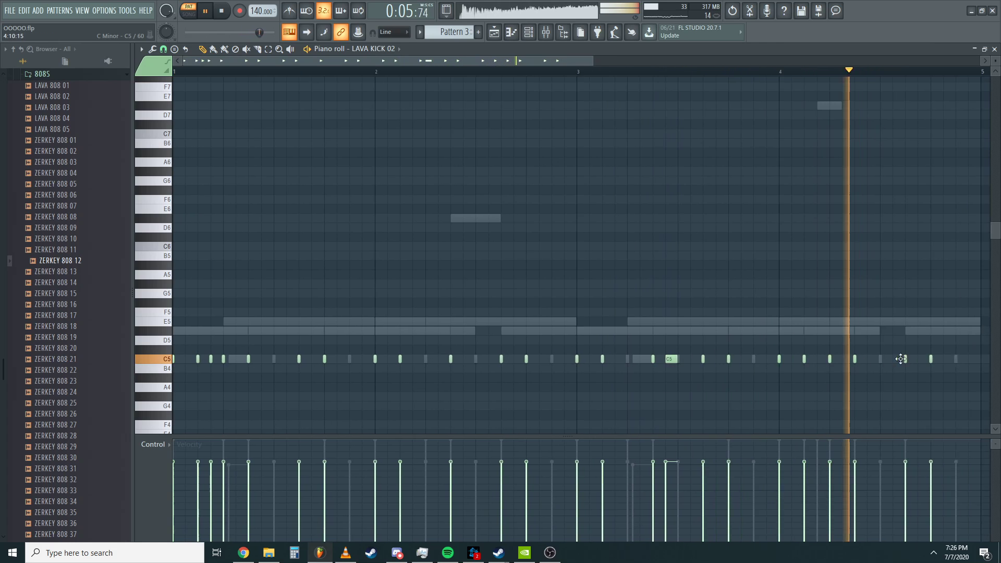
scroll(900, 360, down, 1)
- Delete the middle of the three closely spaced kick notes in bar 1 and show the channel rack
click(530, 33)
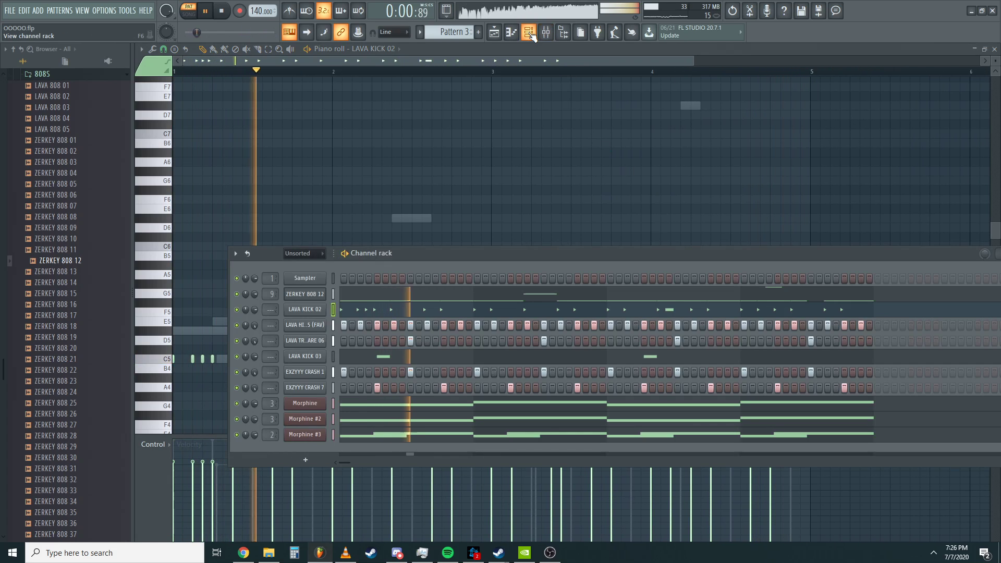
click(530, 32)
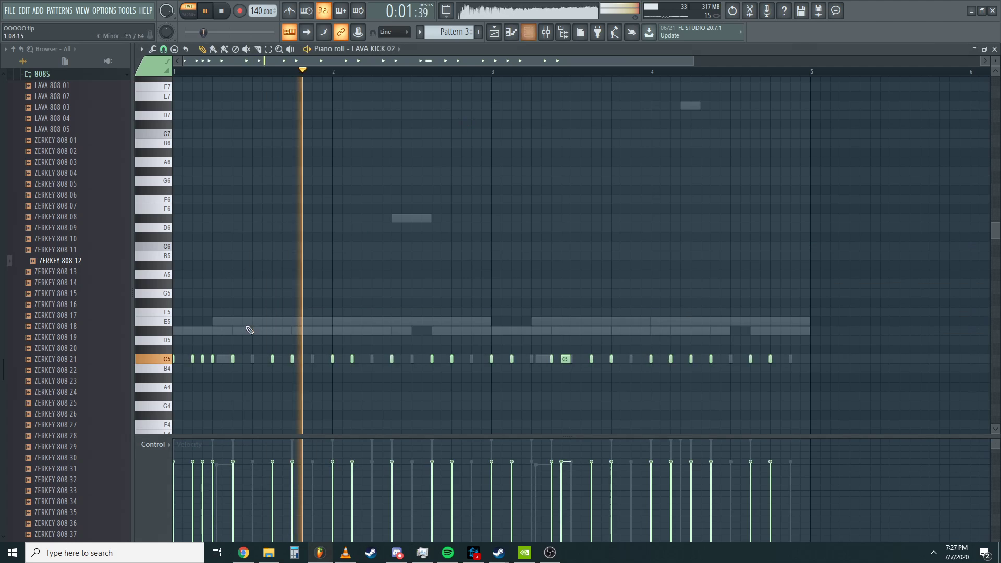
click(530, 33)
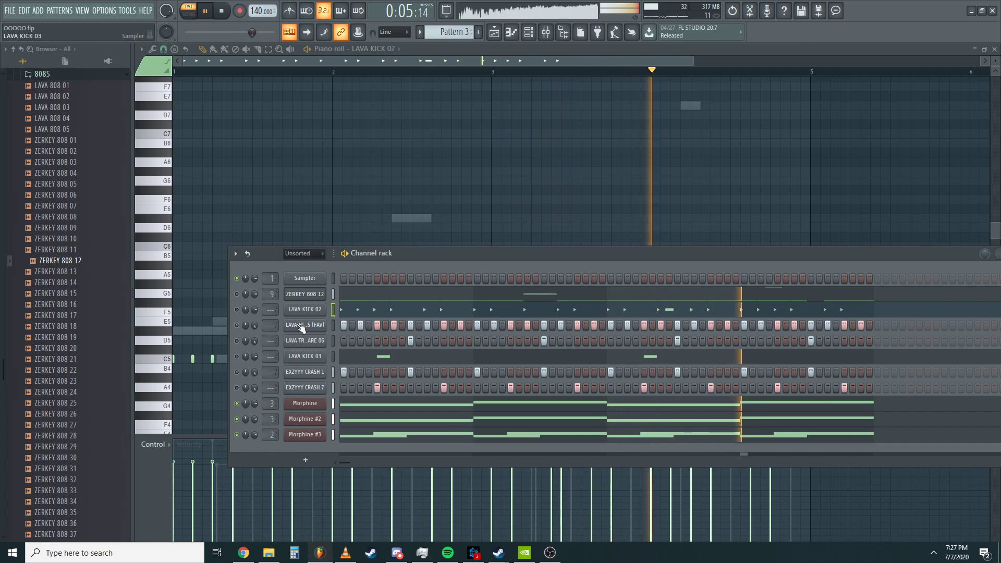
- Lower the volume of mixer track Insert 6 to -6.0 dB during playback
click(548, 35)
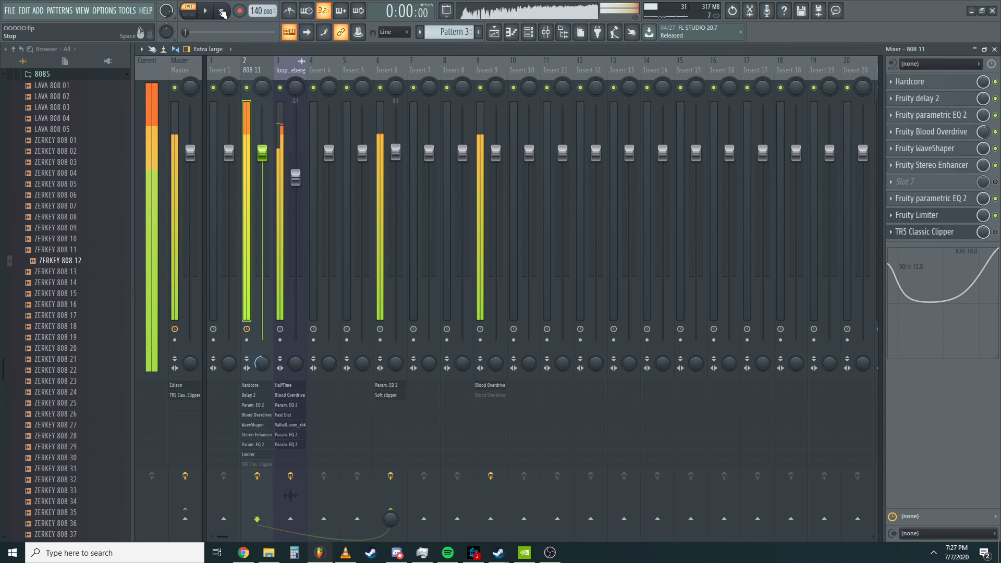
click(381, 137)
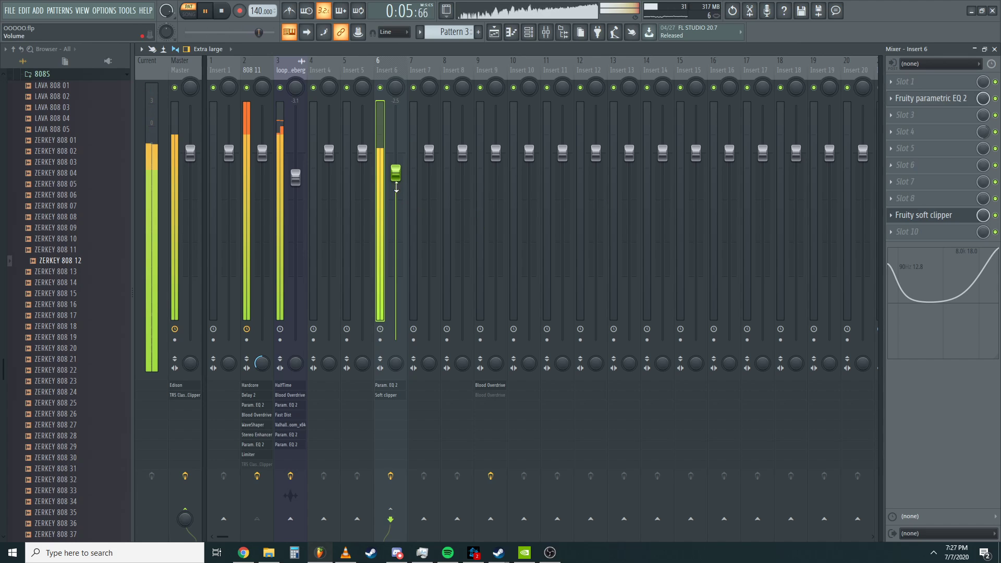
click(245, 156)
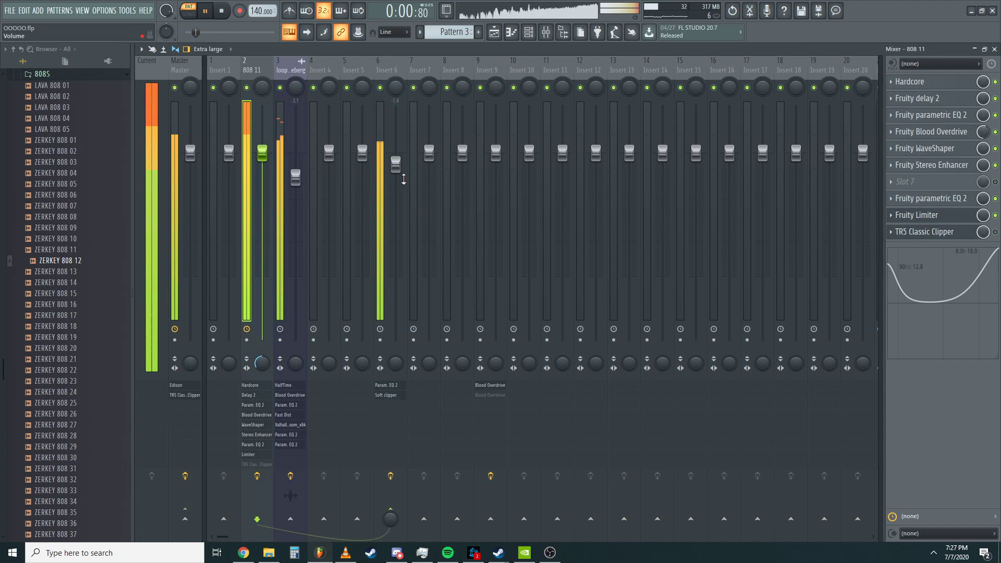
click(396, 165)
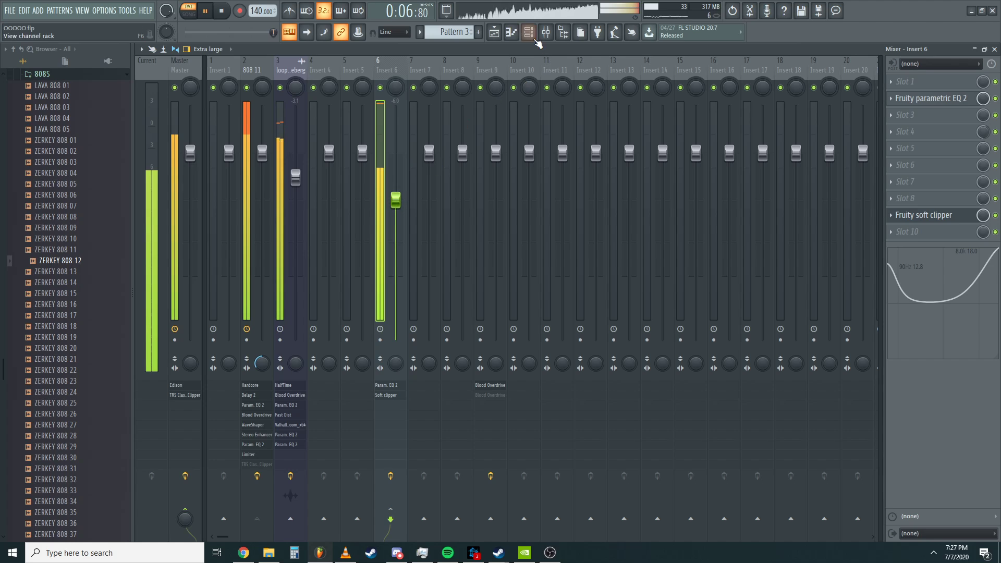
- Browse the FX and SCREAMS sample folders of ZERKEY KIT V2 for a scream sound
click(535, 39)
click(119, 77)
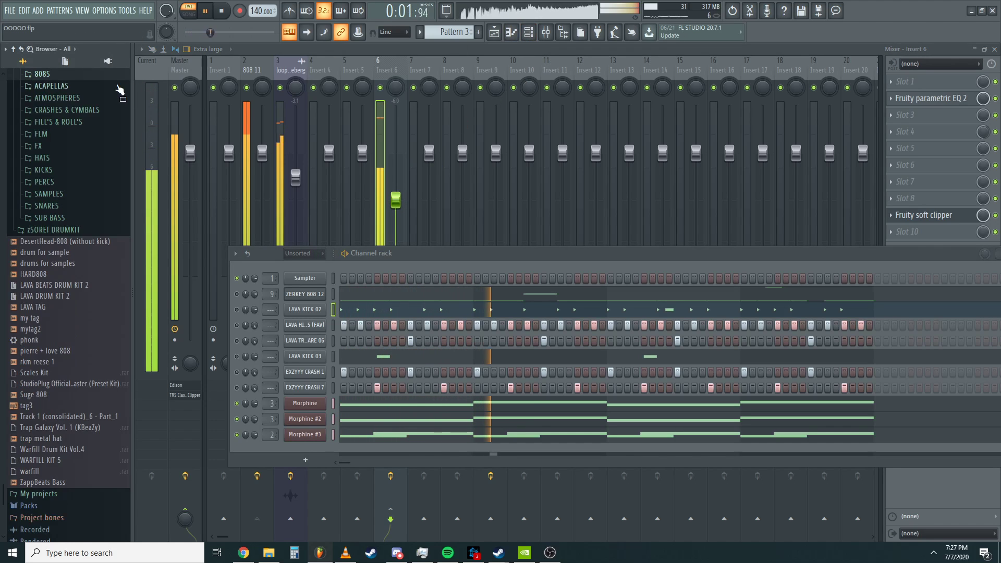
click(86, 145)
click(68, 169)
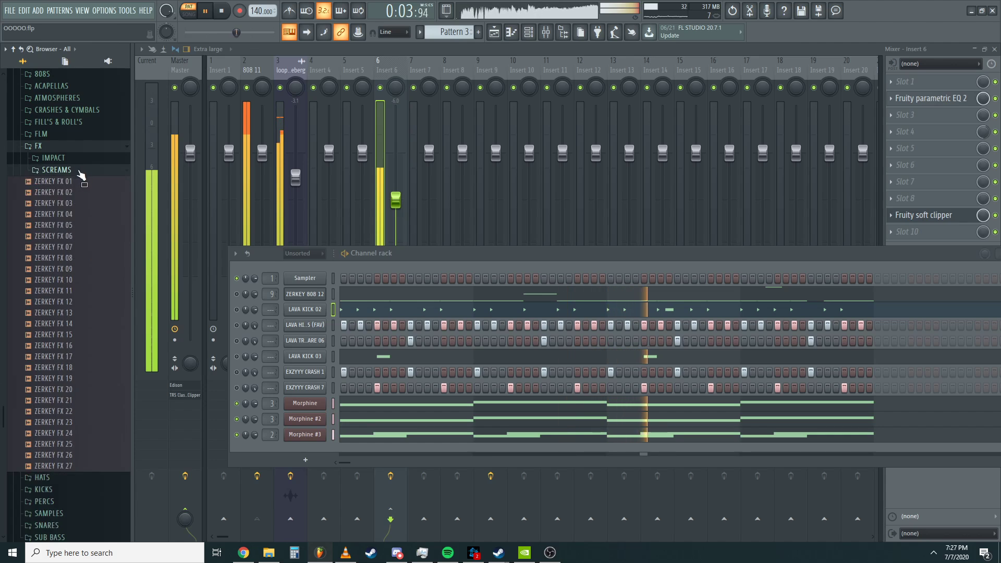
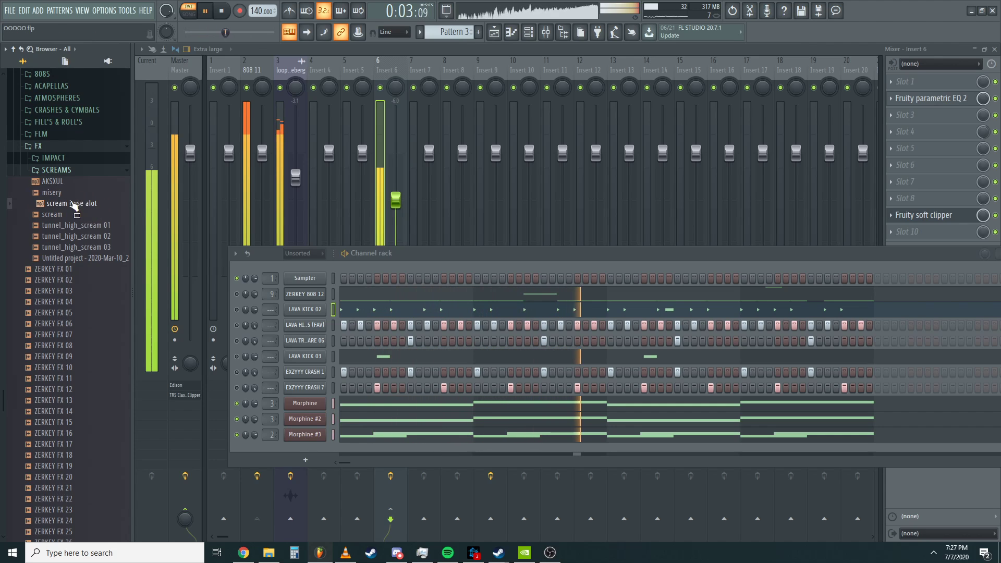
- Collapse the 808 folders of LAVA DRUM KIT 2 and open its FX samples for auditioning
scroll(71, 345, up, 9)
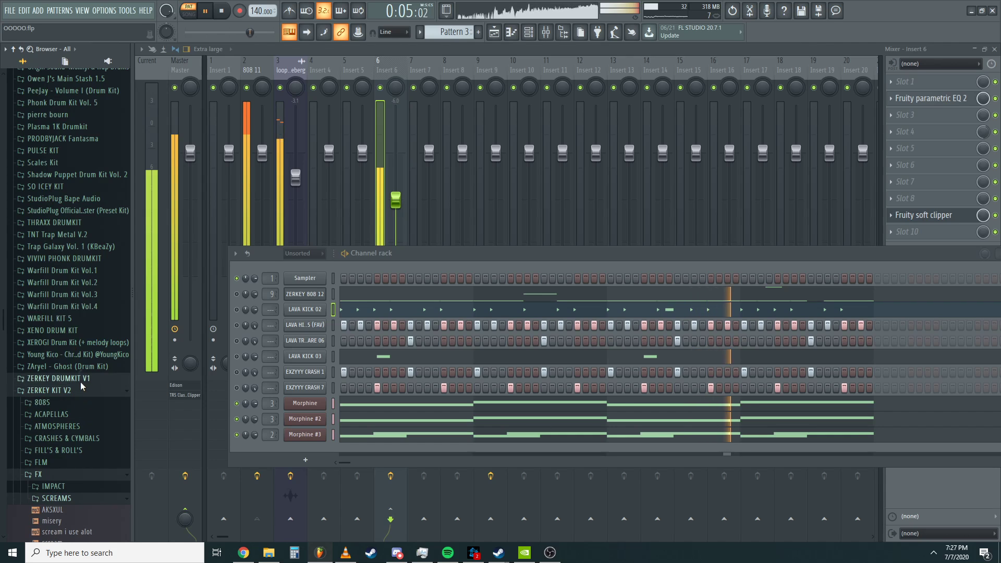
scroll(73, 365, up, 6)
click(69, 120)
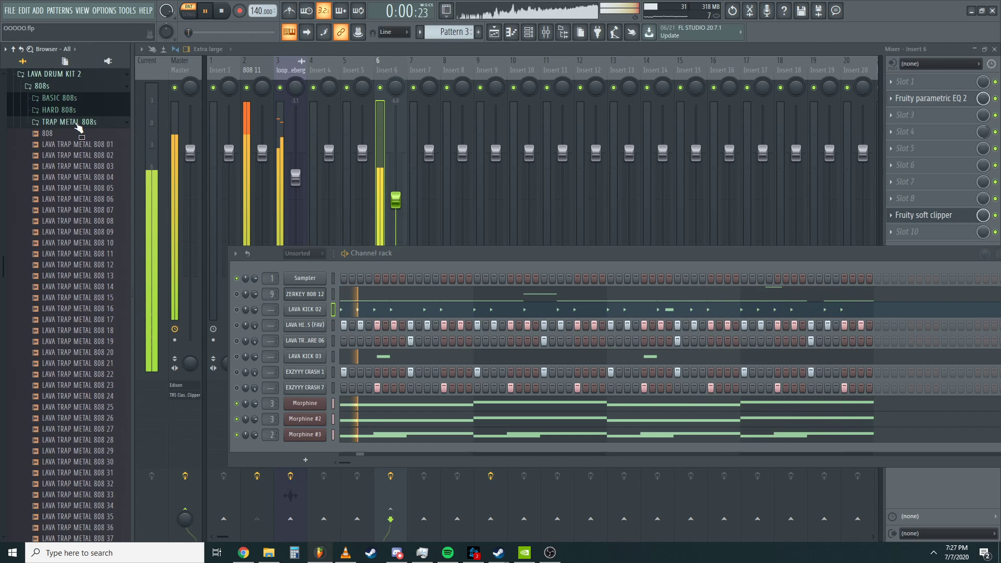
click(77, 123)
click(55, 207)
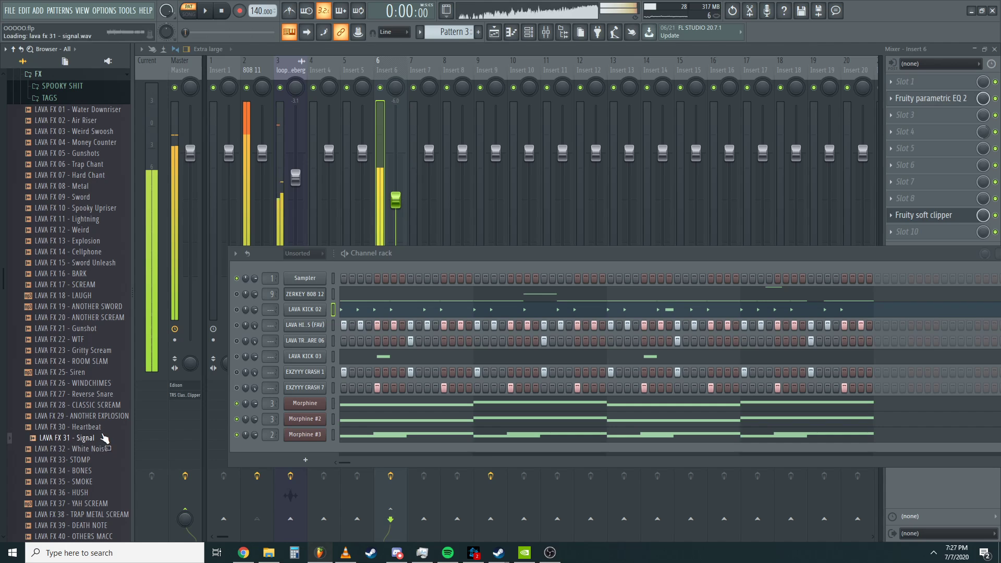
- Clear the windows covering the playlist, switch playback to song mode and unmute track 4
click(995, 50)
click(995, 51)
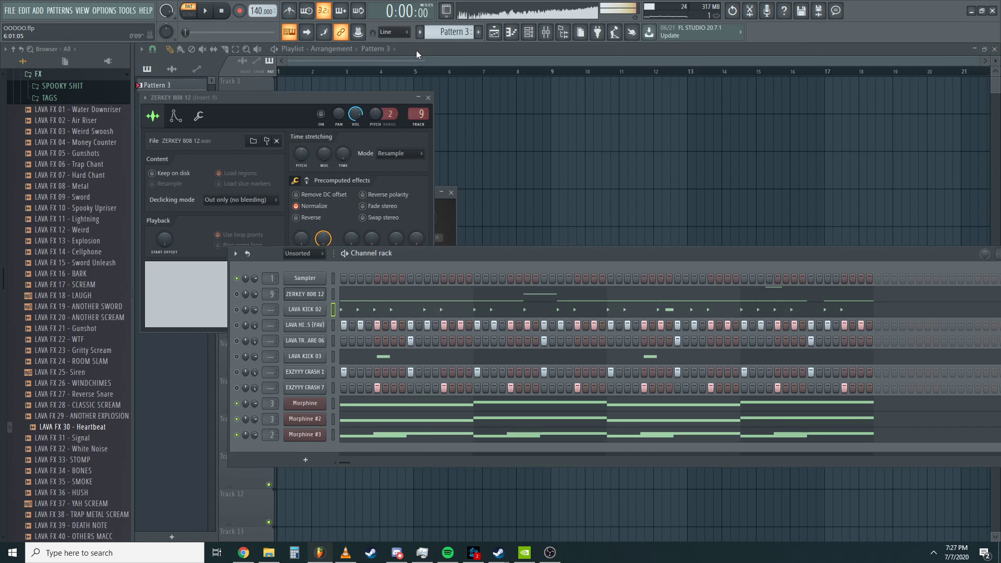
click(459, 48)
key(l)
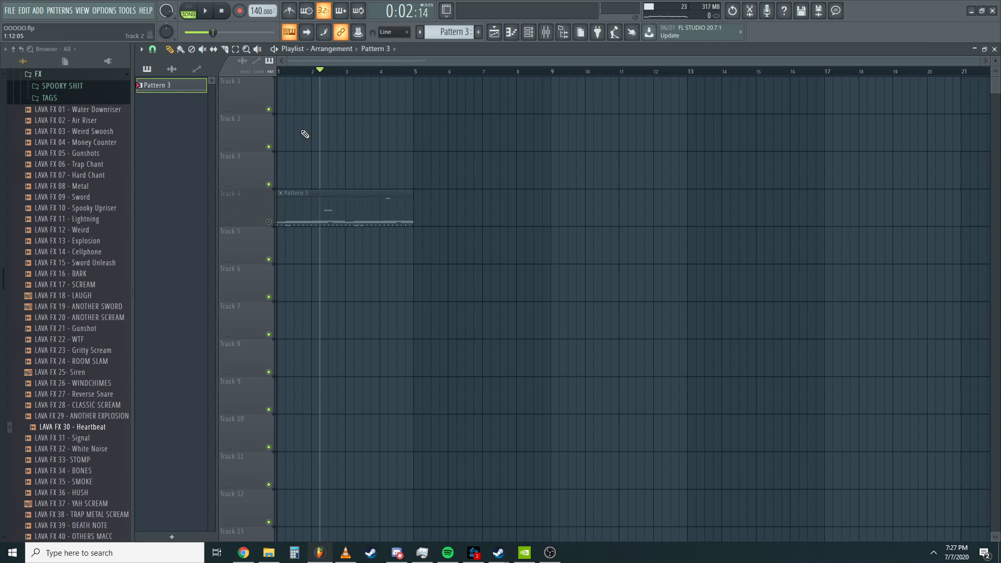
key(4)
- Place LAVA FX 45 - NOISE SCREAM at bar 1 of playlist track 2
scroll(79, 365, down, 3)
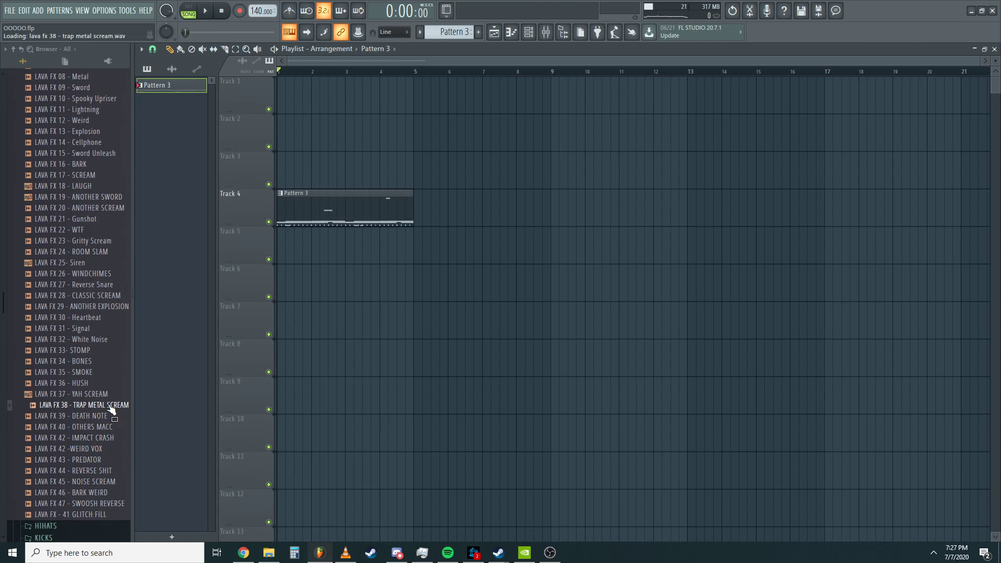
drag(93, 485, 309, 131)
key(space)
- Normalize the NOISE SCREAM sample and assign it to a free mixer track
double_click(309, 128)
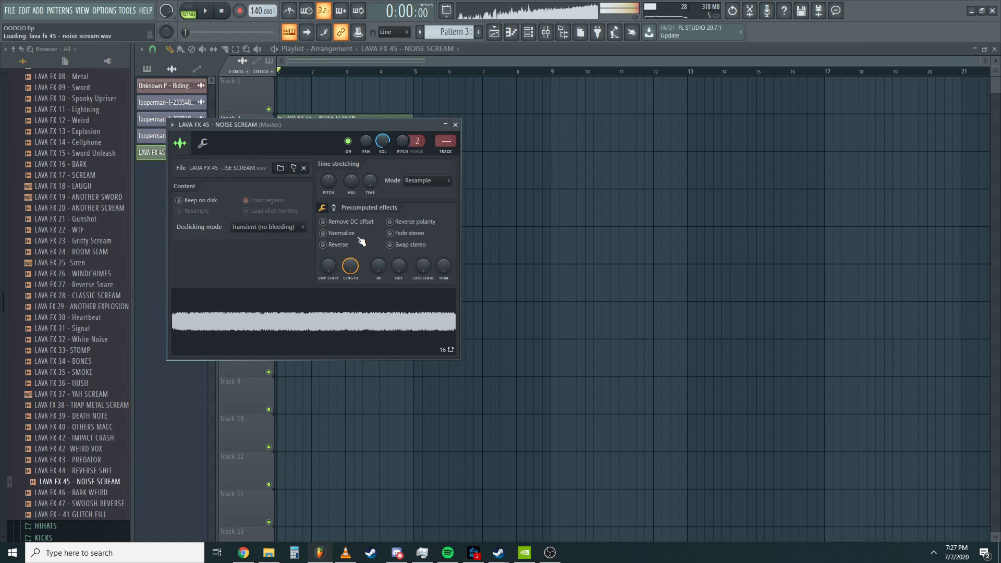
click(338, 233)
click(445, 154)
- Add Fruity parametric EQ 2 in slot 3 with the 20Hz + 18kHz cut preset and raise the low cut toward the low mids
click(914, 117)
mouse_move(911, 128)
click(749, 78)
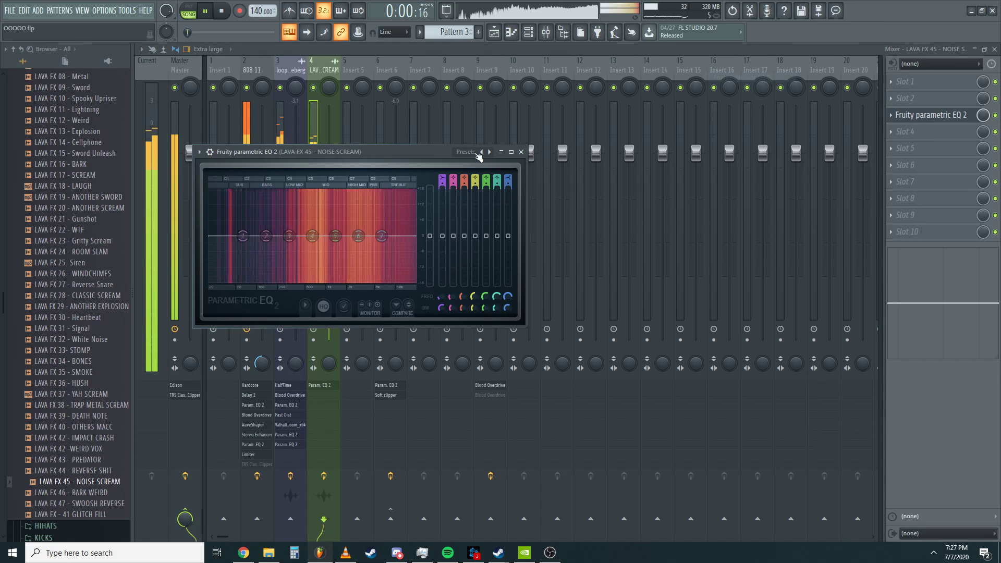
drag(212, 236, 281, 237)
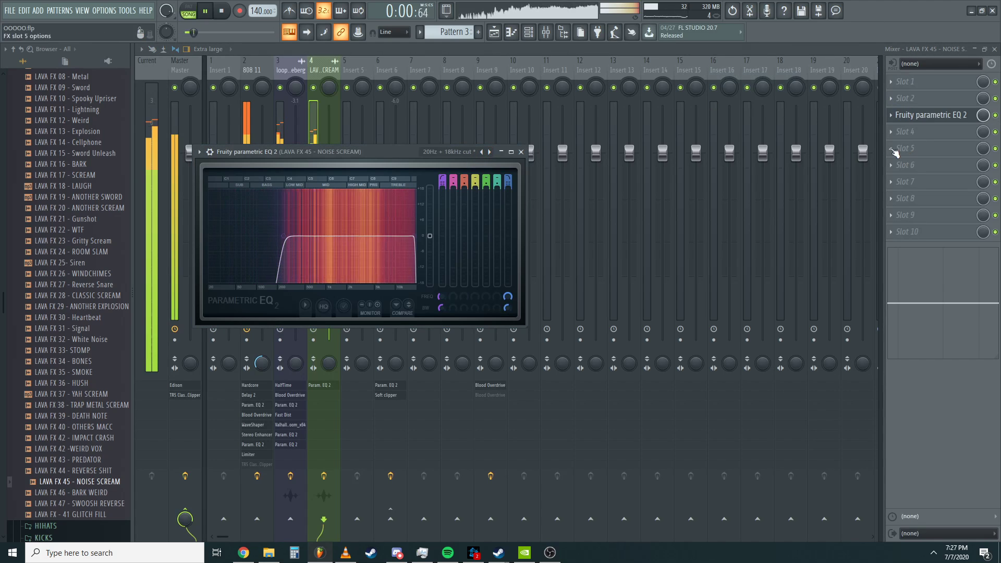
- Add FuzzPlus3 in slot 2 of the noise scream's mixer track and close the windows covering the playlist
click(905, 98)
click(770, 227)
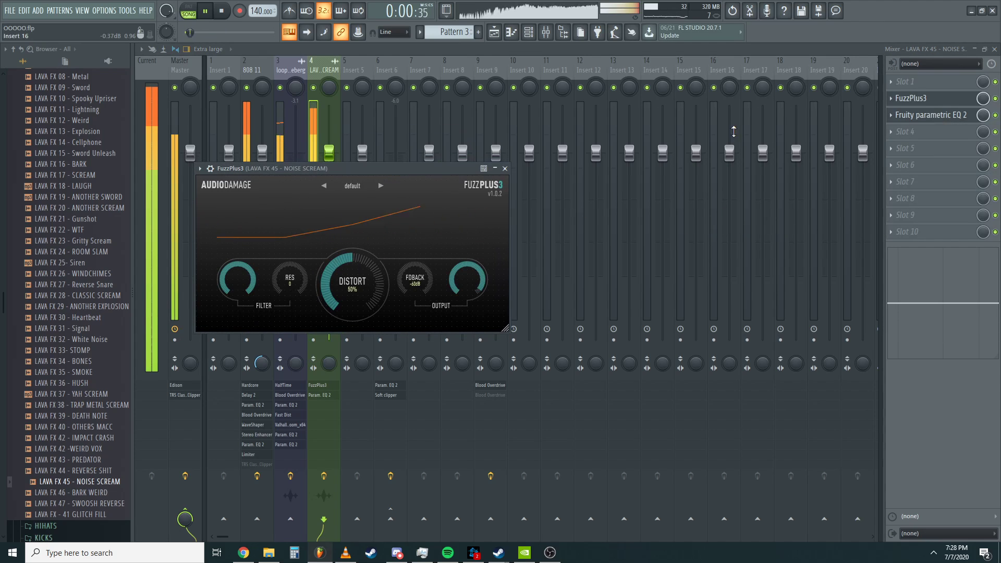
click(994, 51)
key(F6)
key(space)
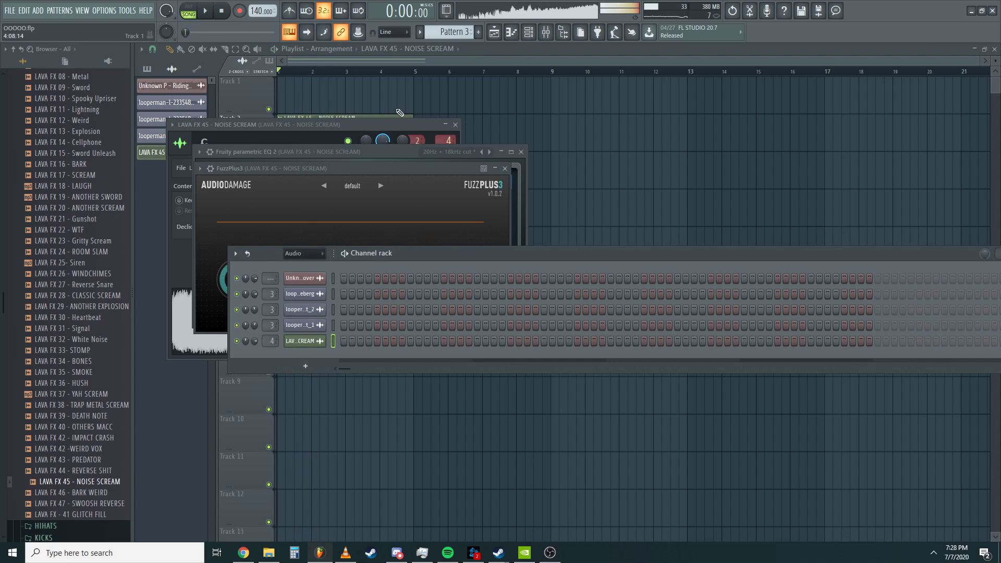
key(F12)
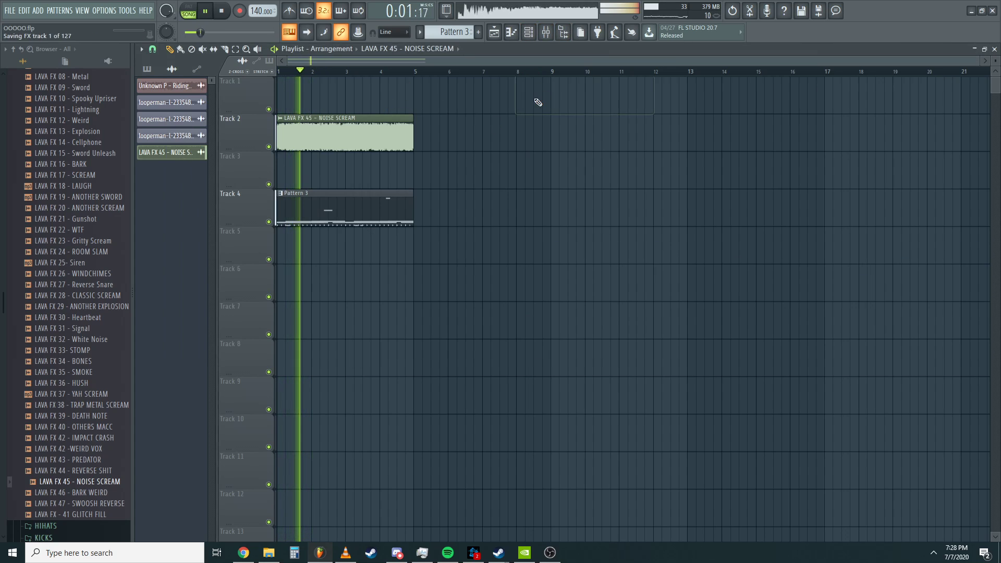
- Save the project and delete the NOISE SCREAM clip from playlist track 2
ctrl+scroll(288, 143, up, 3)
ctrl+scroll(289, 143, down, 1)
key(ctrl+s)
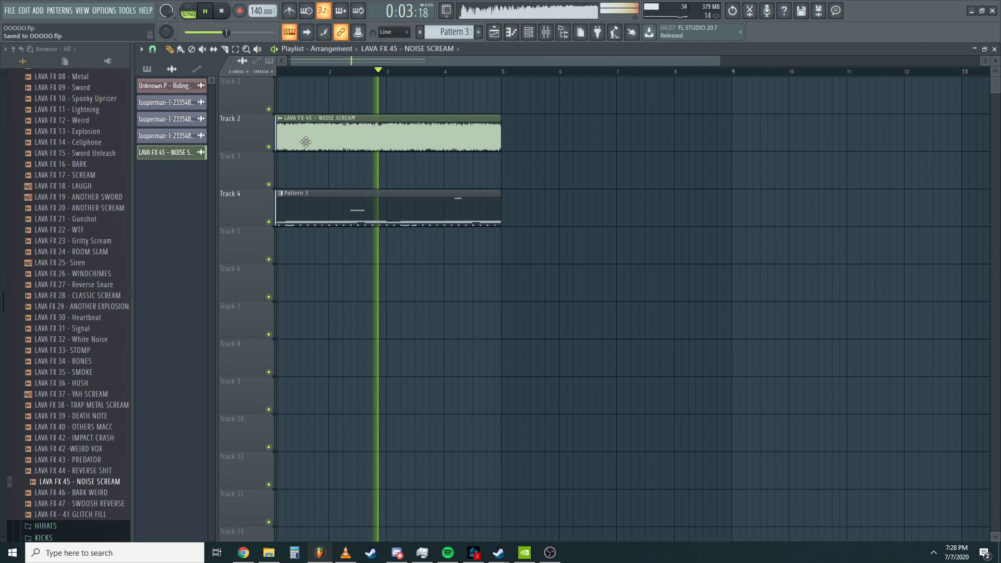
right_click(445, 128)
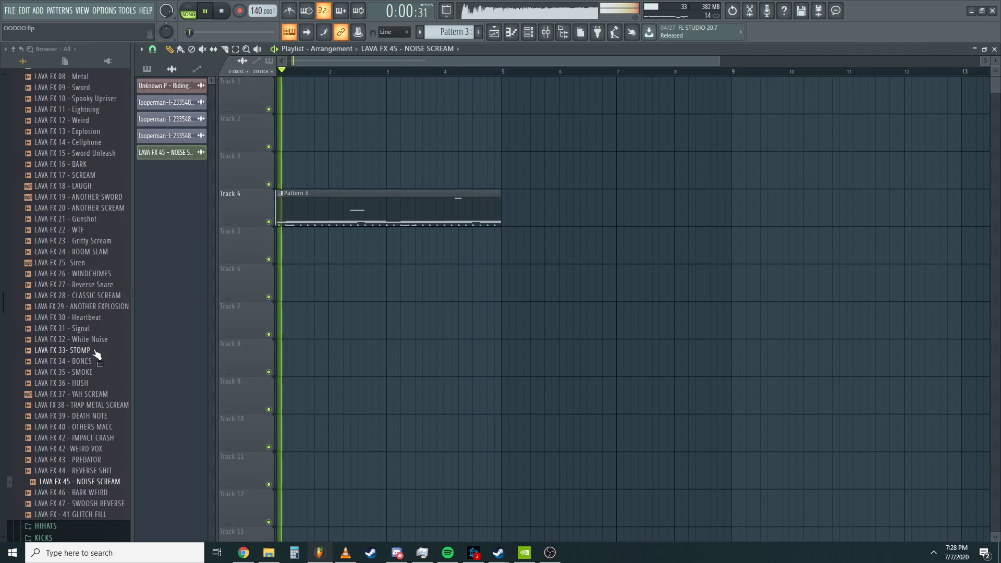
- Place LAVA FX 37 - YAH SCREAM on playlist track 6 and normalize the sample
drag(95, 397, 335, 284)
double_click(335, 284)
click(363, 246)
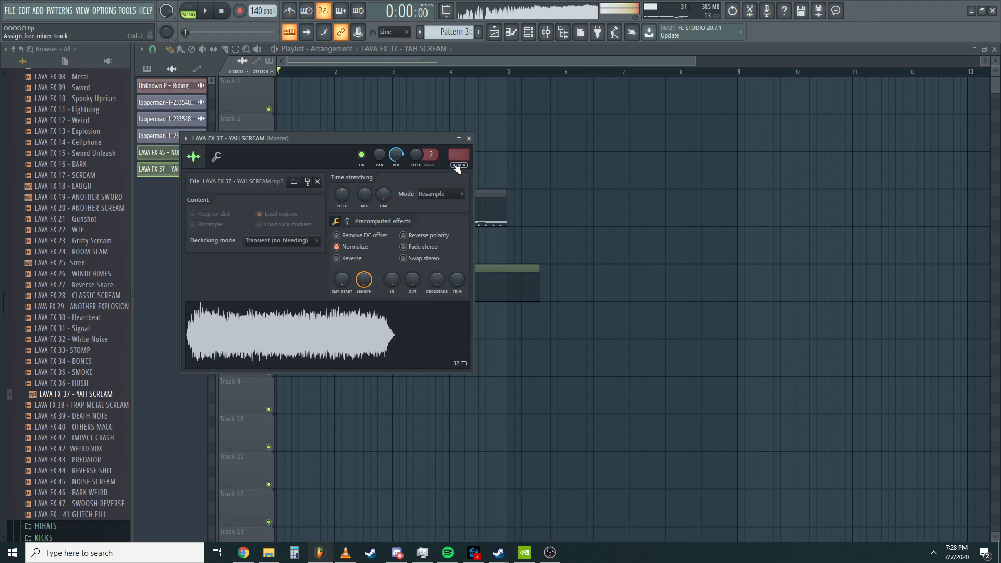
- Route the YAH SCREAM sample to mixer track 4, the one holding the noise scream's effects
click(457, 164)
key(q)
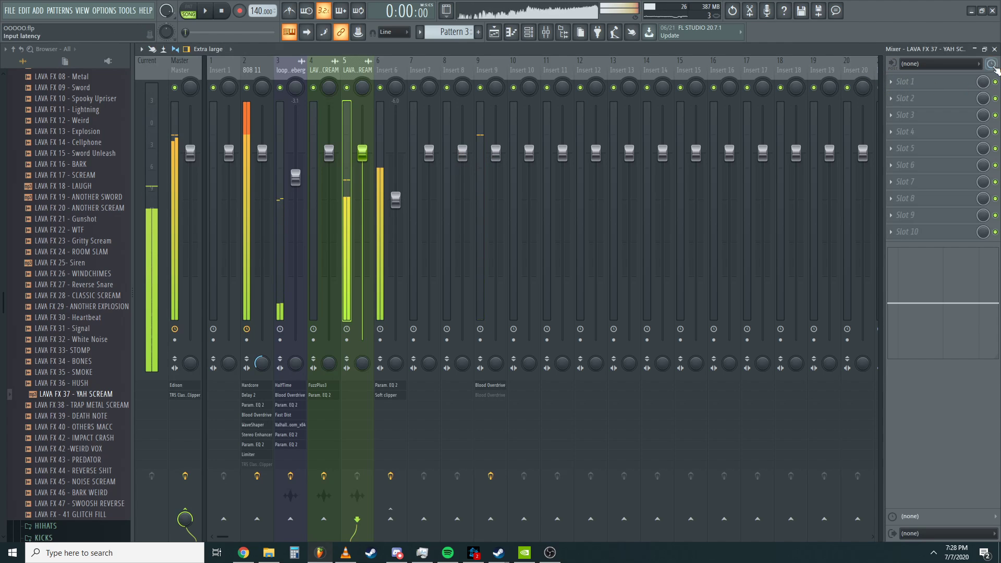
click(995, 50)
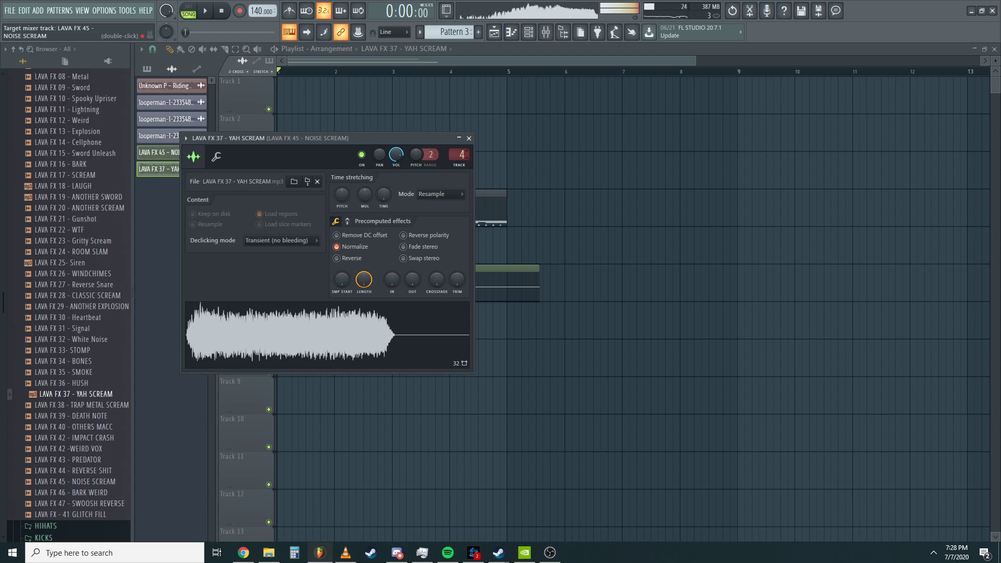
- Slice the silent tail off the YAH SCREAM clip on track 6 and delete the cut-off piece
click(470, 139)
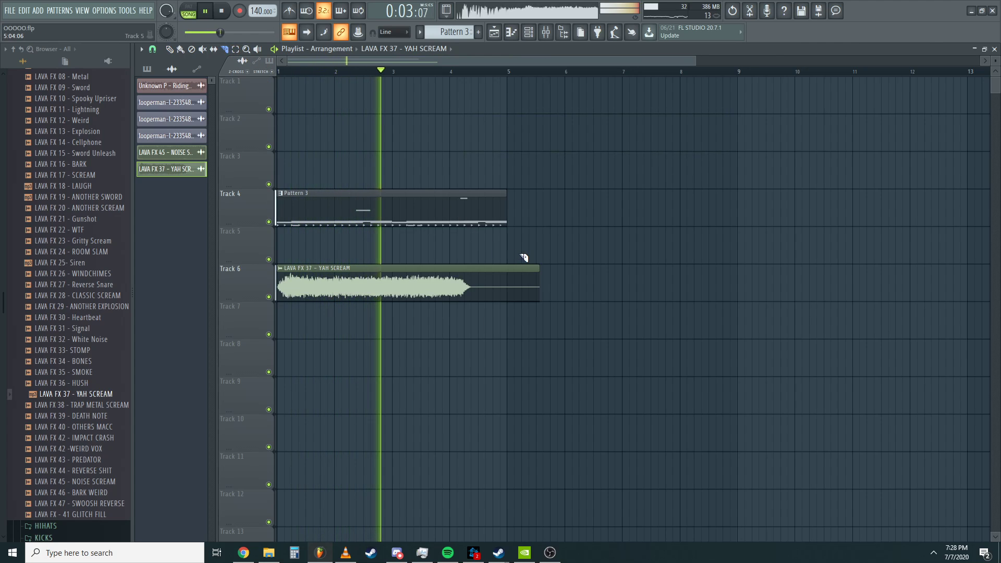
scroll(480, 281, down, 1)
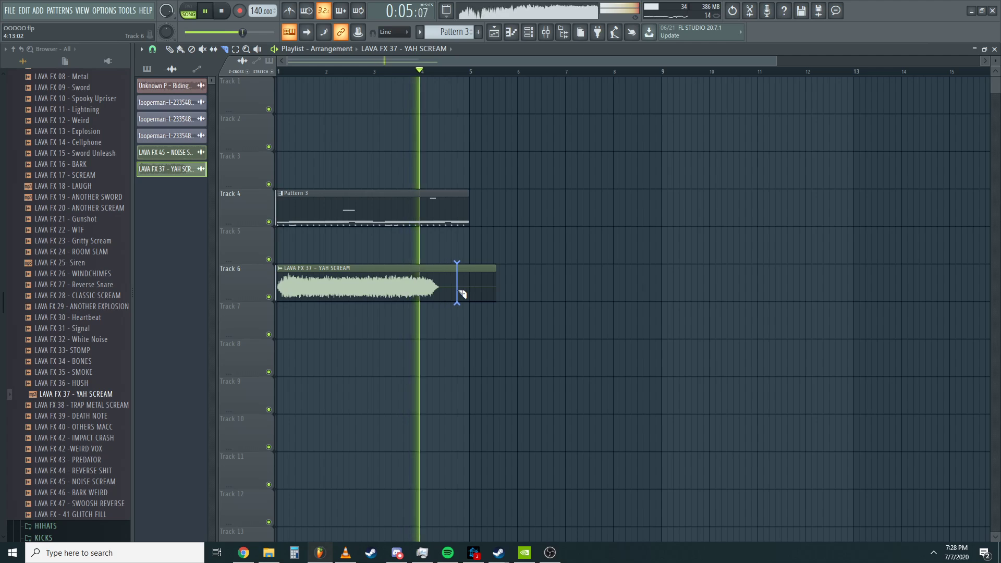
click(463, 295)
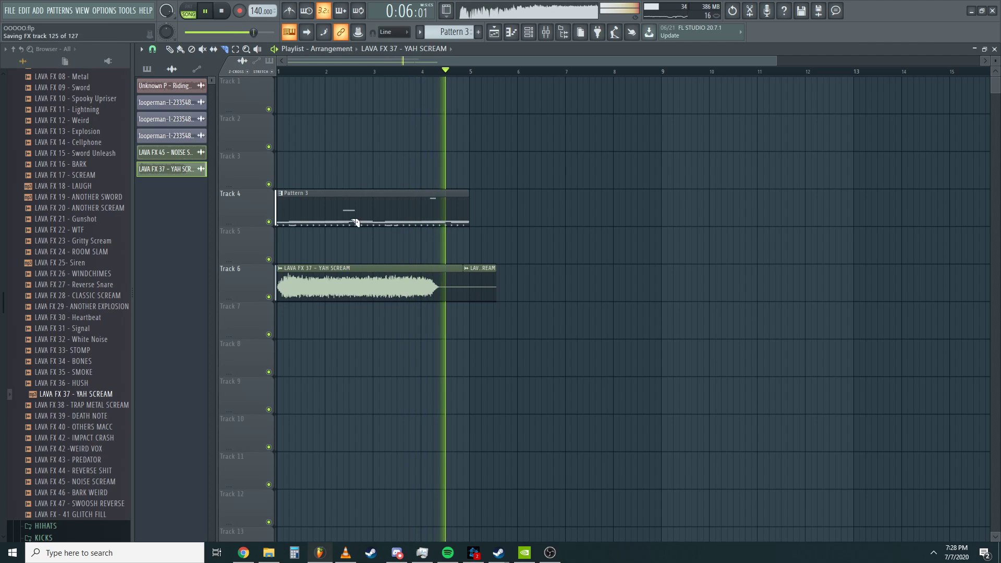
right_click(494, 296)
key(space)
- Duplicate the Pattern 3 and YAH SCREAM clips together eight times along the playlist, filling it up to bar 37
key(ctrl+a)
key(ctrl+b)
key(ctrl+b)
key(ctrl+b)
key(ctrl+b)
key(ctrl+b)
key(ctrl+b)
key(ctrl+b)
key(ctrl+b)
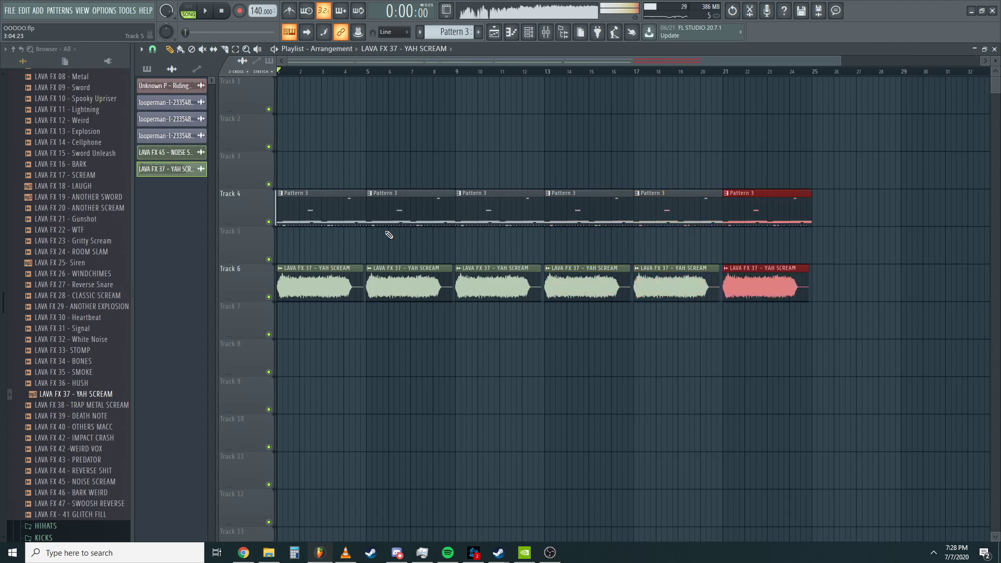
- Clear the Pattern 3 and YAH SCREAM clips from bars 1 to 9 of the playlist
right_click(374, 221)
right_click(325, 215)
- Place a Pattern 3 clip at bar 1 of track 4 and make it unique
click(415, 198)
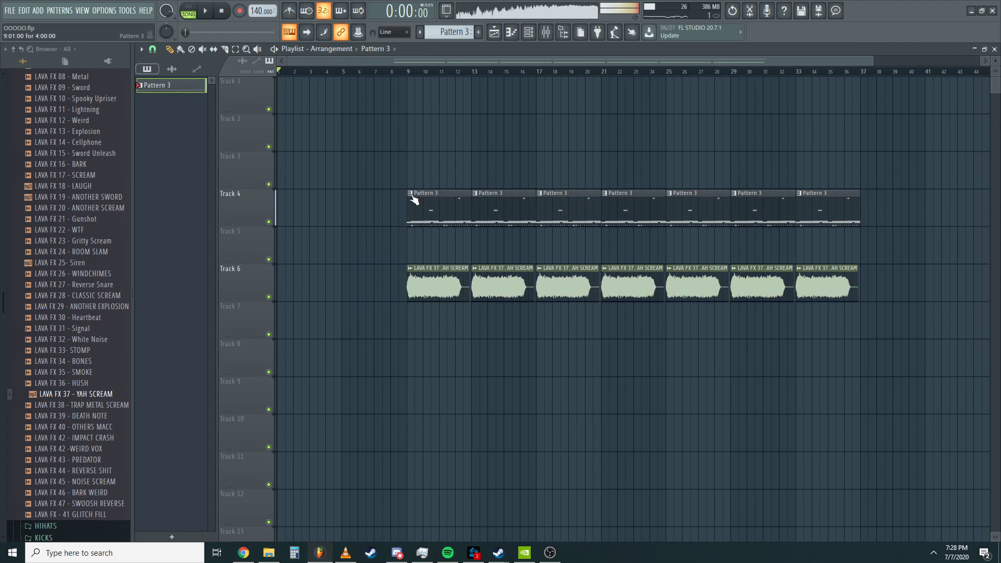
click(410, 194)
click(421, 189)
drag(422, 189, 293, 189)
right_click(282, 198)
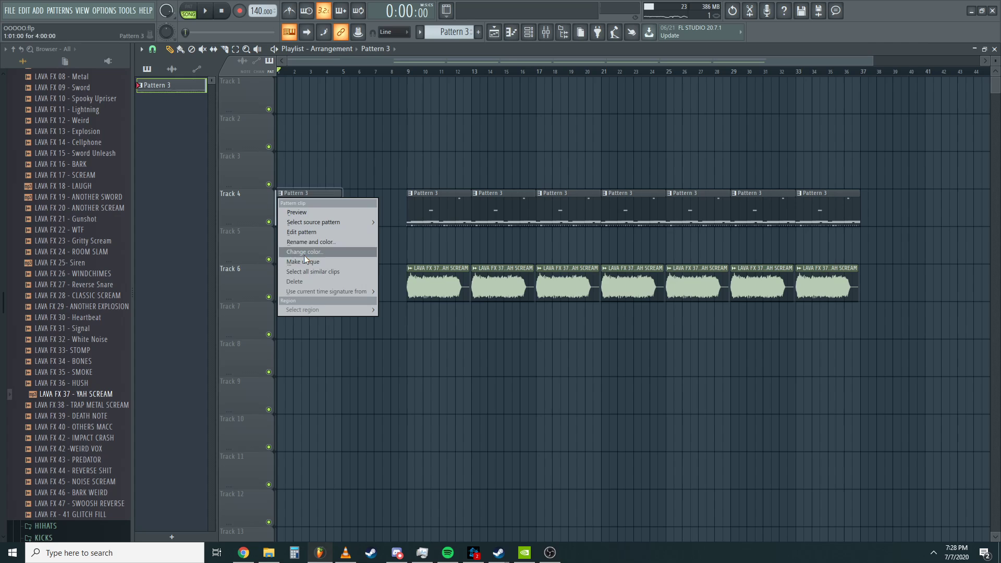
click(324, 262)
- Cut the ZERKEY 808 12, LAVA KICK 02 and LAVA HIHAT 05 (FAV) notes from Pattern 4
click(537, 35)
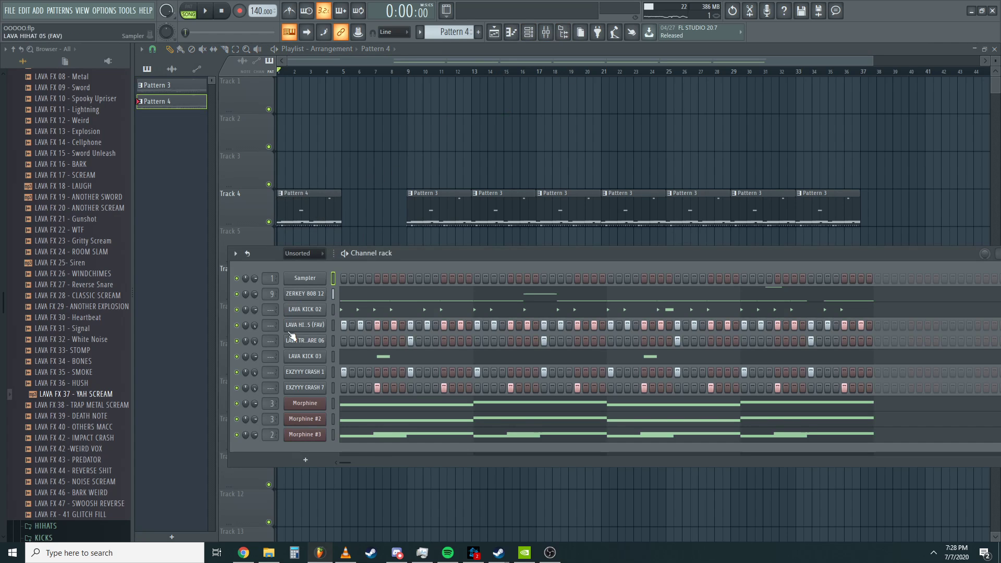
right_click(317, 295)
click(440, 294)
right_click(317, 311)
click(440, 310)
right_click(306, 326)
click(440, 325)
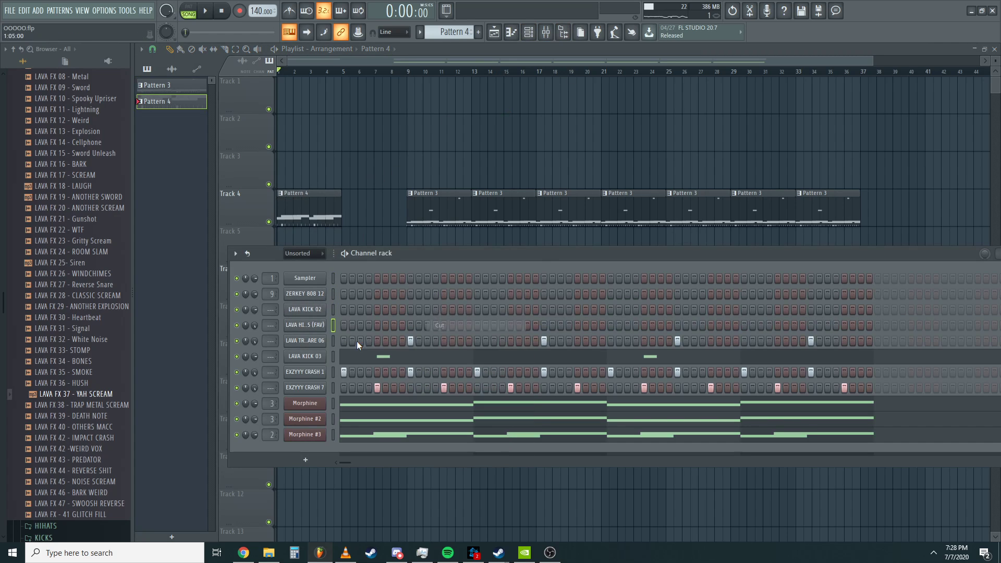
- Cut the LAVA snare 06, LAVA KICK 03, EXZYYY CRASH 1 and EXZYYY CRASH 7 notes from Pattern 4
right_click(318, 341)
click(441, 341)
right_click(318, 356)
click(440, 356)
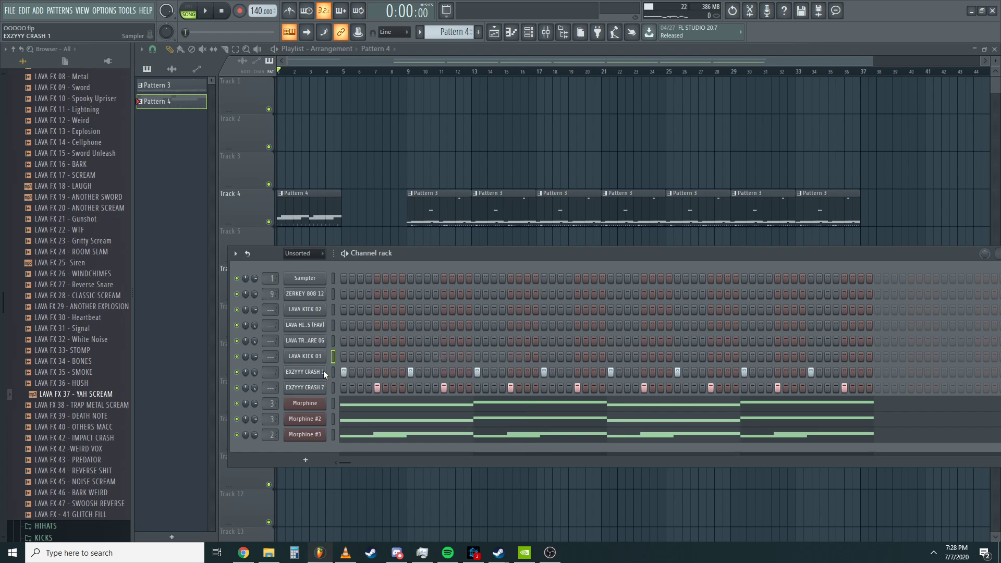
right_click(317, 372)
click(441, 373)
right_click(305, 389)
click(441, 388)
click(437, 218)
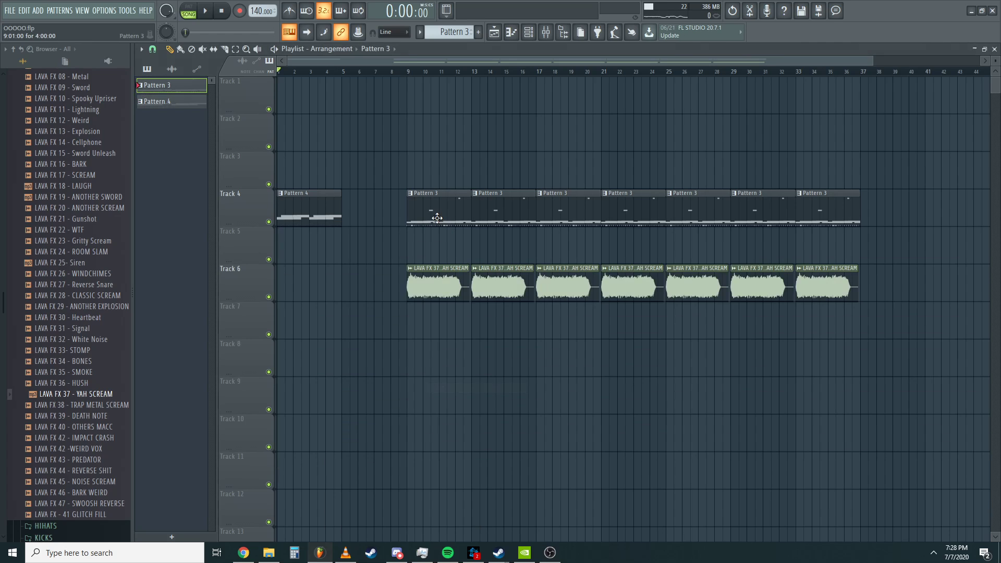
- Delete the Pattern 3 and YAH SCREAM clips between bars 9 and 21
right_click(421, 202)
right_click(425, 282)
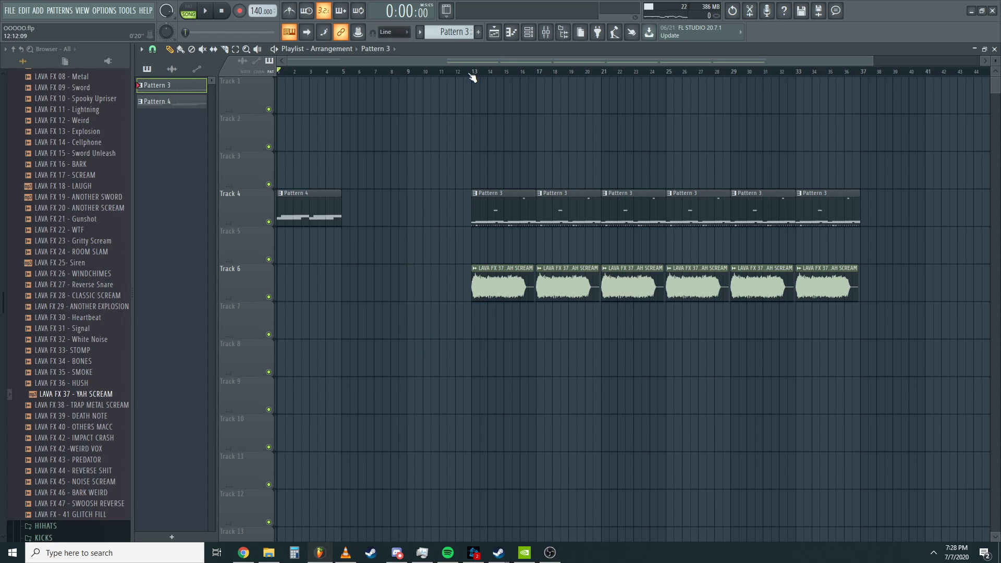
right_click(501, 209)
right_click(503, 281)
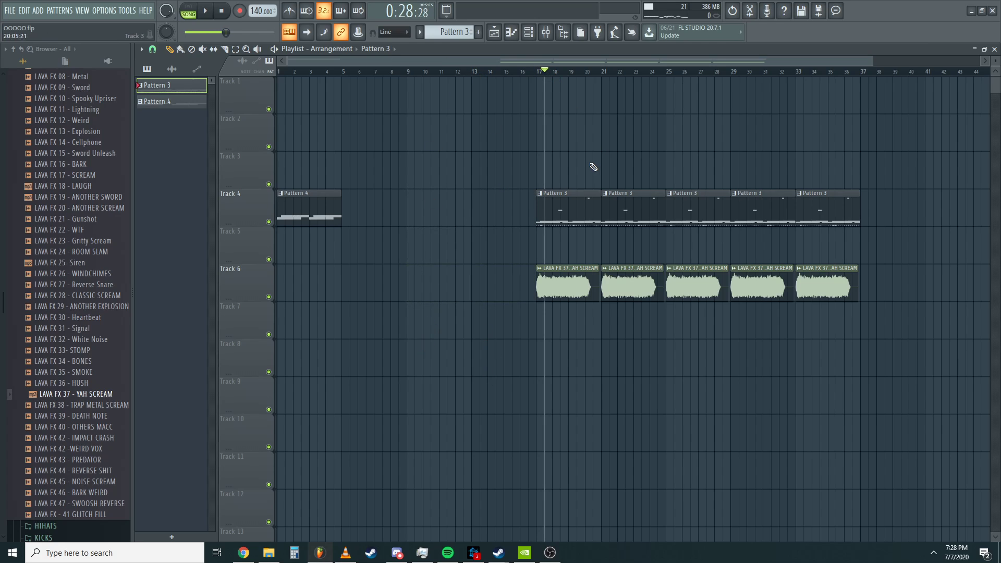
right_click(572, 207)
right_click(568, 281)
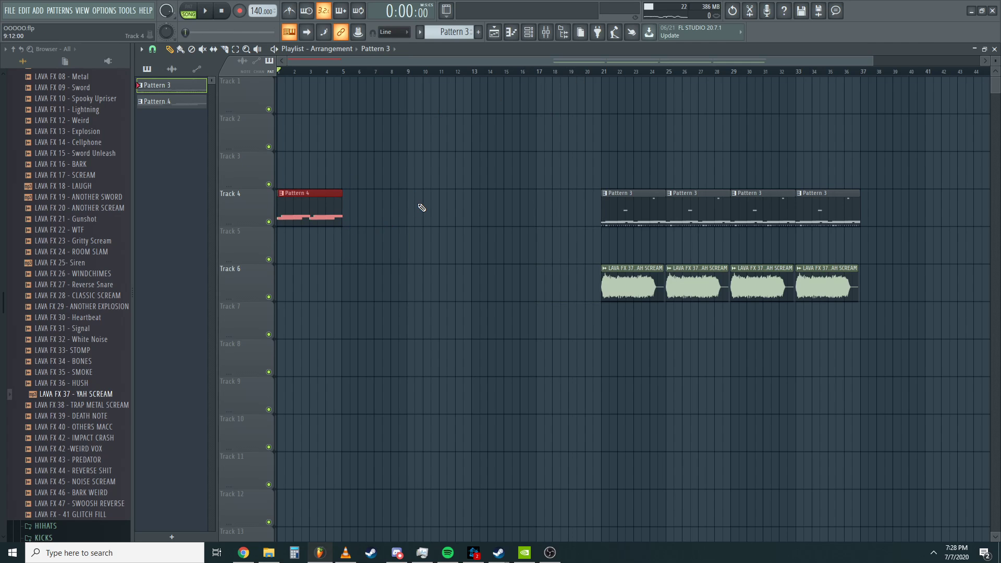
- Duplicate the Pattern 4 clip along track 4 up to bar 21
key(ctrl+b)
key(ctrl+b)
key(ctrl+b)
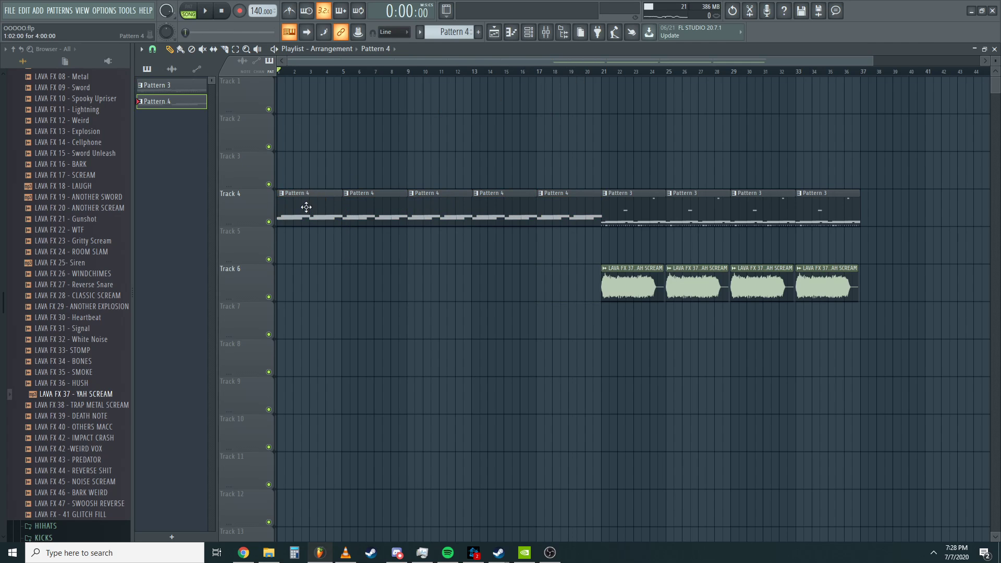
- Delete the Pattern 4 copies between bars 5 and 21 on track 4
scroll(306, 207, up, 5)
scroll(554, 224, down, 5)
right_click(615, 208)
right_click(547, 211)
right_click(472, 215)
right_click(417, 220)
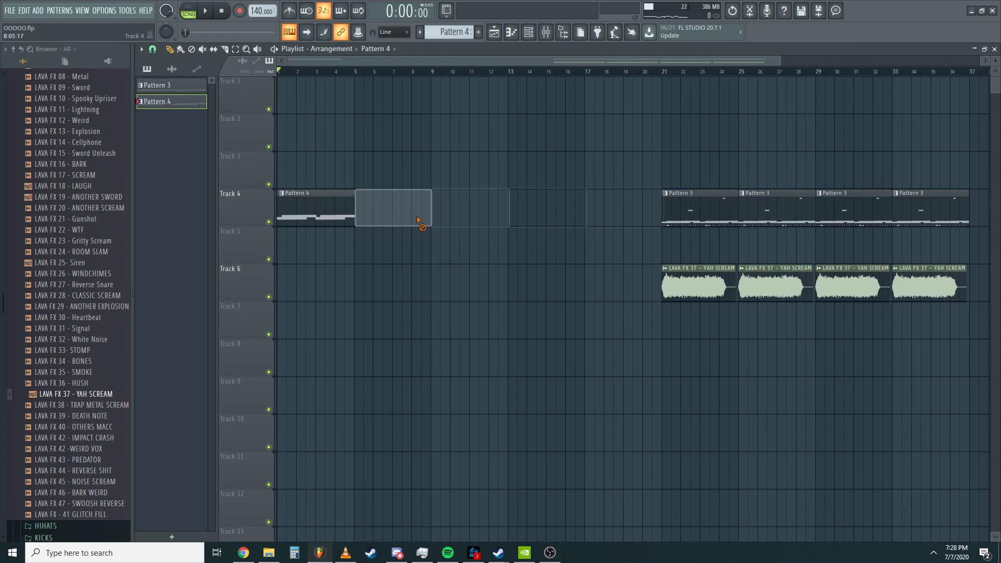
- Play the Pattern 4 intro, check its channels and duplicate the clip twice along track 4 up to bar 13
scroll(678, 230, up, 5)
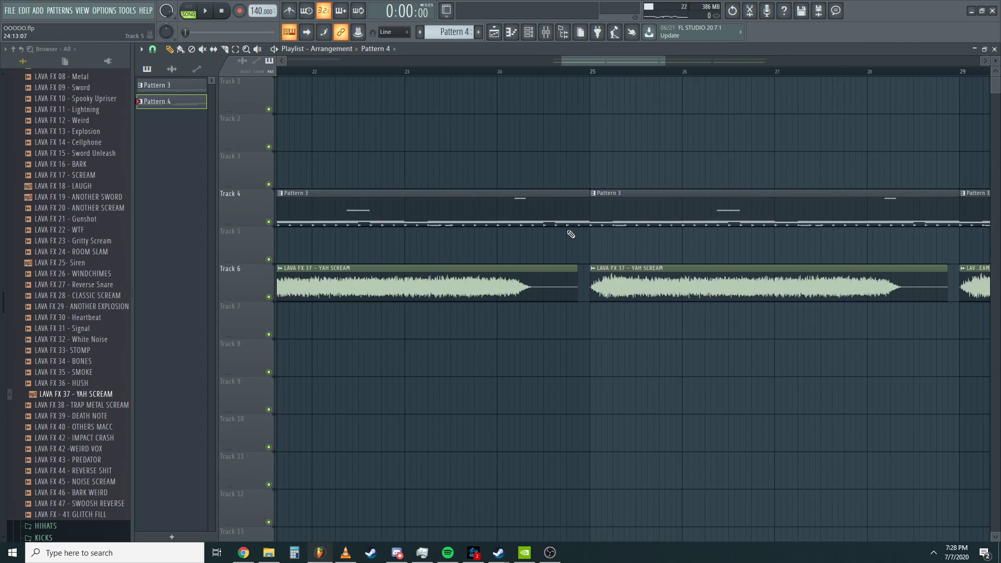
scroll(571, 235, down, 5)
scroll(262, 216, up, 5)
key(space)
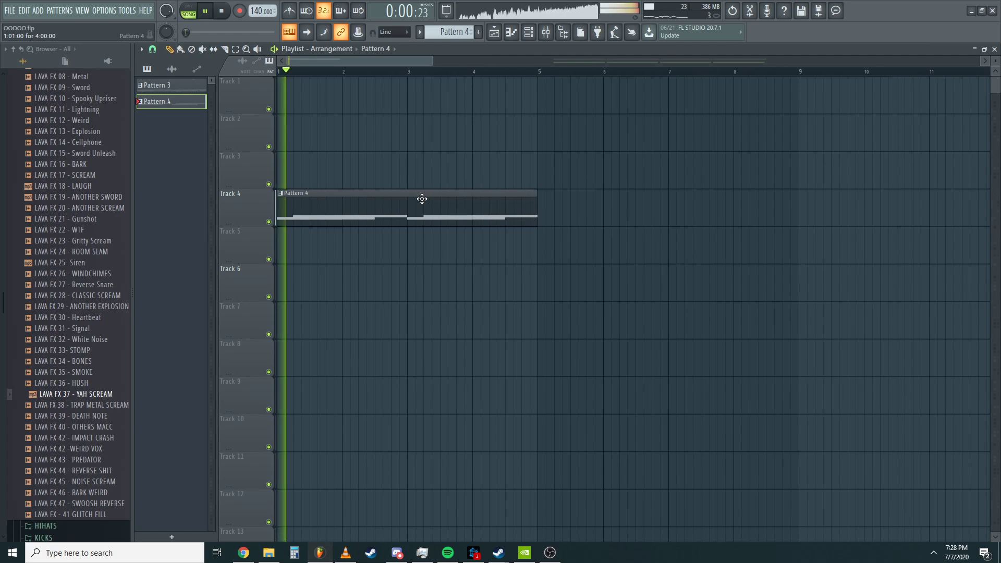
key(F6)
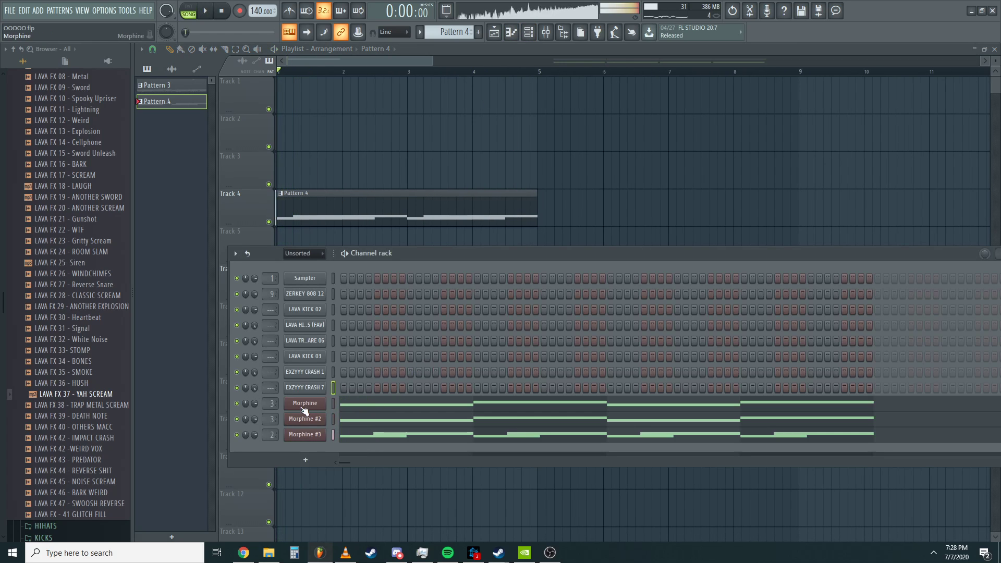
key(F6)
key(ctrl+b)
scroll(412, 214, down, 3)
key(ctrl+b)
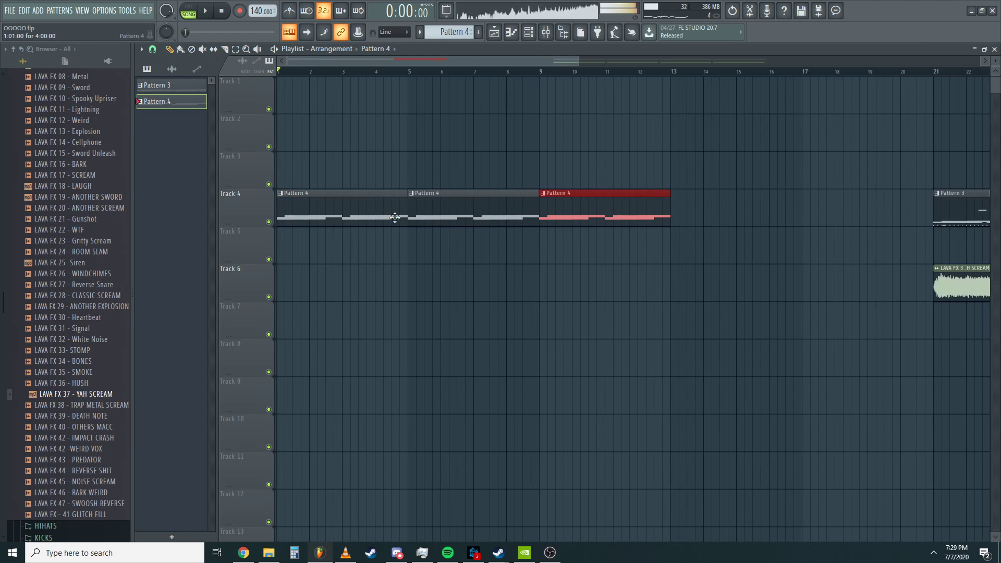
- Make the first Pattern 4 clip on track 4 unique
click(281, 193)
click(303, 261)
- Cut the Morphine #3 and Morphine #2 notes from Pattern 4
click(529, 32)
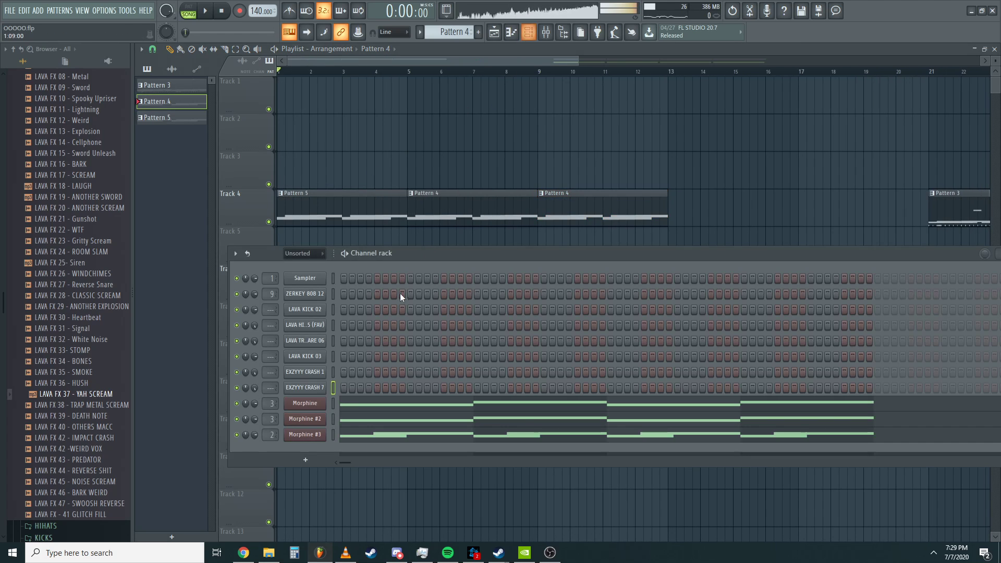
right_click(316, 434)
click(449, 396)
right_click(313, 419)
click(449, 395)
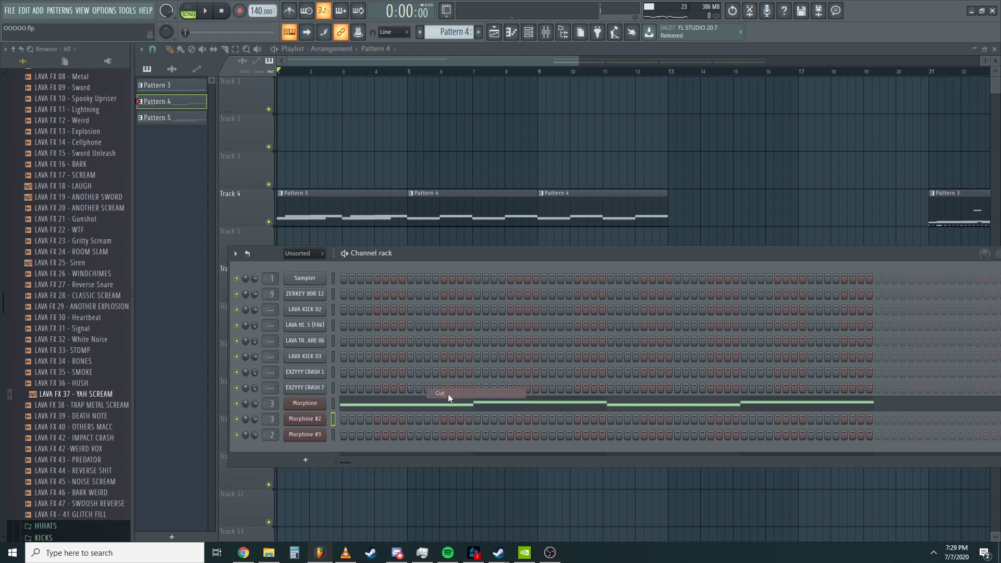
- Play the intro and compare the three clips at the start of track 4
key(space)
key(F6)
key(space)
key(space)
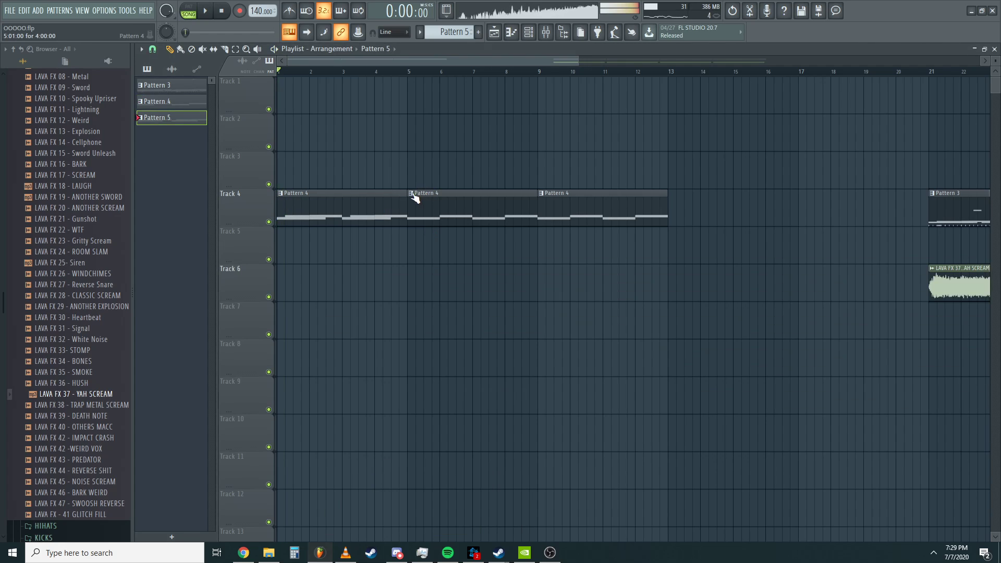
click(412, 193)
click(372, 207)
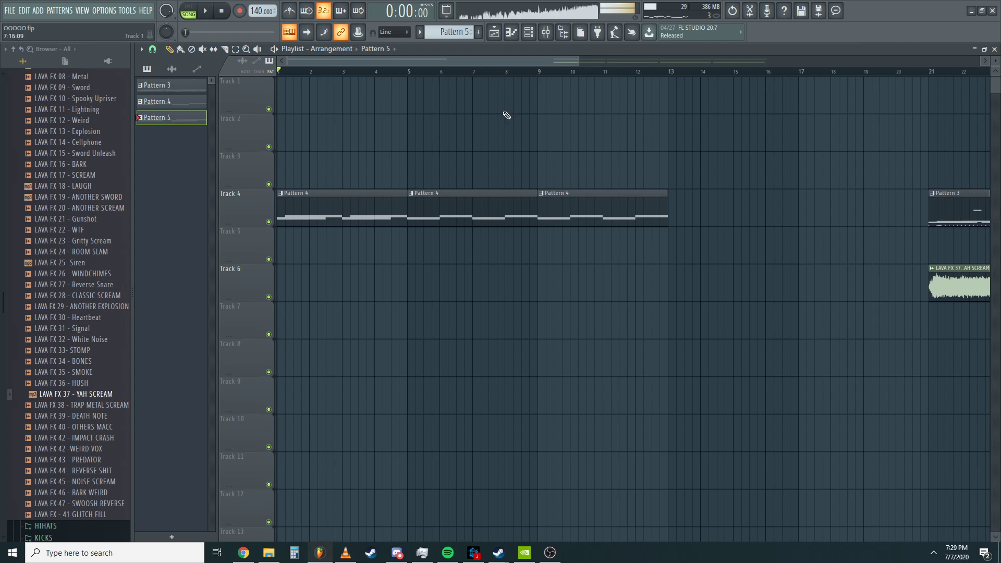
click(532, 33)
click(533, 34)
scroll(372, 215, down, 3)
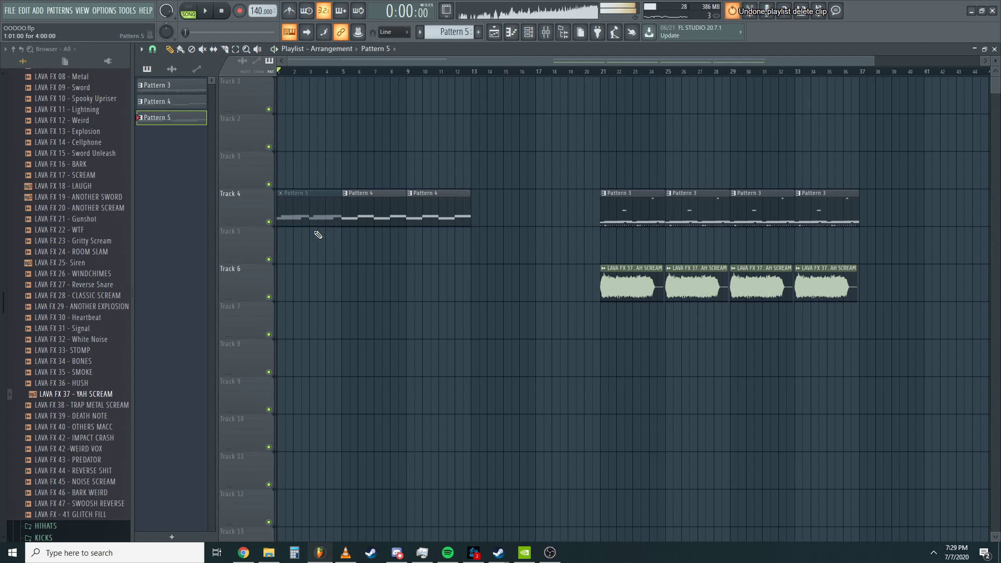
- Check which Morphine channels hold notes in Pattern 5 and Pattern 4, playing the intro for comparison
key(space)
click(533, 36)
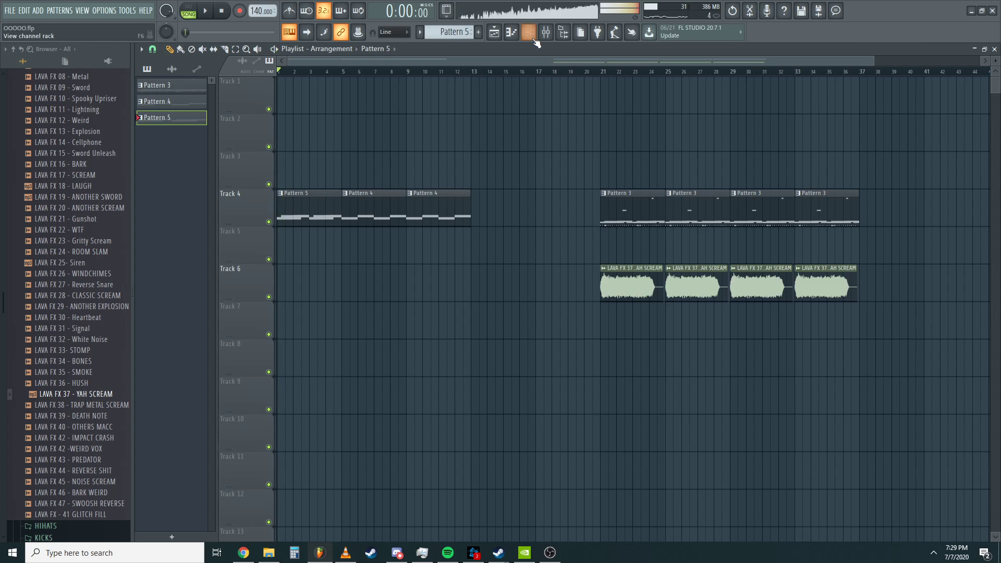
right_click(323, 419)
click(372, 215)
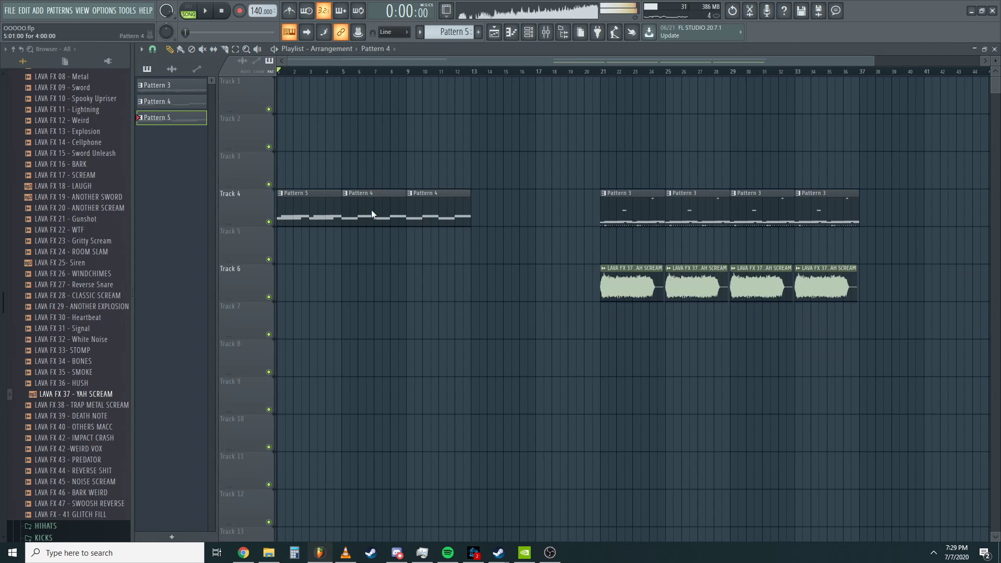
click(529, 33)
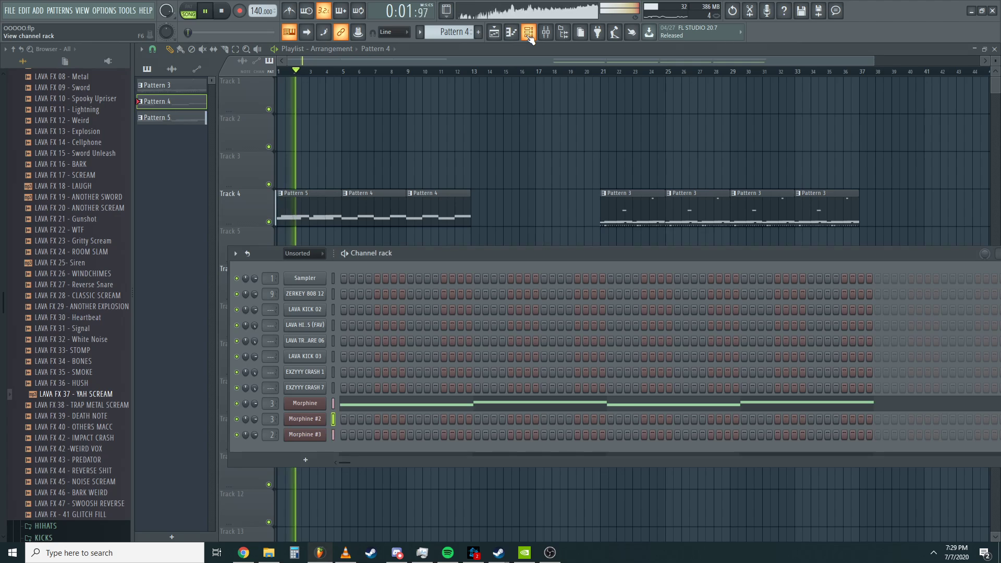
click(421, 210)
key(space)
key(space)
- Delete the two Pattern 4 clips and duplicate the Pattern 5 clip twice along track 4 up to bar 13
right_click(448, 208)
right_click(365, 211)
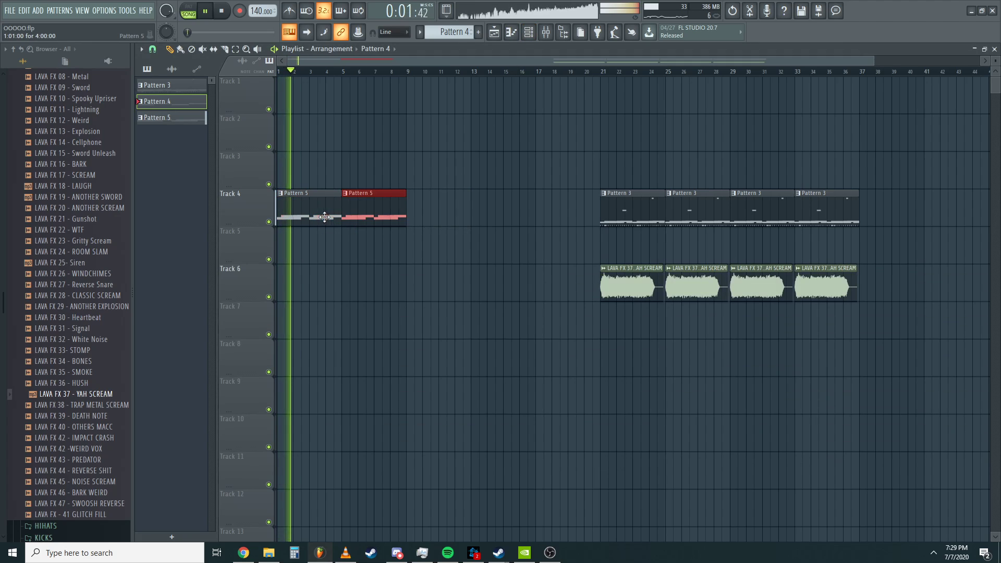
click(281, 194)
click(347, 149)
right_click(348, 148)
drag(346, 197, 332, 224)
key(ctrl+b)
key(ctrl+b)
- Make the first Pattern 5 clip on track 4 unique
click(281, 194)
click(301, 263)
click(302, 251)
key(space)
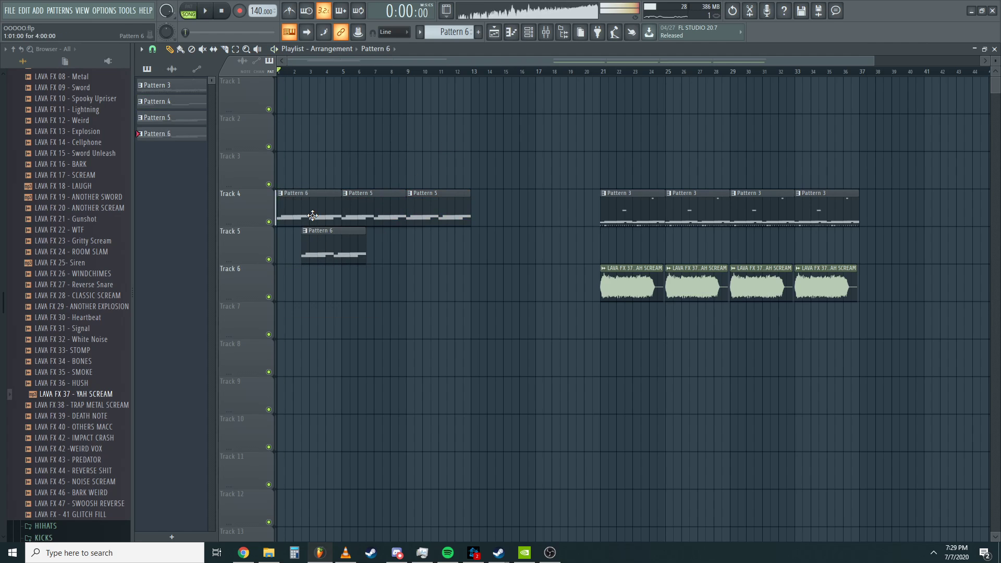
- Cut the Morphine #2 and Morphine #3 notes from the first intro clip's pattern and play it back
key(F6)
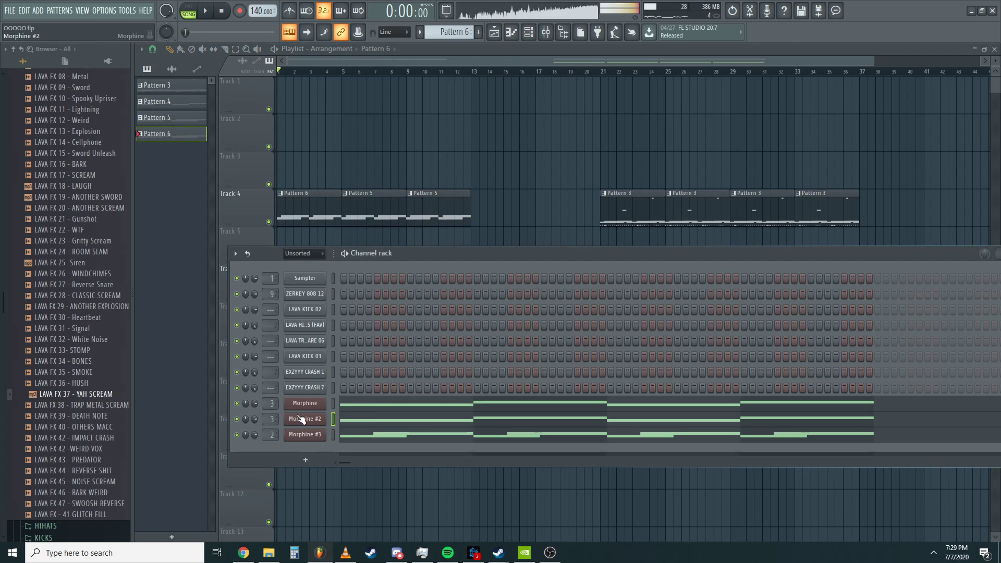
right_click(306, 436)
click(440, 393)
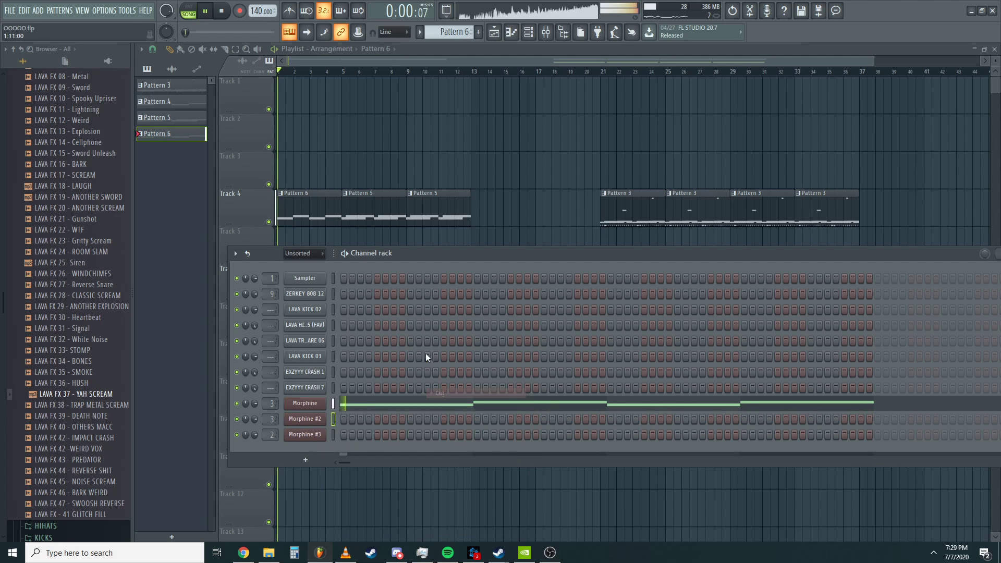
key(space)
key(space)
key(space)
key(space)
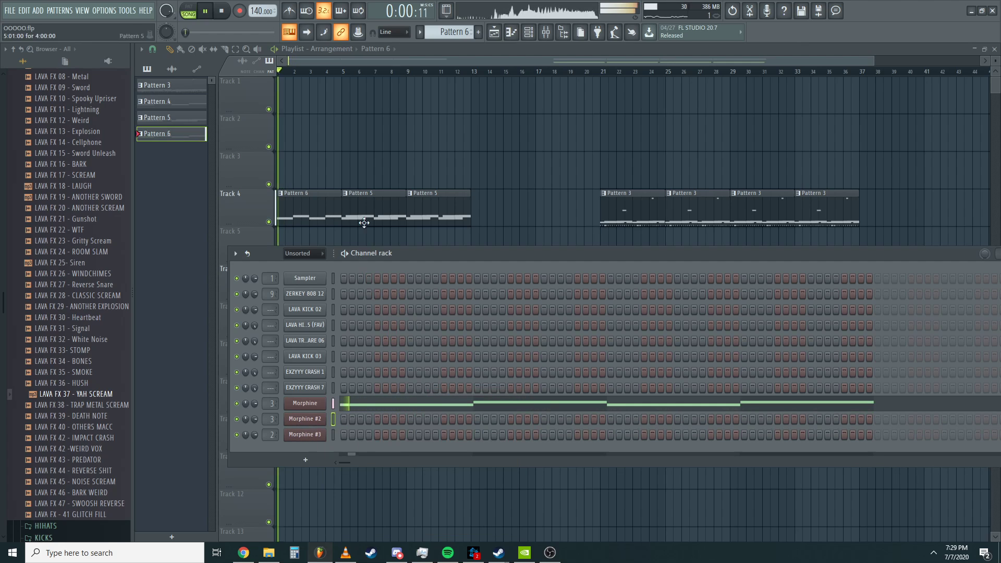
- Make the Pattern 5 clip at bar 5 of track 4 unique and cut its Morphine #3 notes
click(362, 221)
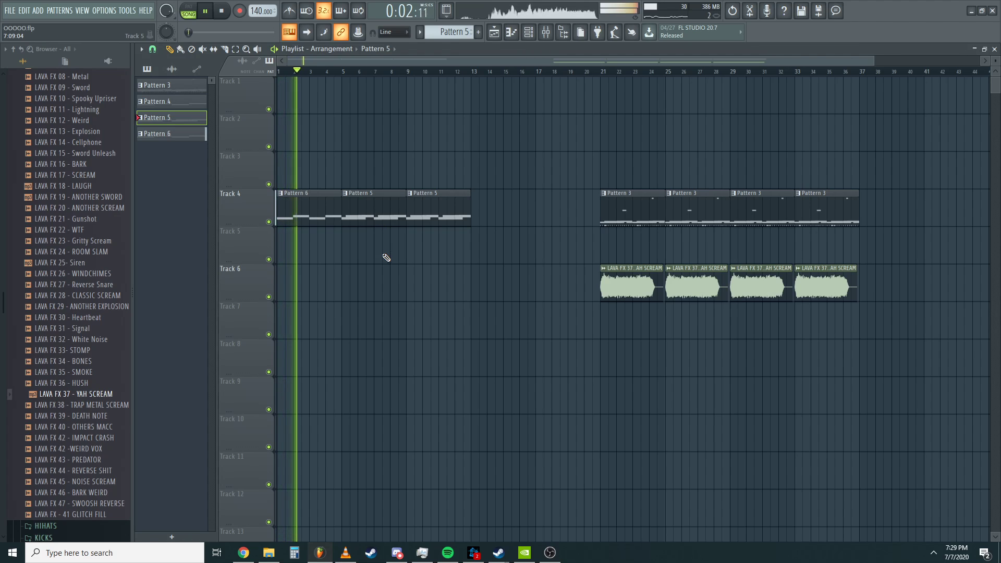
right_click(345, 195)
click(369, 262)
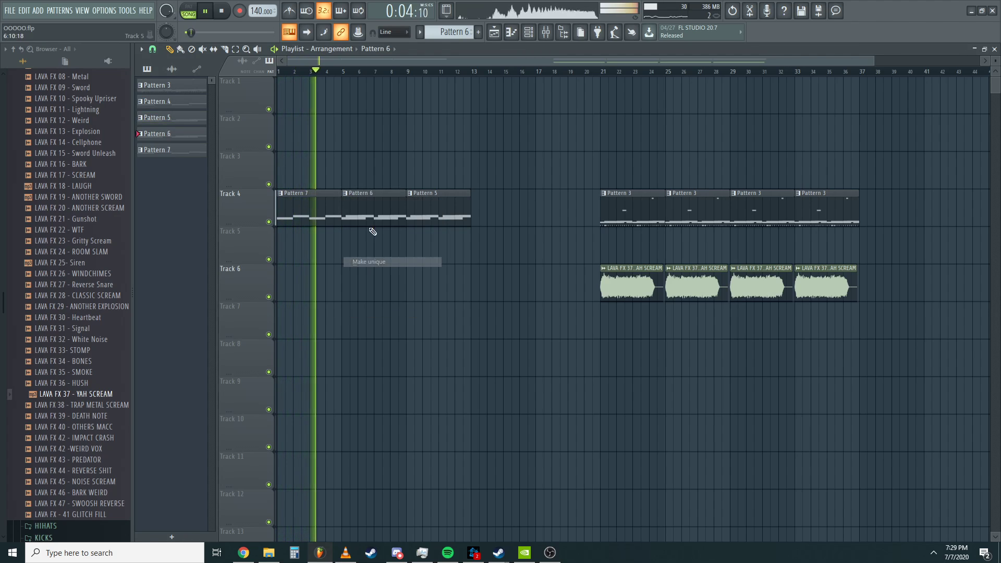
click(529, 32)
right_click(314, 435)
click(439, 393)
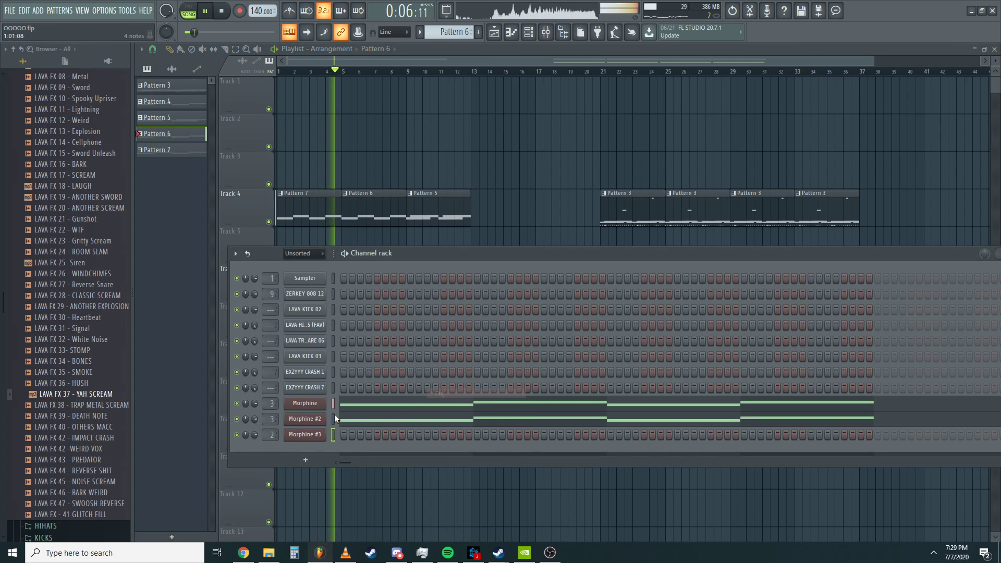
- Replace the Pattern 5 clip on track 4 with repeated Pattern 6 clips running up to the Pattern 3 clips at bar 21
right_click(313, 419)
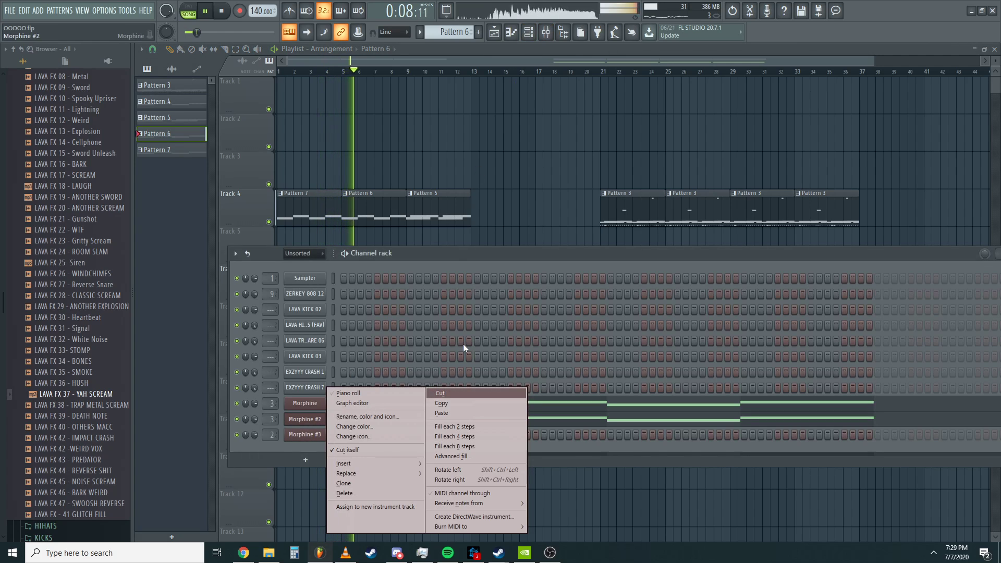
click(449, 217)
right_click(448, 217)
drag(446, 222, 389, 211)
key(ctrl+b)
key(ctrl+b)
key(ctrl+b)
key(ctrl+b)
right_click(634, 198)
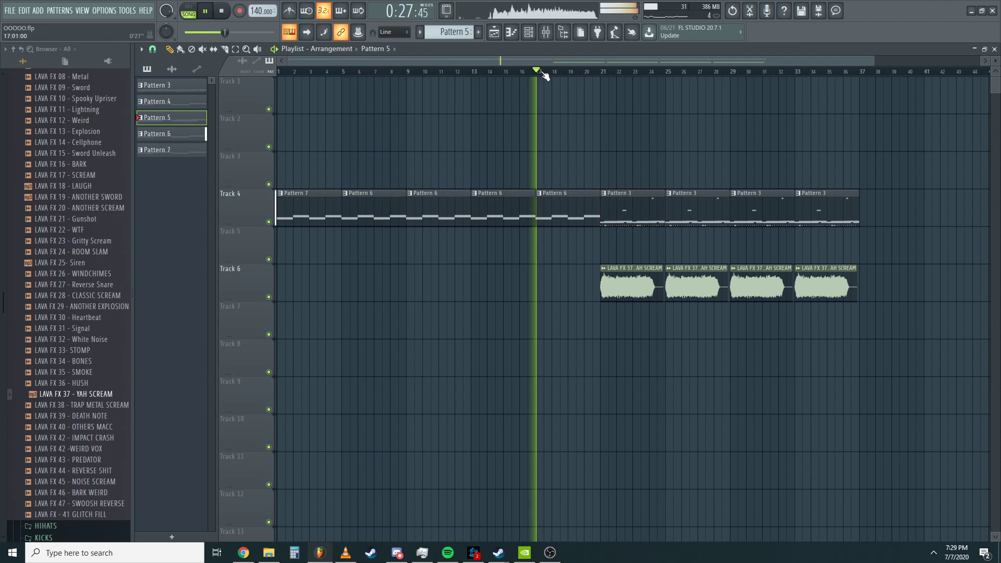
- Shorten the last Pattern 6 clip on track 4 to end at bar 19, play through the gap, and save the project
drag(600, 219, 569, 220)
scroll(568, 220, up, 3)
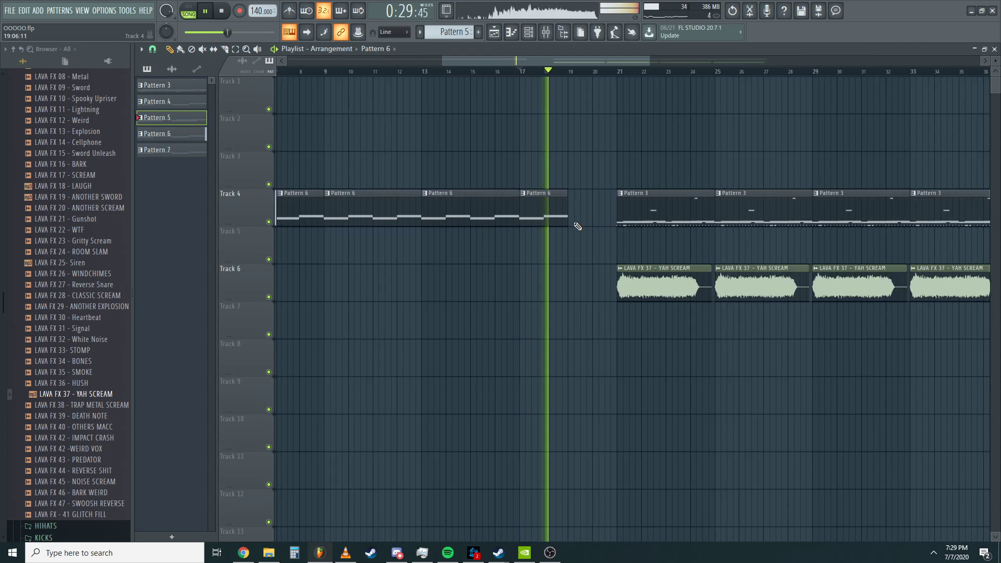
scroll(576, 245, down, 4)
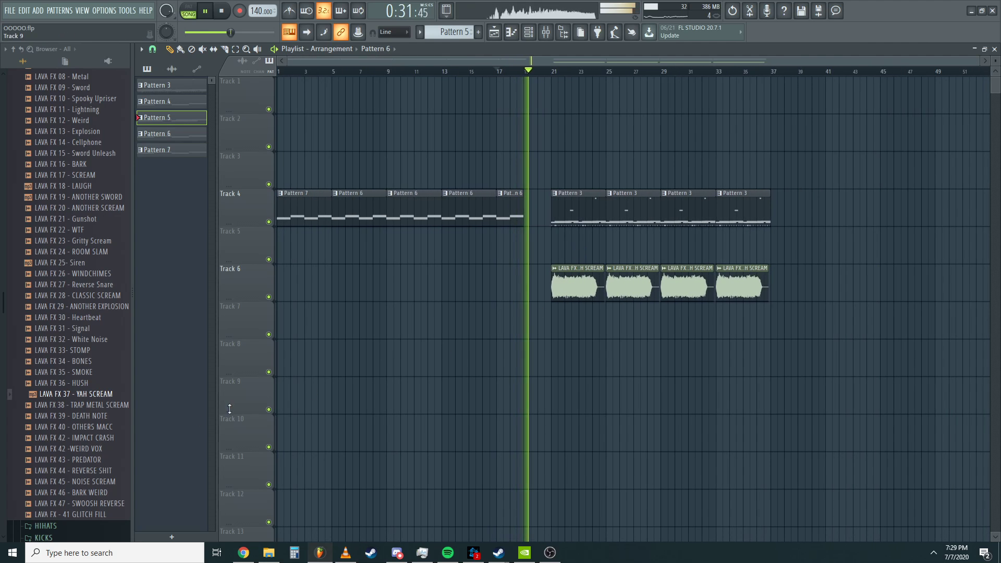
scroll(557, 392, up, 5)
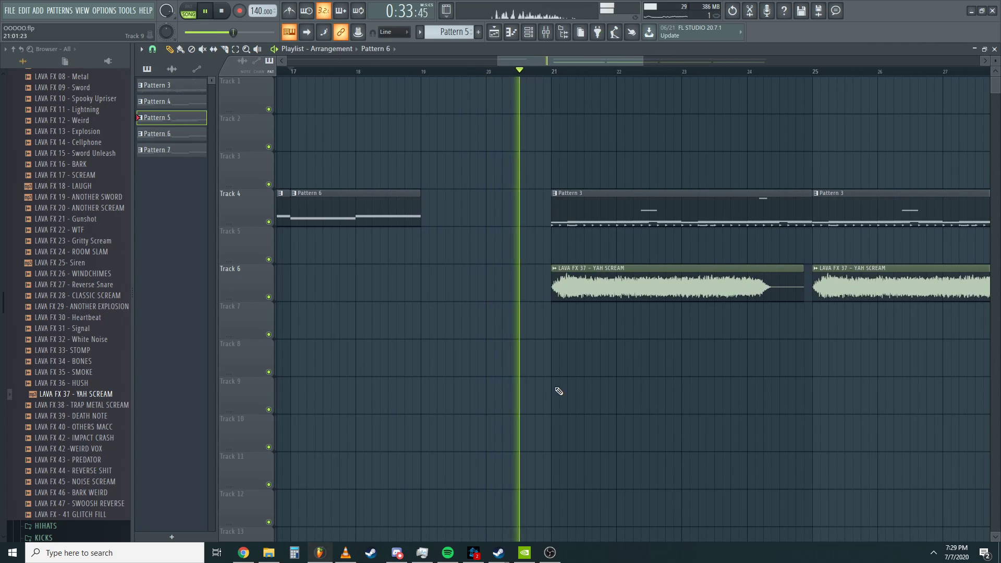
scroll(559, 390, down, 4)
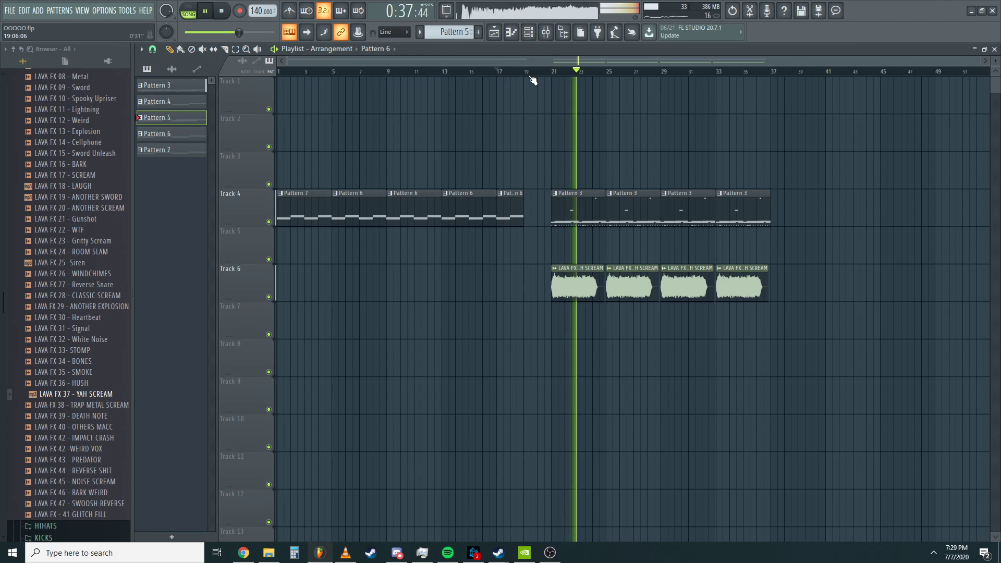
key(ctrl+s)
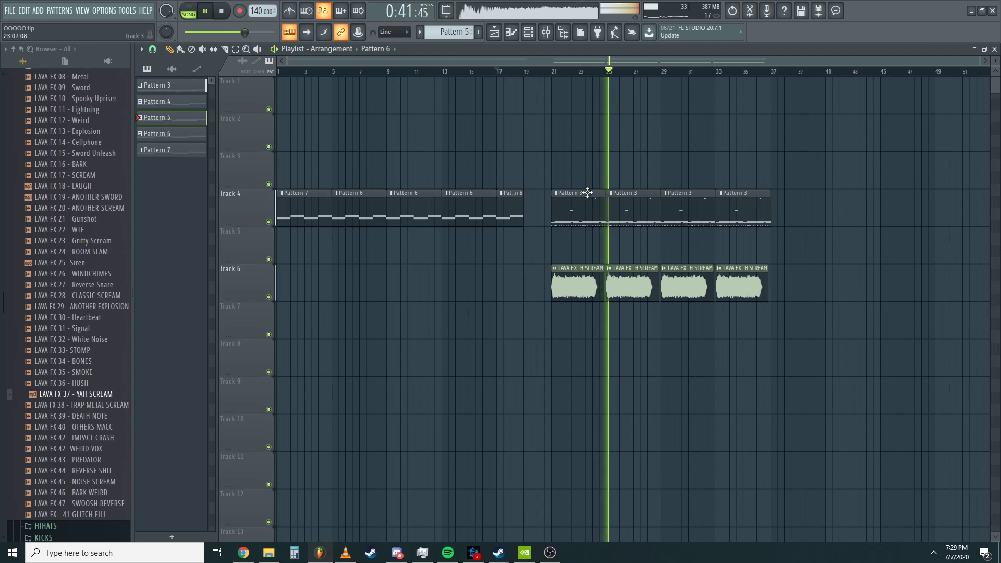
- Delete the first two YAH SCREAM clips on track 6, at bars 21 and 25, and move playback to about bar 12
right_click(579, 285)
right_click(629, 285)
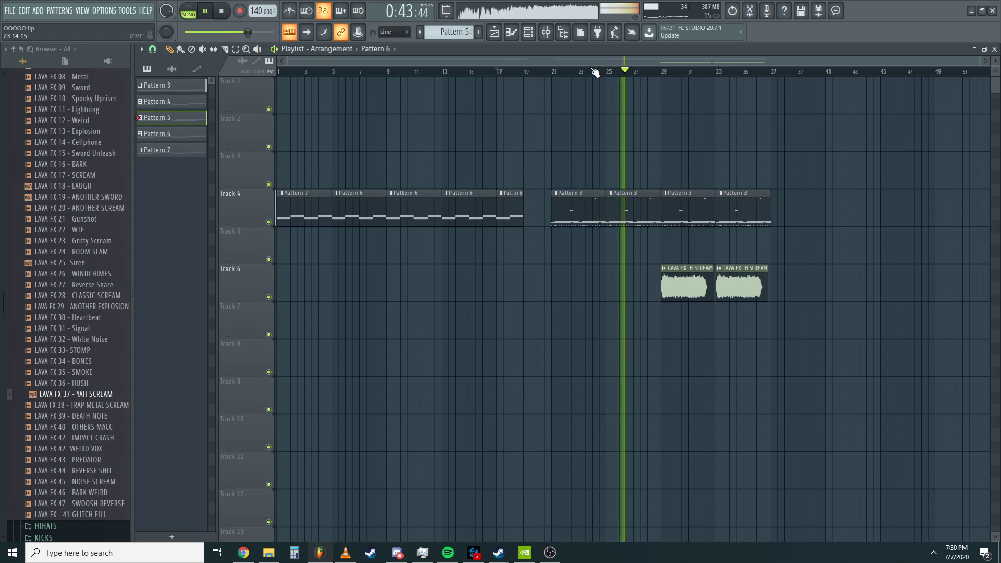
click(429, 72)
key(space)
- Find the MV3RKEN IS BEST tag in the drum kit's FX TAGS folder, place it on track 7 at about bar 18, and play it
scroll(96, 259, up, 6)
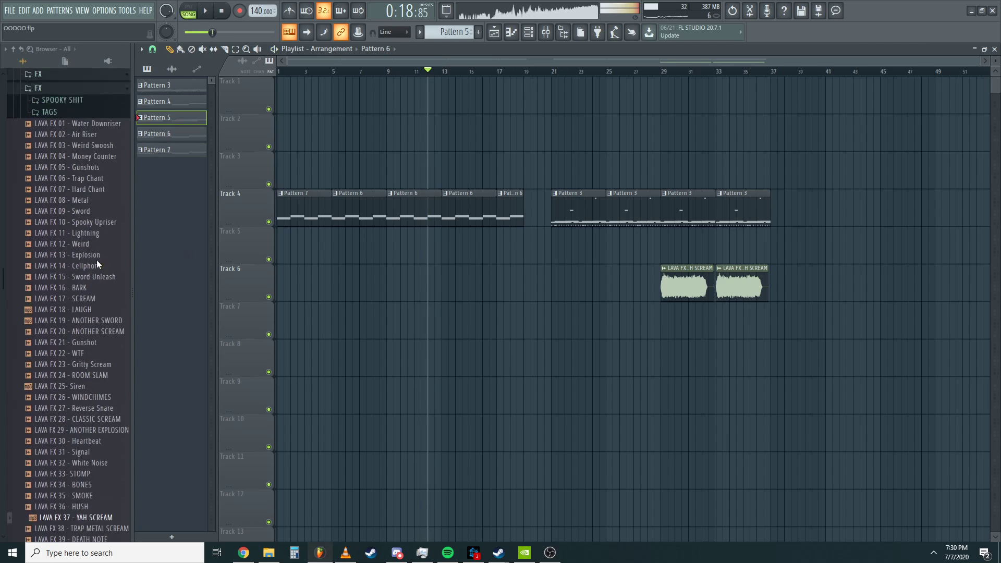
key(space)
click(77, 185)
key(space)
click(62, 114)
click(62, 115)
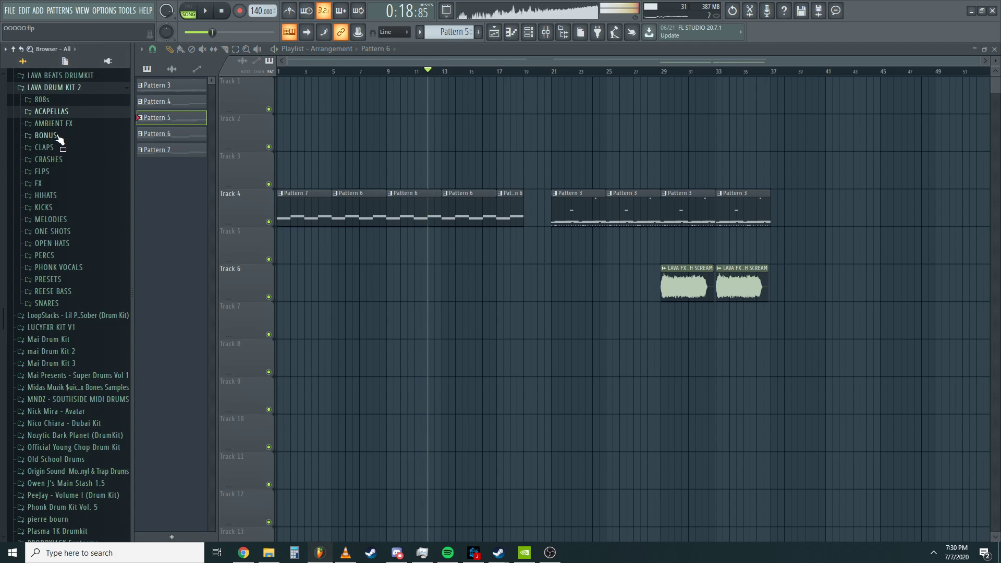
click(57, 184)
click(49, 99)
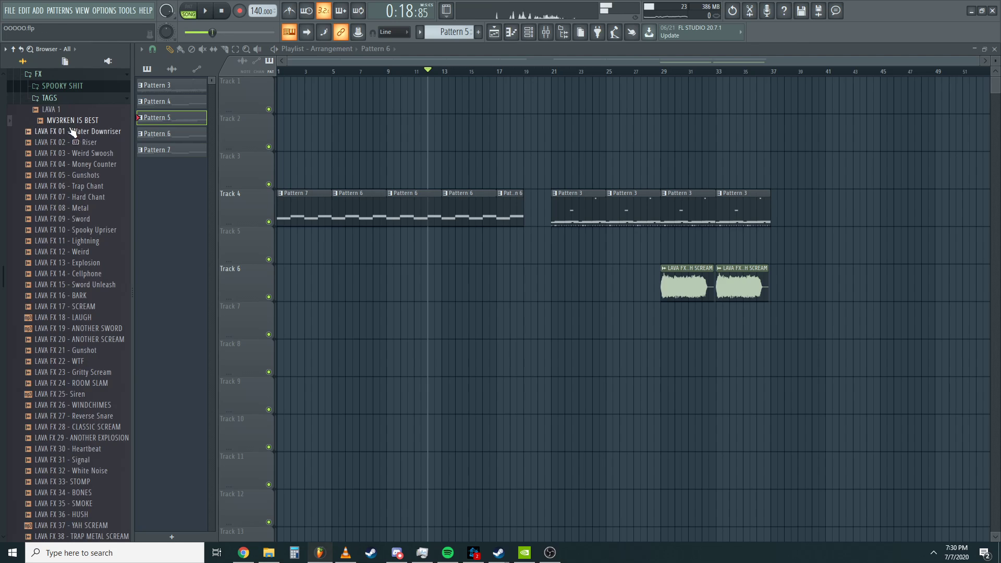
drag(73, 121, 578, 317)
key(space)
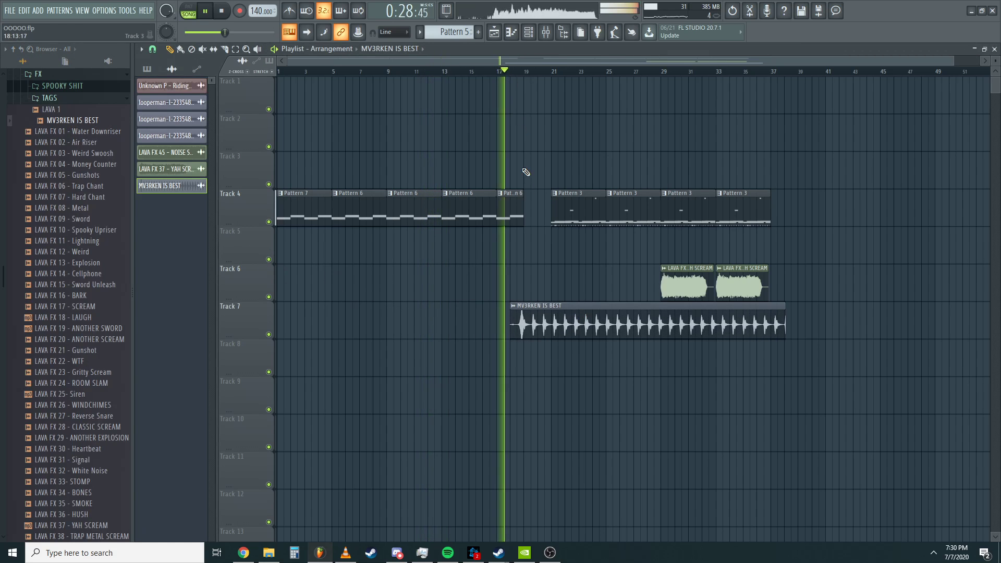
- Slice the MV3RKEN IS BEST clip on track 7 at bar 21 and delete the part after it
scroll(503, 328, up, 6)
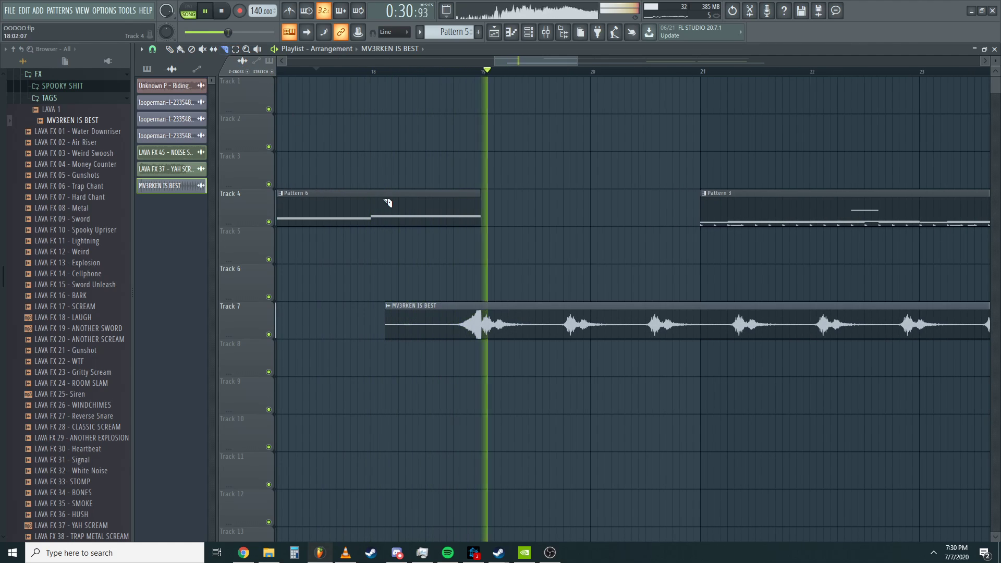
click(702, 324)
click(170, 50)
right_click(746, 328)
scroll(740, 372, down, 6)
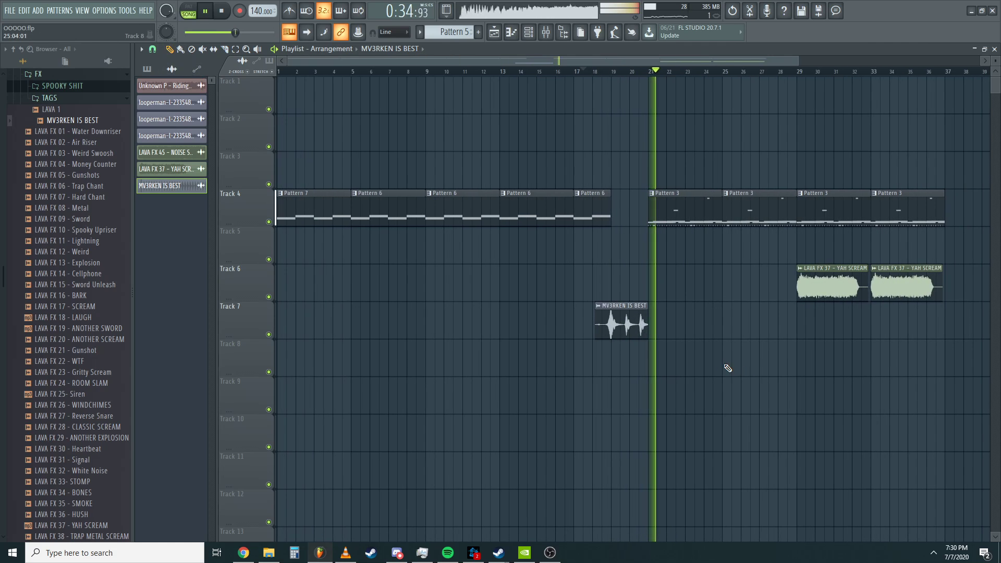
- Add LAVA KICK 13 from the drum kit's KICKS folder to track 8 and reverse the sample
click(82, 98)
click(76, 75)
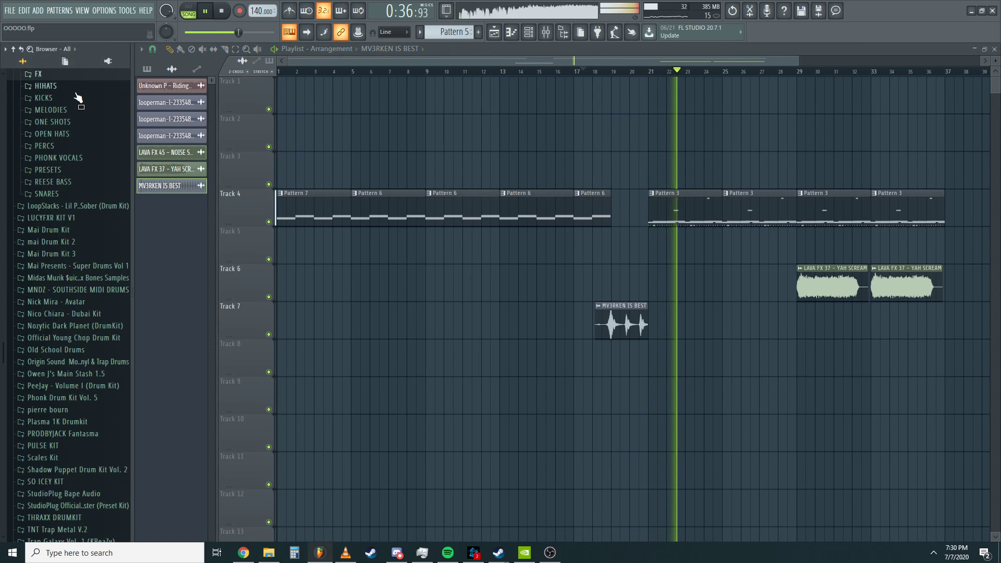
click(75, 98)
key(space)
click(73, 121)
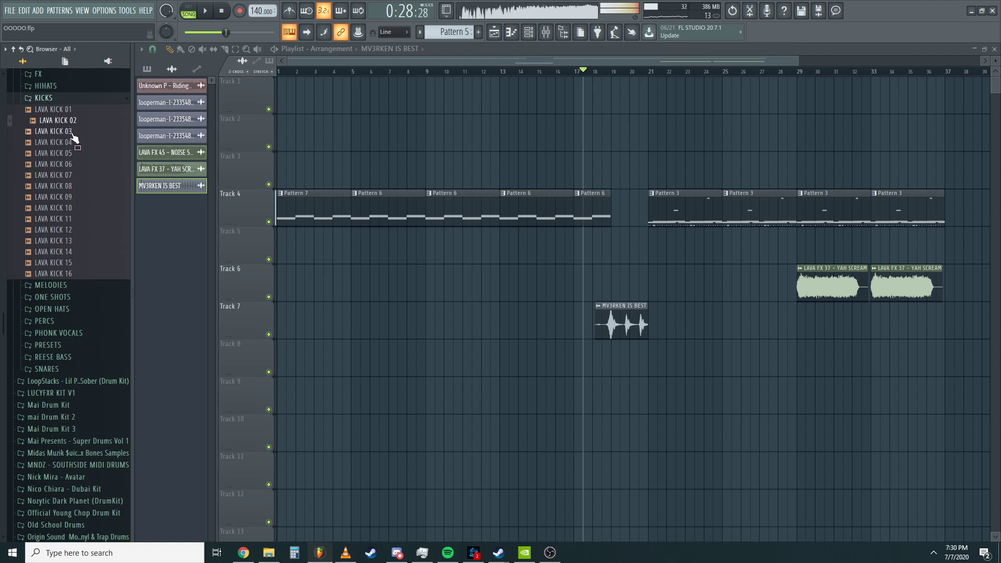
double_click(658, 360)
click(372, 285)
- Check the LAVA KICK 13 sample's miscellaneous settings and align its clip on track 8 to end at bar 21
scroll(666, 373, up, 5)
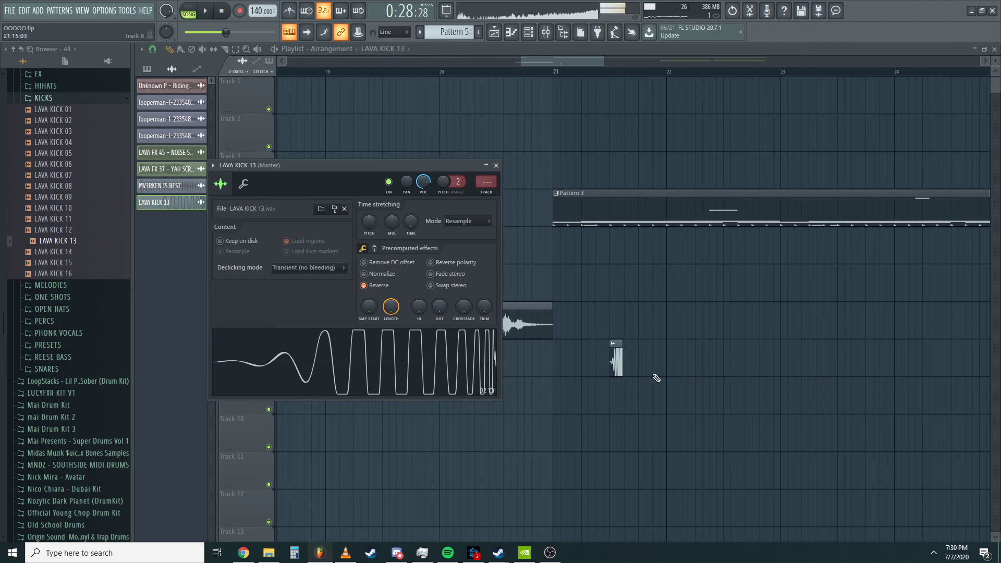
scroll(638, 379, up, 5)
drag(555, 367, 481, 385)
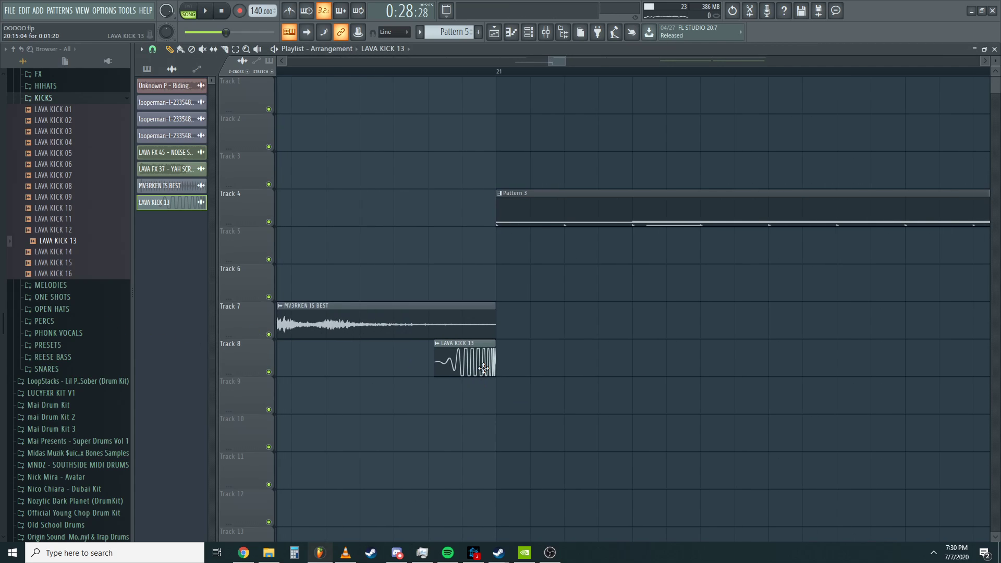
double_click(484, 368)
click(244, 188)
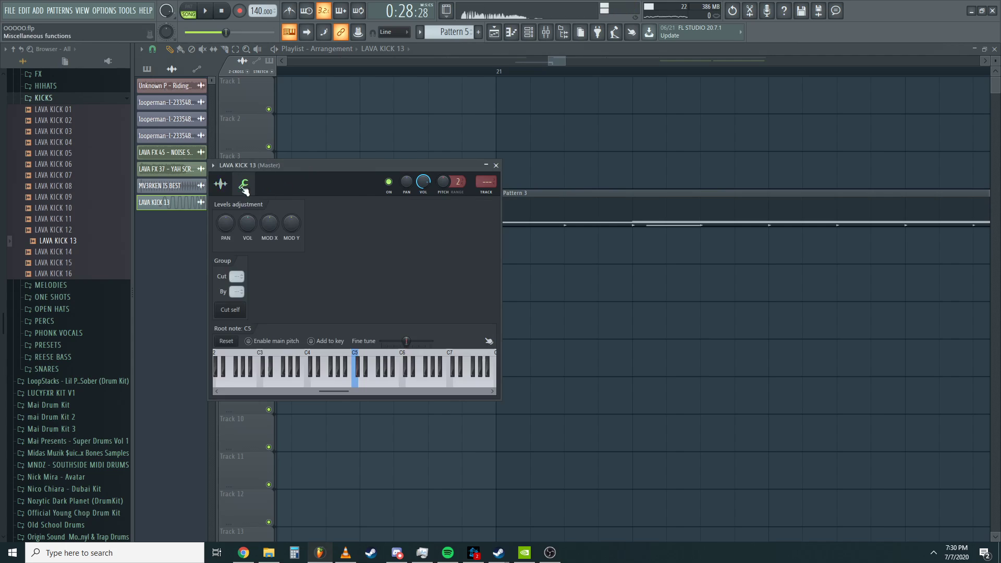
click(496, 166)
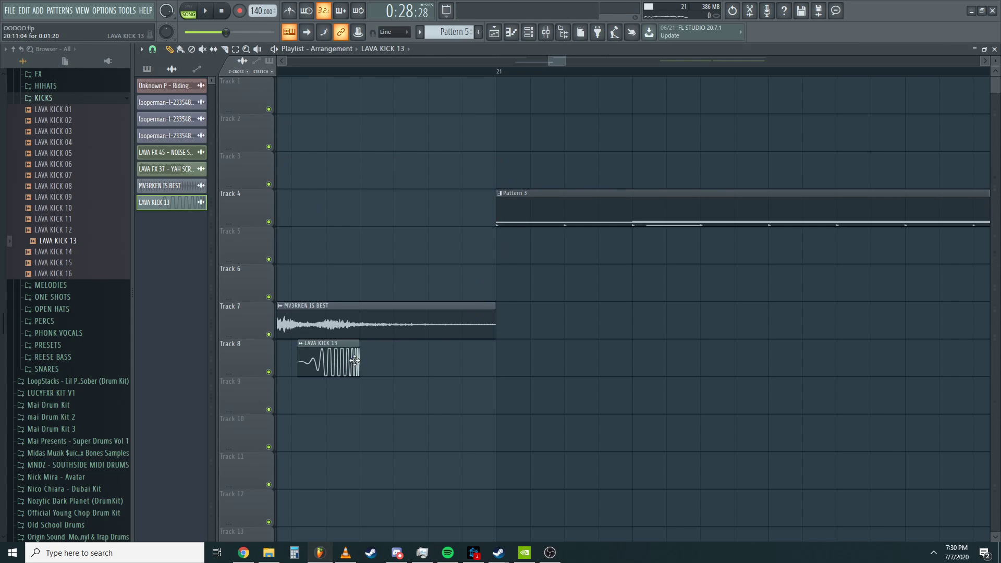
drag(359, 361, 473, 372)
- Stretch the LAVA KICK 13 clip to start between bars 19 and 20 with its end at bar 21, and play the transition
scroll(496, 366, down, 5)
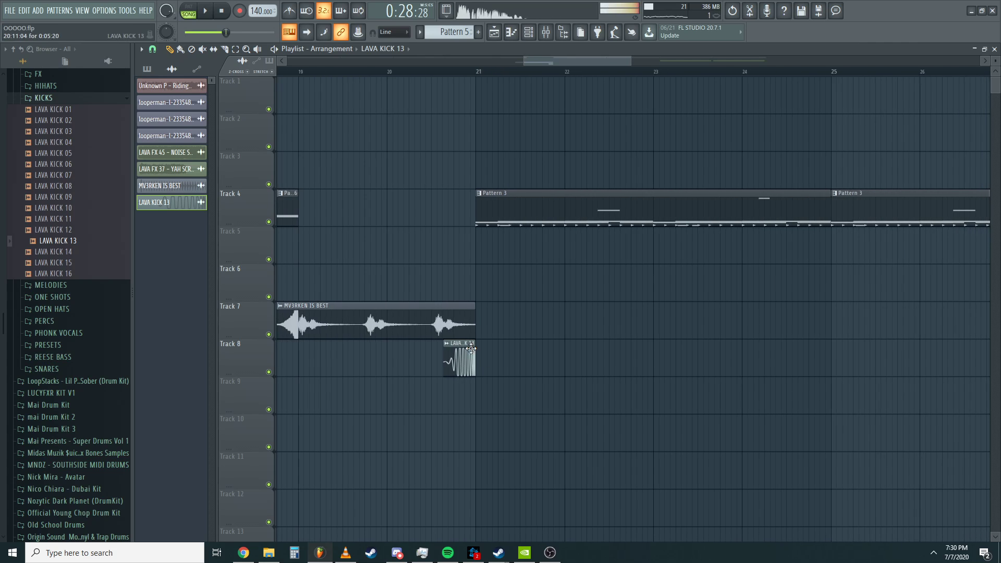
click(409, 71)
key(space)
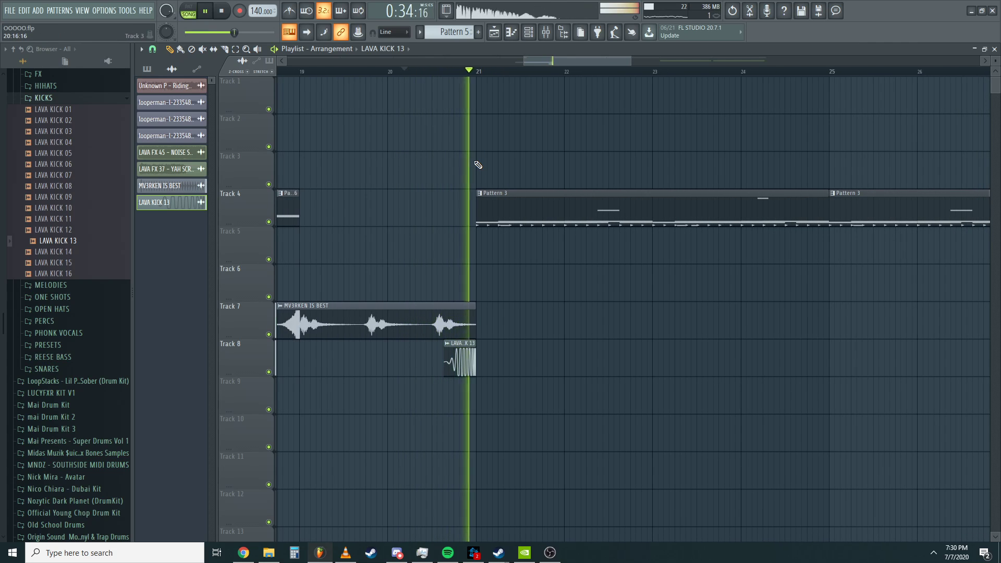
key(space)
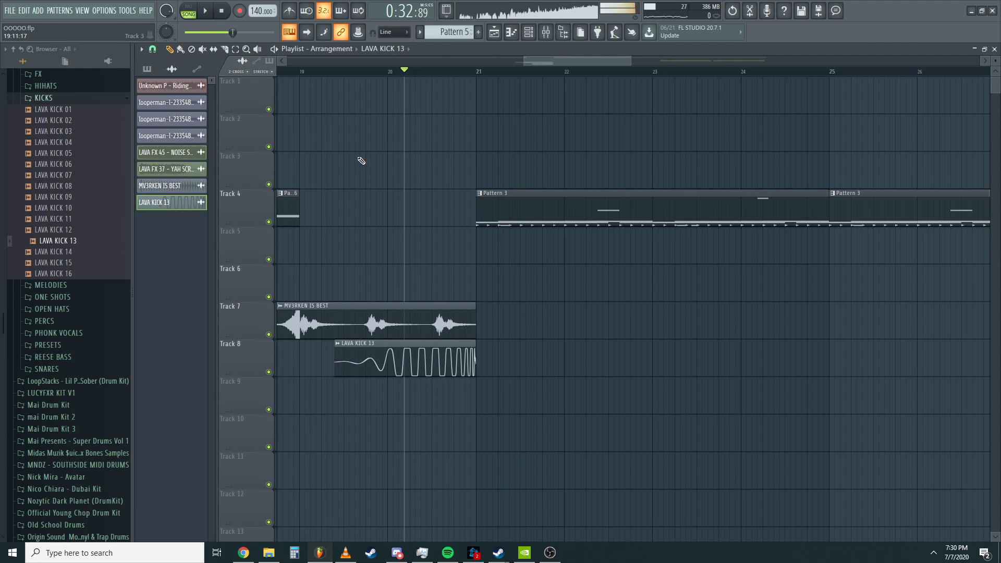
drag(385, 80, 352, 78)
right_click(404, 98)
click(332, 72)
key(space)
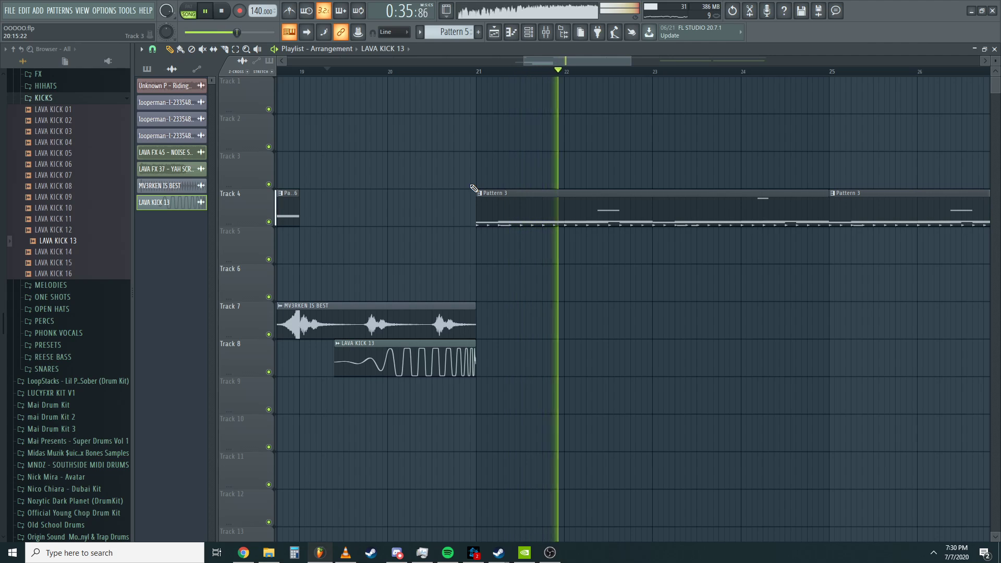
- Stretch the LAVA KICK 13 clip further to start between bars 18 and 19, play it from bar 17, and save the project
scroll(384, 103, down, 3)
click(282, 71)
key(space)
drag(397, 356, 385, 356)
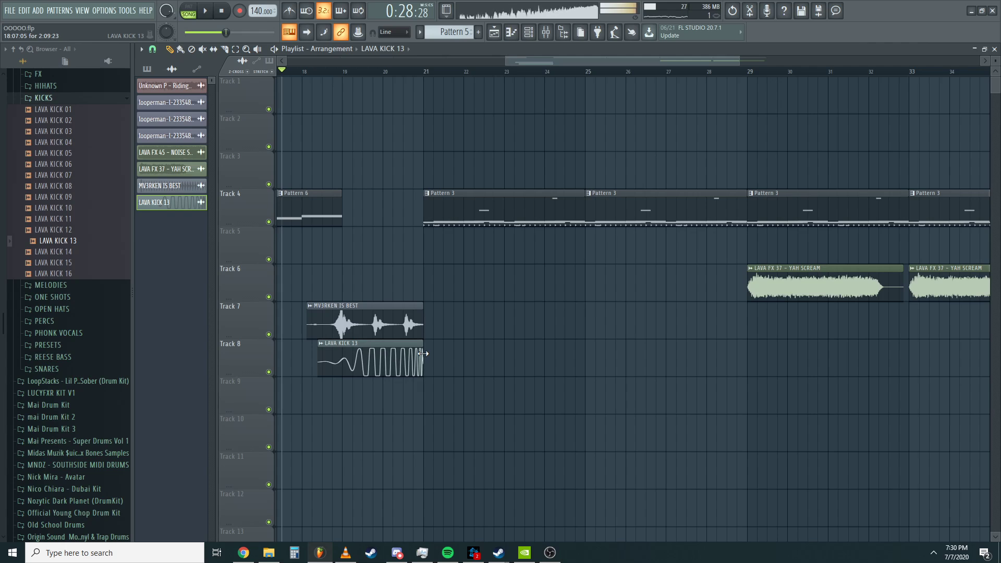
key(space)
key(ctrl+s)
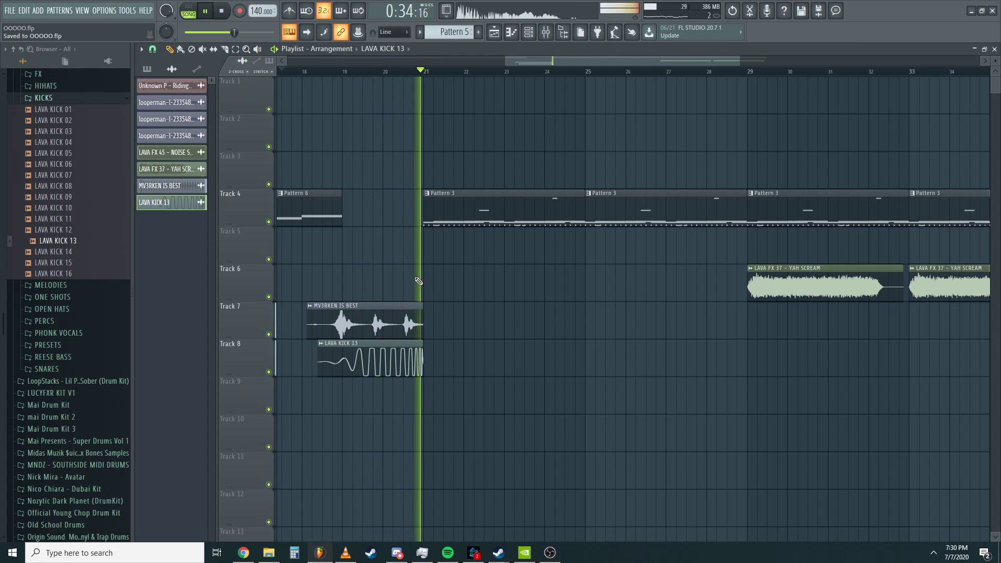
- Adjust the time stretching of the LAVA KICK 13 sample and play the transition into bar 21
double_click(405, 355)
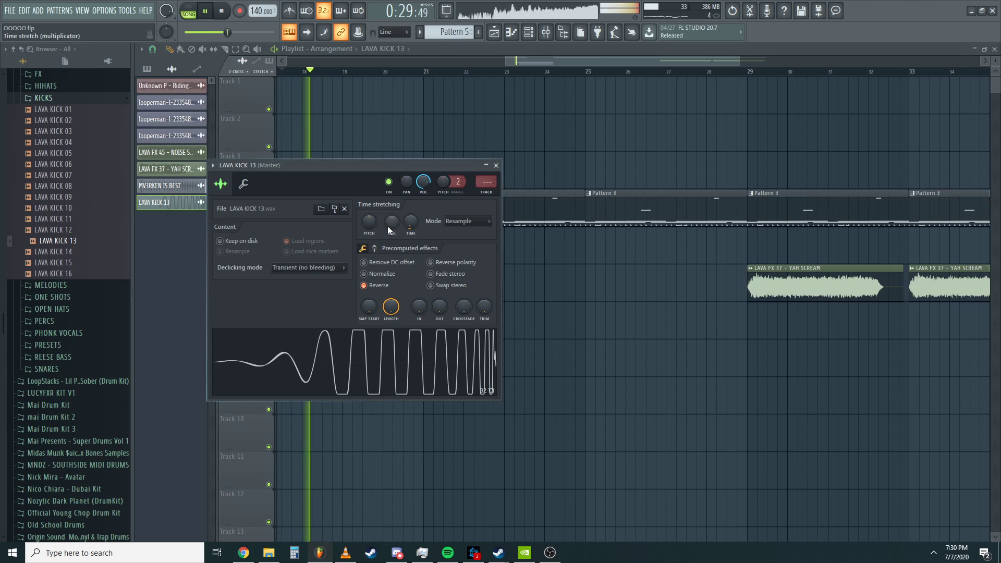
click(496, 165)
scroll(414, 413, up, 3)
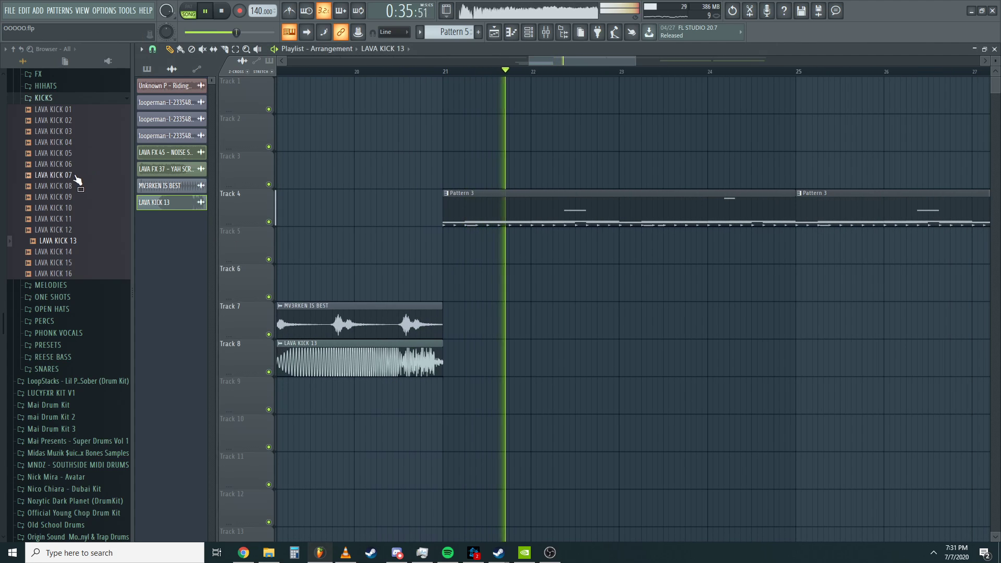
- Add LAVA KICK 06 from the KICKS folder to track 9 and reverse the sample
drag(77, 165, 435, 404)
double_click(435, 403)
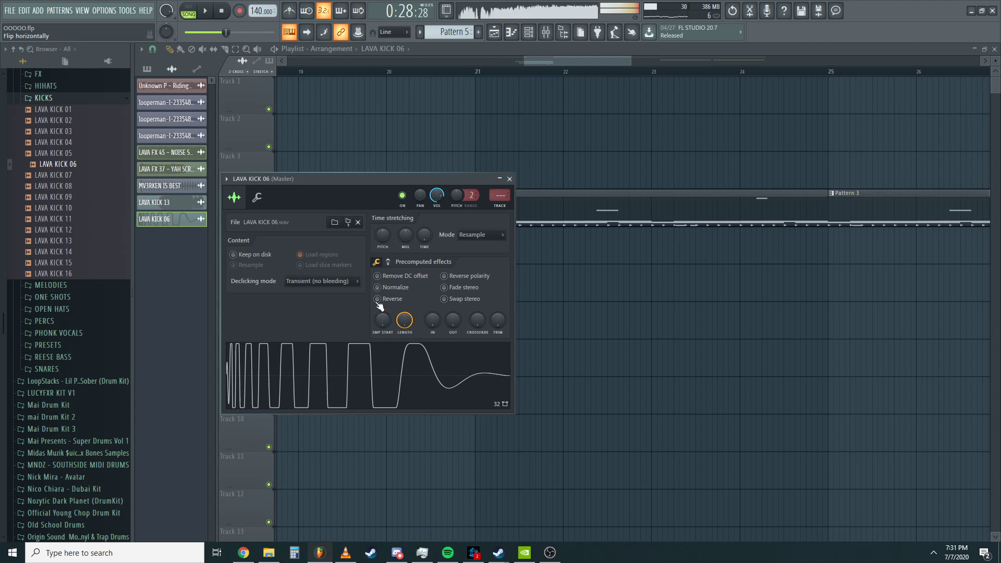
click(378, 298)
click(510, 182)
- Align the reversed LAVA KICK 06 clip to end at bar 21 and slice the LAVA KICK 13 clip just before its start
scroll(462, 406, up, 8)
scroll(792, 404, down, 6)
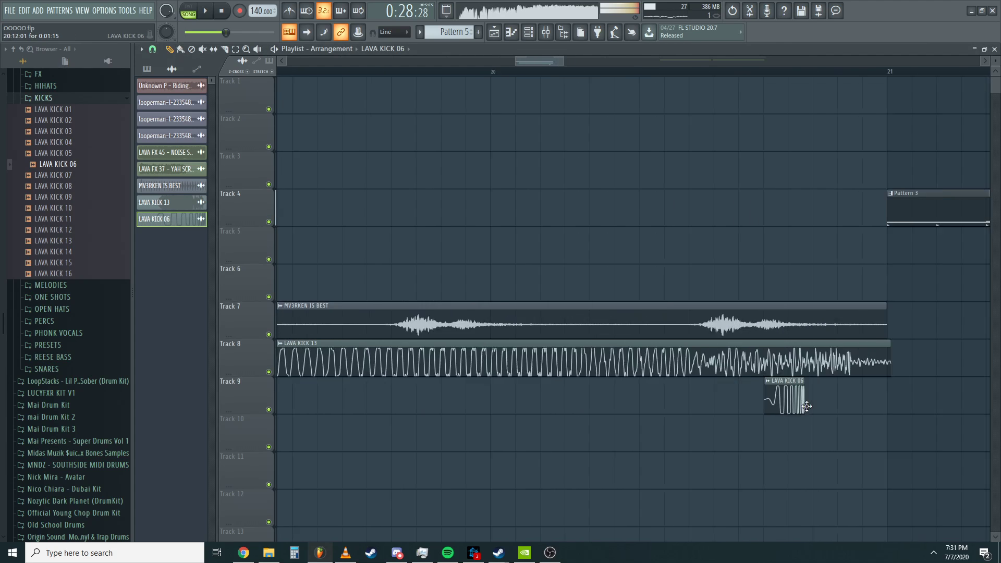
scroll(827, 400, up, 5)
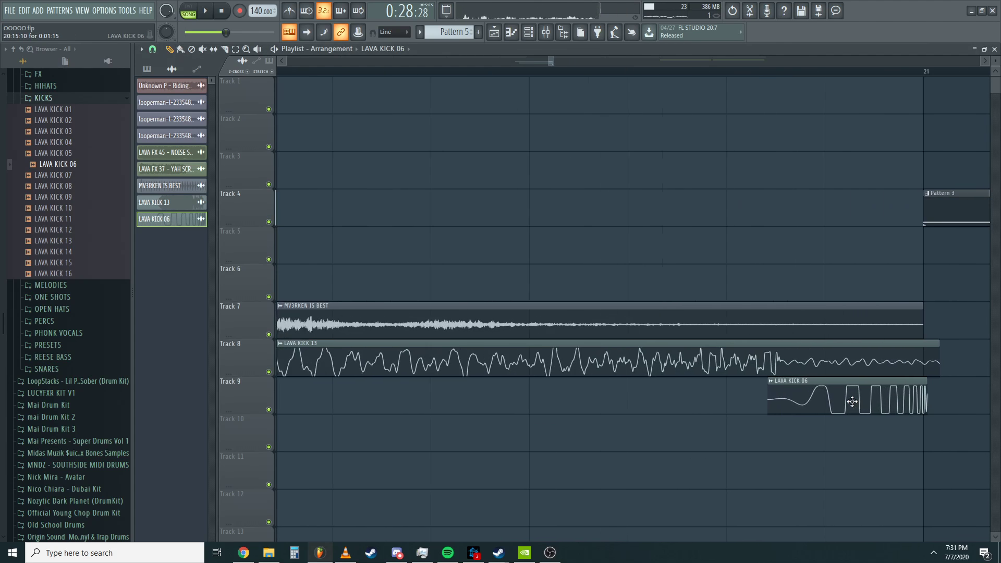
double_click(827, 400)
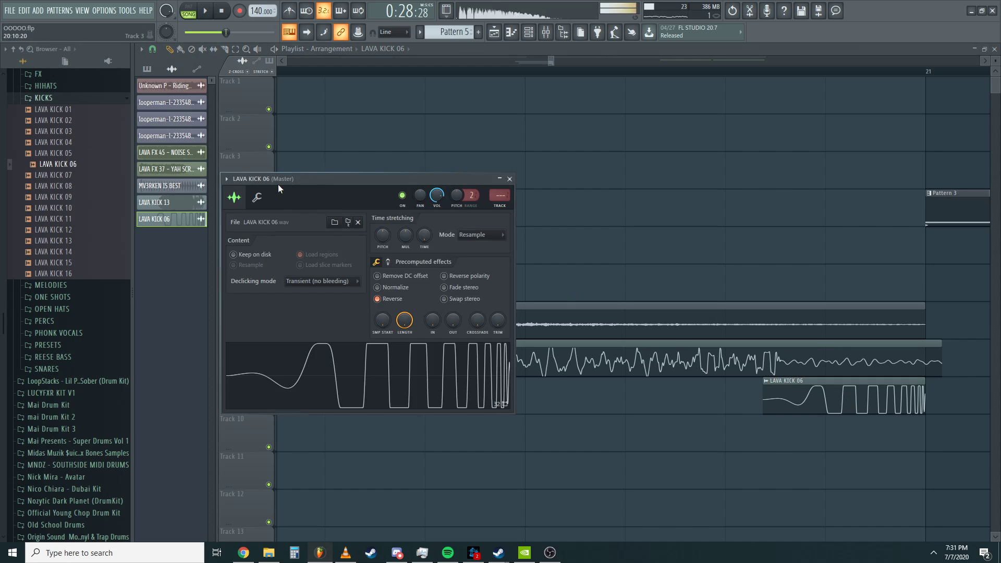
click(404, 66)
key(space)
key(space)
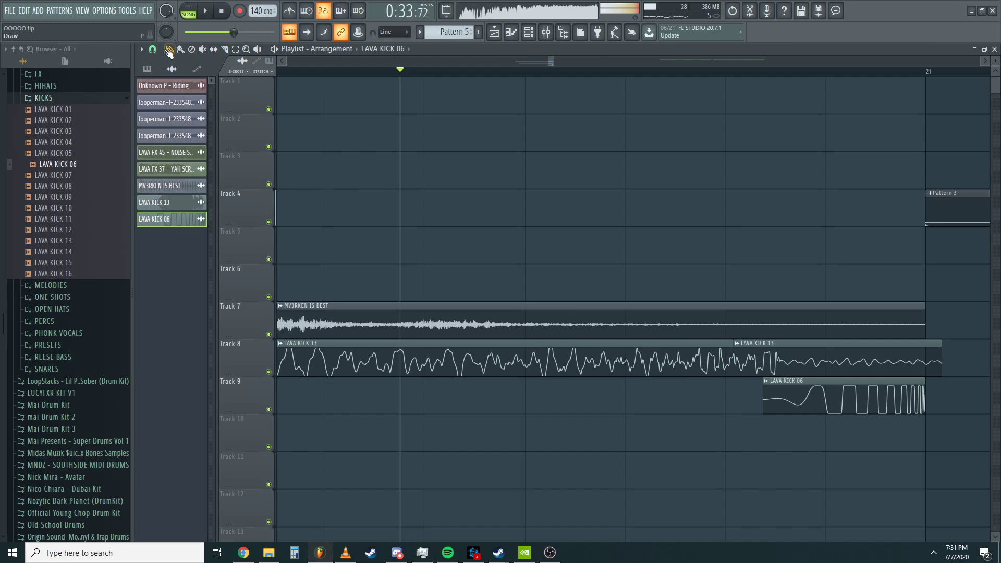
- Undo the removal of the LAVA KICK 13 end piece and play the transition through bar 21
key(space)
scroll(773, 372, down, 5)
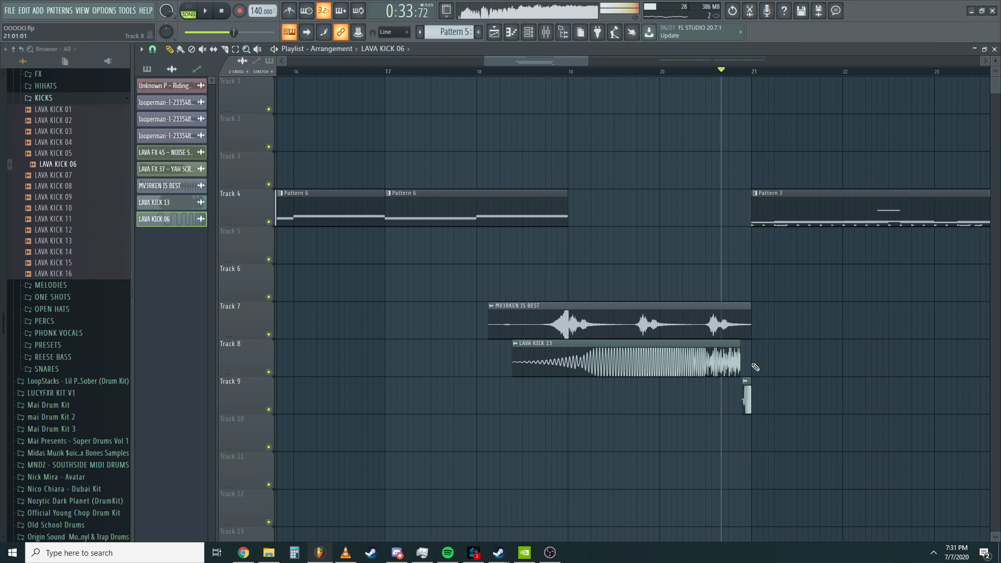
key(ctrl+z)
scroll(756, 367, up, 4)
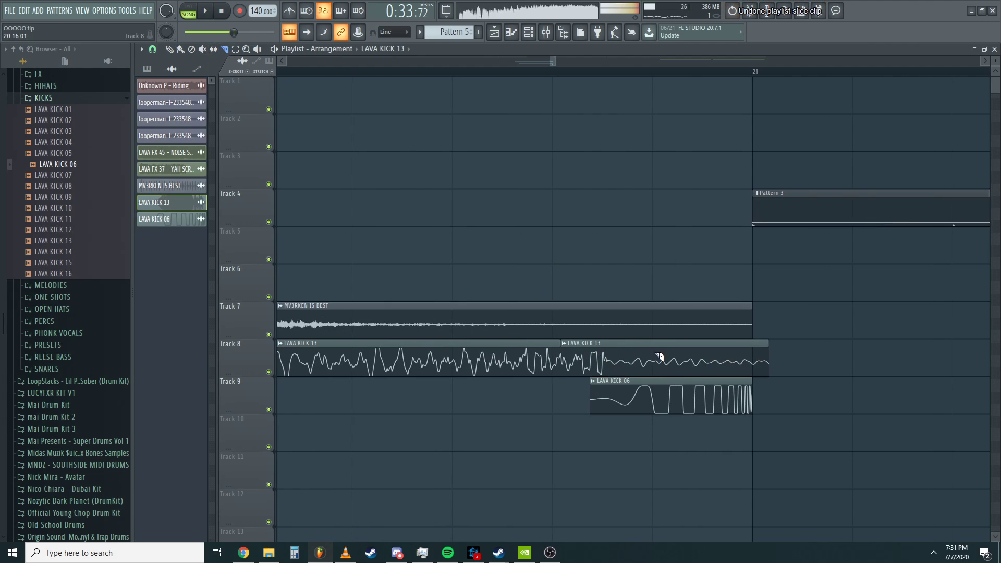
key(space)
scroll(678, 344, down, 5)
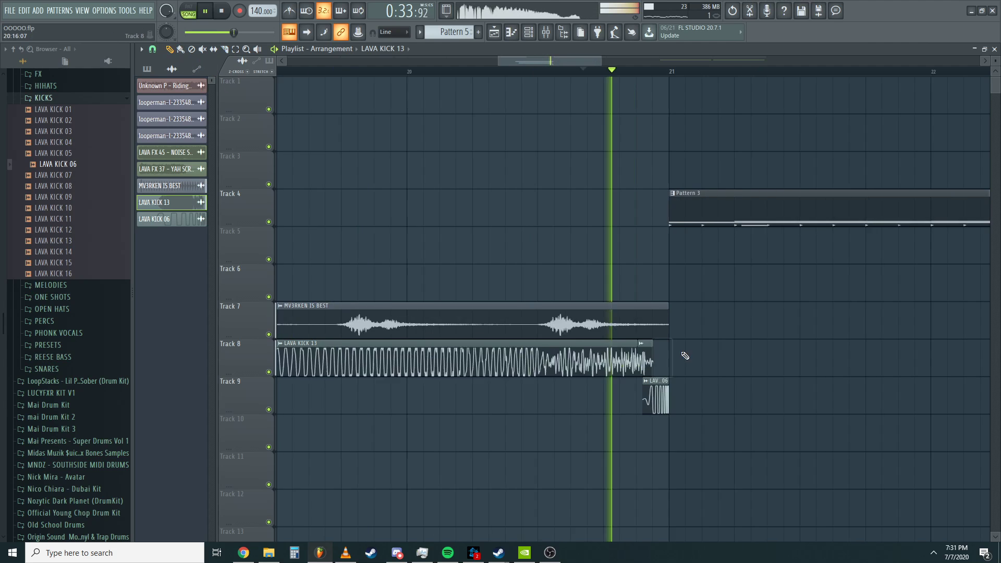
scroll(554, 350, down, 3)
scroll(554, 351, down, 3)
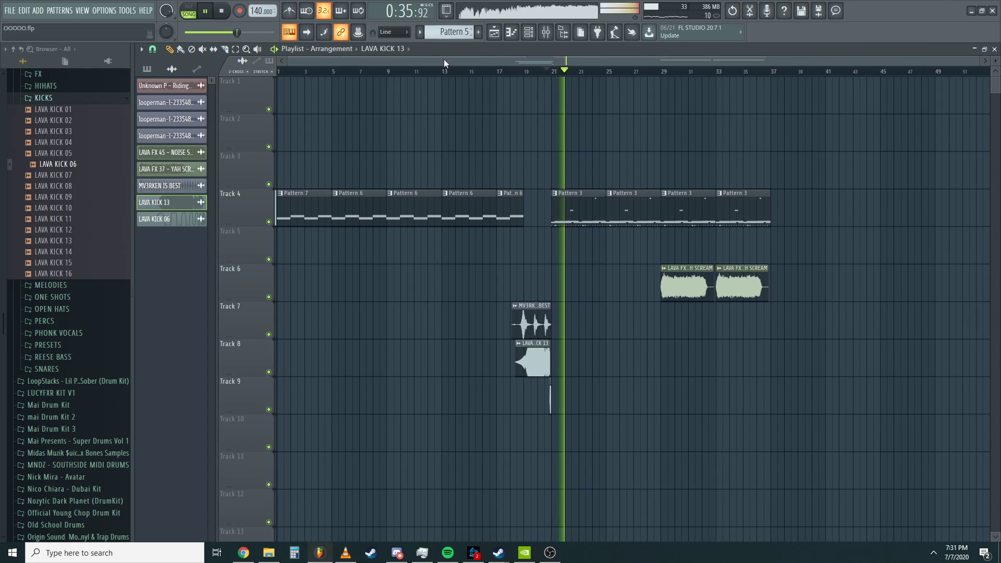
- Play the transition from bar 18 and adjust the channel volume of the LAVA KICK 13 sample
drag(498, 78, 520, 74)
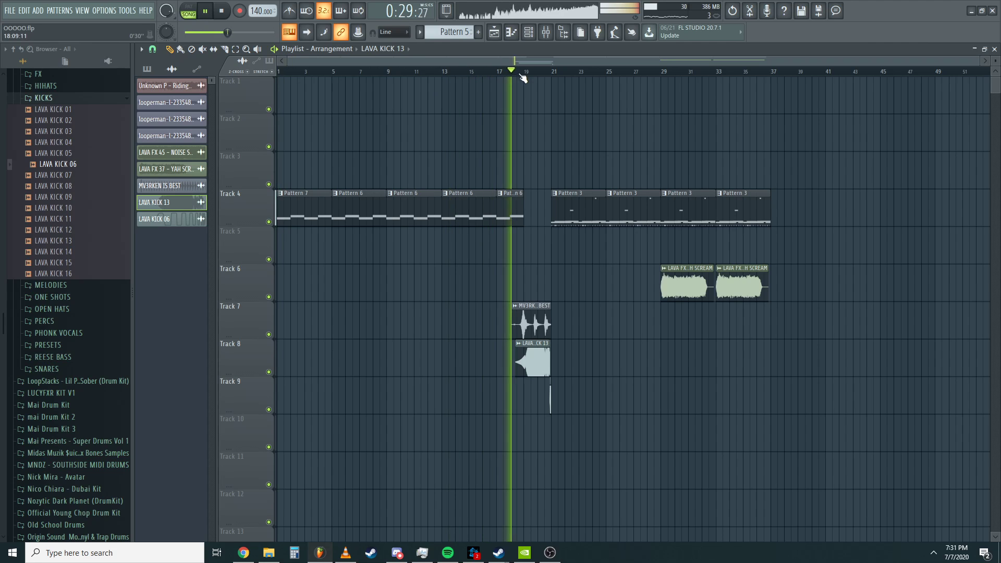
scroll(532, 206, up, 8)
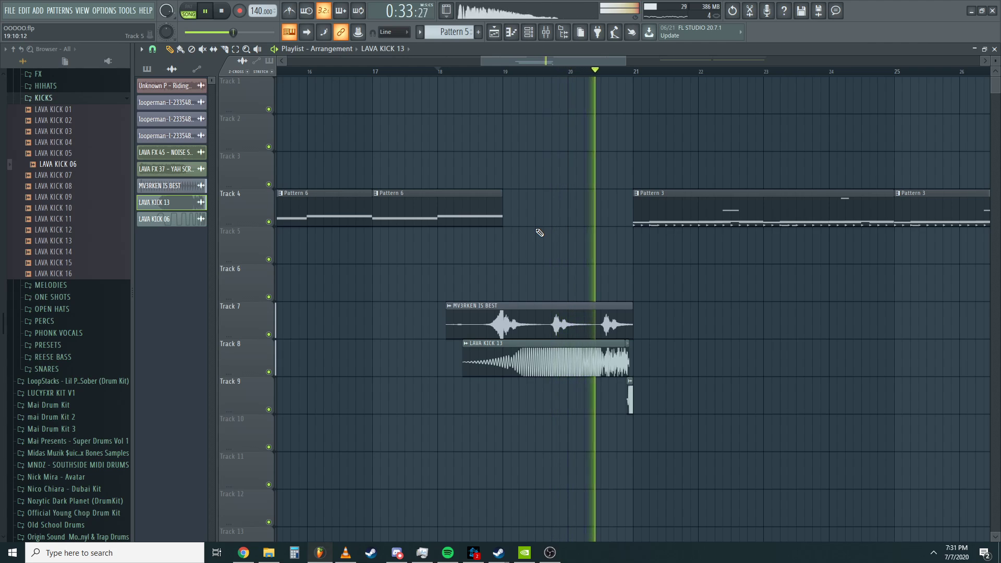
key(space)
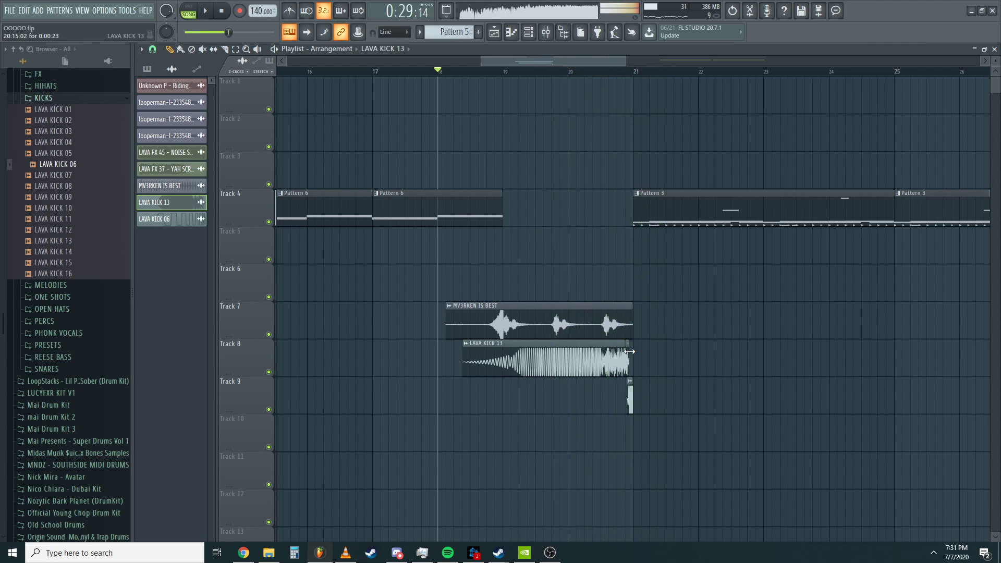
double_click(614, 358)
key(space)
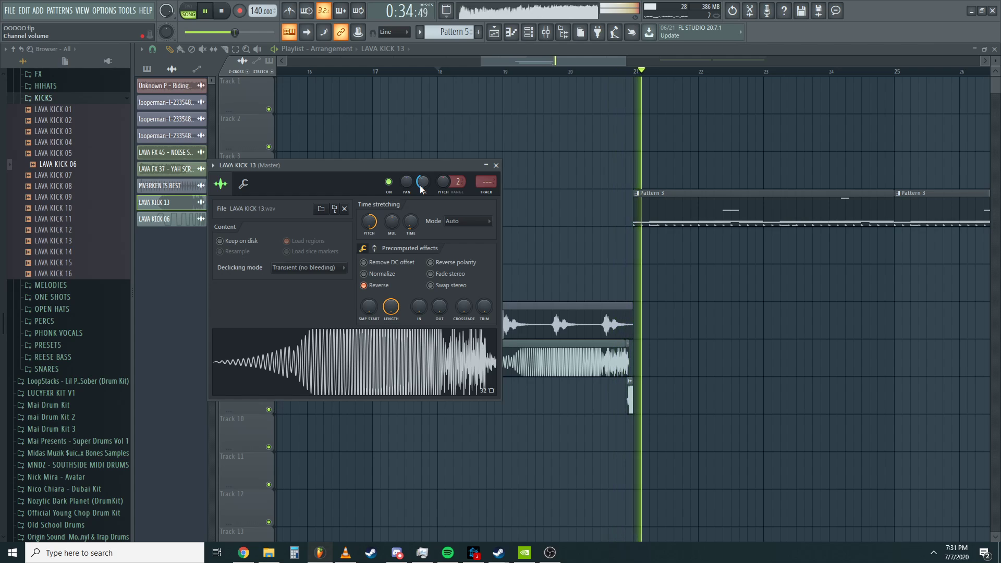
click(496, 165)
scroll(516, 128, down, 5)
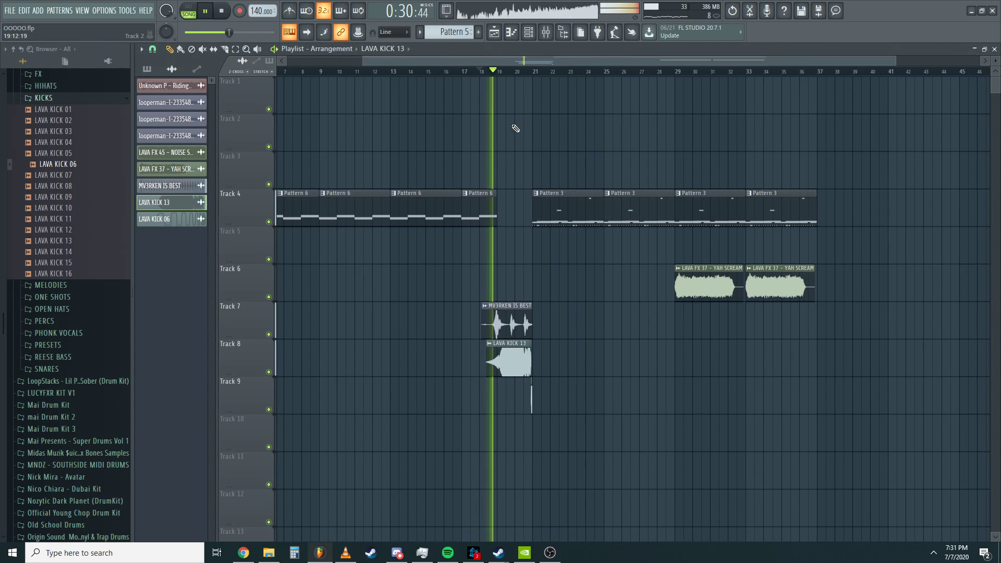
- Show the Unsorted channels in the channel rack and open Edison on the Master mixer track
click(529, 32)
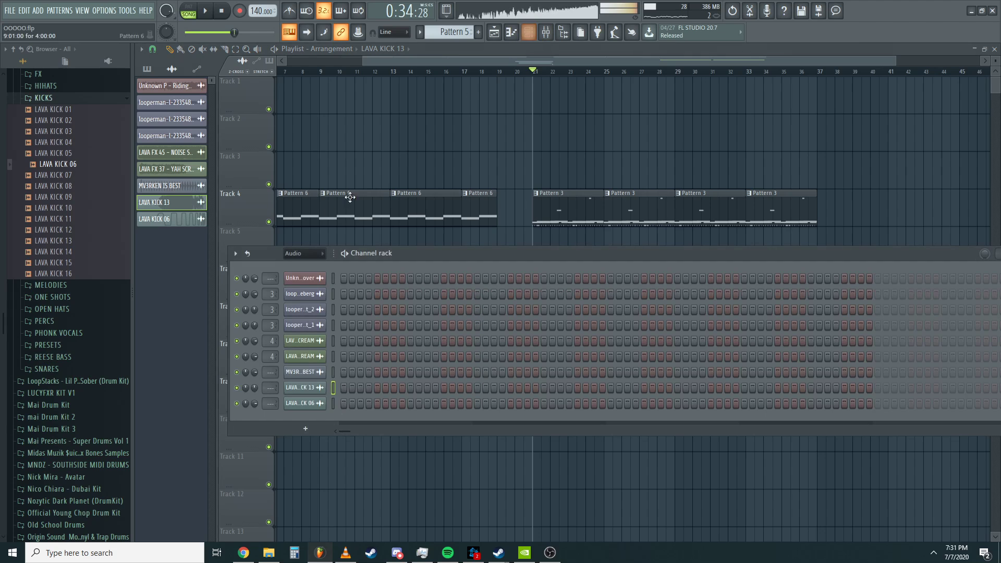
drag(462, 36, 462, 35)
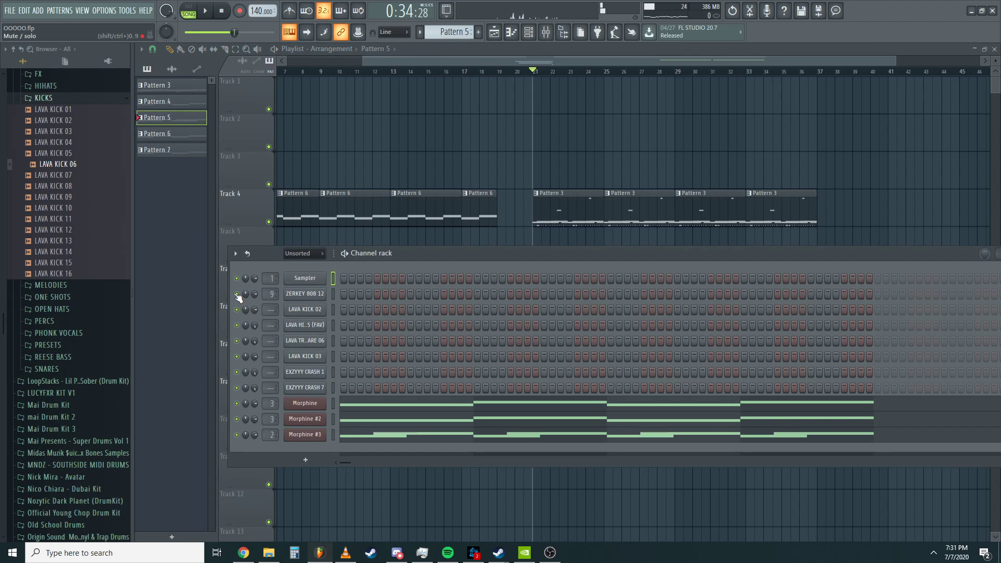
key(F9)
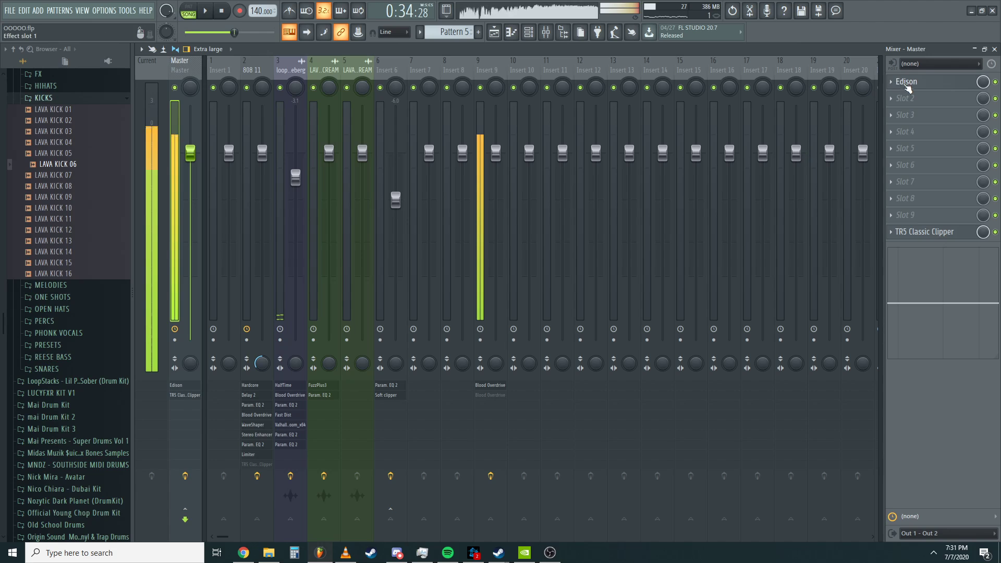
click(907, 85)
click(265, 150)
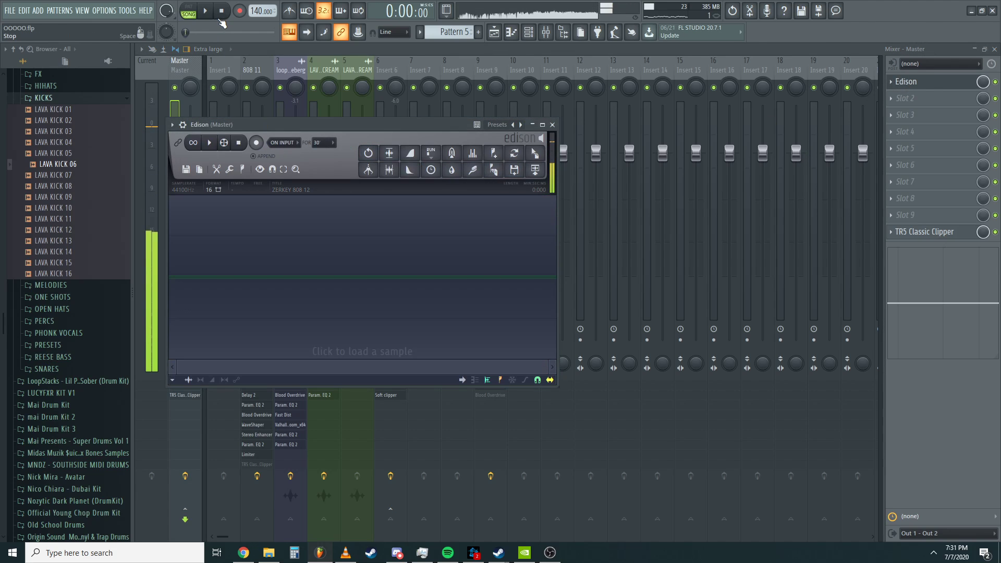
- Record about 5 seconds of the ZERKEY 808 12 sound into Edison on the Master track
click(990, 52)
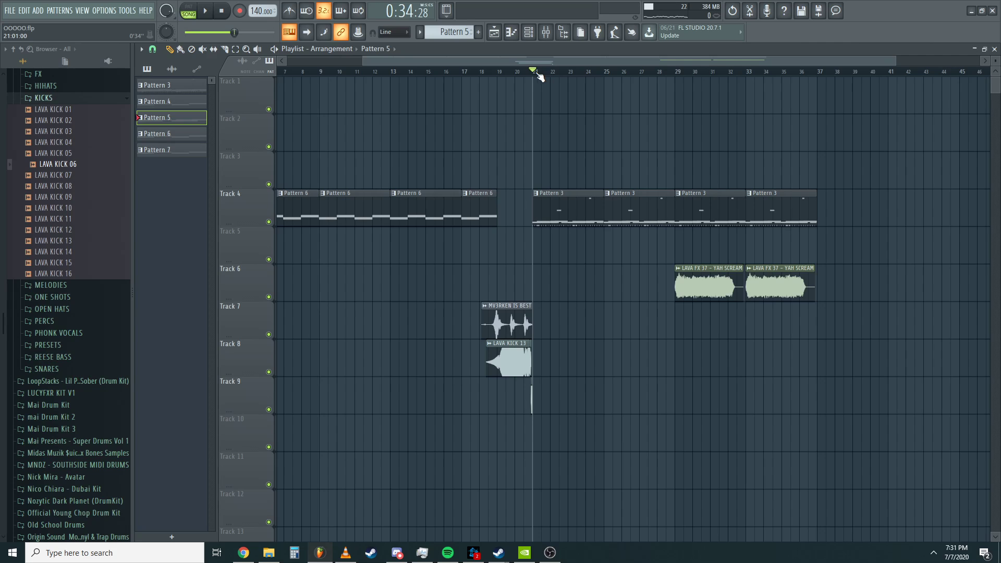
key(F9)
click(937, 87)
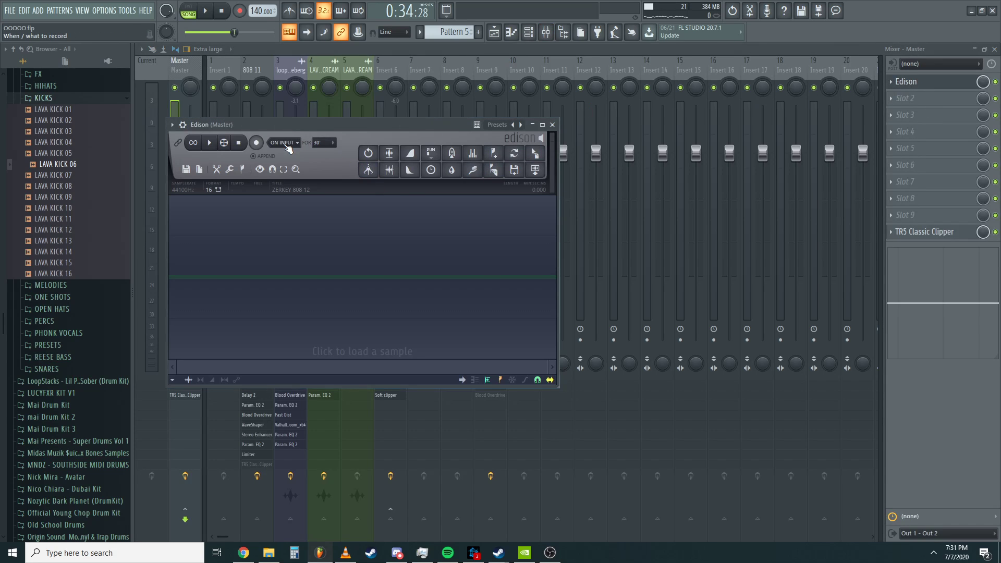
click(206, 14)
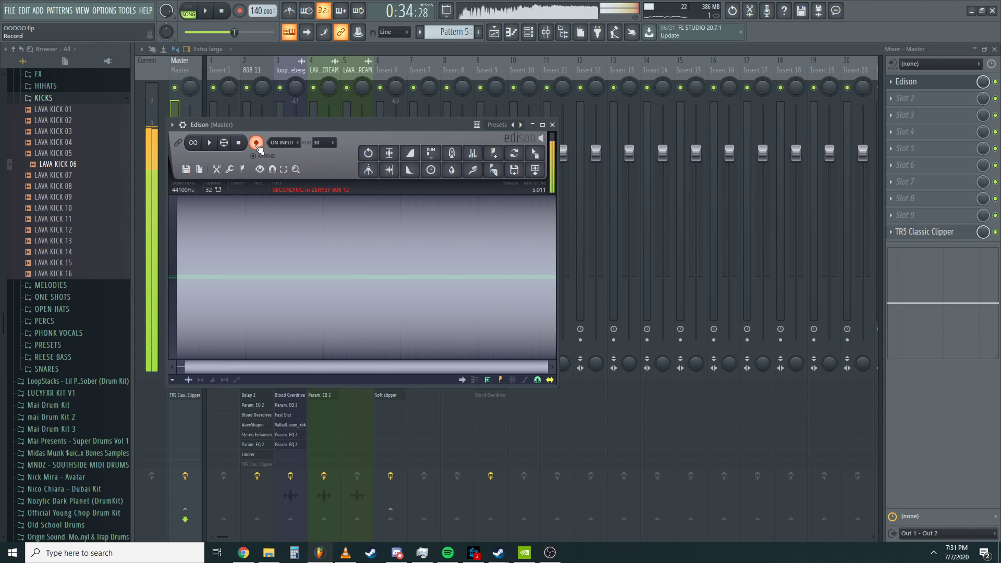
click(257, 145)
- Place the Edison recording of the 808 on playlist track 6 and move the clip to start at bar 20
click(994, 48)
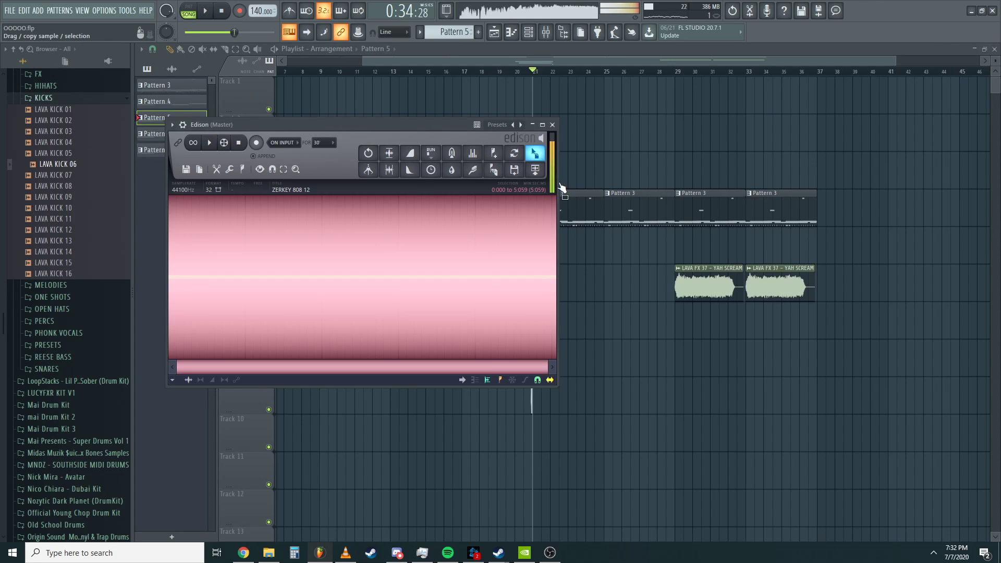
drag(562, 188, 545, 320)
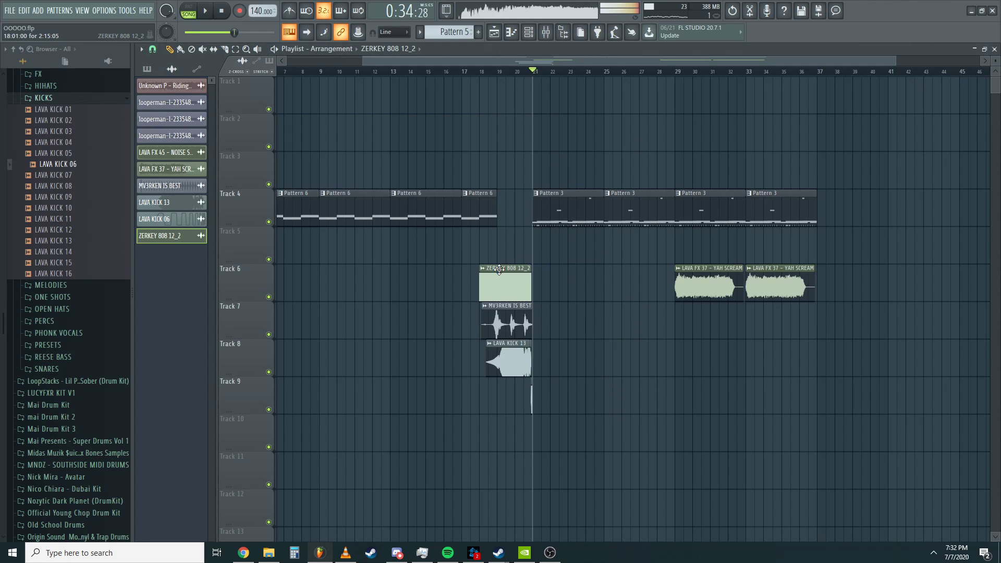
click(470, 72)
scroll(500, 248, up, 6)
drag(499, 287, 589, 271)
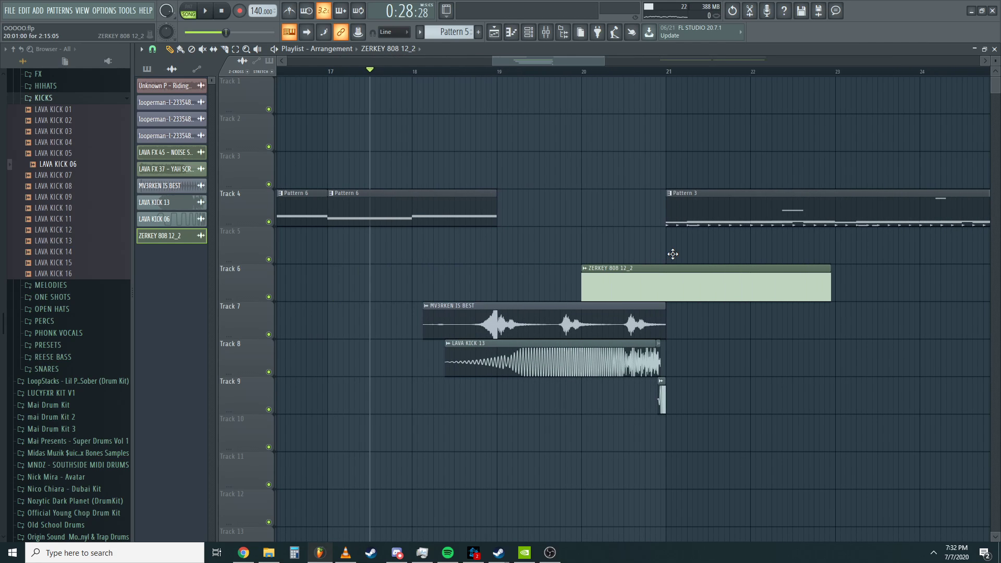
- Turn the channel volume of the ZERKEY 808 12_2 sample down close to zero while playing the transition
double_click(614, 270)
key(space)
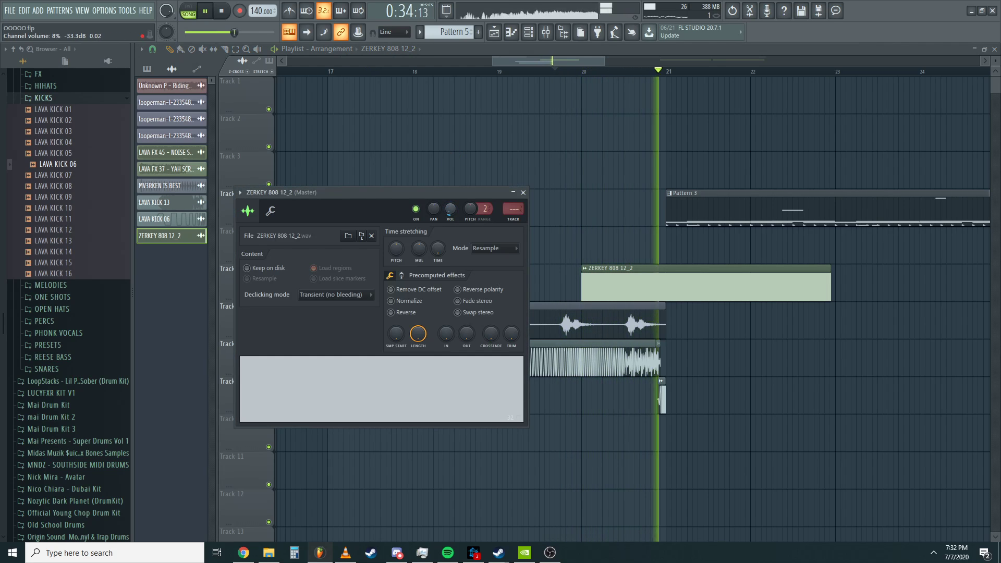
click(524, 193)
key(space)
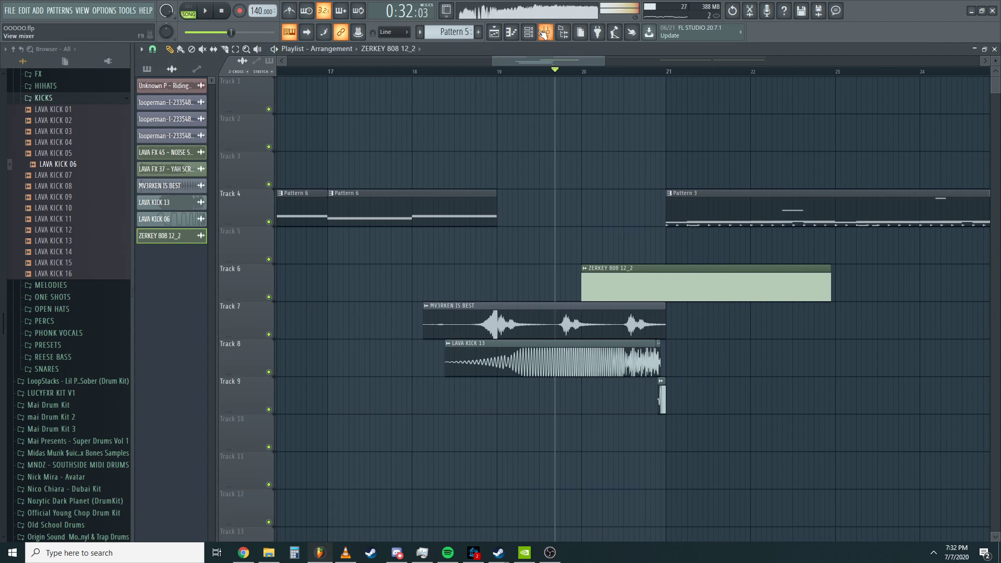
- Slice the ZERKEY 808 12_2 clip at bar 21, delete the part after it, and set the song position to bar 19
key(F6)
click(503, 71)
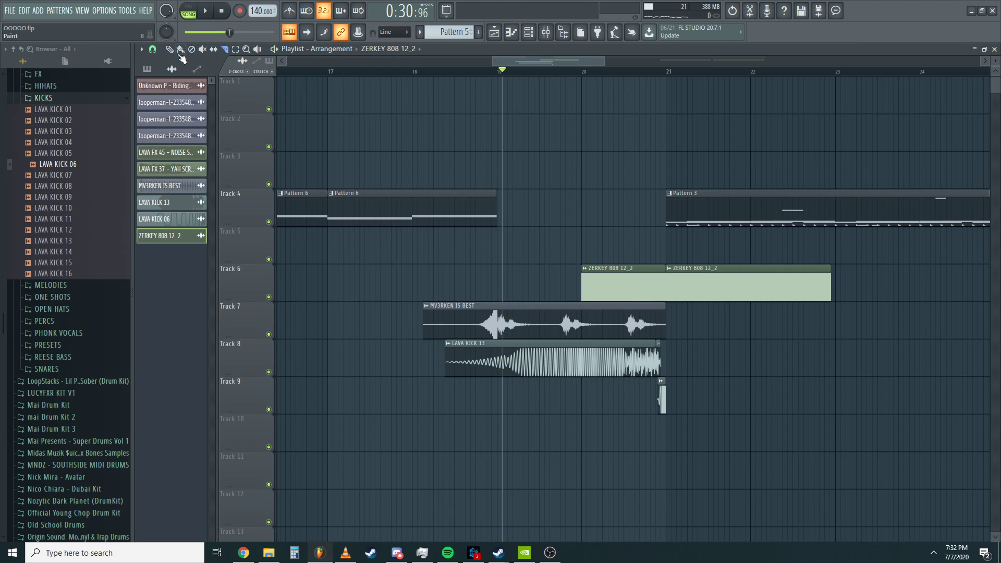
right_click(677, 282)
- Create an automation clip for the channel volume of the ZERKEY 808 12_2 sample
double_click(651, 284)
right_click(452, 209)
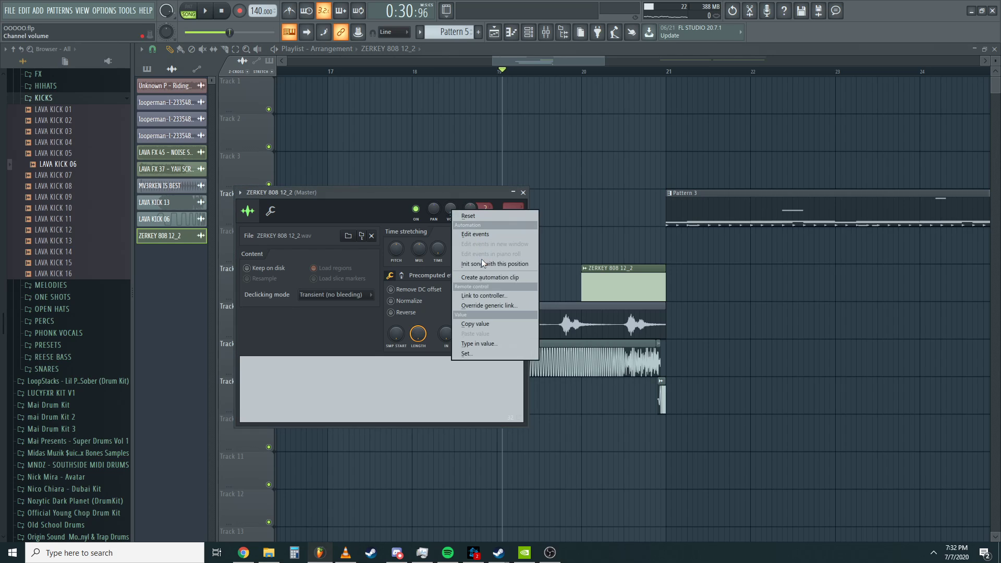
click(485, 278)
click(523, 192)
- Shape the volume automation to ramp from 0% at bar 20 up to near maximum at bar 21
scroll(563, 162, down, 6)
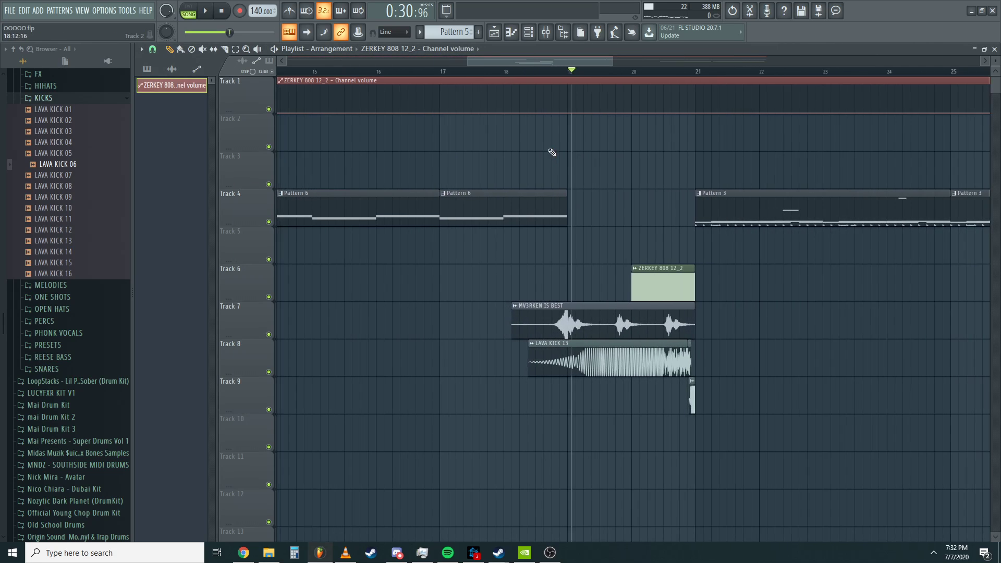
scroll(536, 129, up, 8)
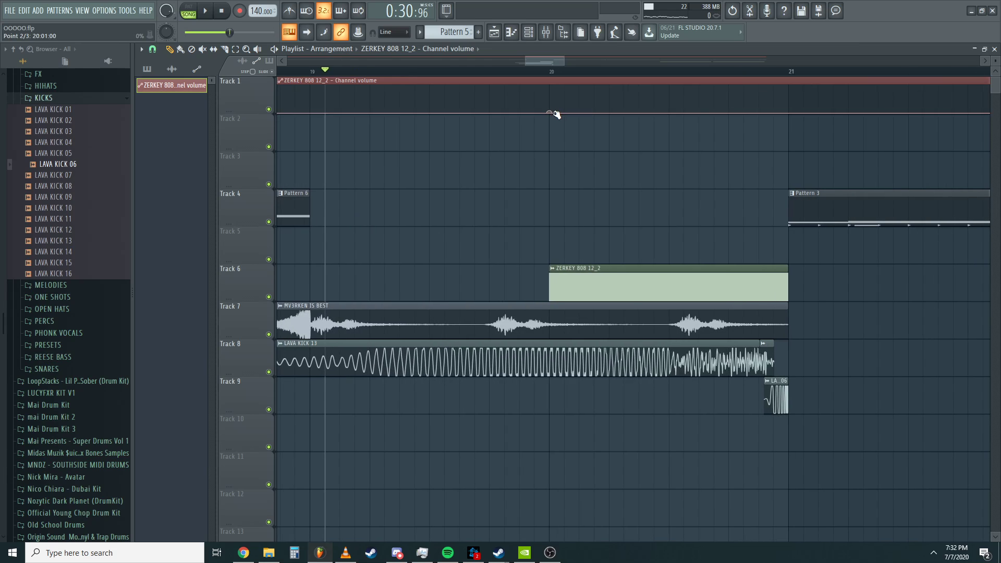
key(space)
drag(789, 113, 789, 104)
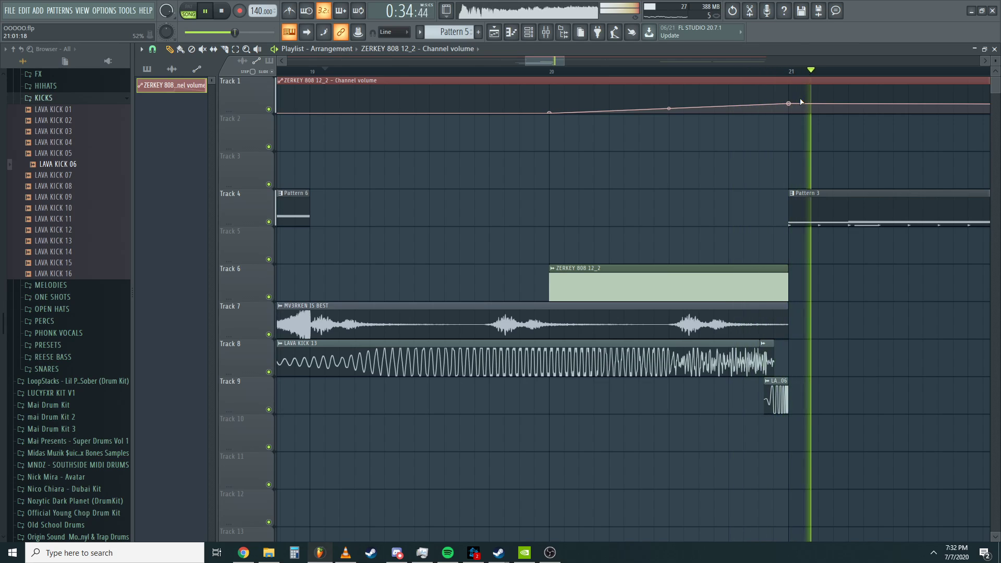
drag(791, 104, 796, 84)
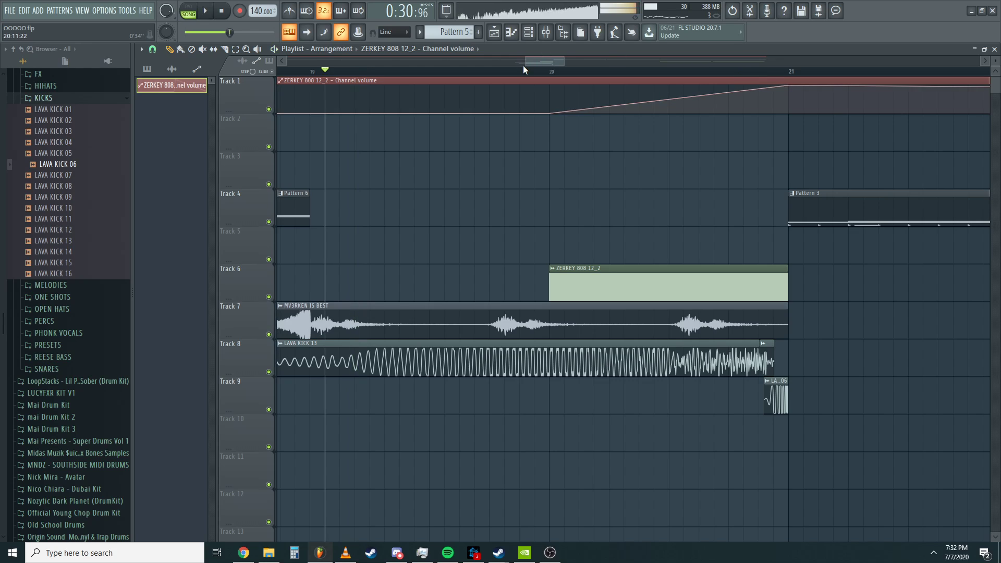
- Lower the volume automation point at bar 21 to 70%, then to about half height, while playing the transition
scroll(523, 64, down, 3)
scroll(875, 156, down, 4)
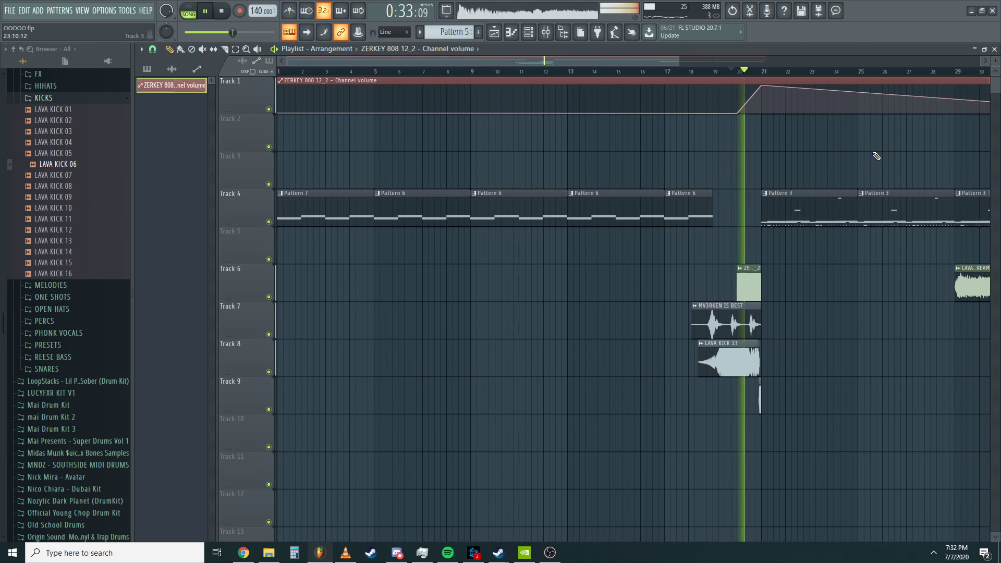
scroll(772, 130, up, 4)
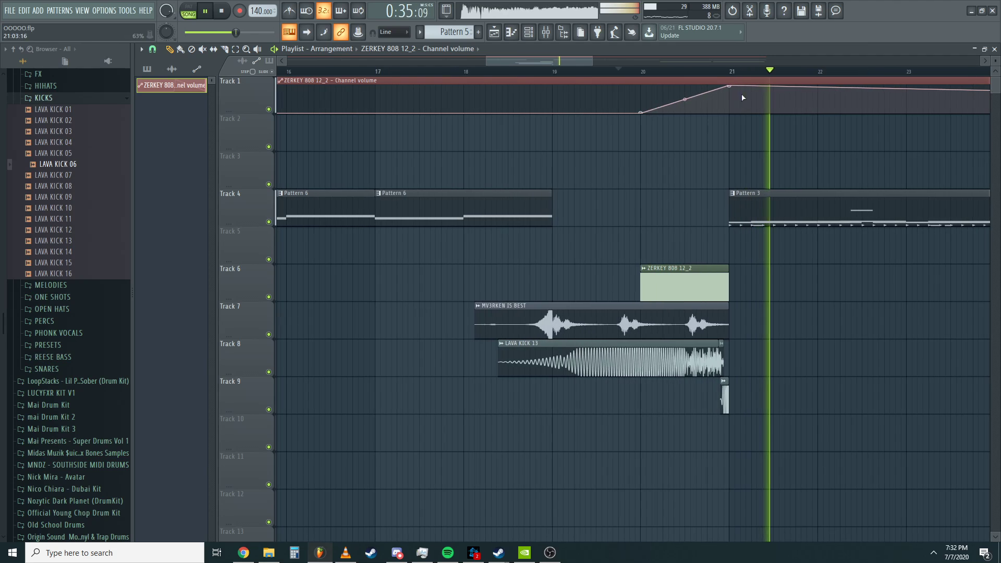
key(space)
drag(730, 85, 732, 94)
scroll(740, 130, up, 2)
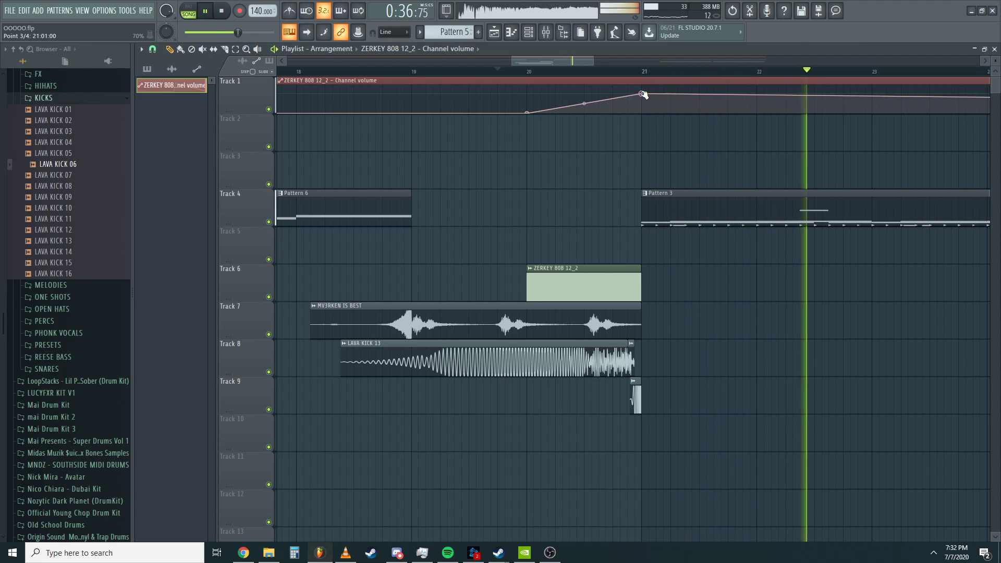
drag(641, 94, 642, 99)
- Play the transition into the full pattern and save the project
scroll(641, 78, down, 5)
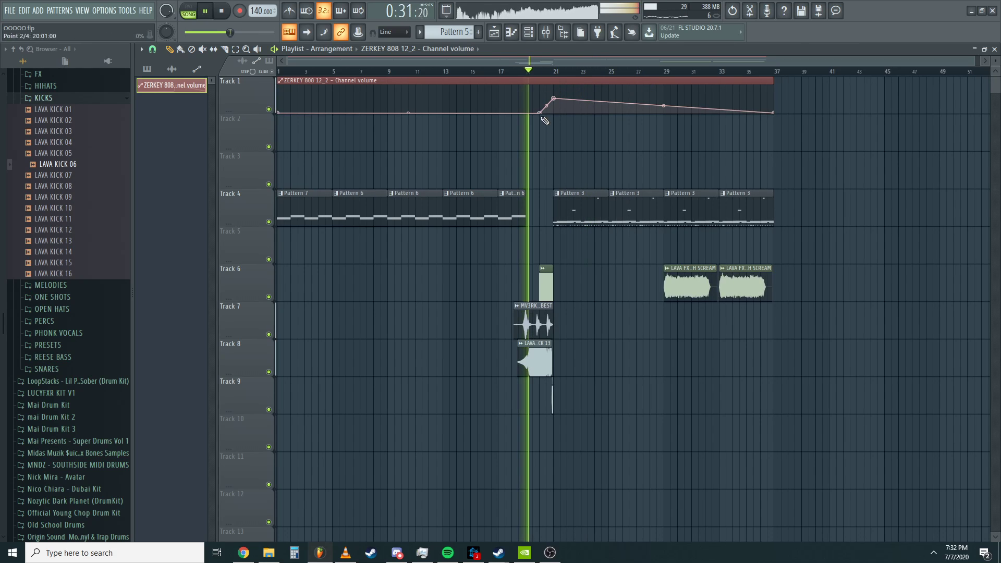
scroll(556, 168, up, 5)
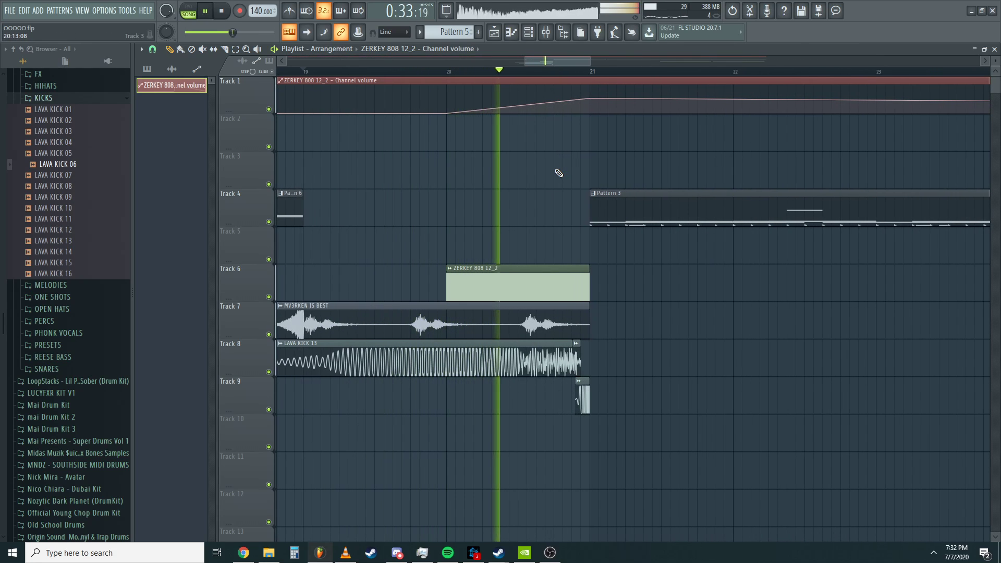
key(ctrl+s)
scroll(560, 173, down, 5)
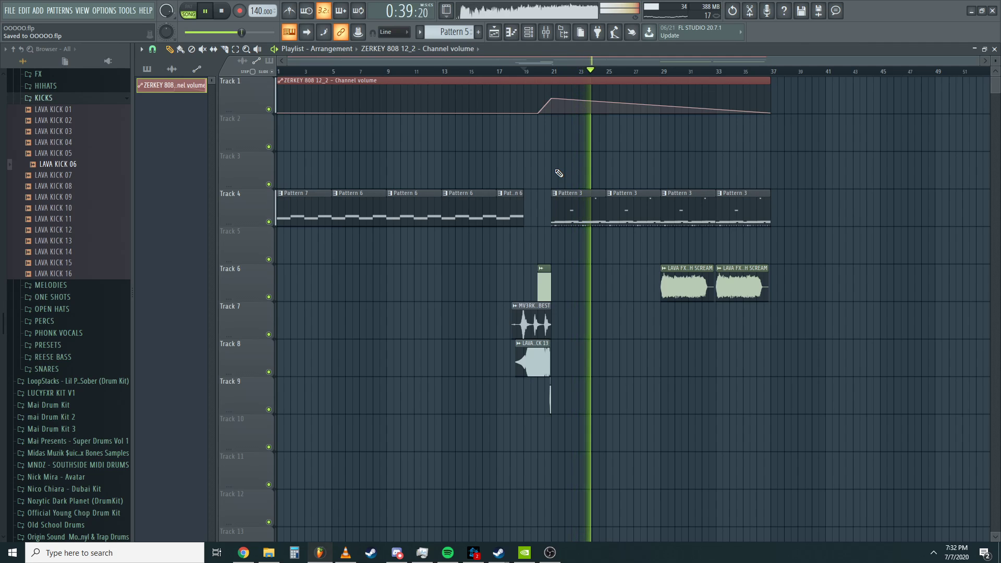
- Delete the LAVA FX 37 scream clip at bar 29 and make the Pattern 3 clip there unique as Pattern 4
right_click(694, 284)
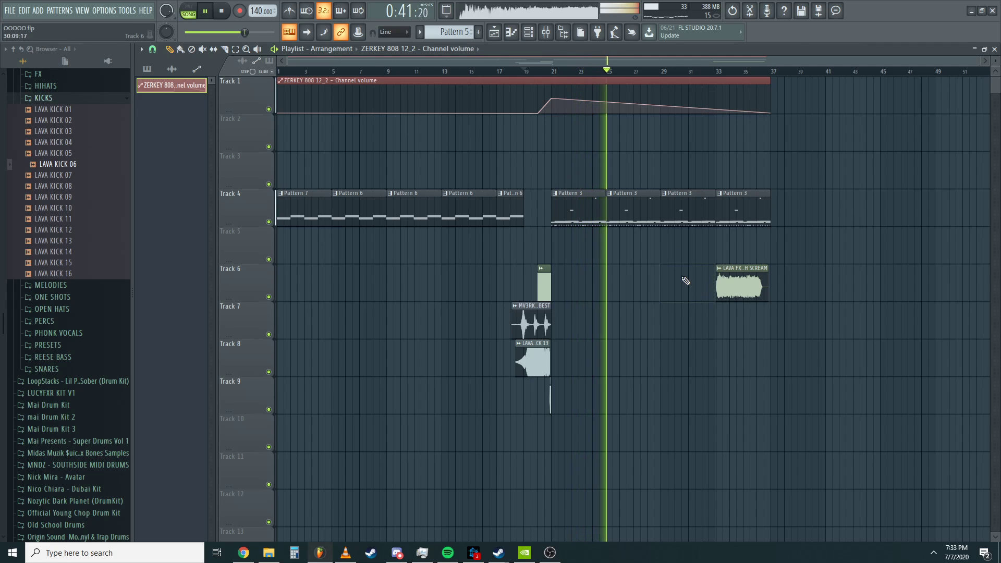
scroll(664, 199, up, 1)
click(662, 194)
click(683, 262)
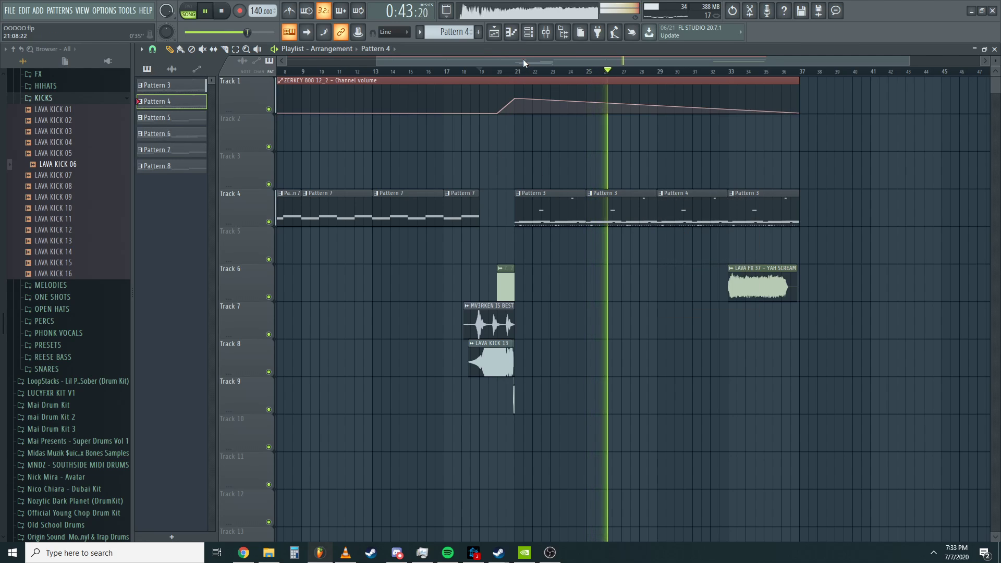
- Open Pattern 4's ZERKEY 808 12 channel in the piano roll and raise its first note to D#6
key(F6)
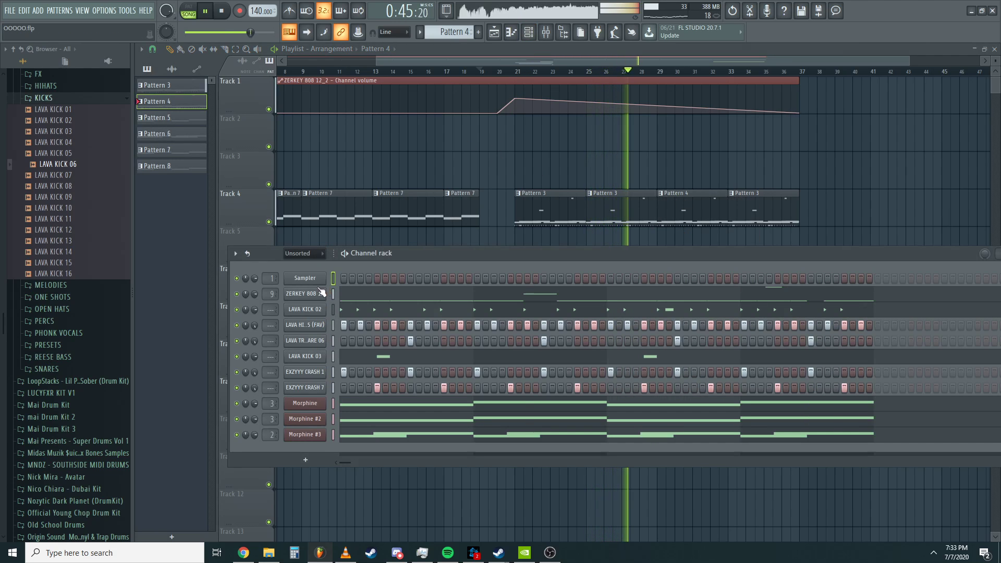
right_click(322, 292)
click(344, 291)
click(197, 333)
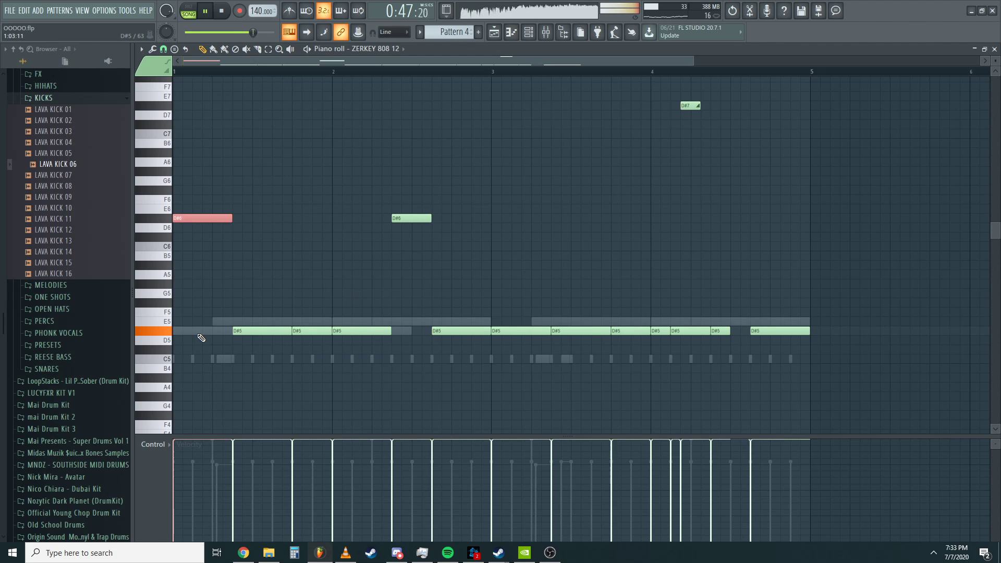
- Raise the 808 note at the start of bar 2 to E6 while the pattern plays
click(322, 256)
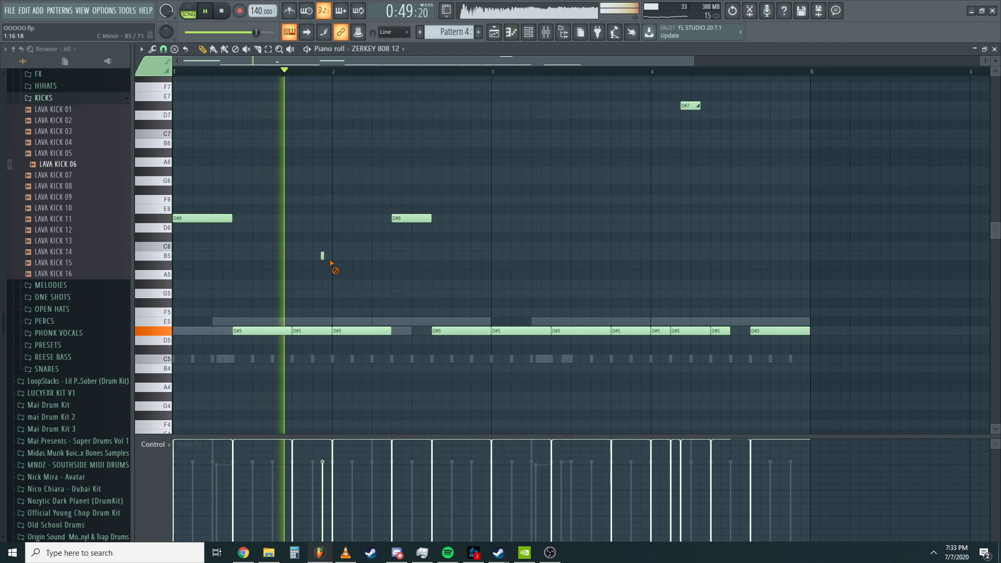
key(space)
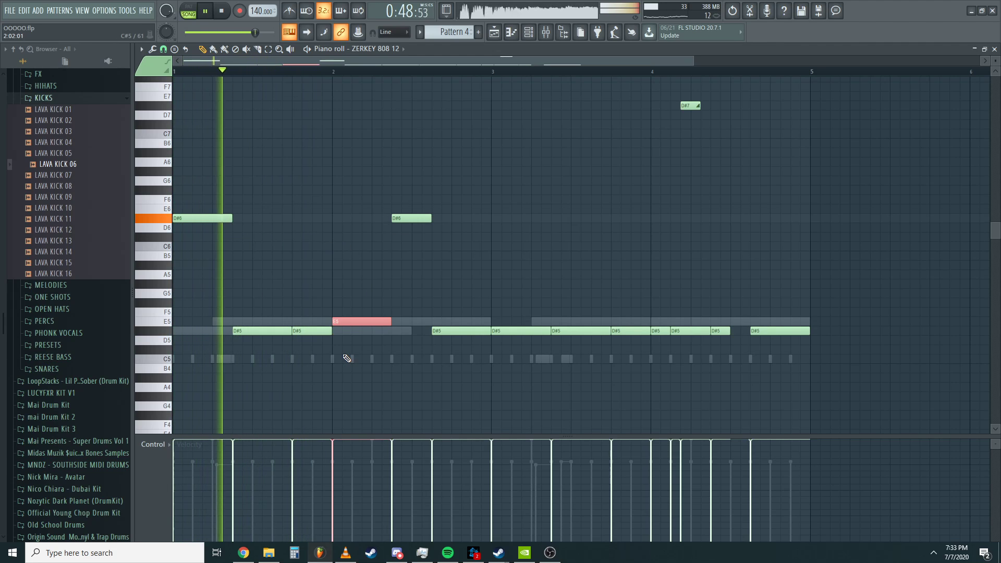
key(ctrl+Up)
key(shift+Up)
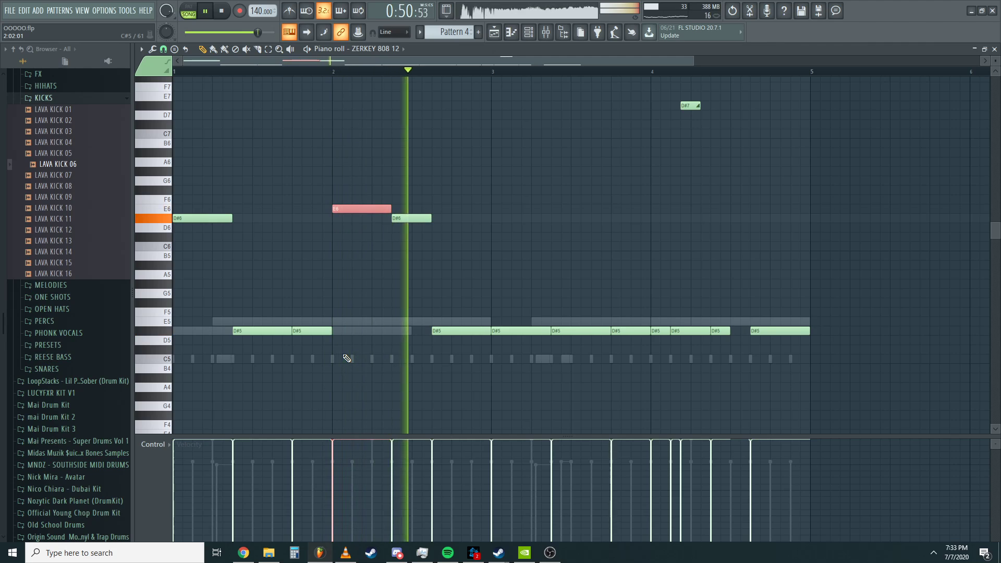
- Shorten the D#6 note in bar 2 to one step and place a one-step D#7 note directly after it
click(402, 256)
right_click(404, 257)
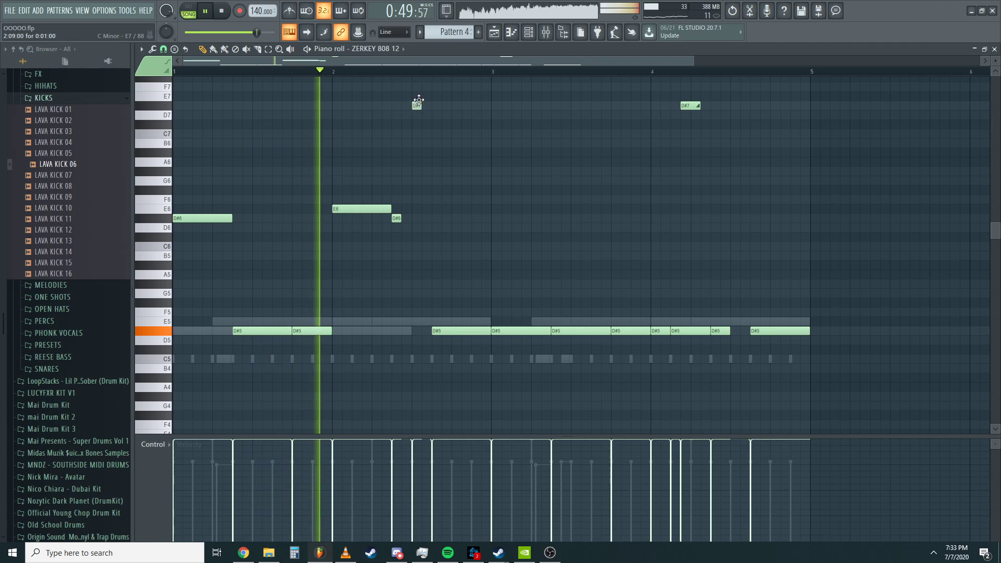
click(415, 105)
key(space)
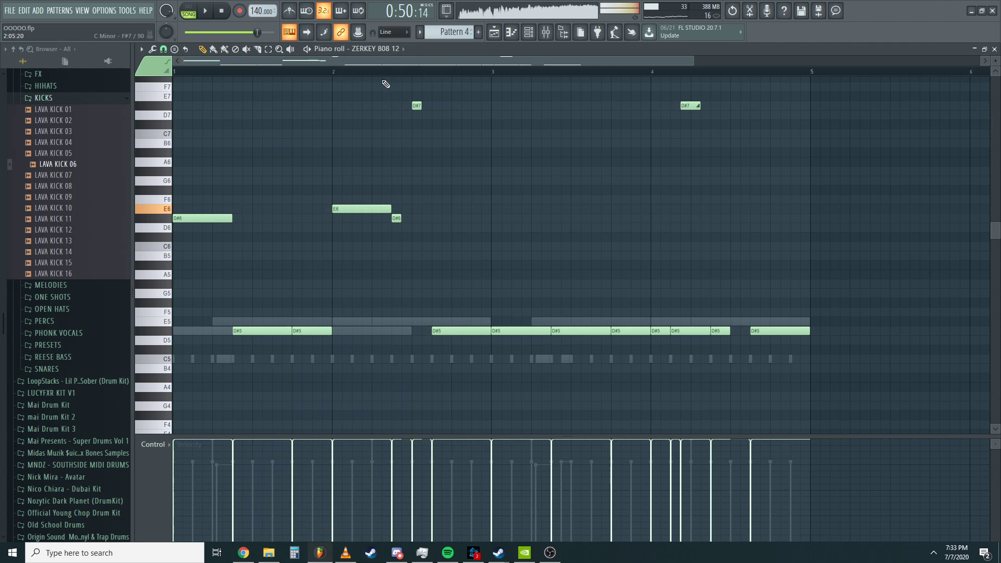
drag(418, 106, 408, 106)
key(space)
scroll(418, 113, up, 2)
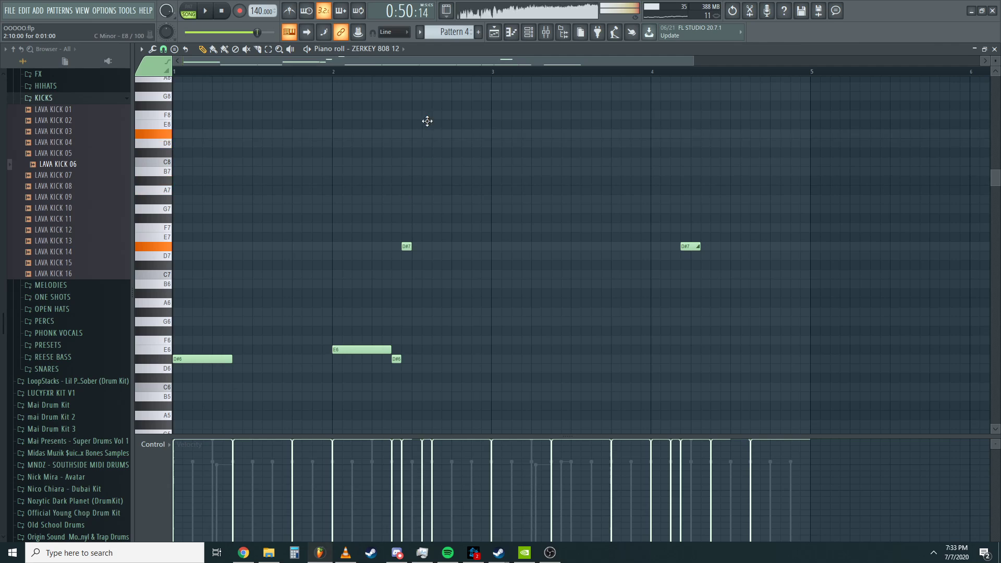
- Continue the rising 808 run in bar 2 with one-step notes at D#8 and D#9, and audition it
drag(419, 113, 420, 133)
key(space)
key(space)
click(427, 96)
key(space)
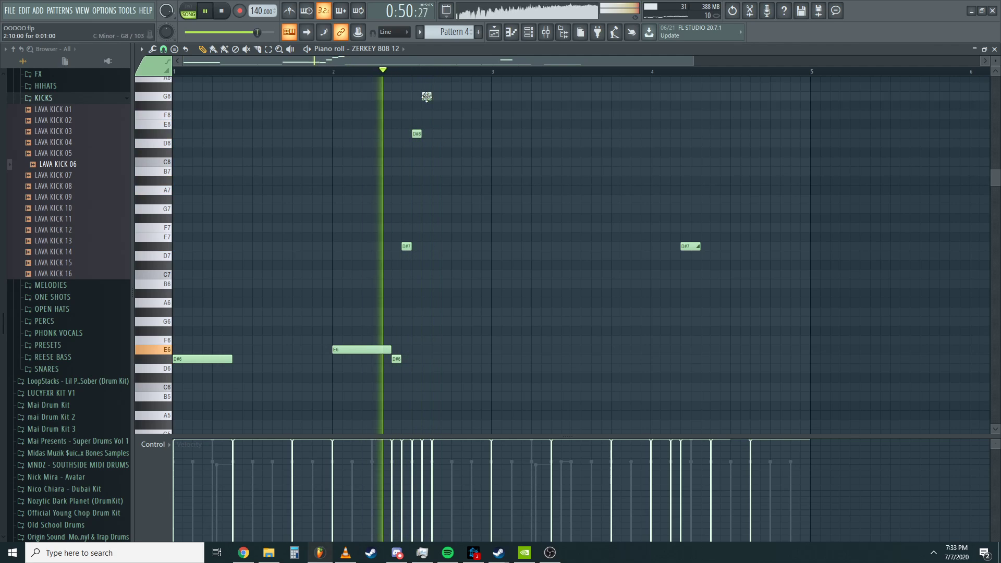
key(space)
drag(427, 96, 427, 77)
key(space)
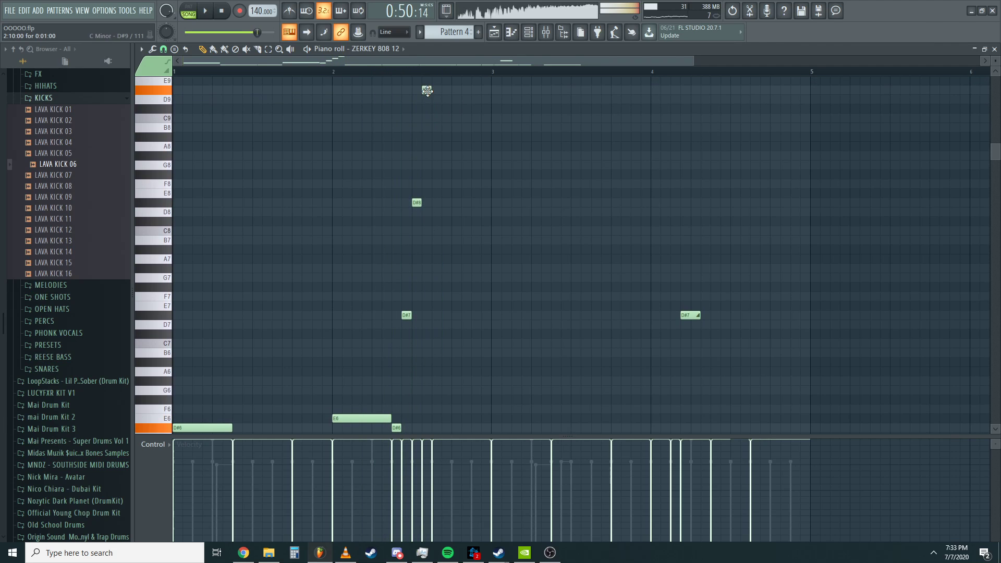
scroll(478, 151, down, 2)
scroll(479, 152, down, 5)
key(space)
key(space)
- Raise the first short note of the bar 2 run from D#6 to D#8 and play the result
scroll(418, 206, up, 4)
scroll(419, 207, down, 4)
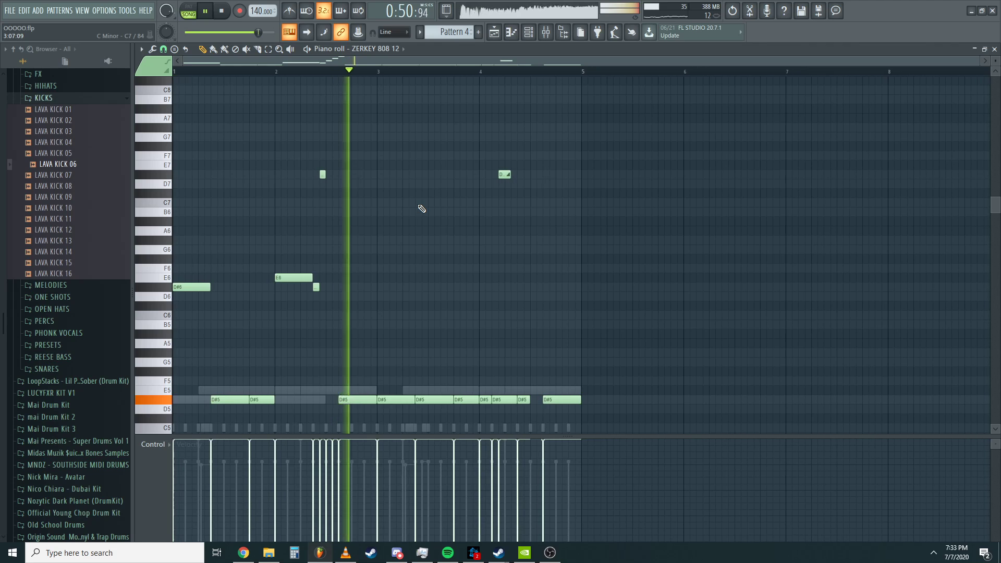
key(space)
drag(344, 265, 315, 286)
key(space)
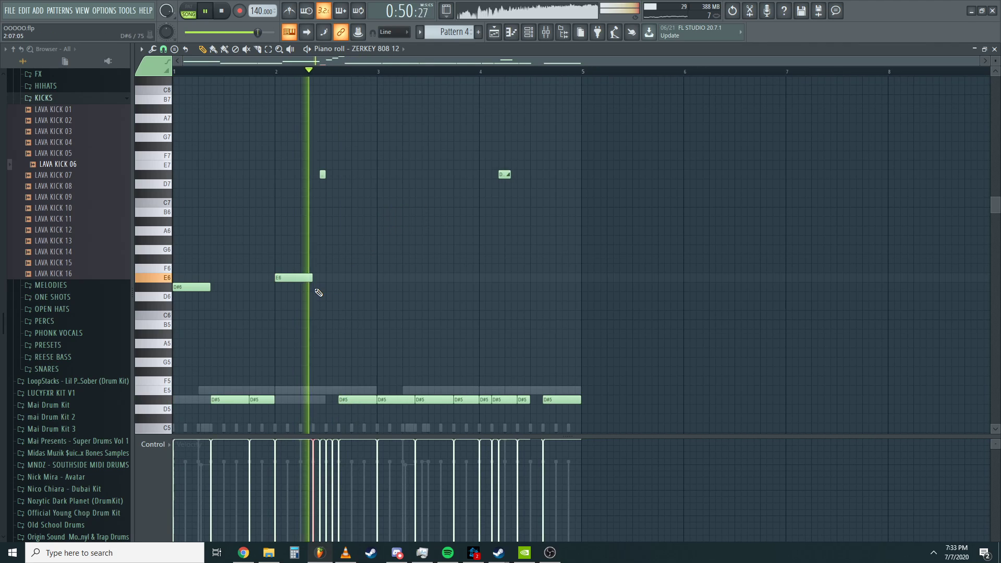
key(space)
scroll(319, 292, up, 1)
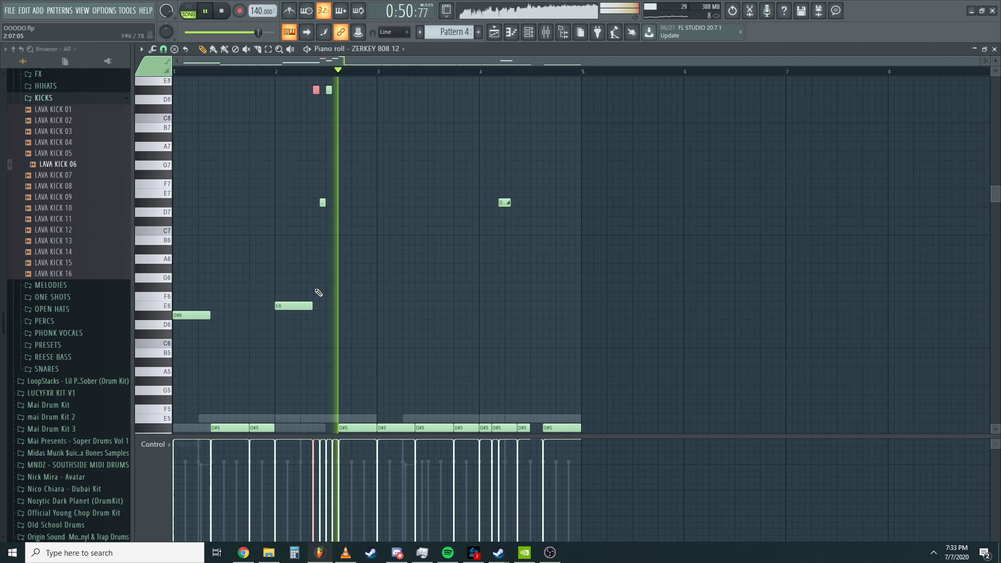
key(space)
key(space)
- Lower the last short note of the bar 2 run to D#7, audition it, and return to the playlist
scroll(318, 293, up, 4)
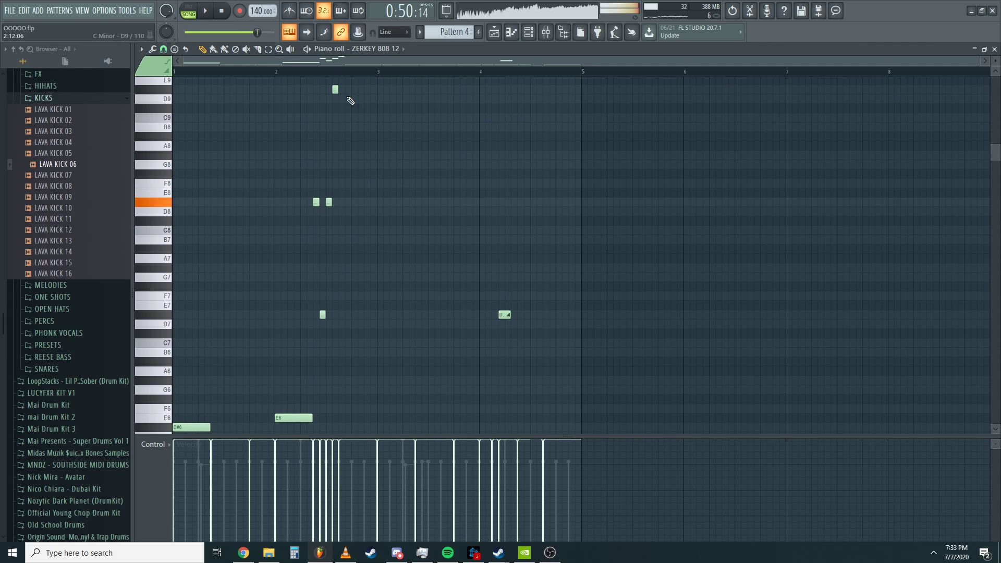
scroll(417, 188, down, 7)
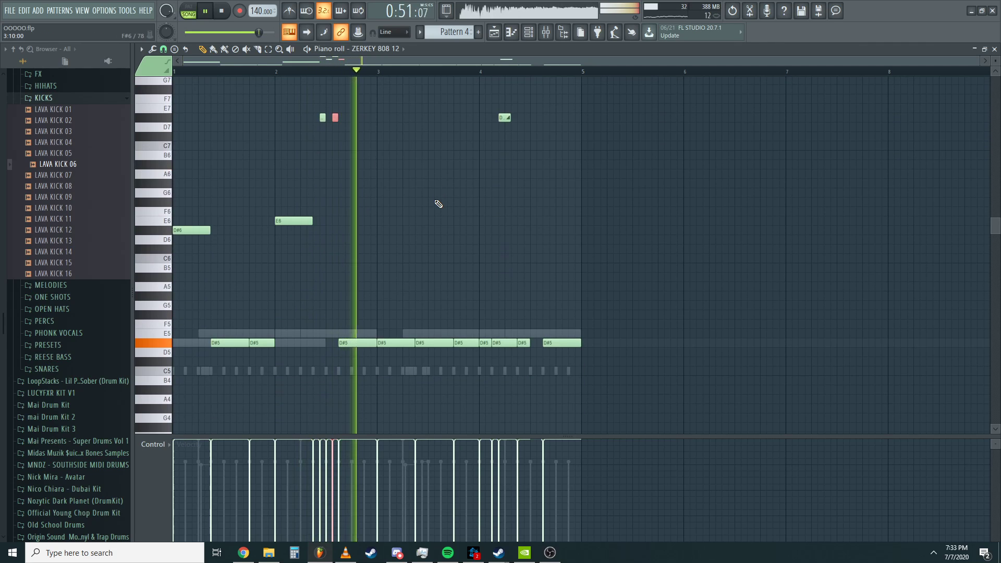
key(space)
key(space)
click(995, 49)
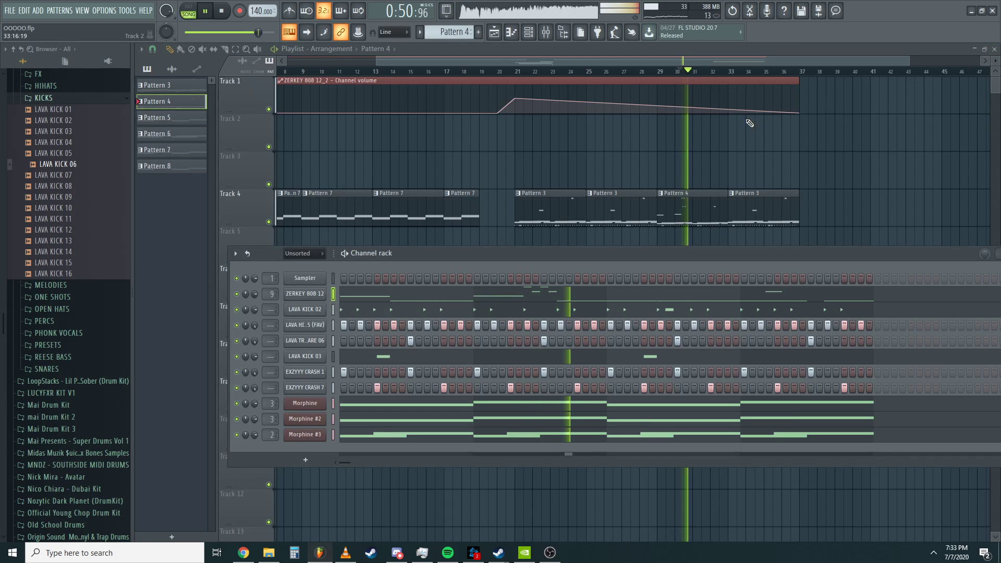
- Save the project and delete the LAVA FX 37 scream clip at bar 33
click(728, 82)
click(744, 215)
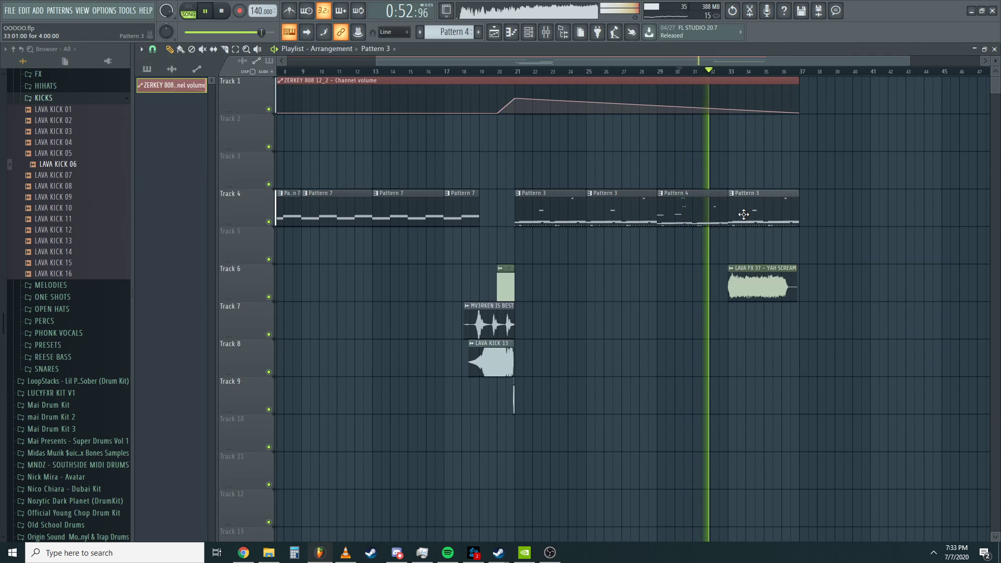
click(825, 178)
right_click(834, 183)
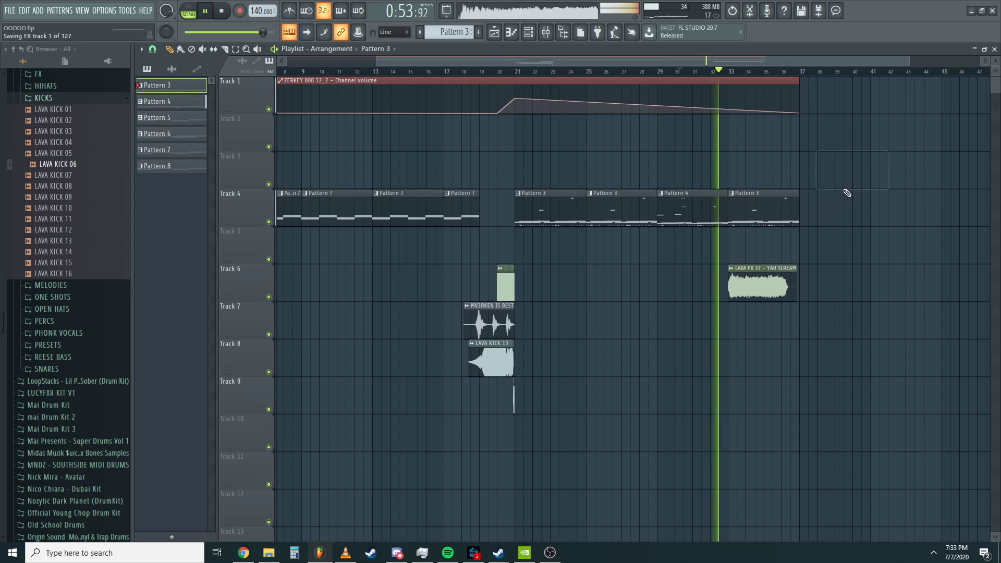
right_click(780, 267)
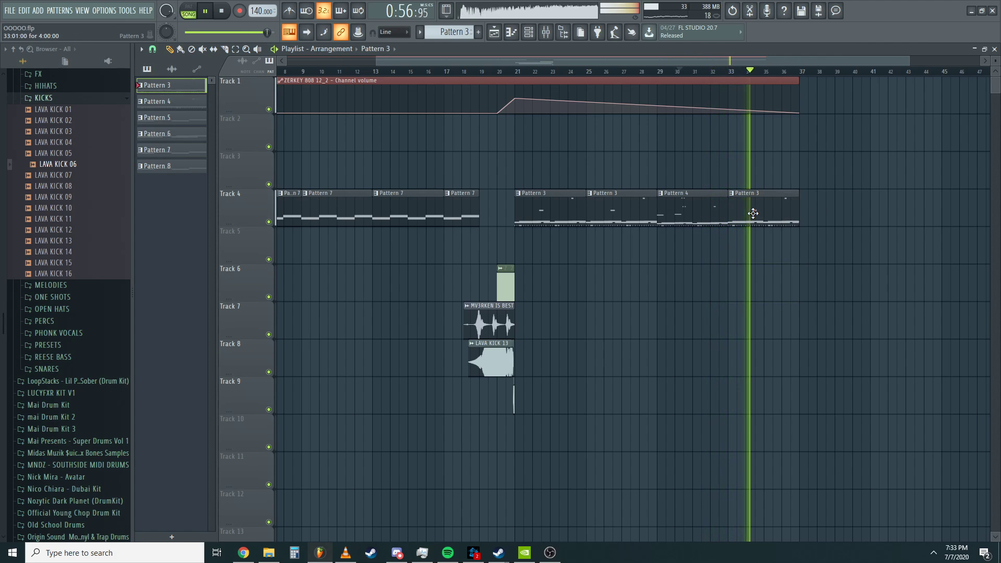
scroll(754, 215, down, 2)
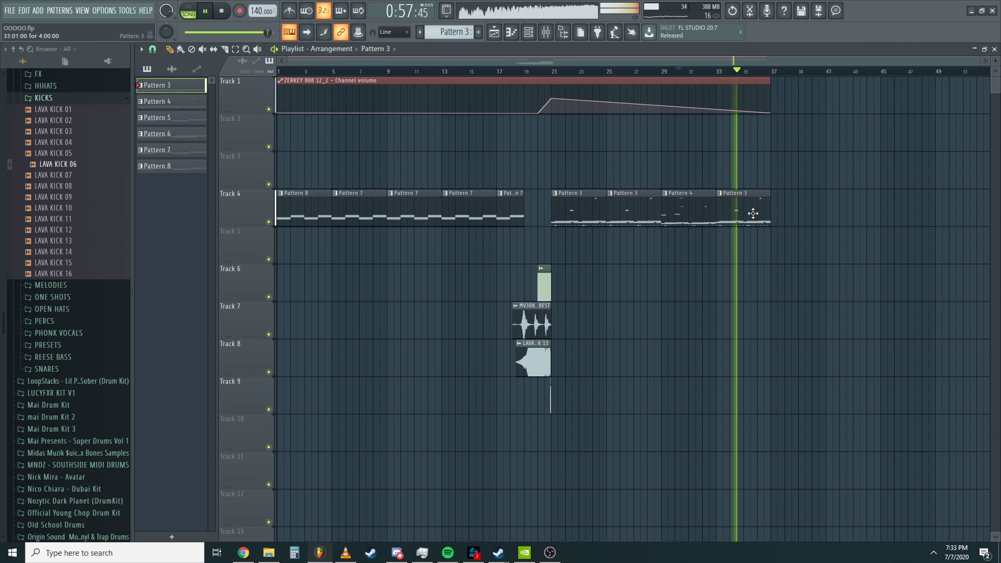
click(551, 554)
click(550, 557)
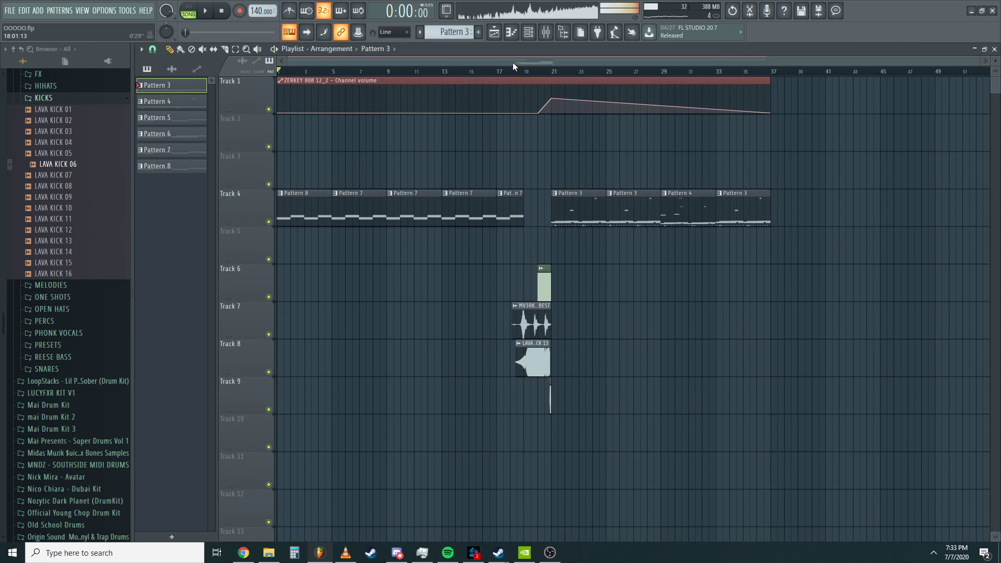
- Create an automation clip for the Master track's volume and return to the playlist
click(546, 32)
right_click(191, 152)
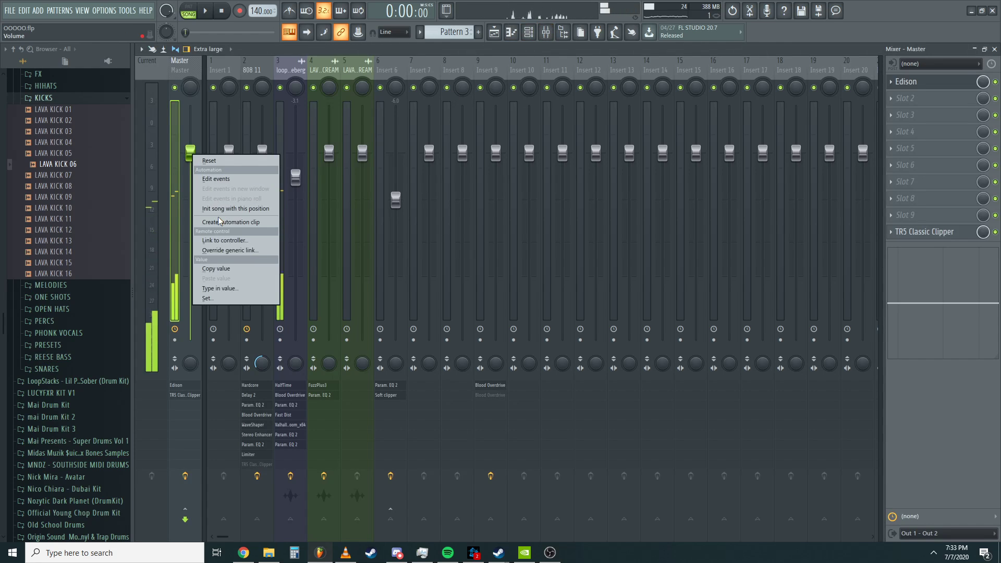
click(219, 222)
click(995, 49)
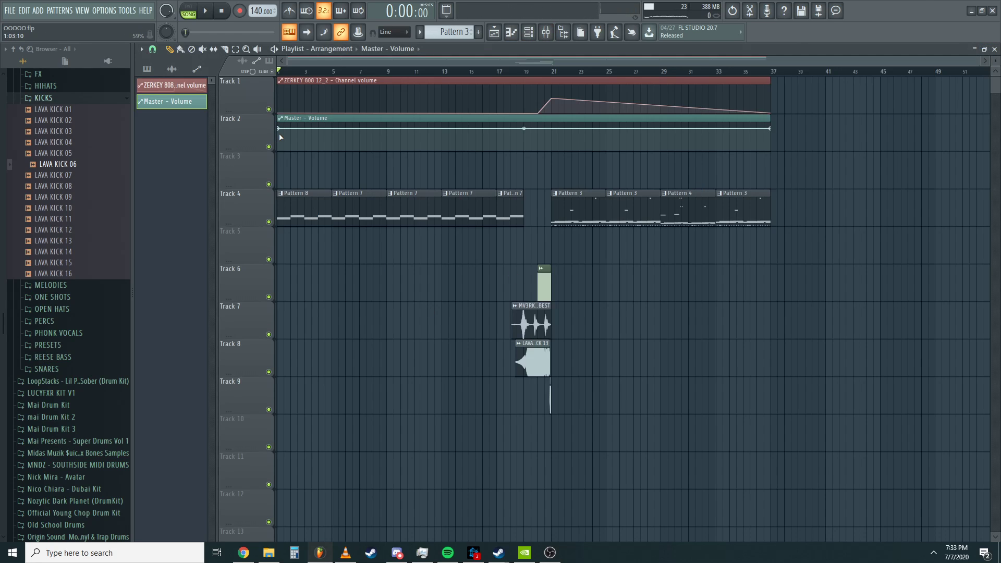
- Shape the Master volume automation to rise from zero at bar 1 to its normal level at bar 19
right_click(280, 131)
click(299, 295)
right_click(526, 136)
click(547, 310)
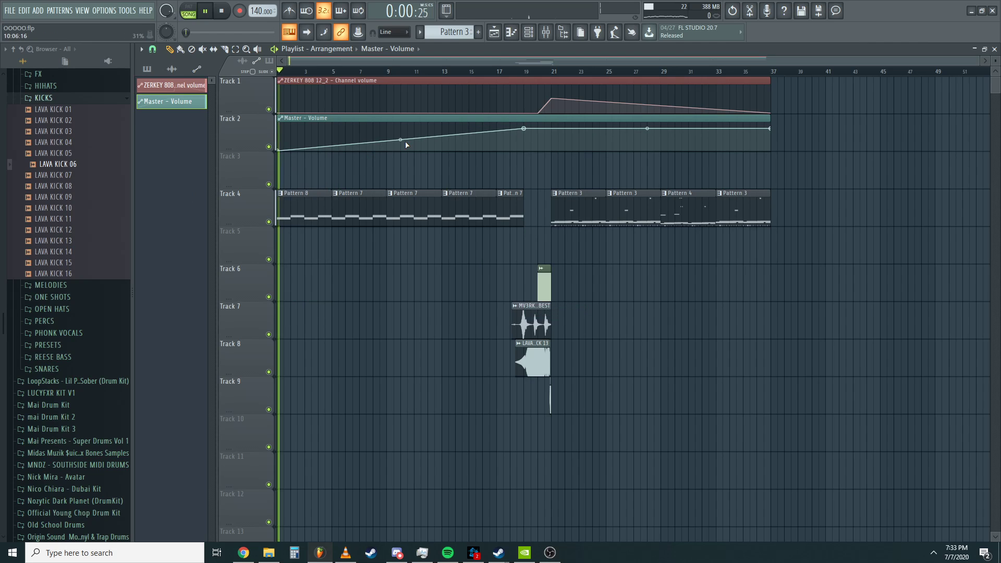
- Insert ValhallaRoom on the Master track and automate its mix level to fall from full at bar 1 to zero at bar 19
key(F9)
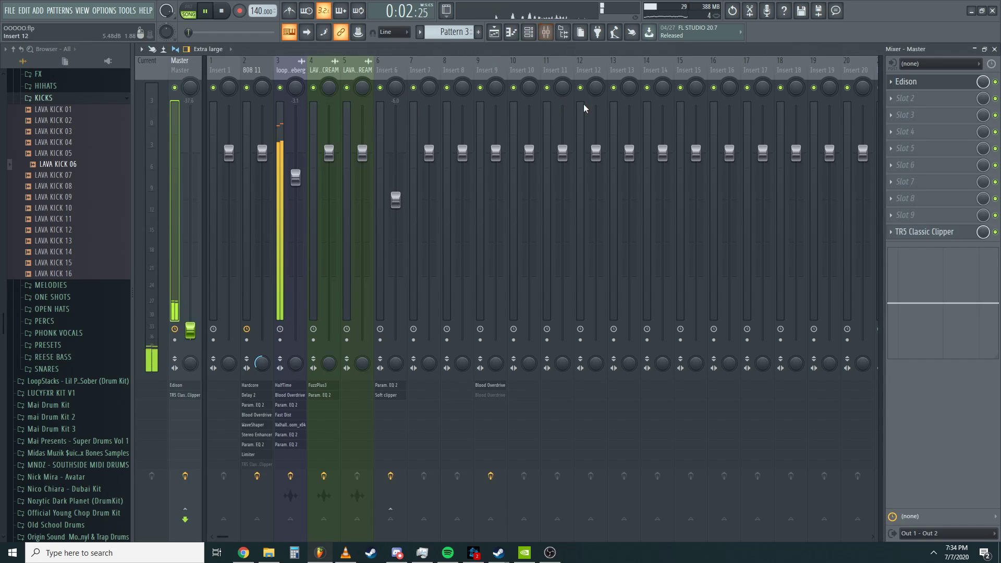
click(915, 155)
click(839, 232)
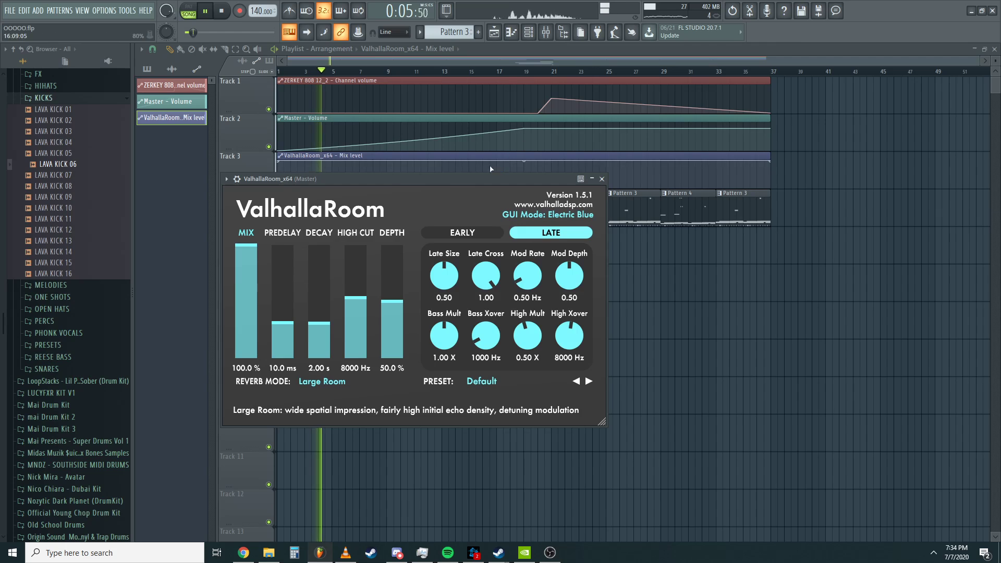
drag(770, 159, 782, 222)
- Preview samples in the KICKS folder and place LAVA KICK 02 on Track 5 at bar 13
click(61, 251)
scroll(73, 272, up, 3)
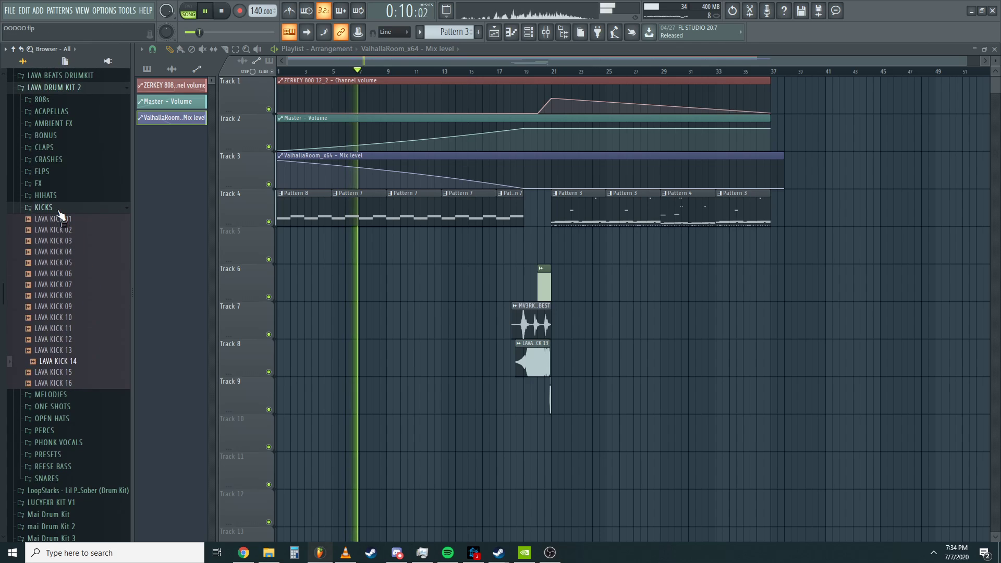
drag(58, 230, 446, 238)
click(435, 71)
scroll(441, 156, up, 5)
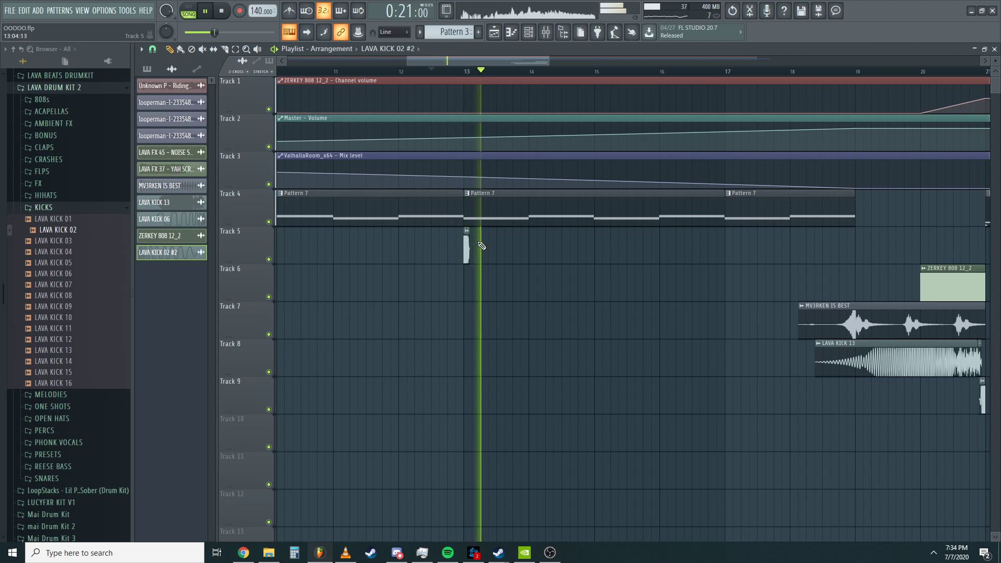
- Add LAVA KICK 02 hits on Track 5 at the start of bars 14, 15, 16 and 17
click(532, 252)
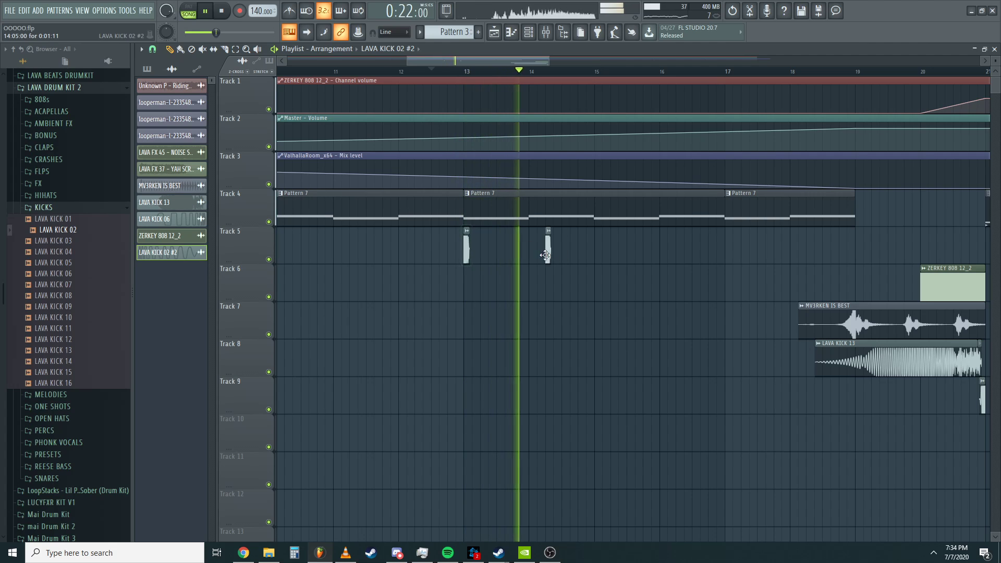
click(598, 249)
click(653, 248)
drag(654, 248, 727, 247)
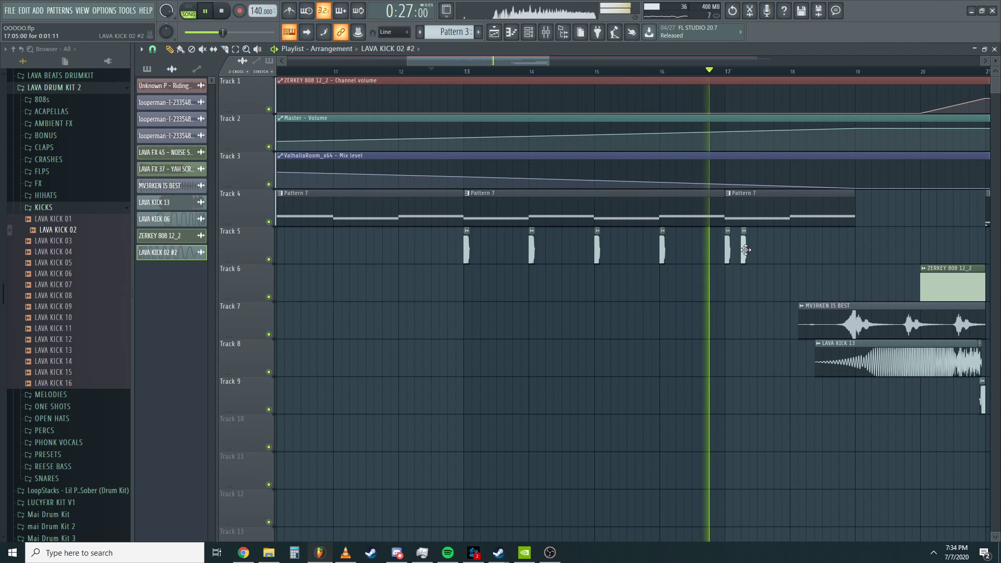
- Add more LAVA KICK 02 hits within bar 17, on the second and third beats and just after
click(744, 249)
click(761, 249)
key(space)
click(770, 248)
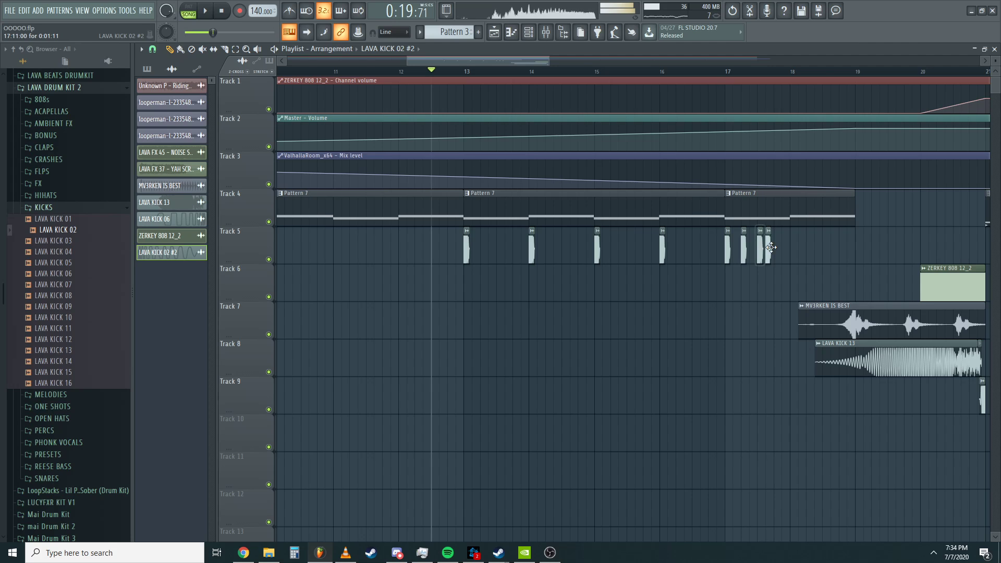
- Space the LAVA KICK 02 hits one beat apart and continue them through the last beat of bar 18
click(717, 72)
key(space)
scroll(872, 246, up, 3)
drag(630, 252, 650, 254)
click(695, 251)
click(742, 249)
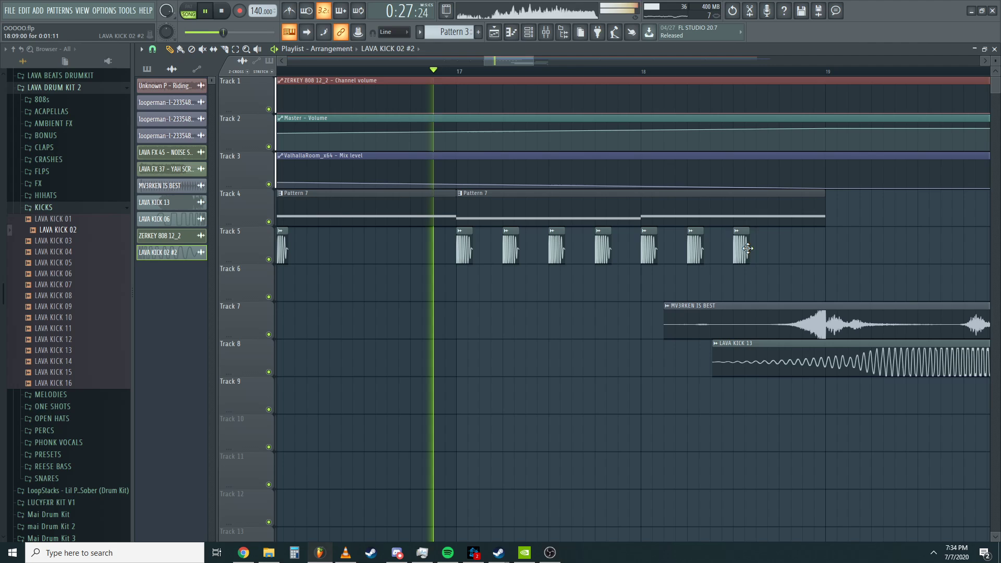
click(789, 247)
- Play the kick build-up through the transition into the full pattern and save the project
scroll(792, 246, down, 3)
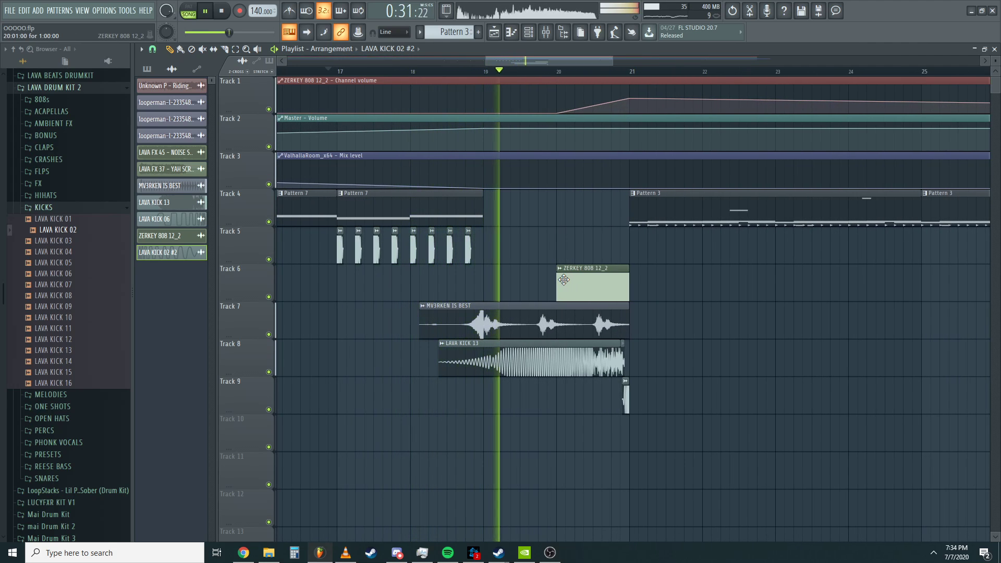
scroll(564, 280, down, 3)
scroll(563, 280, up, 5)
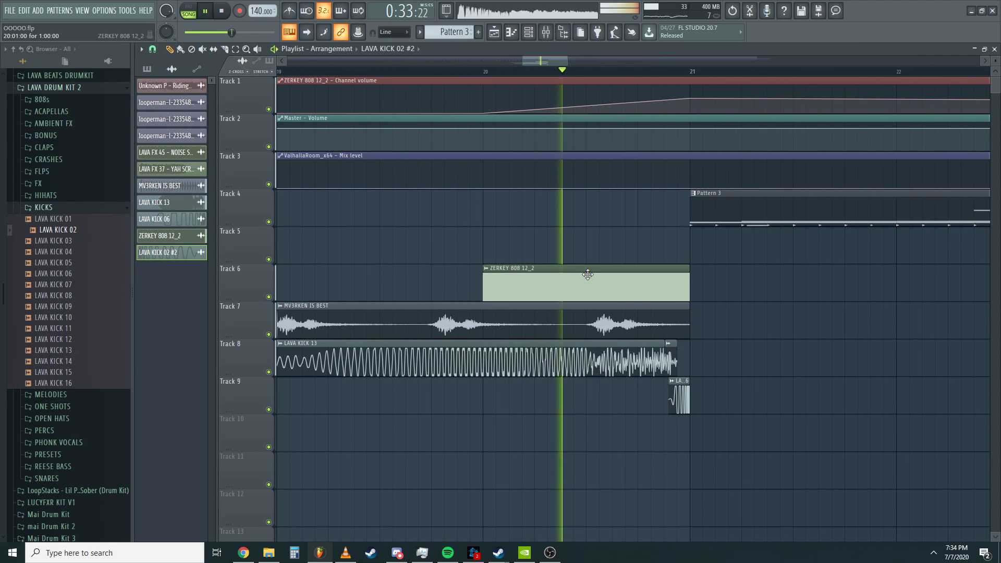
scroll(584, 273, down, 8)
key(ctrl+s)
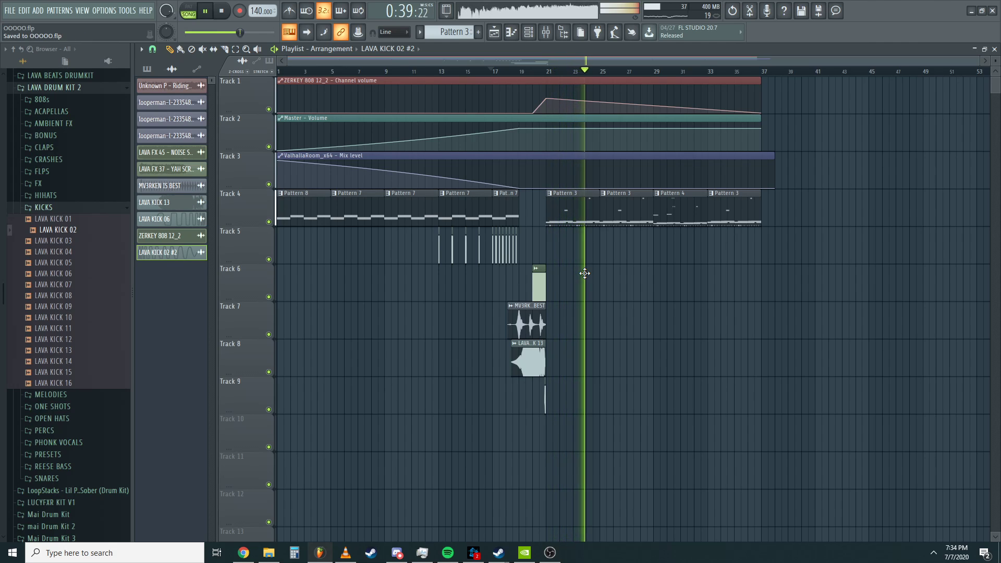
- Play from bar 21 and examine the LAVA KICK 02 notes of Pattern 3 in the piano roll
click(548, 71)
click(571, 208)
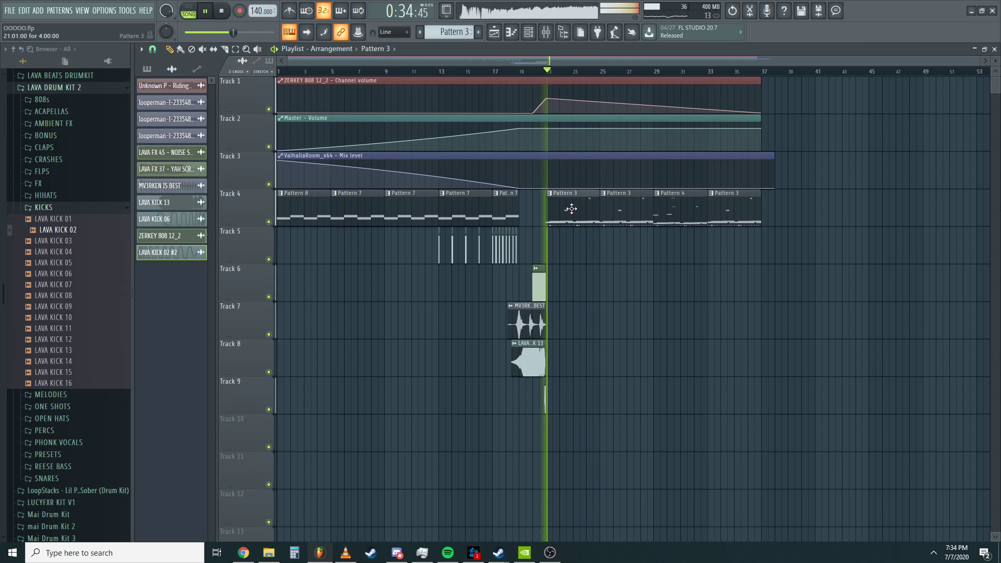
click(529, 36)
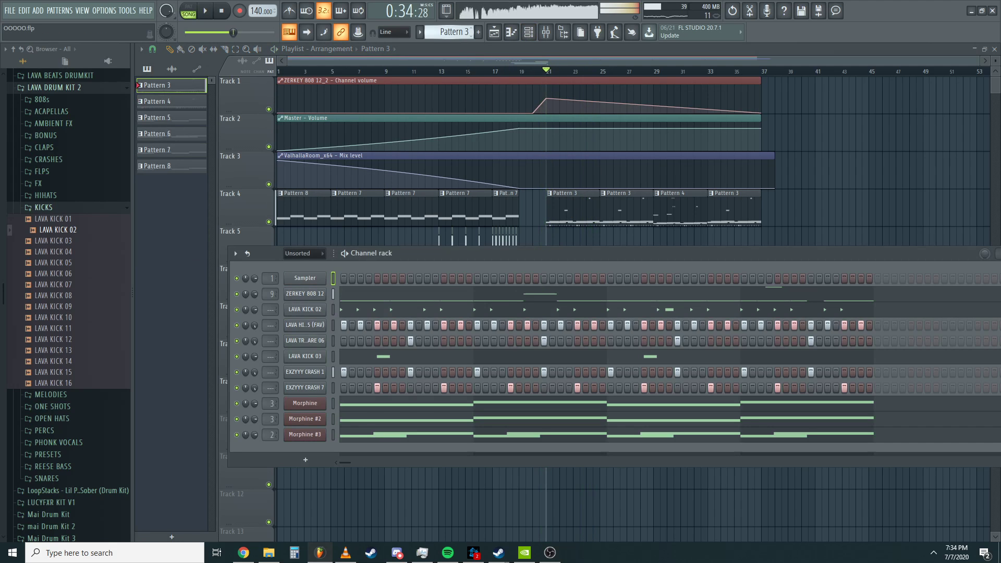
click(317, 311)
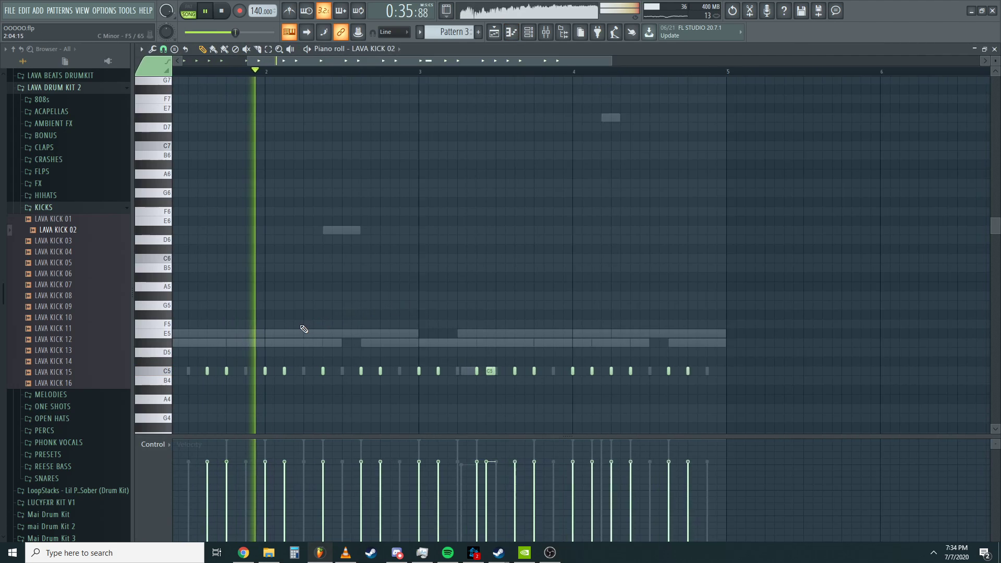
scroll(364, 369, down, 3)
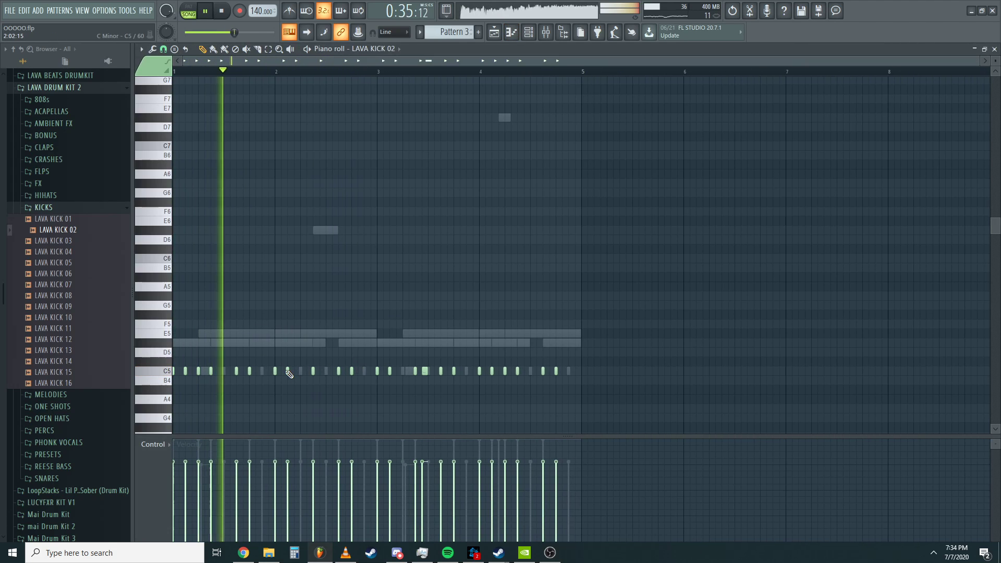
scroll(344, 373, up, 2)
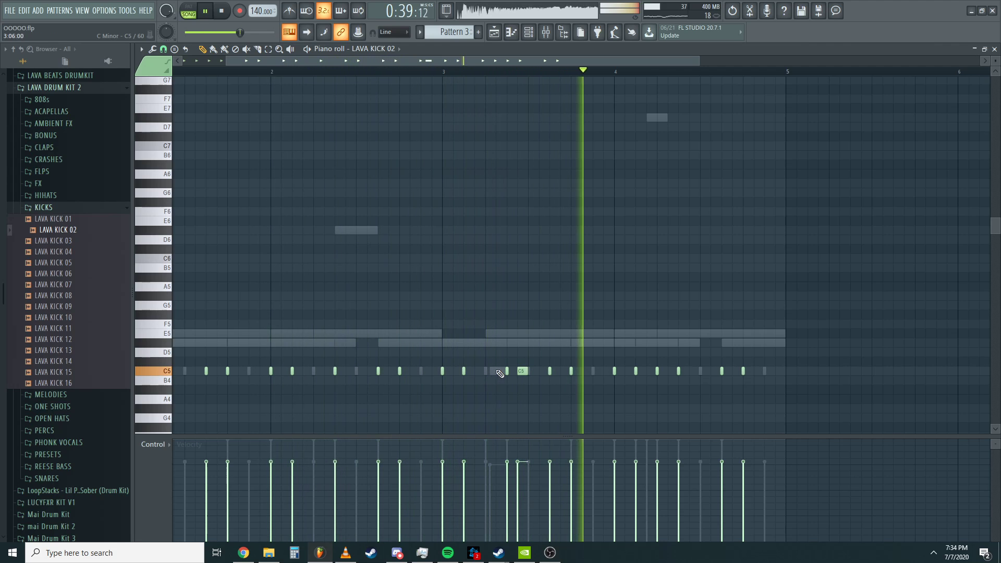
scroll(542, 370, down, 2)
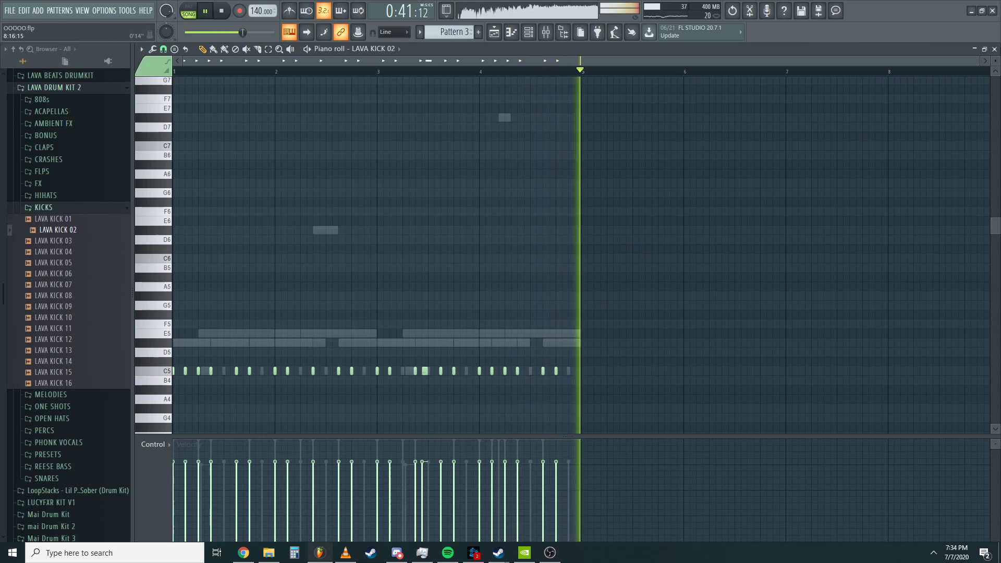
click(995, 49)
- Transpose the Morphine #3 notes of Pattern 4 up one octave to D#6 and E6 and play from bar 29
click(653, 214)
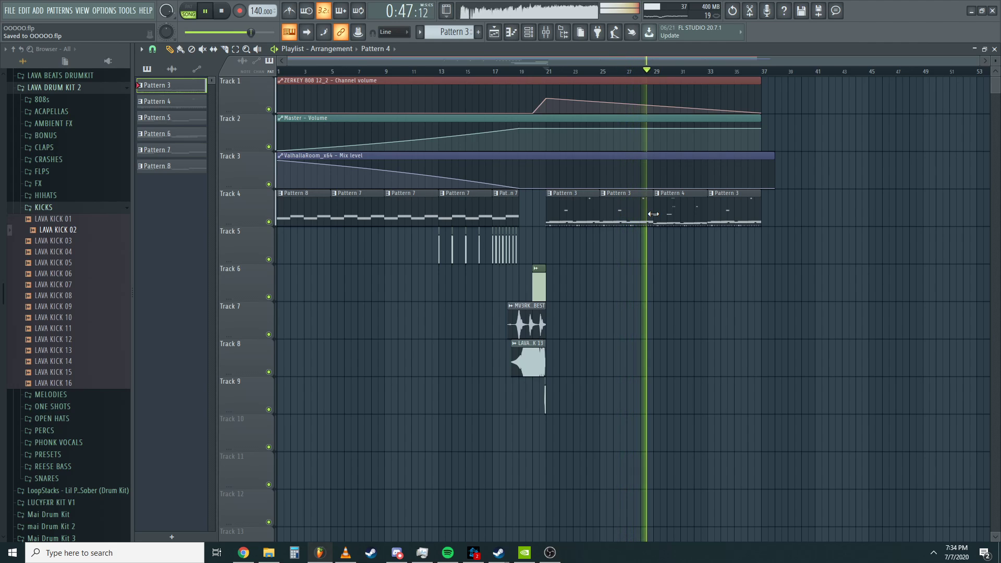
click(656, 213)
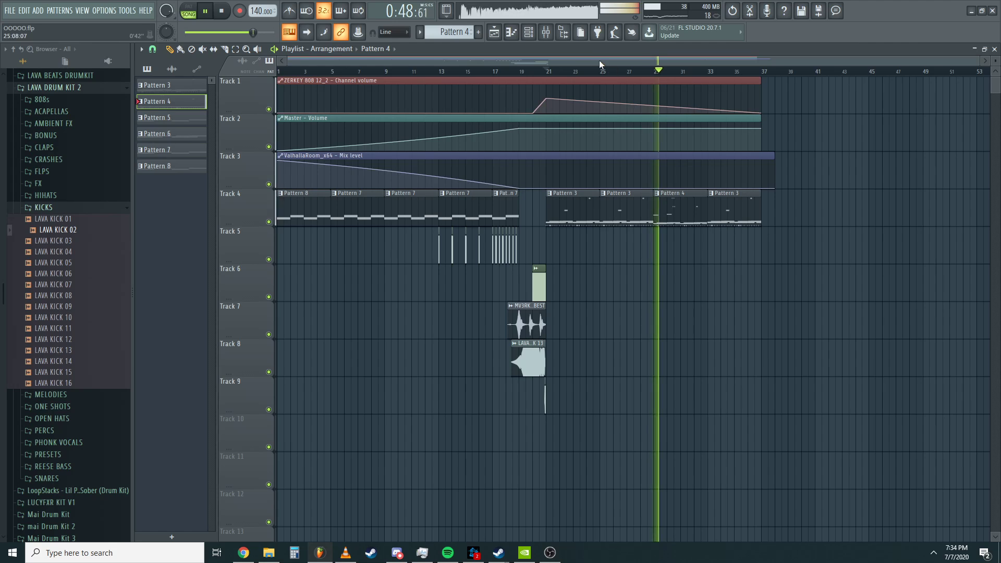
click(656, 71)
key(space)
click(529, 33)
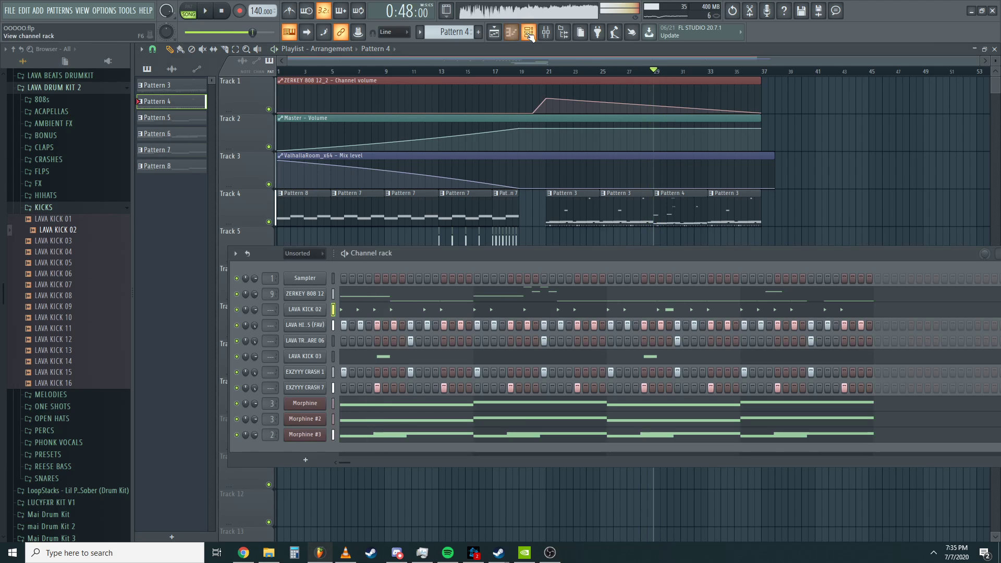
right_click(305, 433)
click(360, 395)
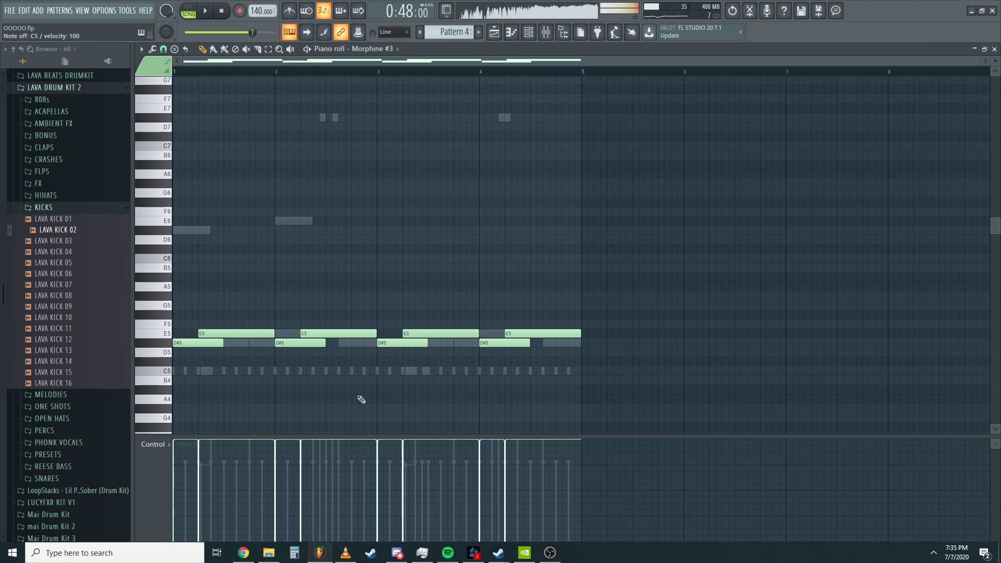
key(ctrl+Up)
key(space)
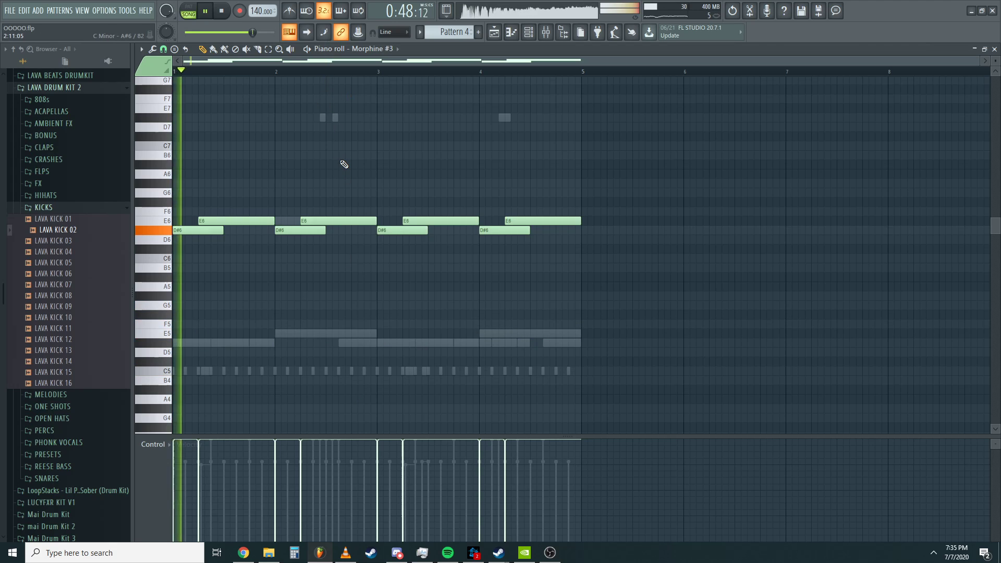
- Transpose the Morphine #2 notes of Pattern 4 up one octave to D#6 and E6
click(536, 31)
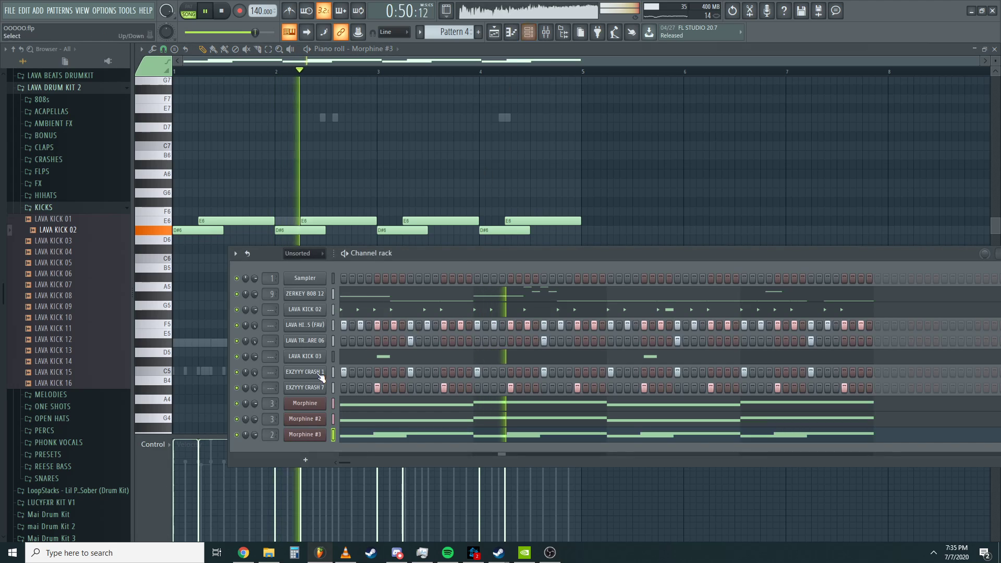
right_click(327, 386)
click(359, 389)
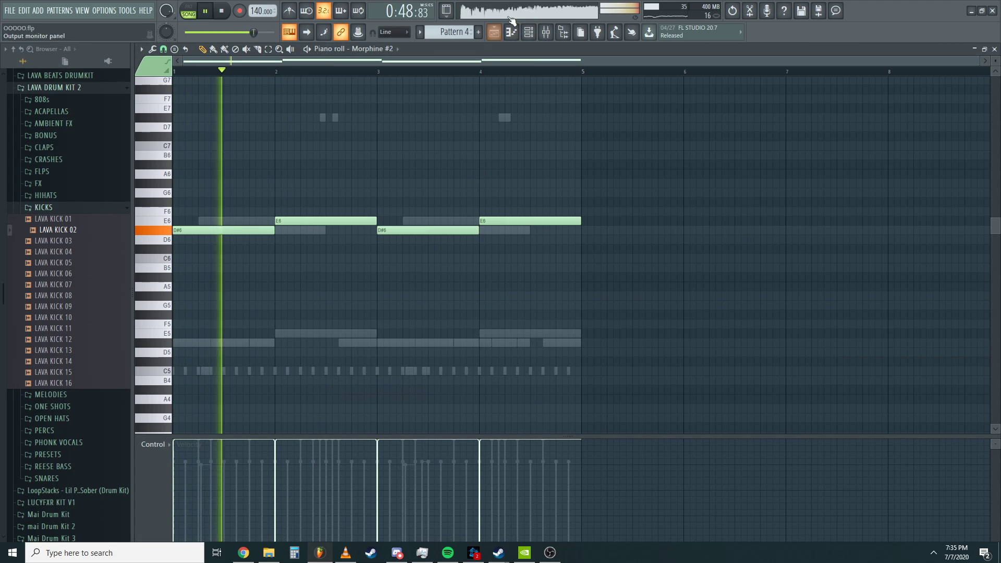
key(space)
- Transpose the Morphine notes of Pattern 4 up one octave to D#6 and E6 and save the project
click(528, 32)
right_click(325, 403)
click(356, 397)
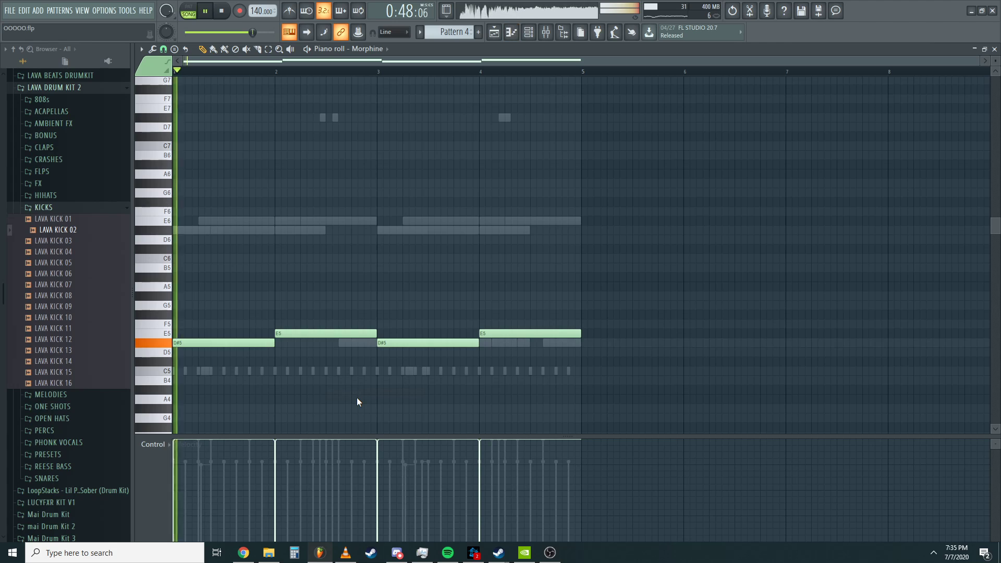
key(ctrl+Up)
key(ctrl+s)
key(space)
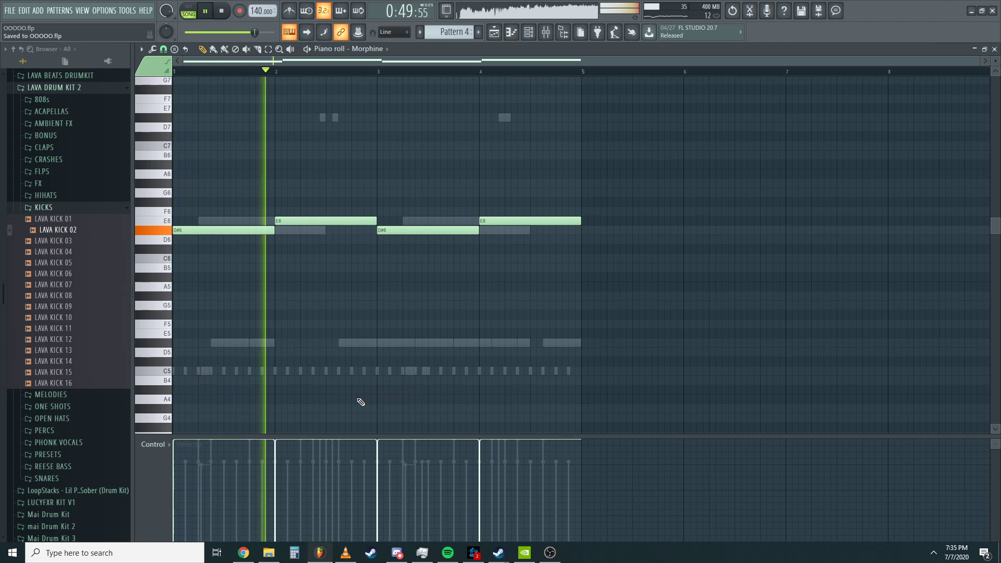
click(995, 49)
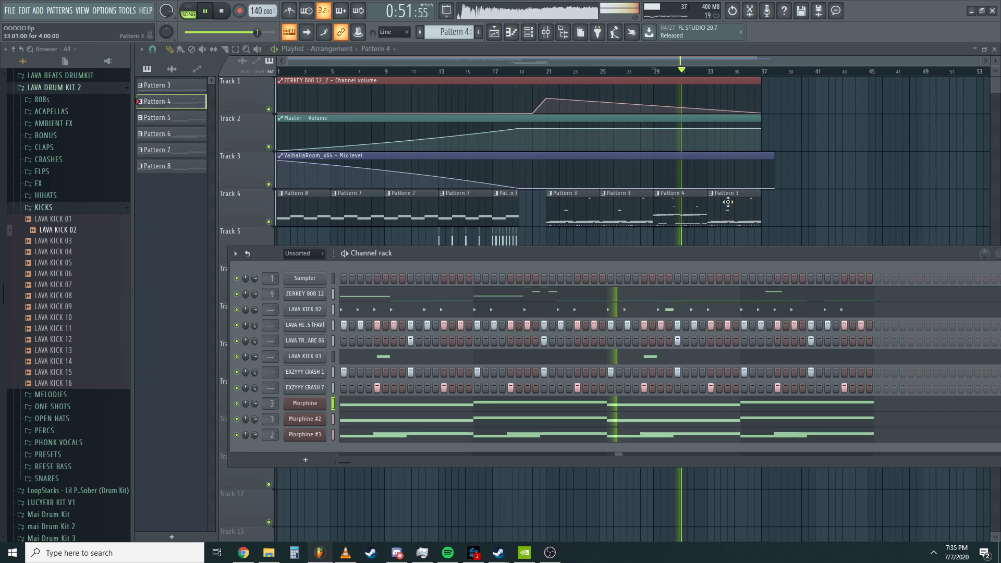
- Replace the Pattern 3 clip at bar 33 on Track 4 with a duplicate of the Pattern 4 clip and save the project
click(725, 209)
right_click(725, 210)
drag(722, 230, 696, 211)
key(ctrl+b)
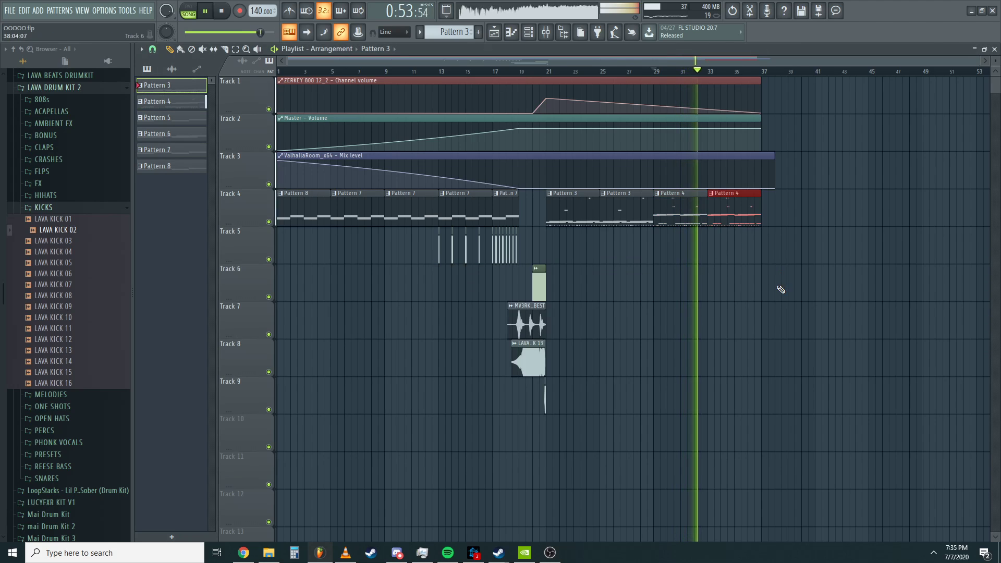
click(782, 292)
right_click(782, 292)
click(729, 212)
scroll(730, 212, up, 5)
key(ctrl+s)
scroll(730, 212, down, 5)
click(821, 233)
right_click(822, 233)
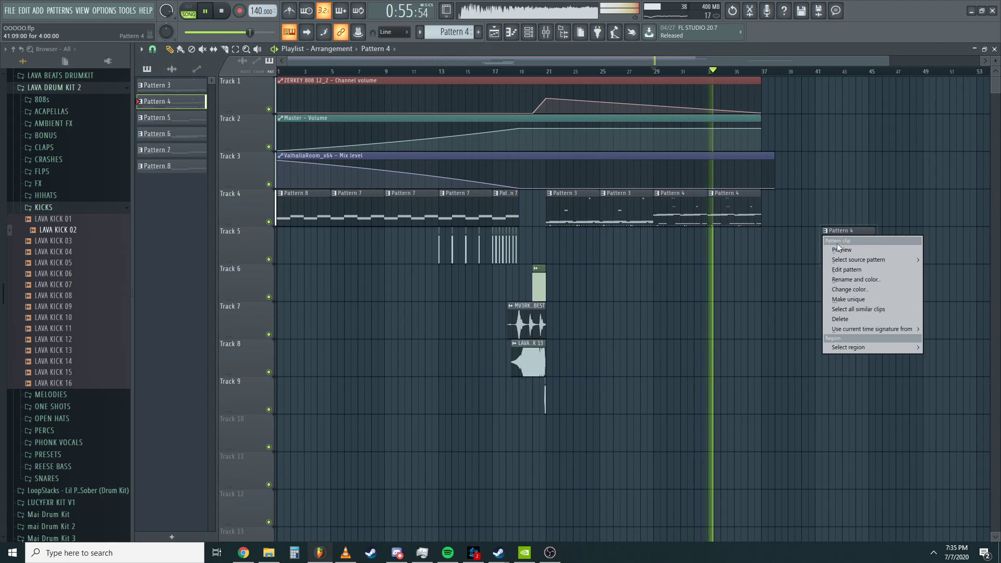
right_click(846, 260)
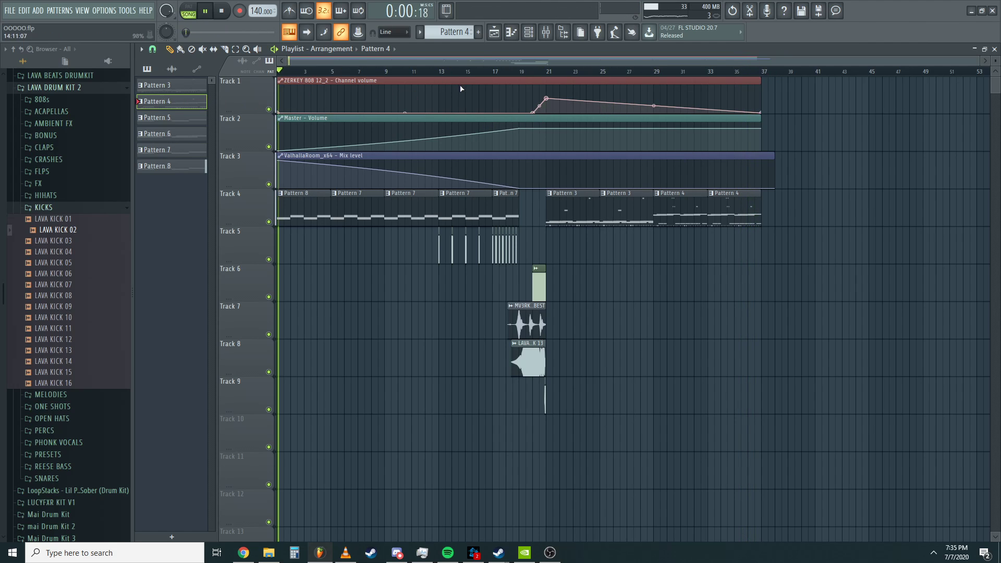
- Play the intro and replay the LAVA KICK 02 build-up from bar 17, viewing the transition up close
scroll(468, 75, up, 4)
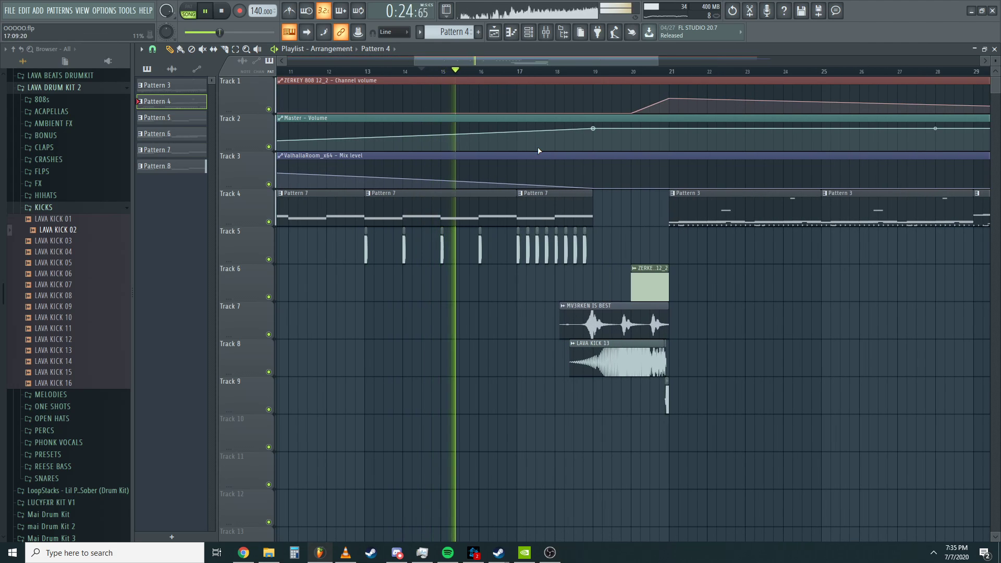
scroll(585, 224, up, 2)
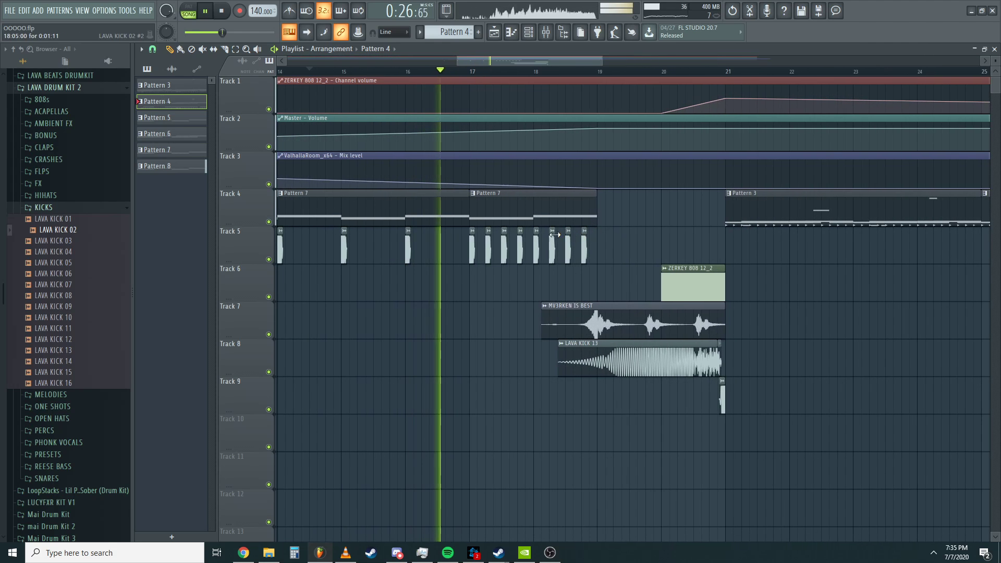
scroll(523, 240, up, 2)
scroll(511, 244, down, 3)
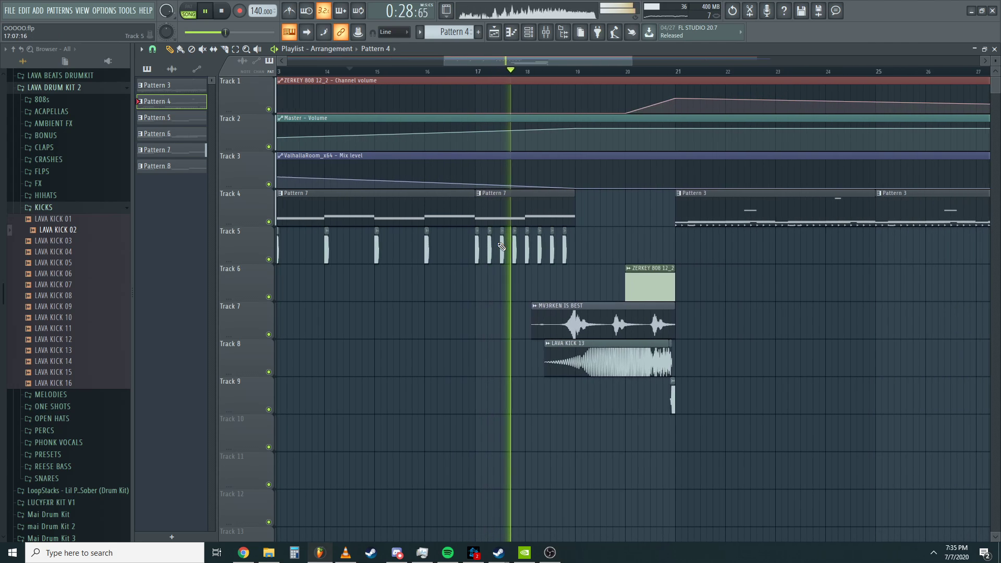
scroll(563, 250, up, 1)
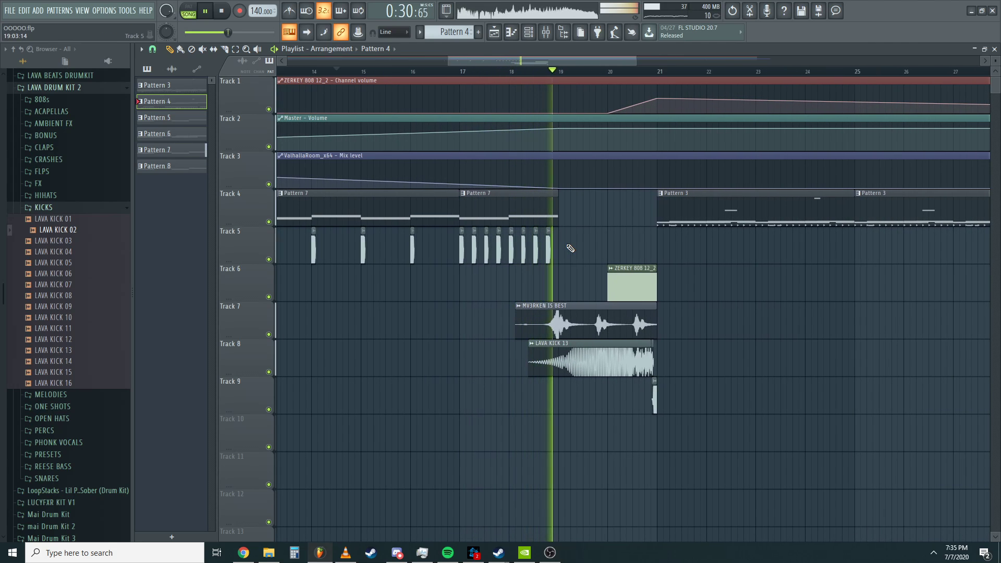
key(space)
click(466, 72)
key(space)
key(space)
key(space)
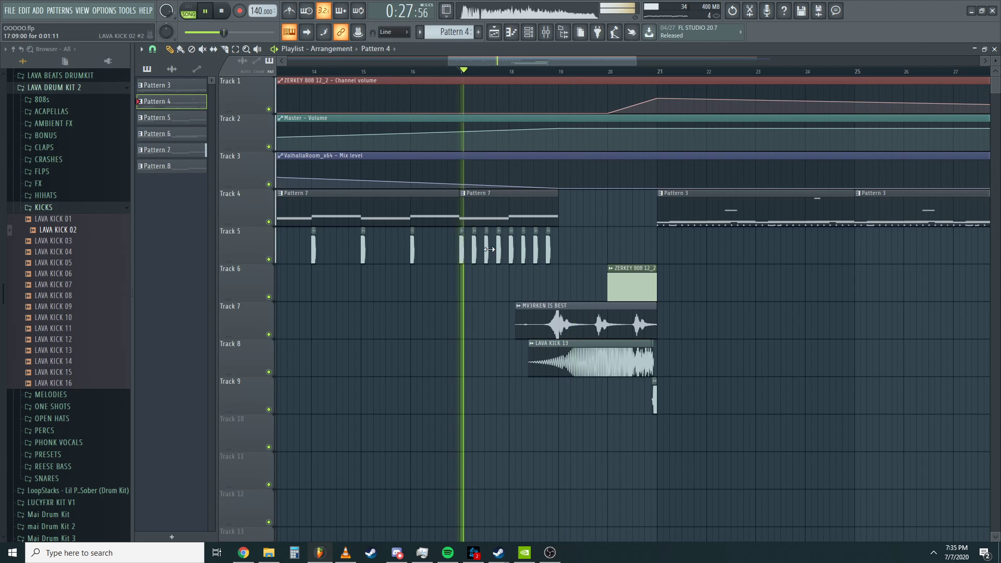
key(space)
- Route the LAVA KICK 02 #2 build-up sample to mixer track 7 and load ValhallaRoom_x64 in effect slot 5
double_click(499, 249)
right_click(459, 156)
click(463, 164)
click(891, 149)
mouse_move(901, 162)
click(812, 226)
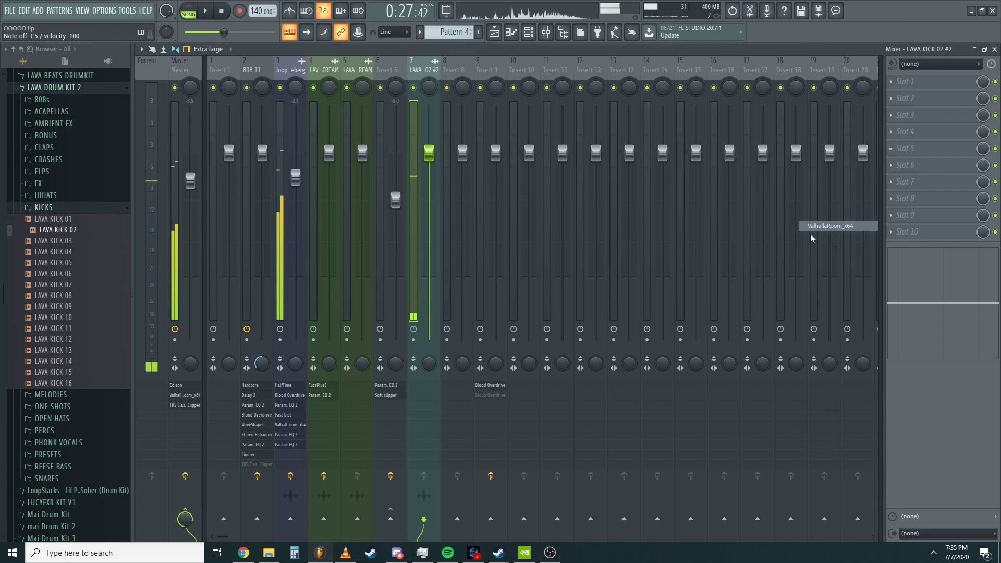
- Set the kick's ValhallaRoom mix to about 28% and lower its mixer fader to about -5 dB
drag(219, 297, 223, 302)
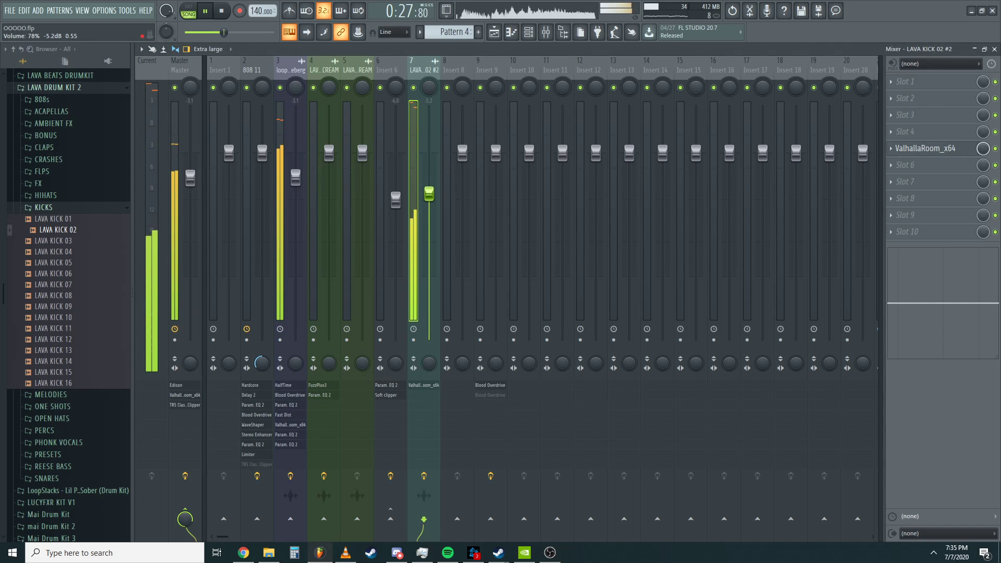
click(913, 149)
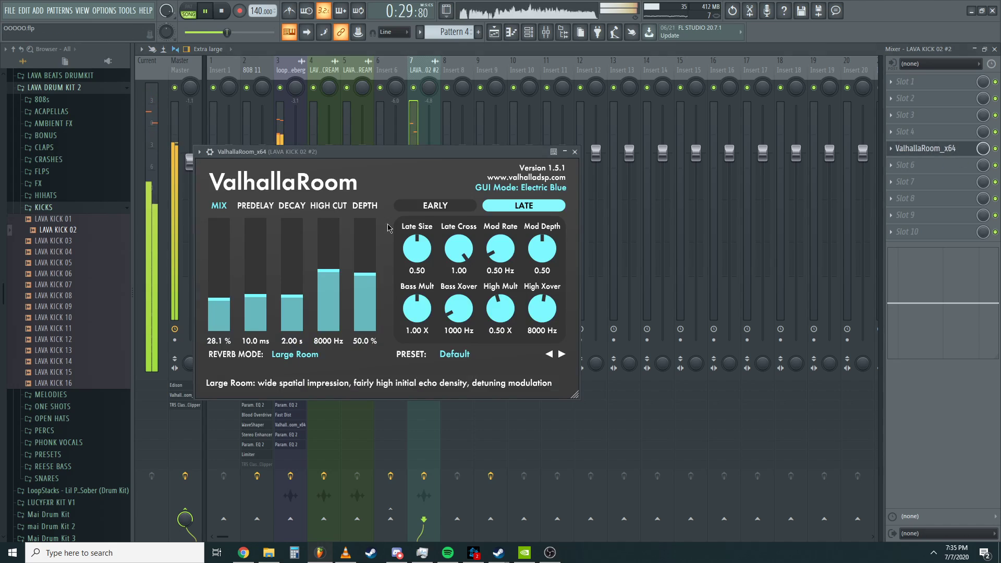
drag(230, 300, 230, 301)
click(575, 151)
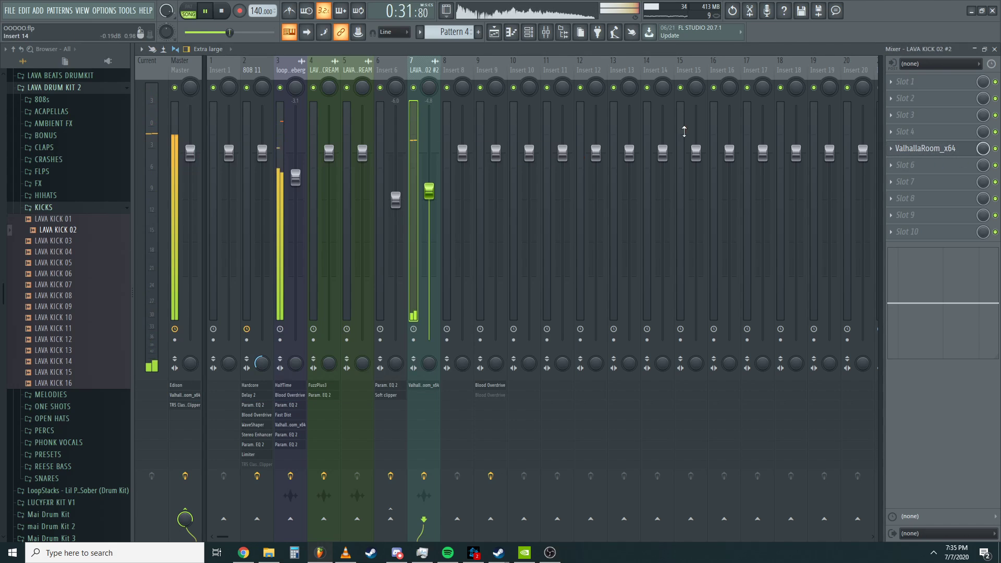
click(995, 49)
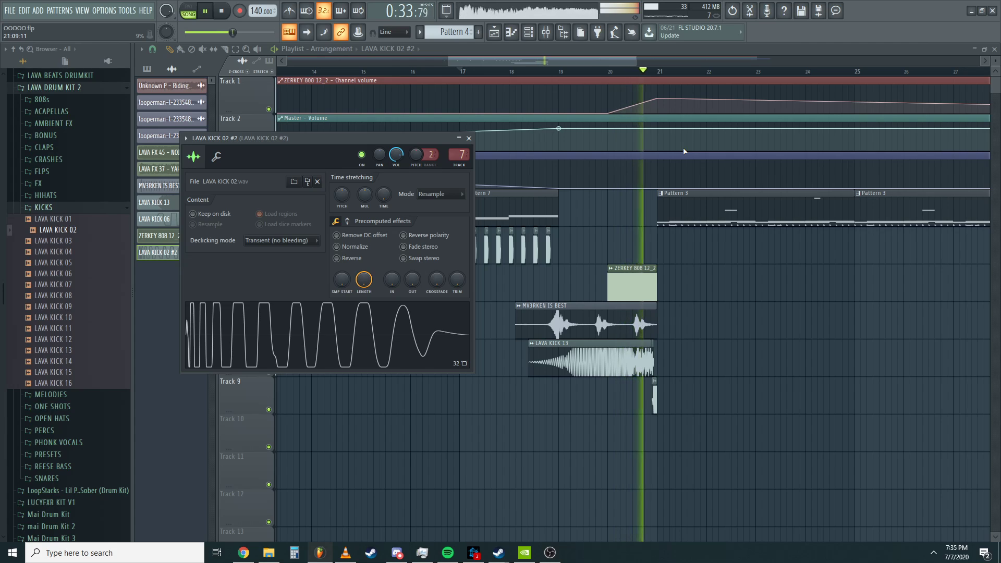
- Play the Pattern 3 and Pattern 4 section on Track 4, briefly checking the recording in OBS
click(711, 194)
scroll(711, 194, down, 4)
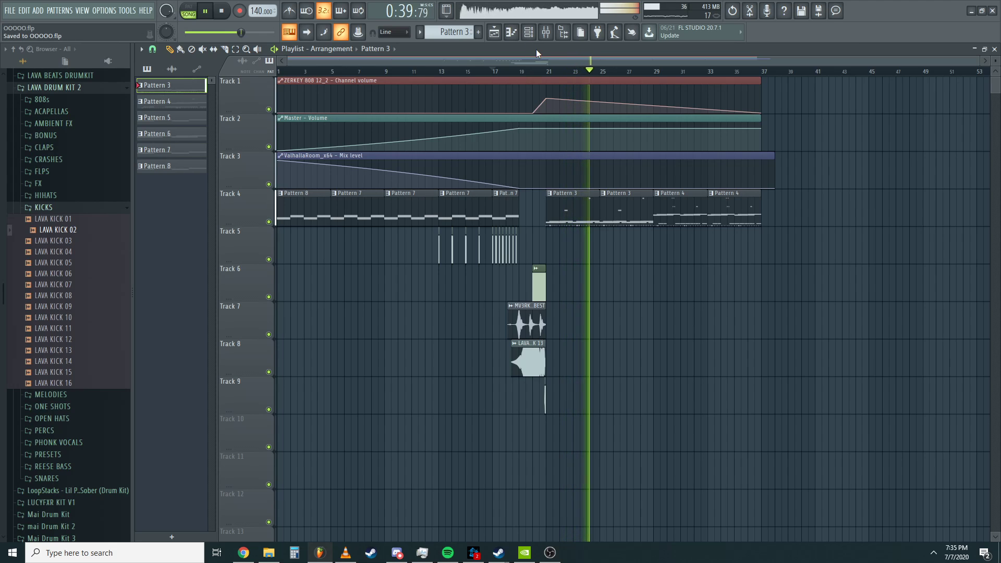
click(550, 553)
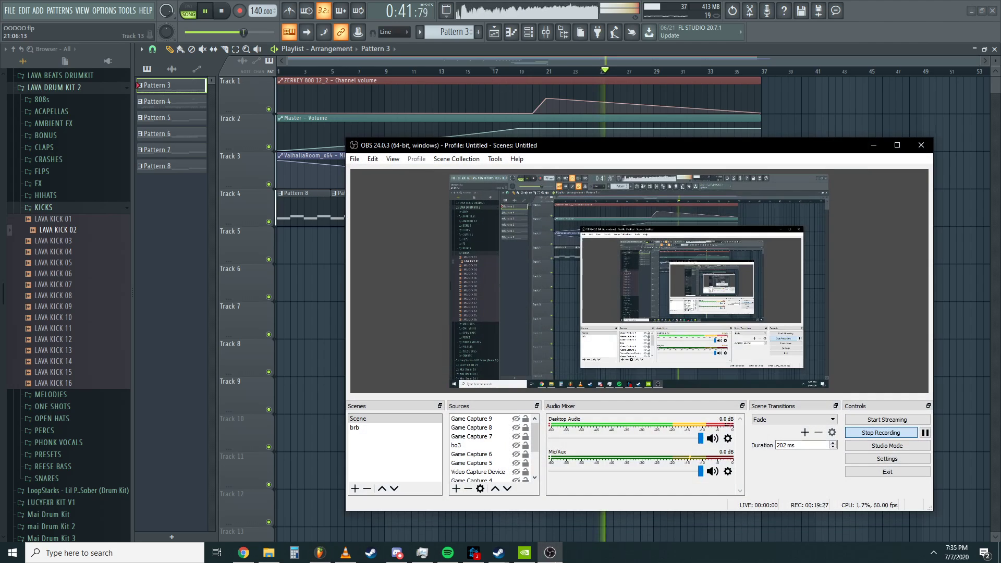
click(550, 553)
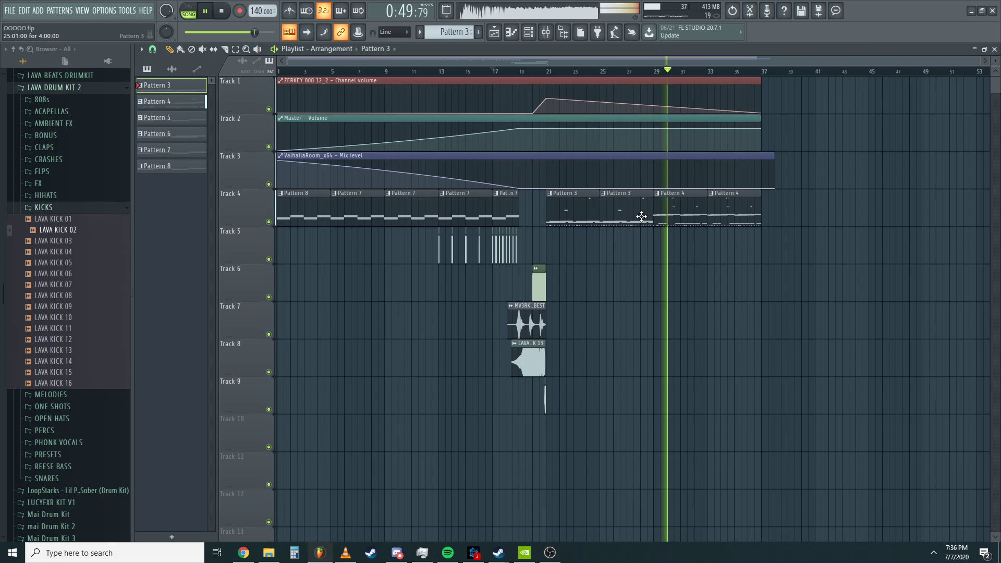
key(space)
click(593, 73)
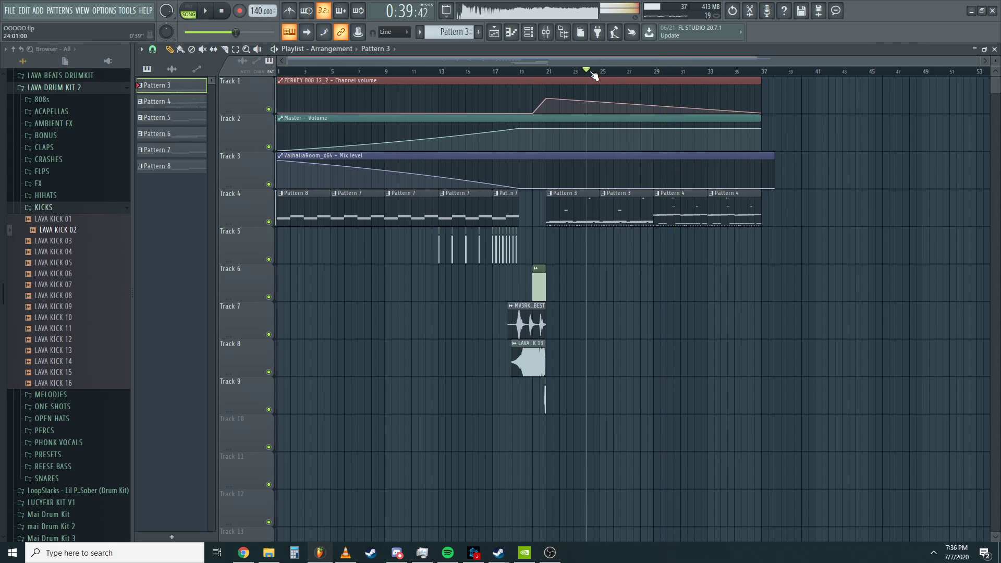
key(space)
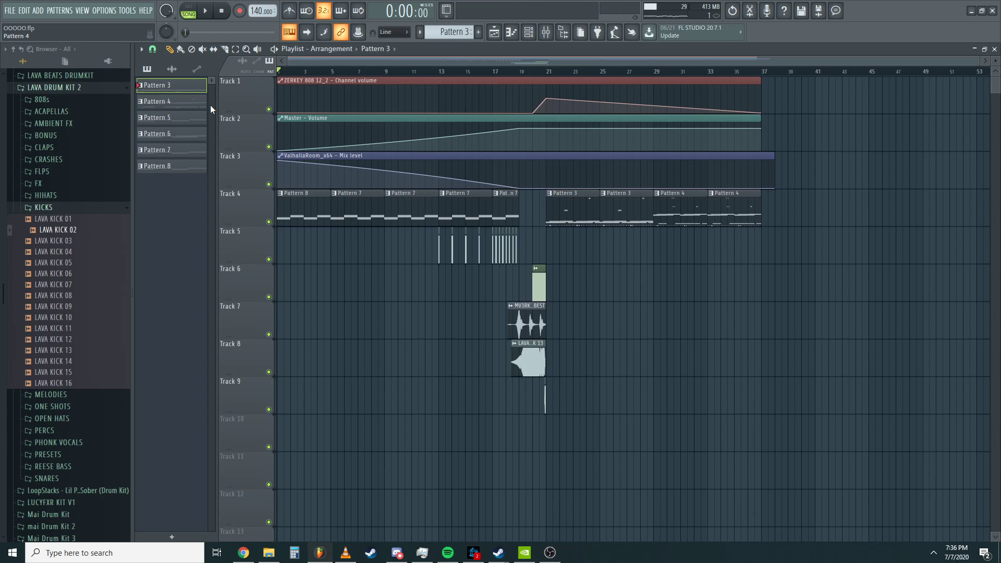
- Add a LAVA KICK 06 hit on Track 9 just before bar 29 during full playback, and switch to OBS after stopping
key(space)
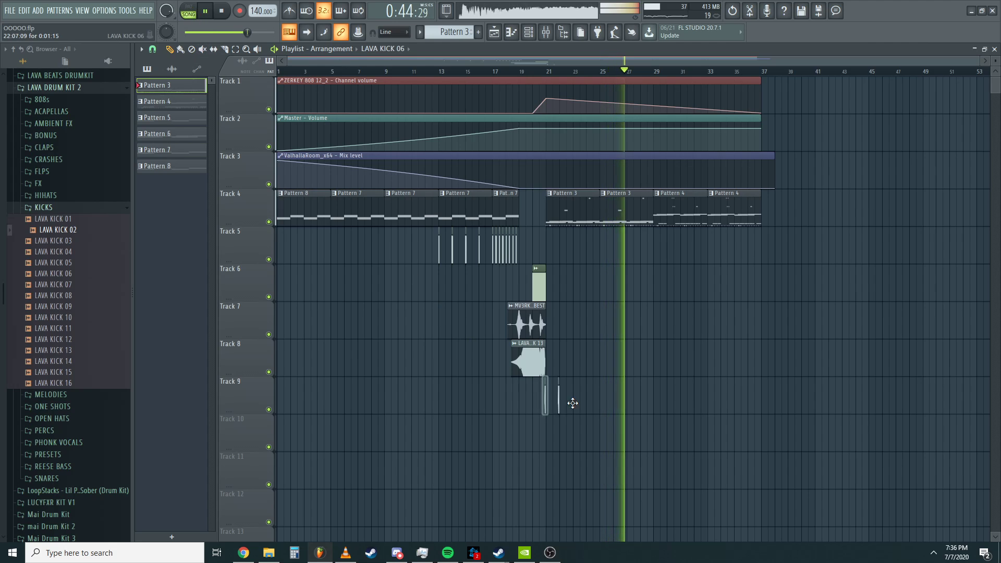
click(653, 401)
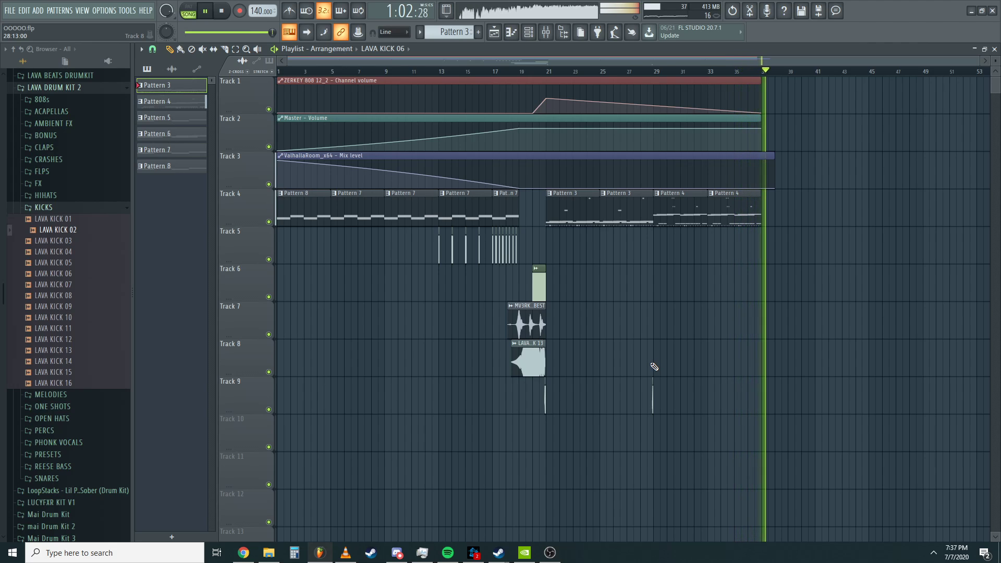
key(space)
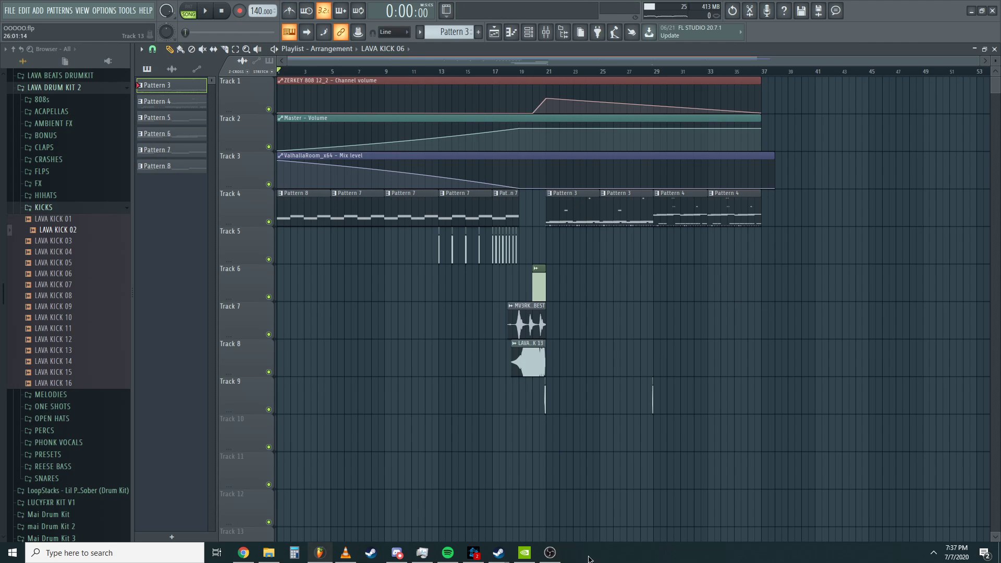
click(551, 553)
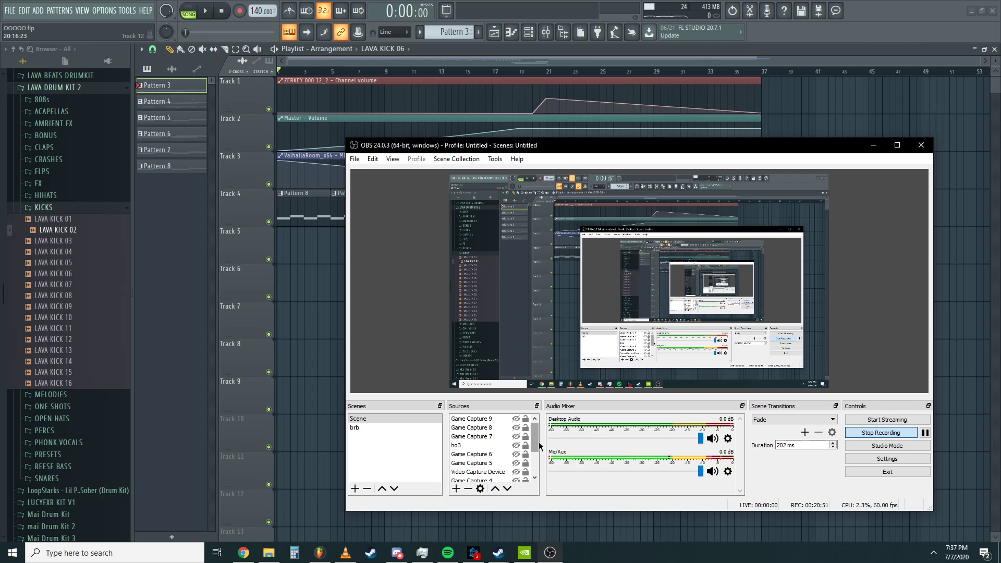